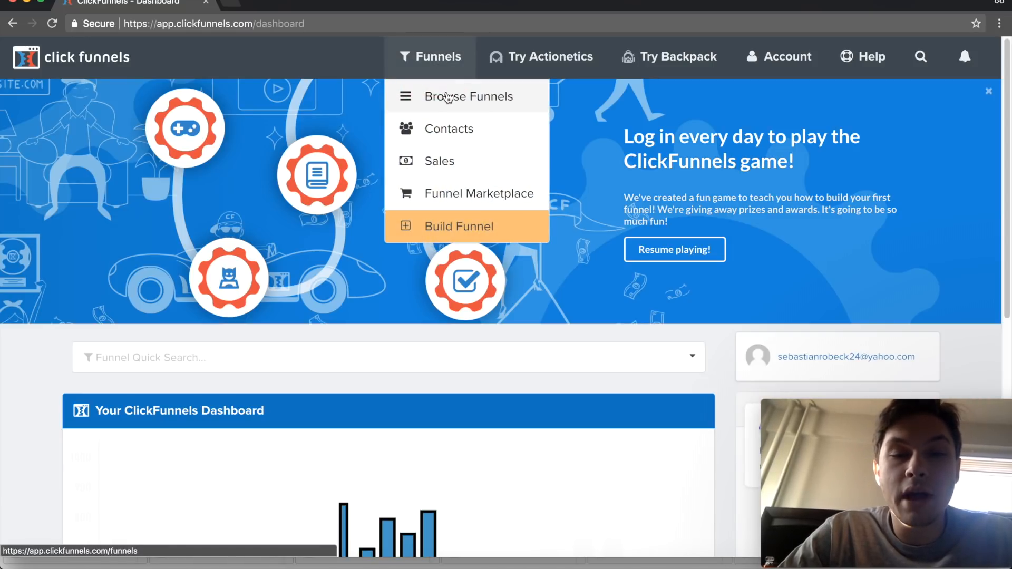
- Open the list of existing funnels and go to the page for building a new funnel
click(448, 97)
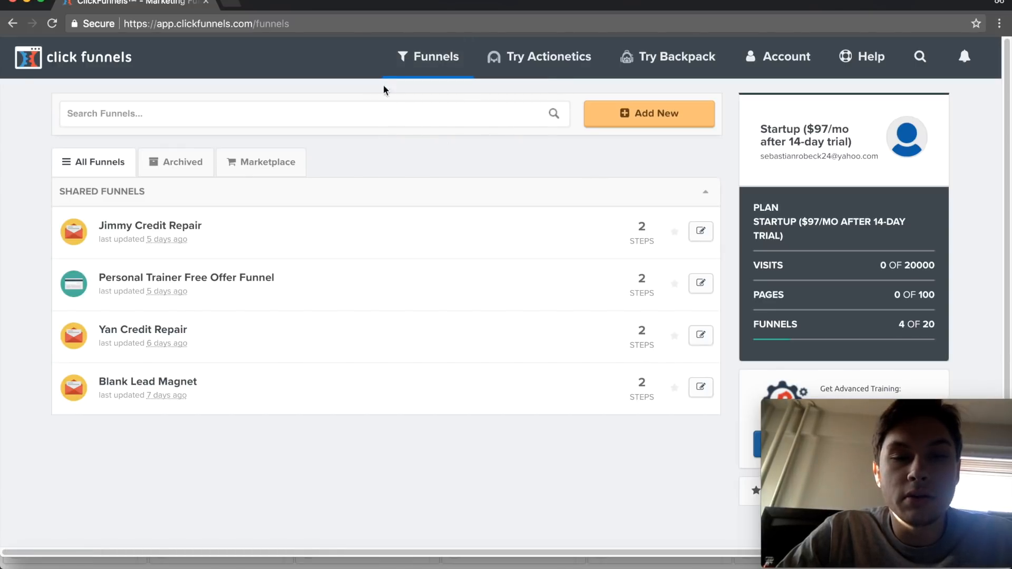
mouse_move(429, 68)
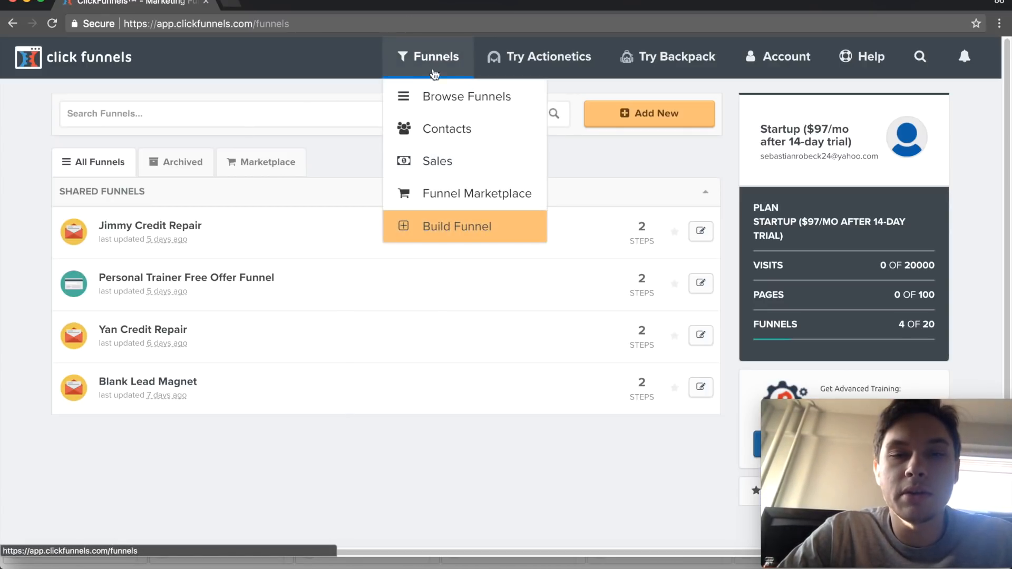
click(454, 232)
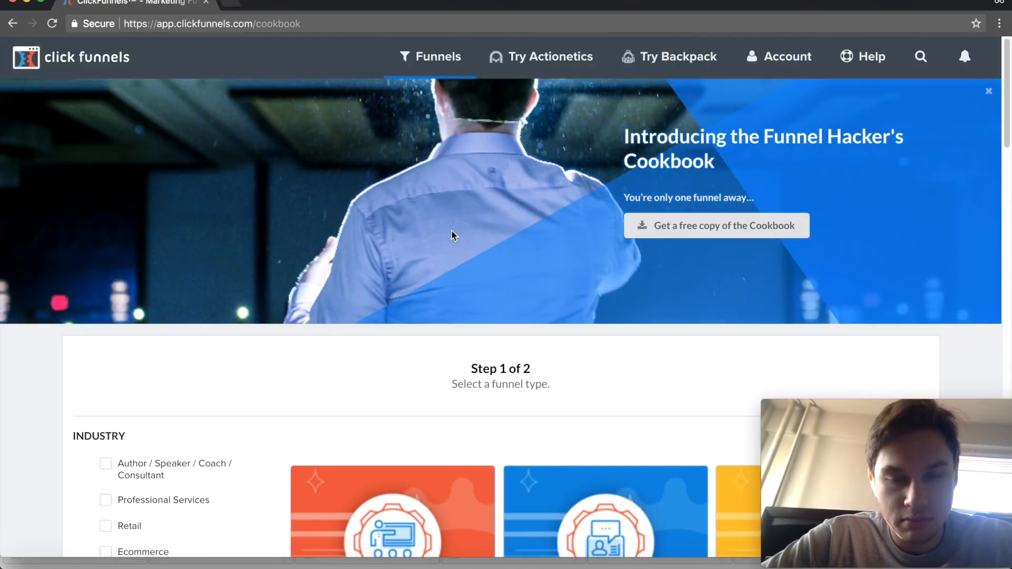
- Review the available funnel types in the builder, from Webinar Funnel down to Summit Funnel
scroll(452, 235, down, 7)
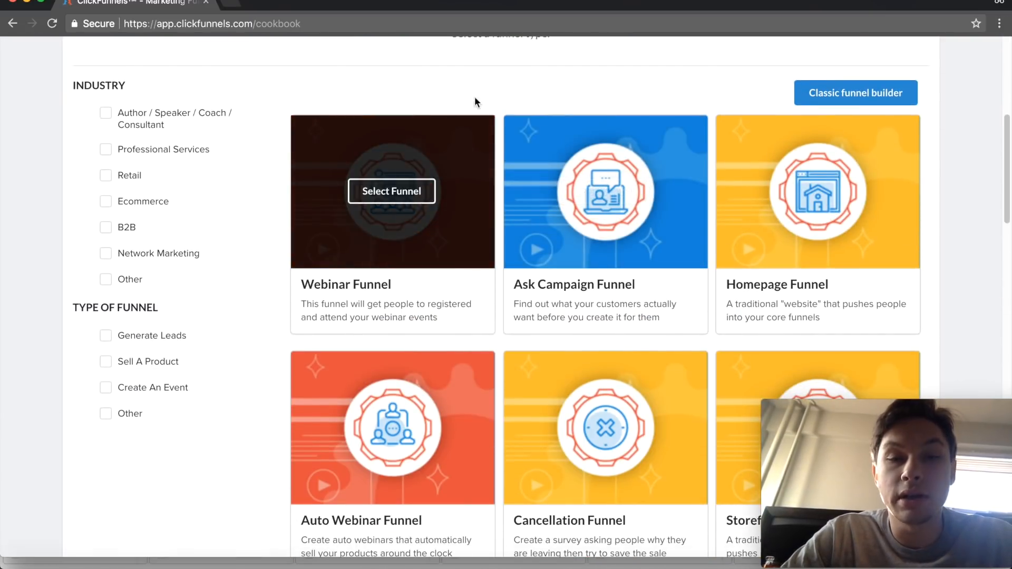
scroll(666, 86, down, 2)
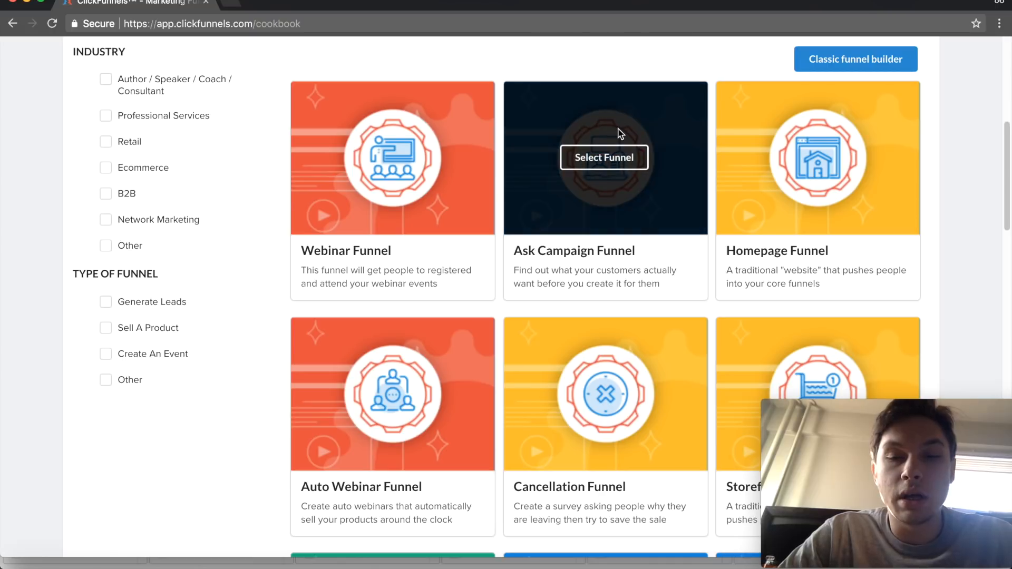
scroll(619, 131, down, 4)
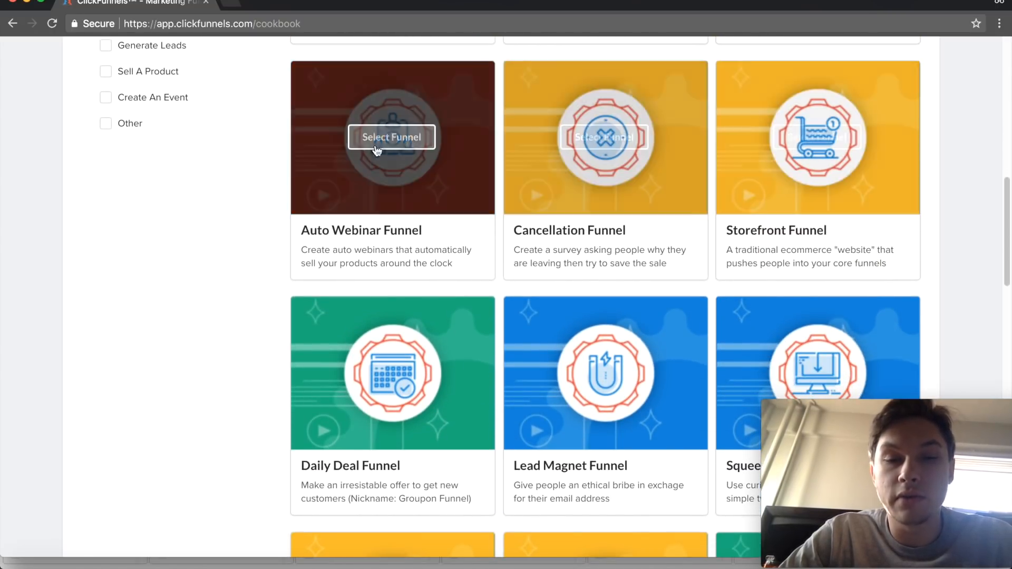
scroll(414, 179, down, 4)
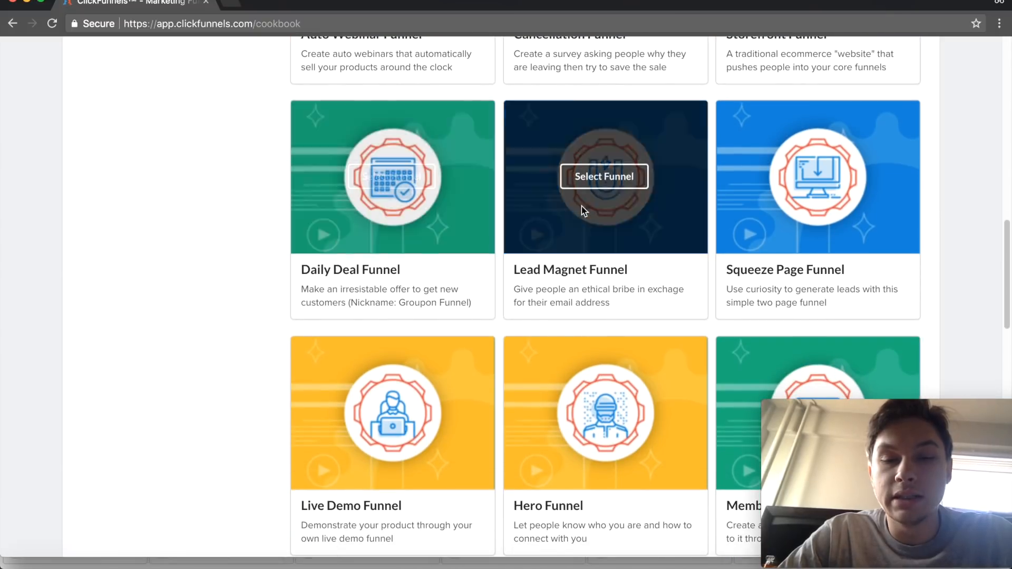
scroll(517, 206, down, 7)
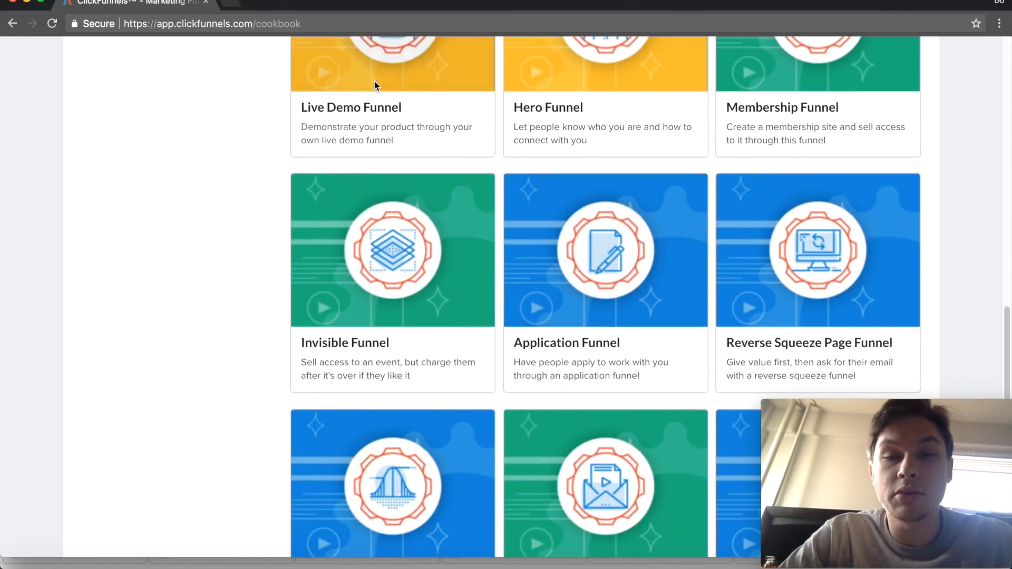
scroll(402, 261, down, 6)
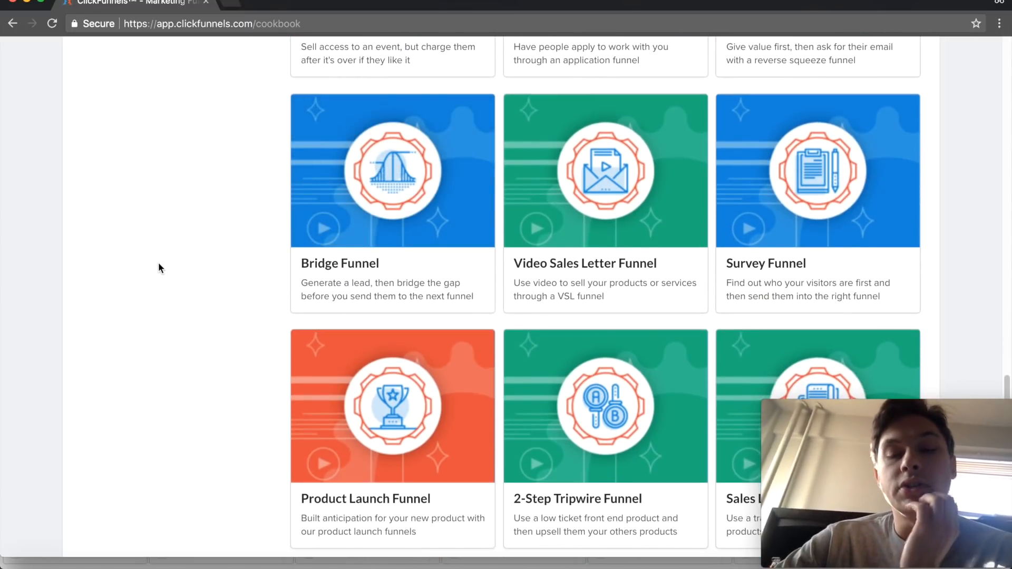
scroll(158, 264, down, 5)
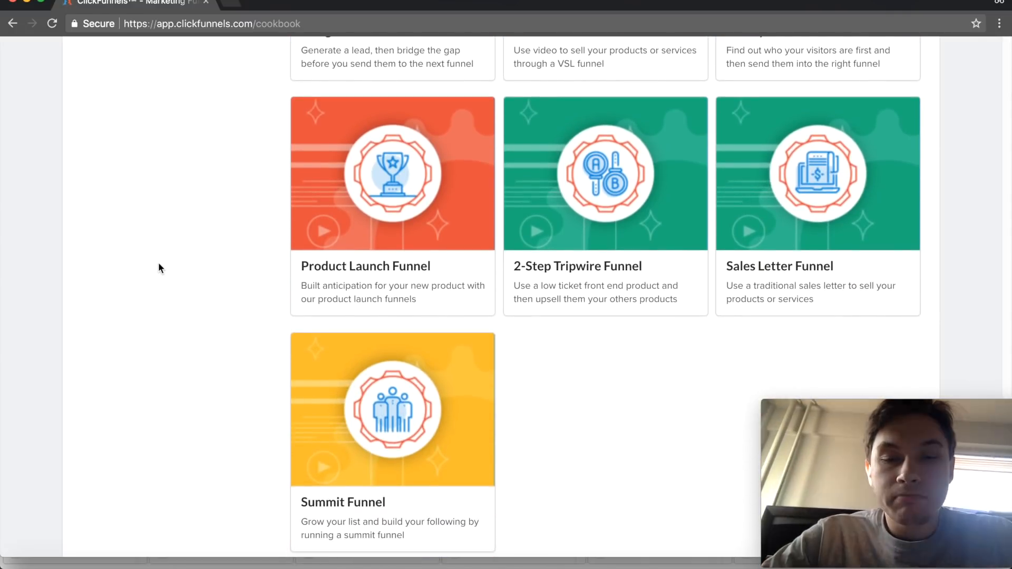
scroll(158, 263, down, 2)
scroll(158, 268, up, 20)
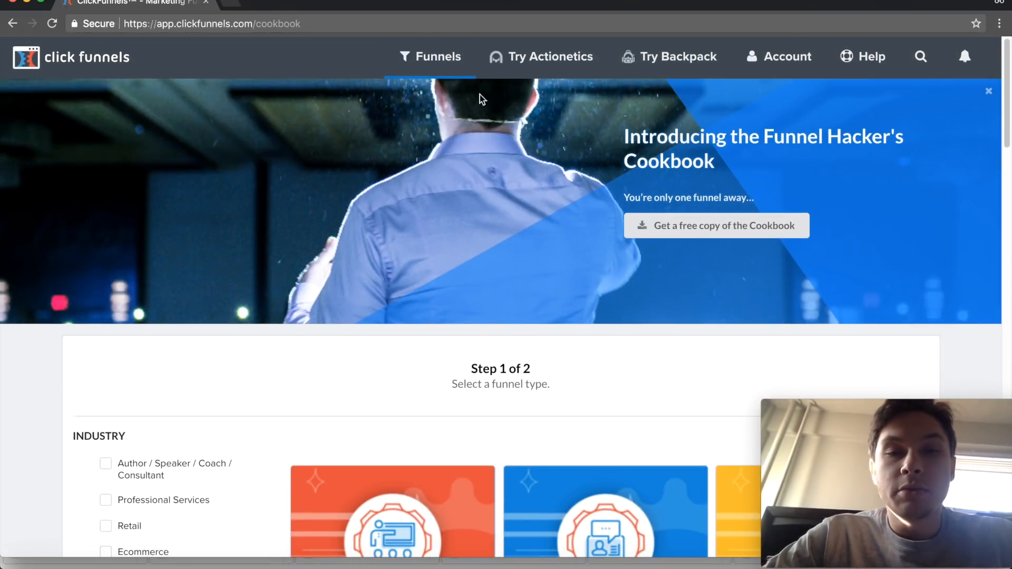
- From the existing funnels, open the first credit repair funnel's live landing page and dismiss its Messenger pop-up
mouse_move(447, 74)
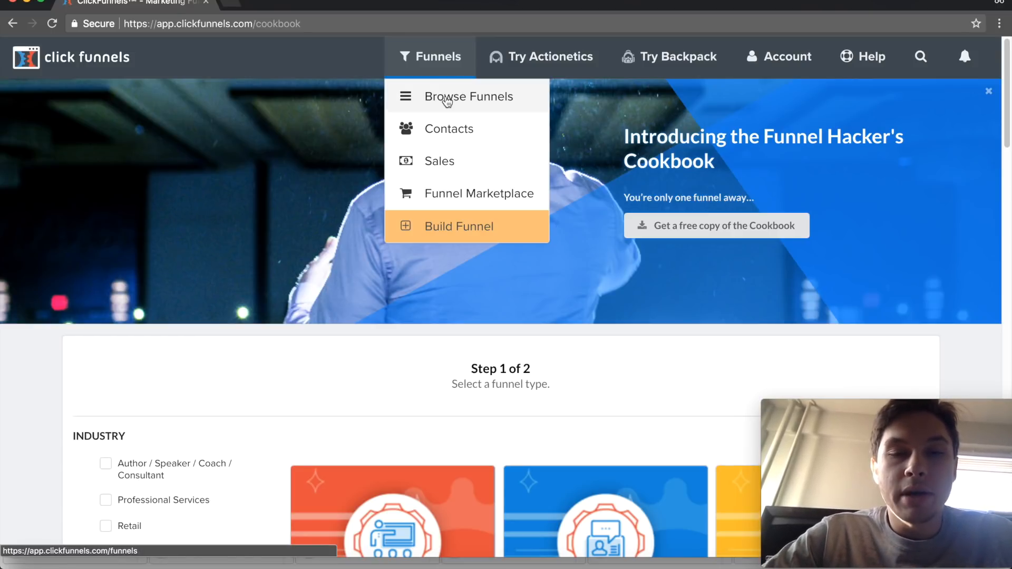
click(447, 100)
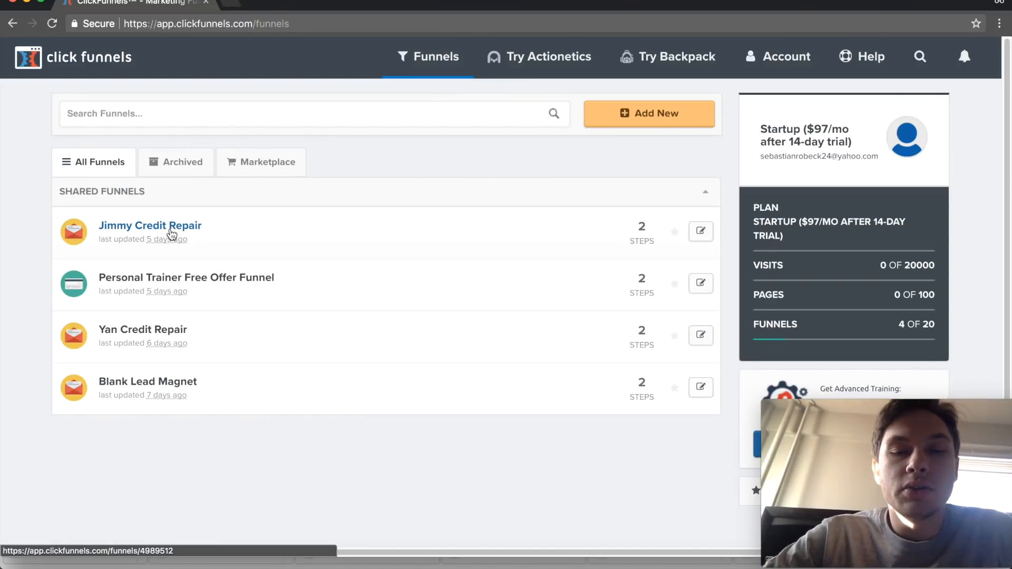
click(171, 233)
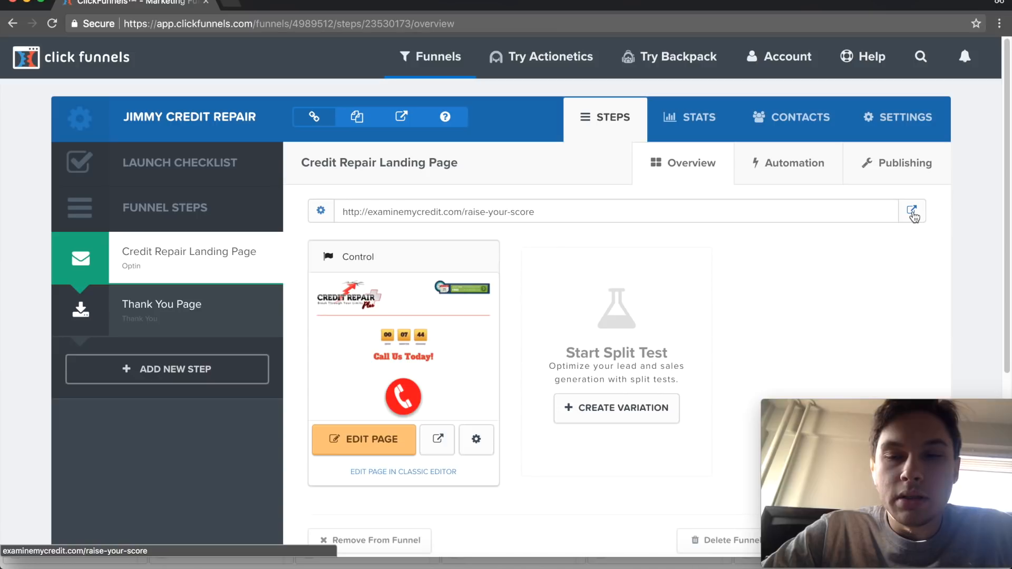
click(911, 211)
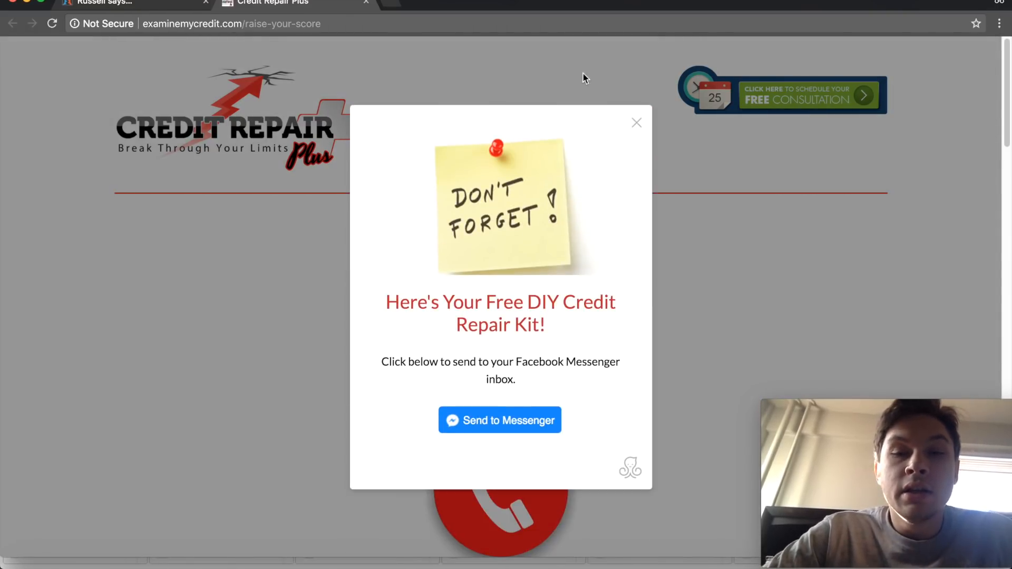
click(636, 126)
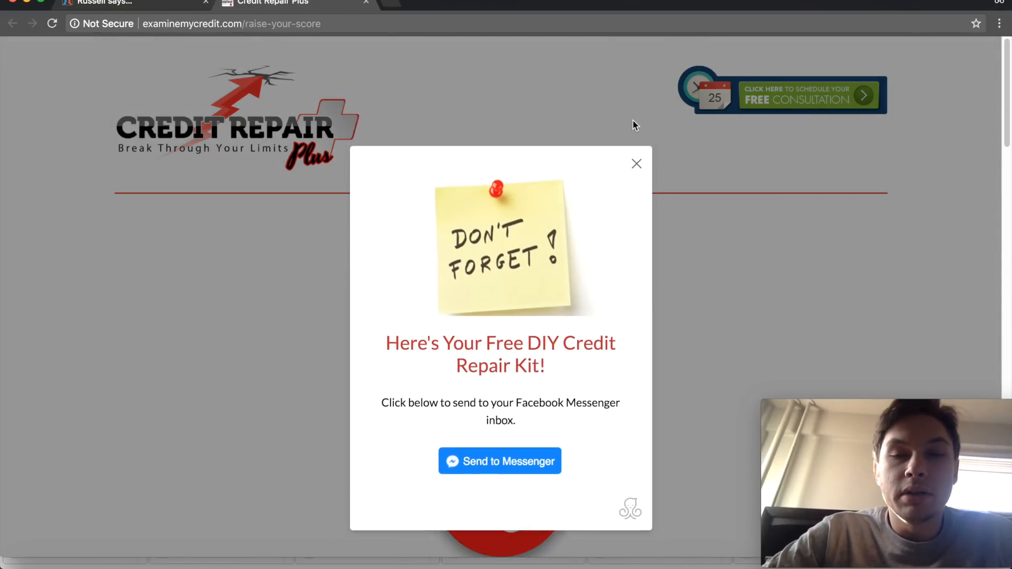
- Examine the upper part of the landing page: the logo header, countdown timer, call button and contact opt-in form
scroll(518, 76, down, 1)
scroll(518, 77, down, 1)
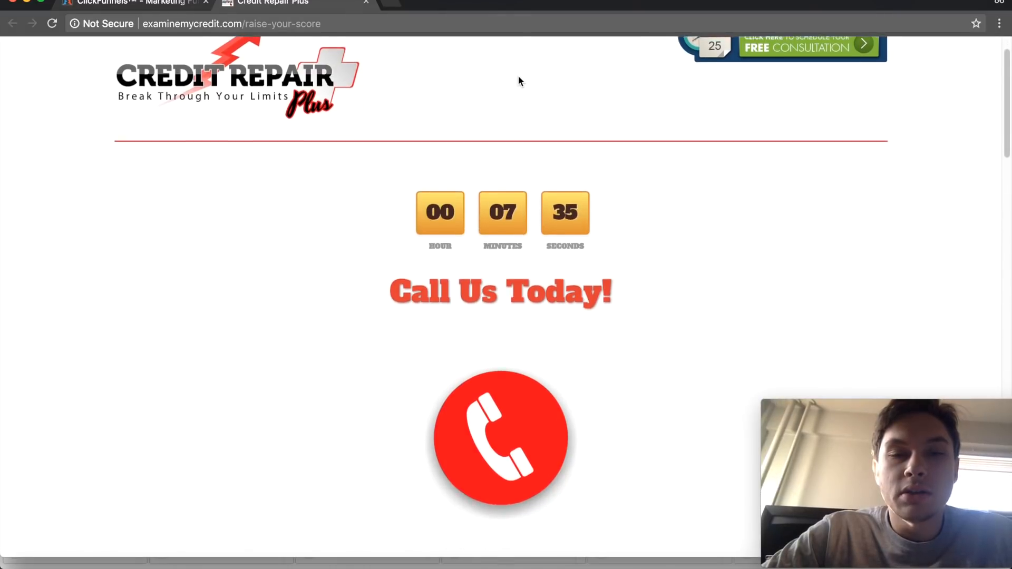
scroll(518, 76, up, 1)
scroll(518, 76, up, 1)
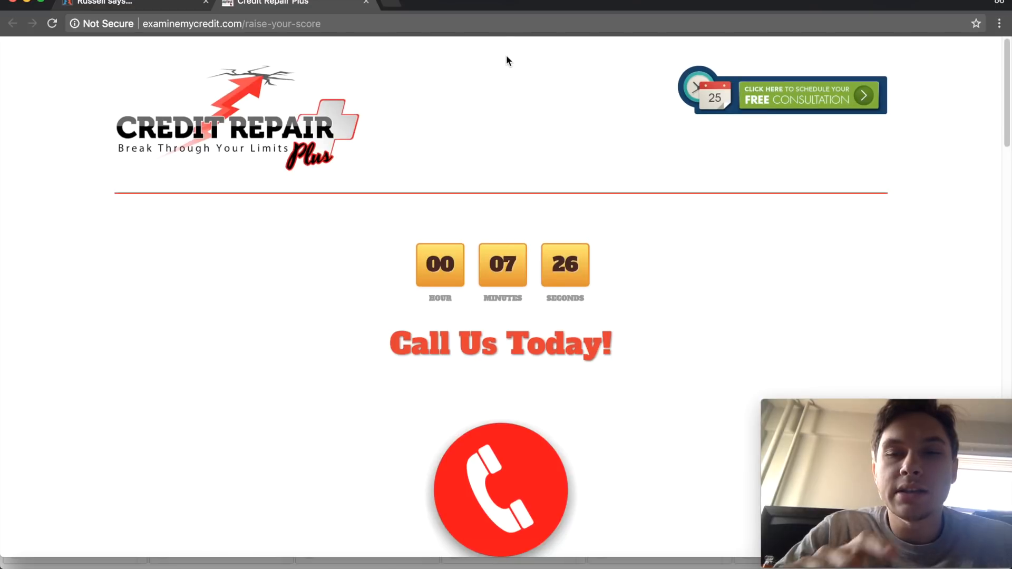
scroll(506, 61, down, 1)
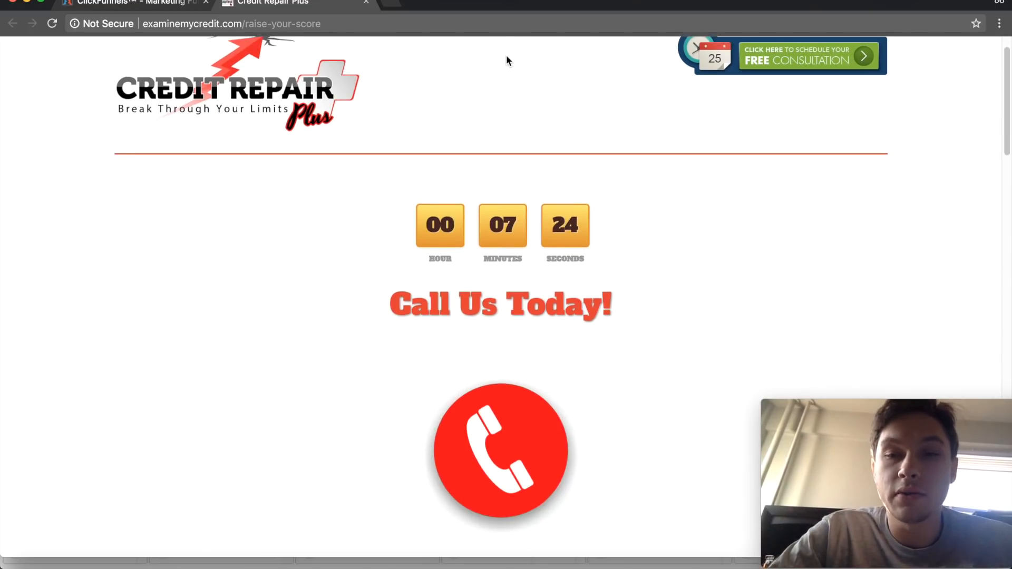
scroll(506, 61, down, 1)
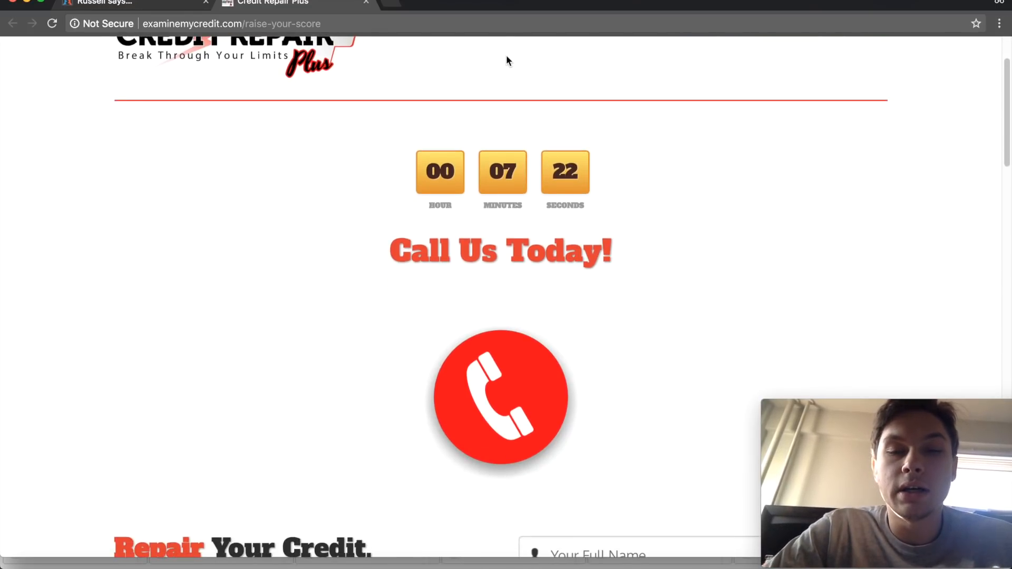
scroll(506, 60, down, 1)
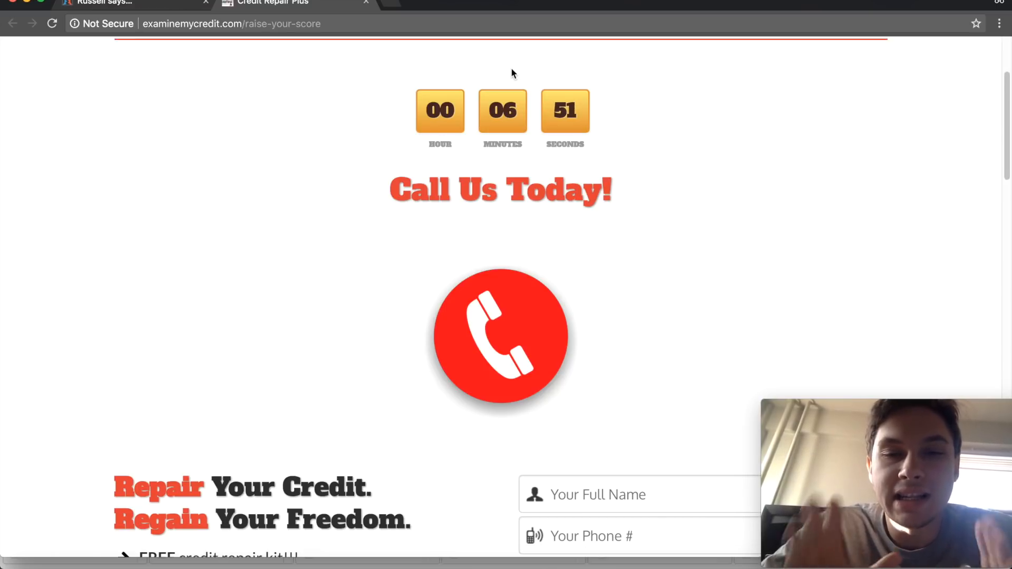
scroll(510, 73, down, 2)
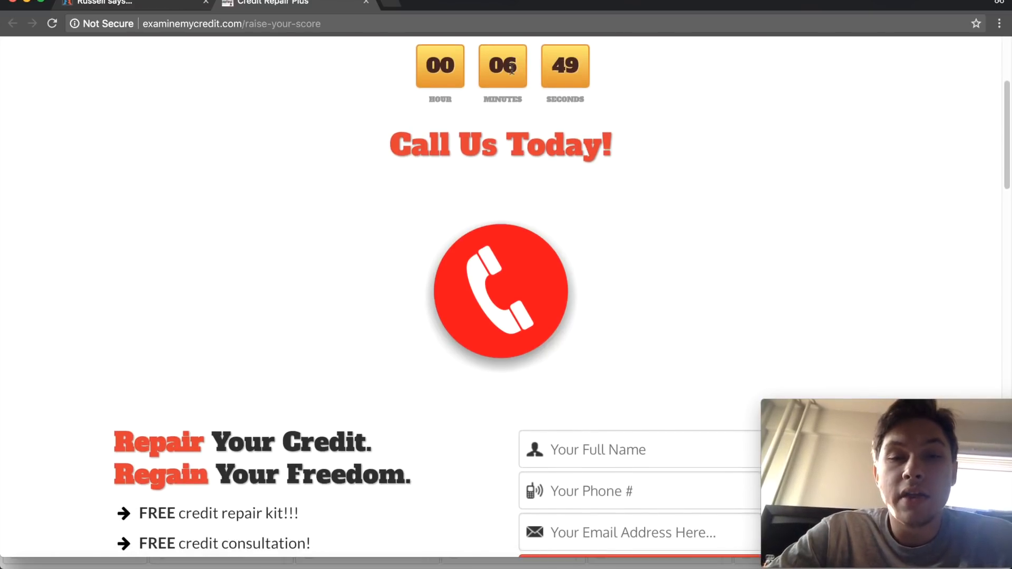
scroll(485, 187, down, 5)
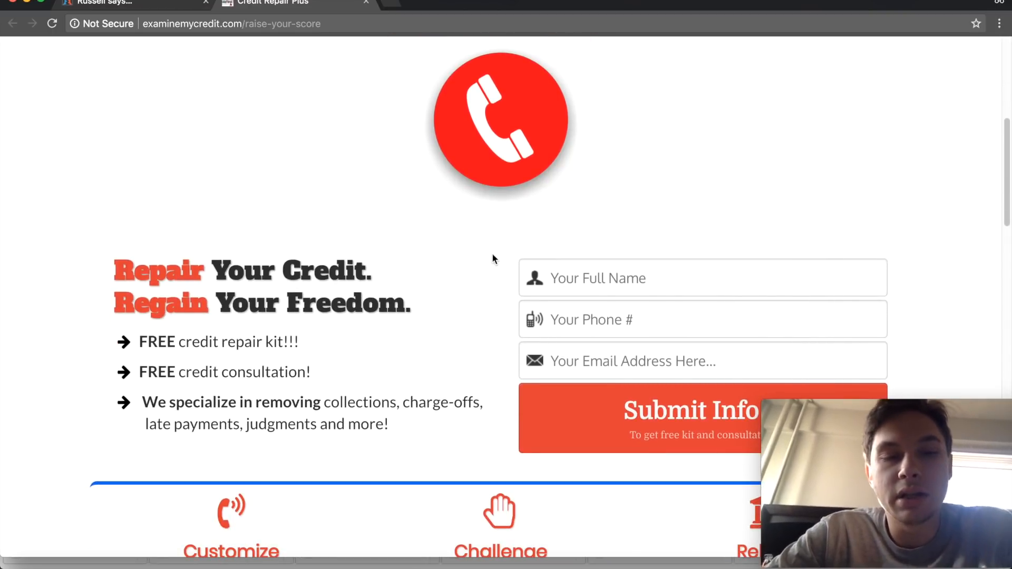
scroll(493, 262, down, 5)
scroll(492, 261, up, 1)
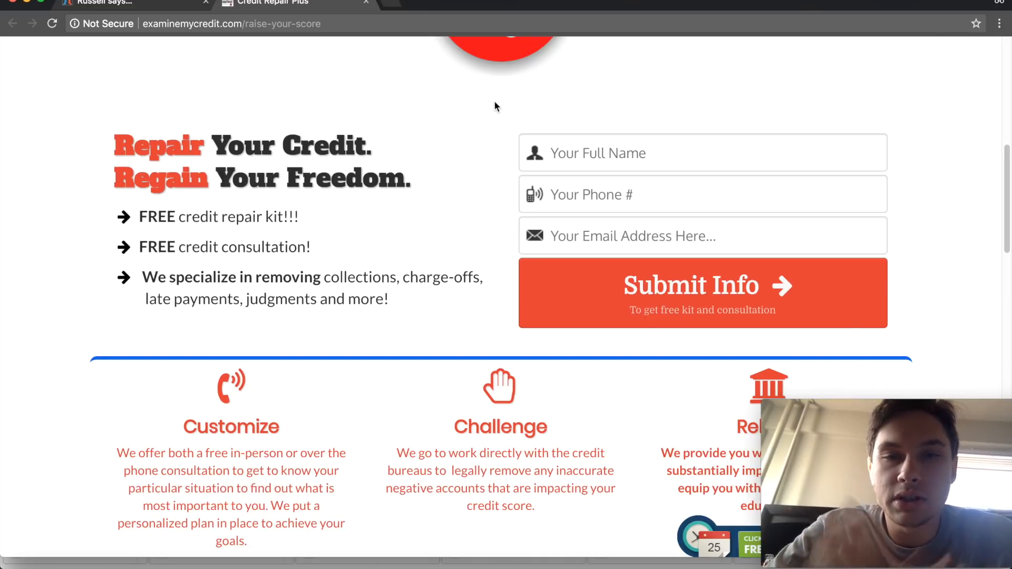
- Examine the landing page's Customize, Challenge and Rebuild sections and the customer reviews down to the footer
scroll(496, 105, down, 2)
scroll(495, 105, down, 5)
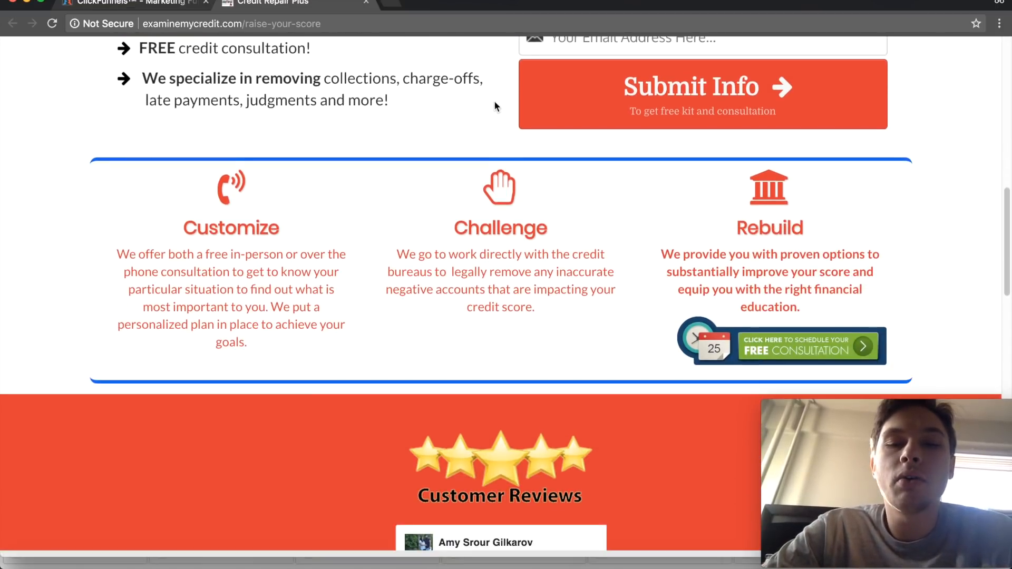
scroll(494, 106, down, 1)
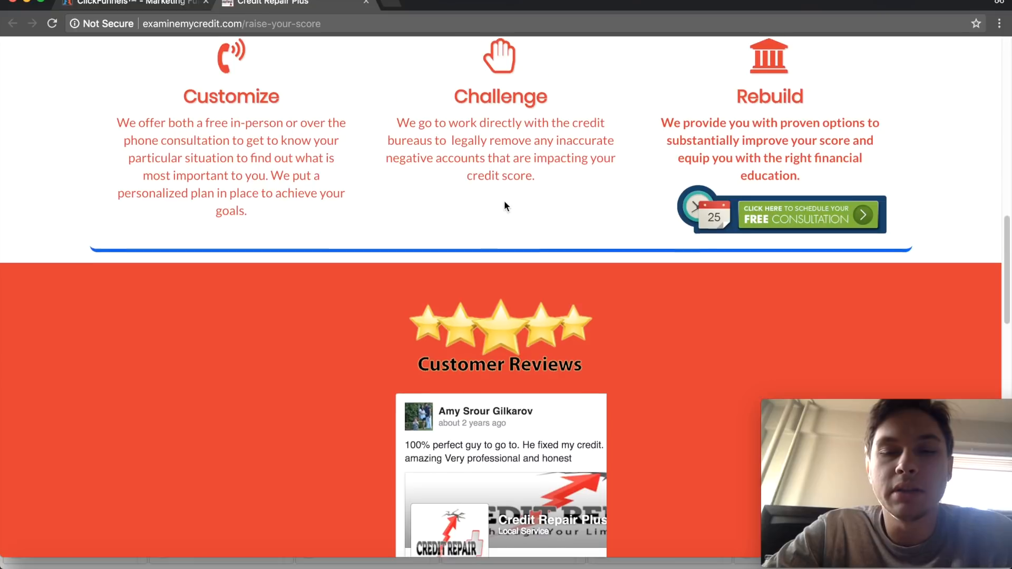
scroll(504, 206, down, 5)
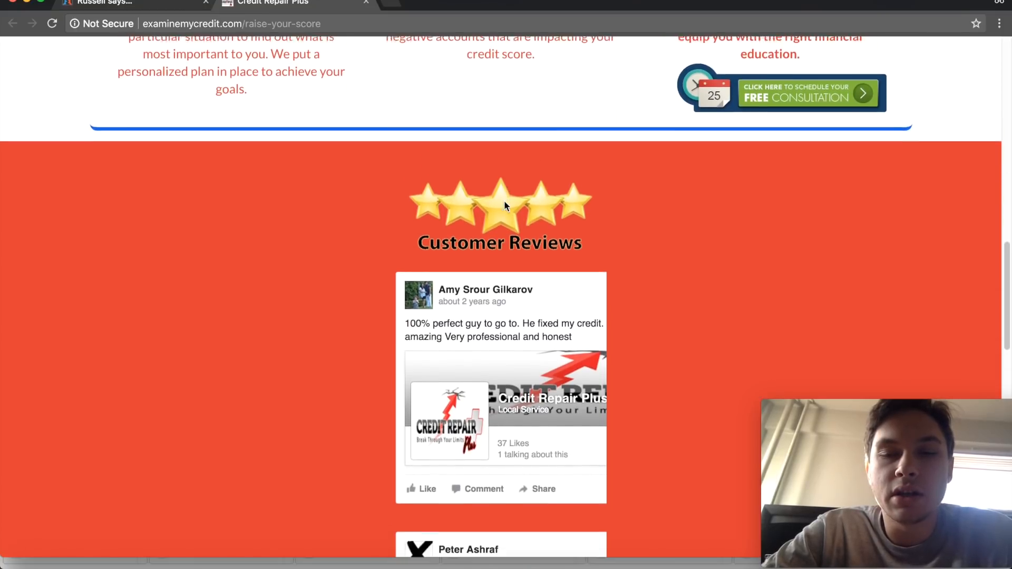
scroll(503, 205, down, 20)
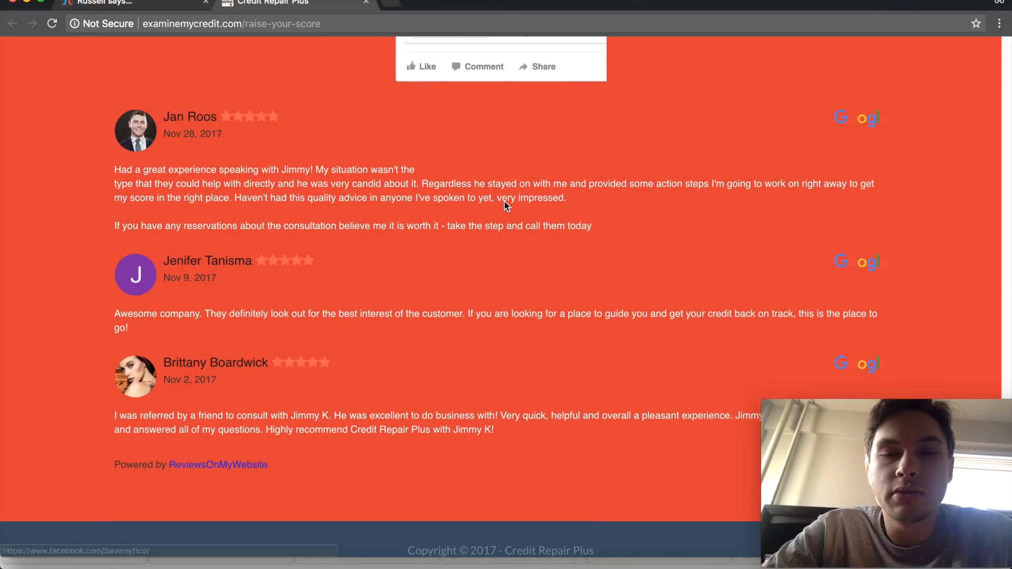
scroll(505, 205, up, 3)
scroll(504, 205, down, 1)
scroll(504, 205, up, 20)
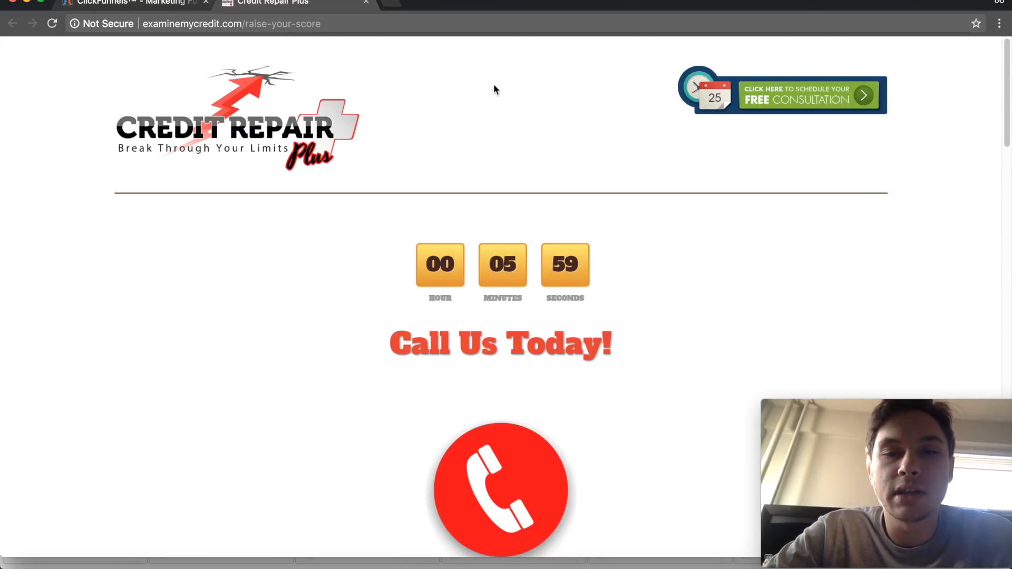
- Look over the landing page's opt-in form once more and close the live page
scroll(495, 86, down, 5)
scroll(497, 85, down, 3)
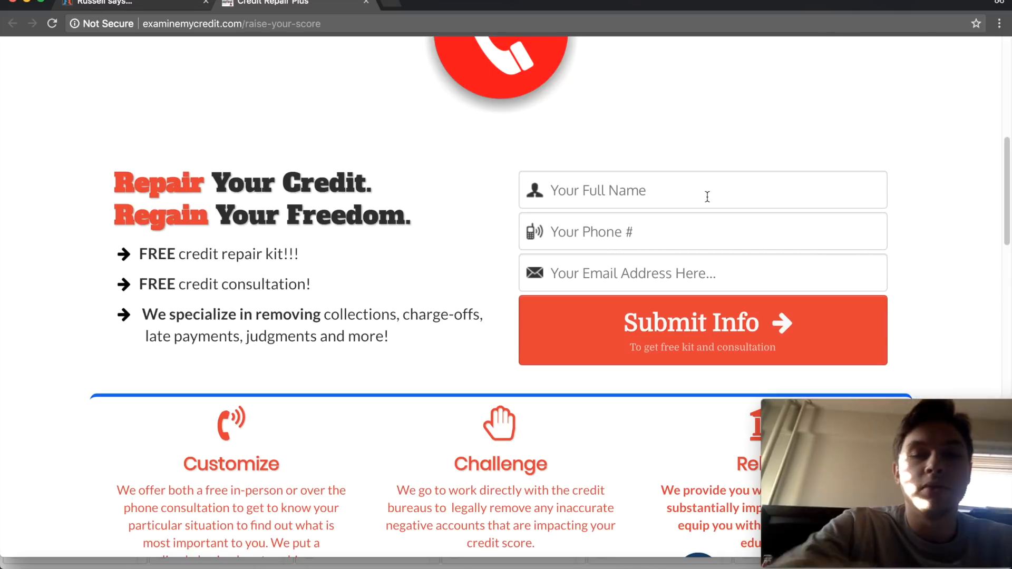
scroll(542, 215, down, 5)
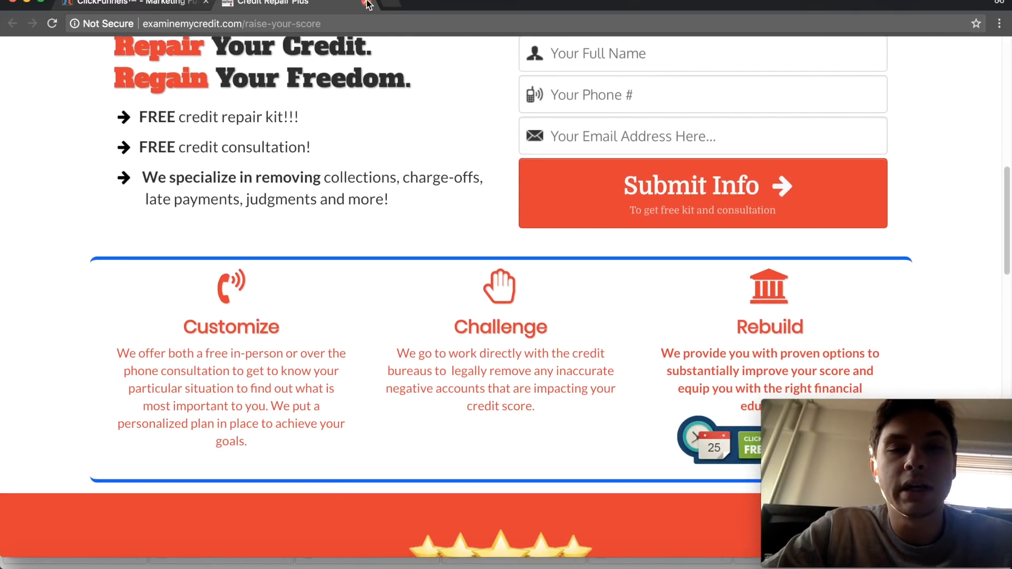
click(365, 3)
- Start building a new funnel, browse the available funnel types, and select the Squeeze Page Funnel
mouse_move(416, 73)
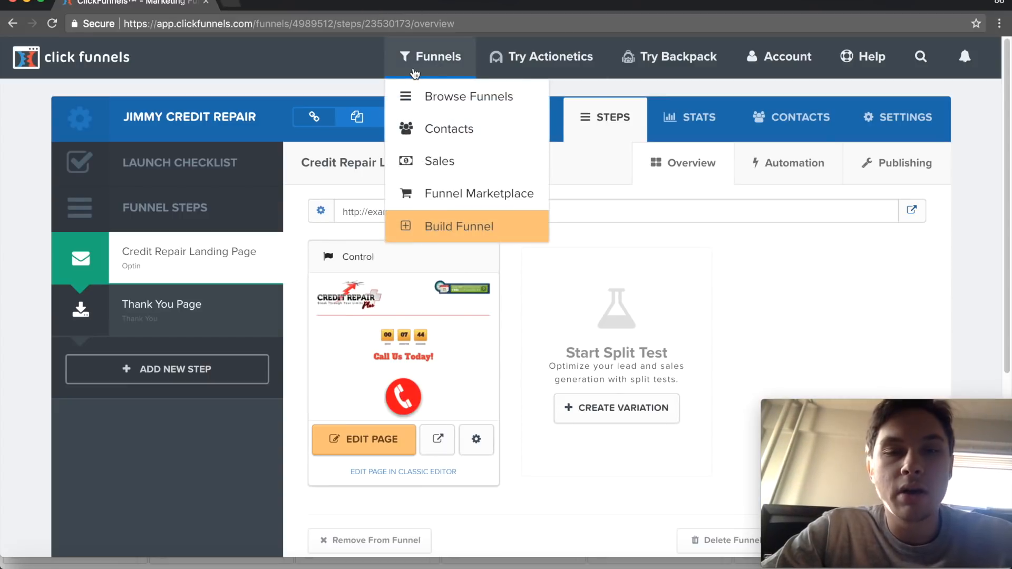
click(462, 226)
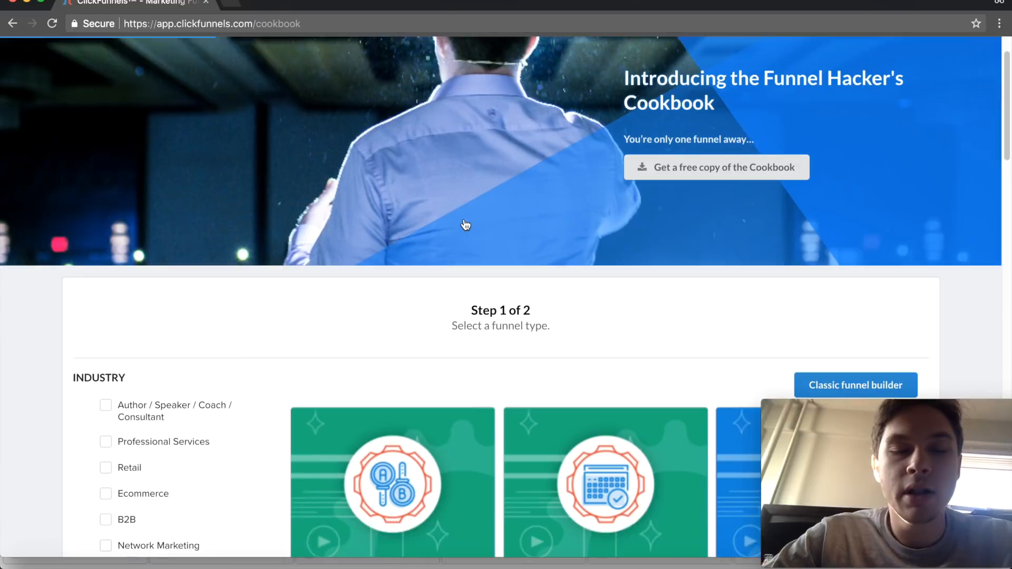
scroll(465, 225, down, 5)
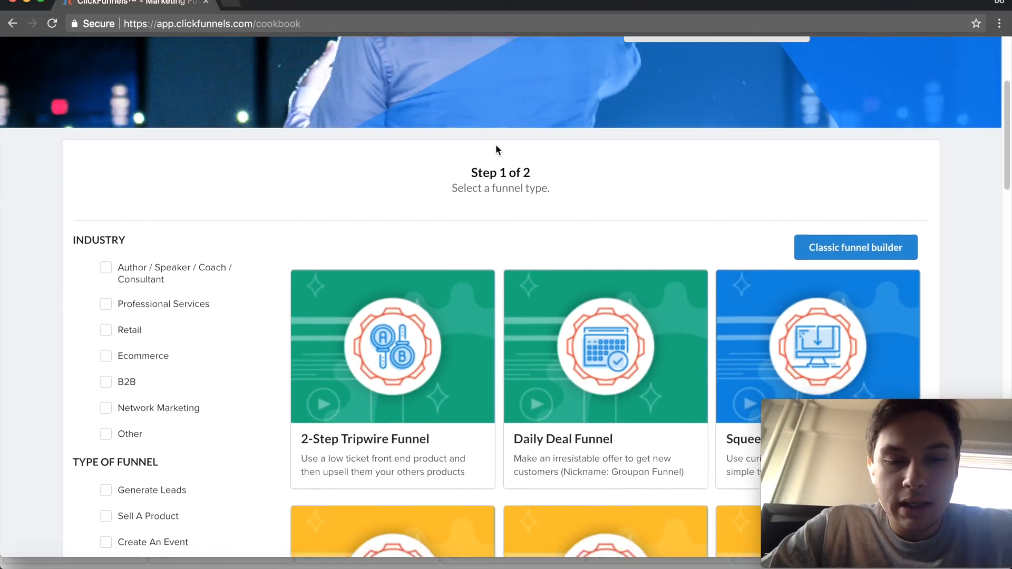
scroll(495, 151, down, 3)
scroll(490, 126, down, 10)
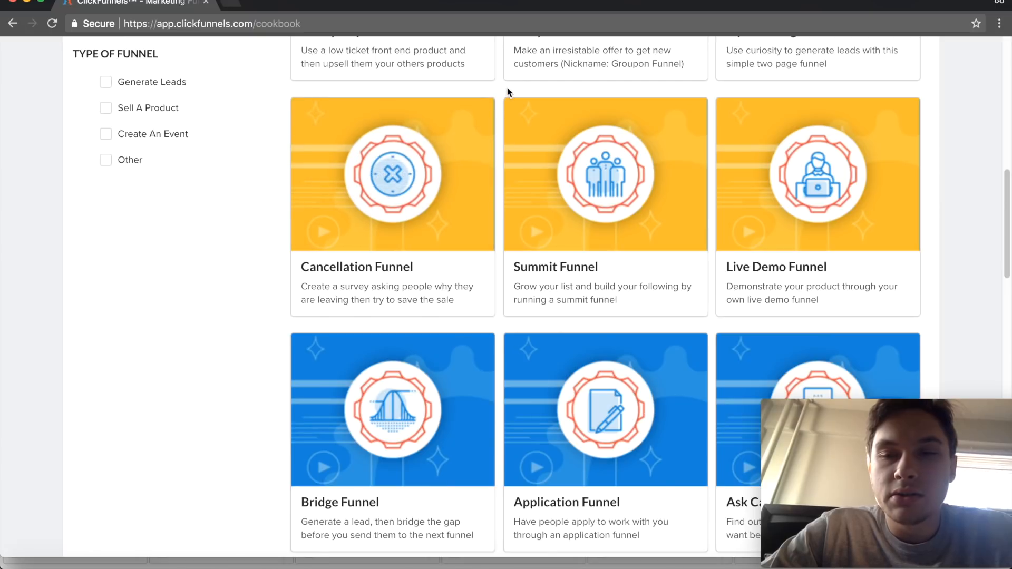
scroll(495, 82, up, 5)
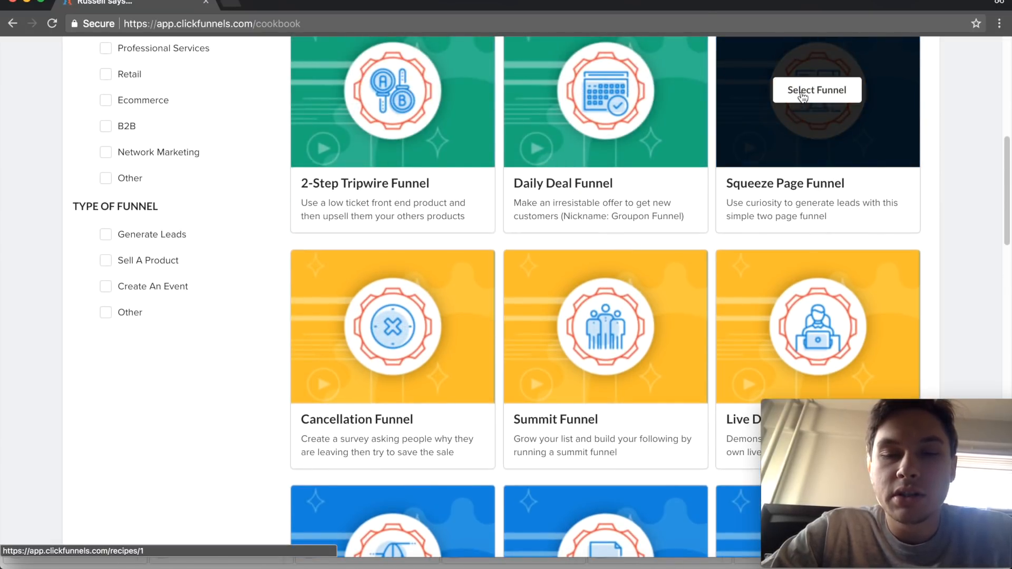
click(801, 95)
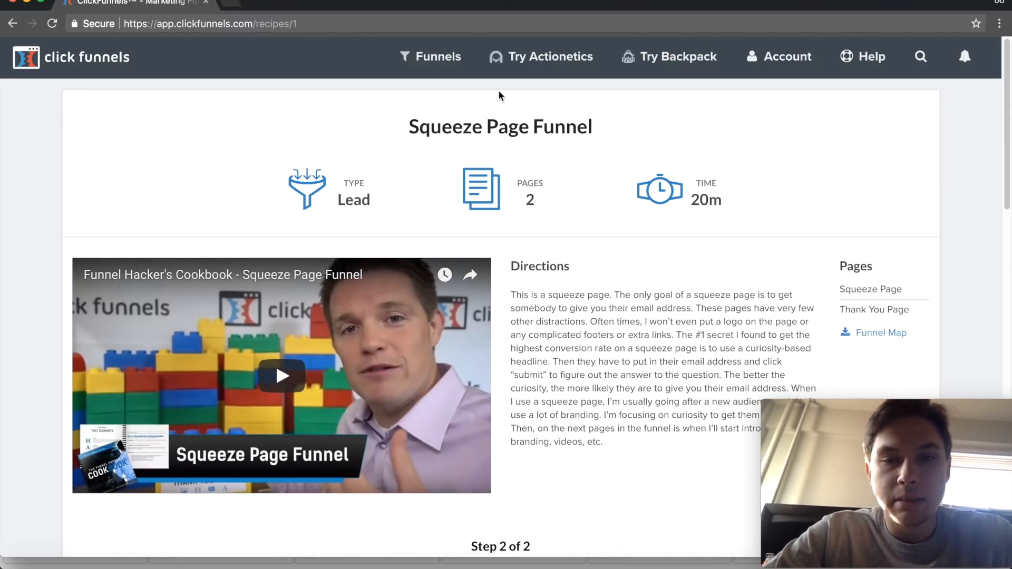
- Review the Squeeze Page Funnel's directions, page list and the free and premium templates offered for it
scroll(500, 95, down, 6)
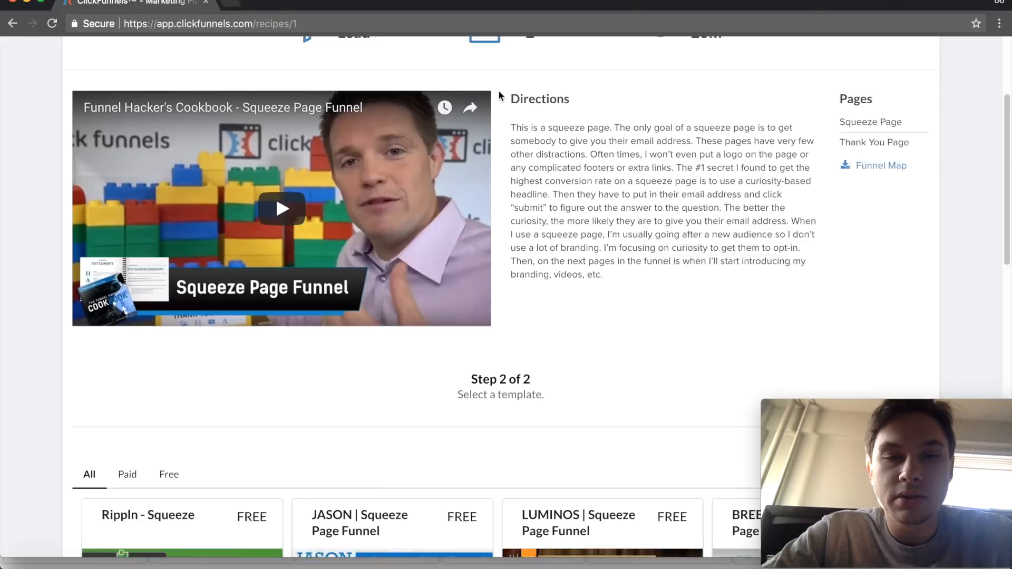
scroll(499, 95, down, 4)
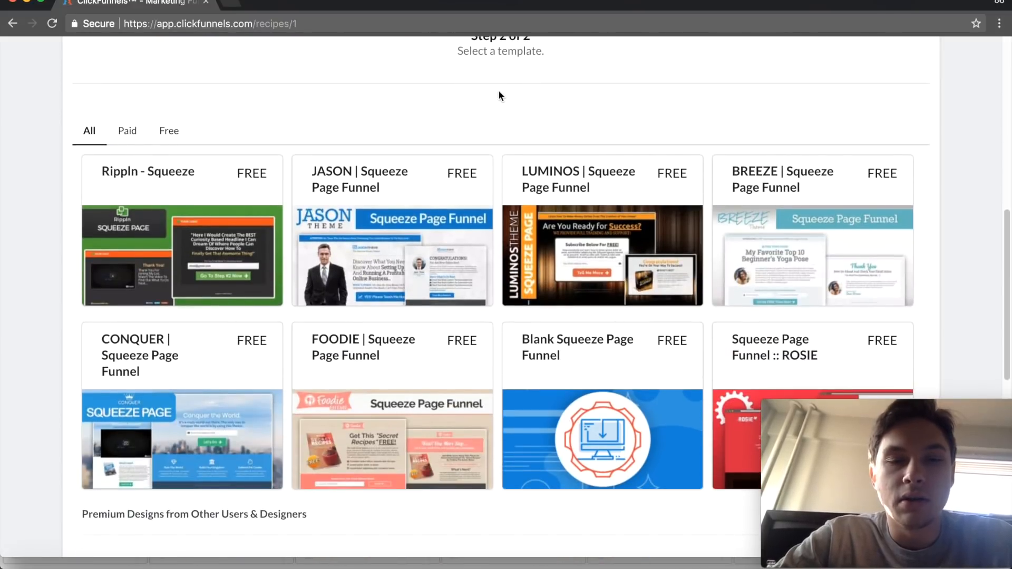
scroll(499, 94, up, 5)
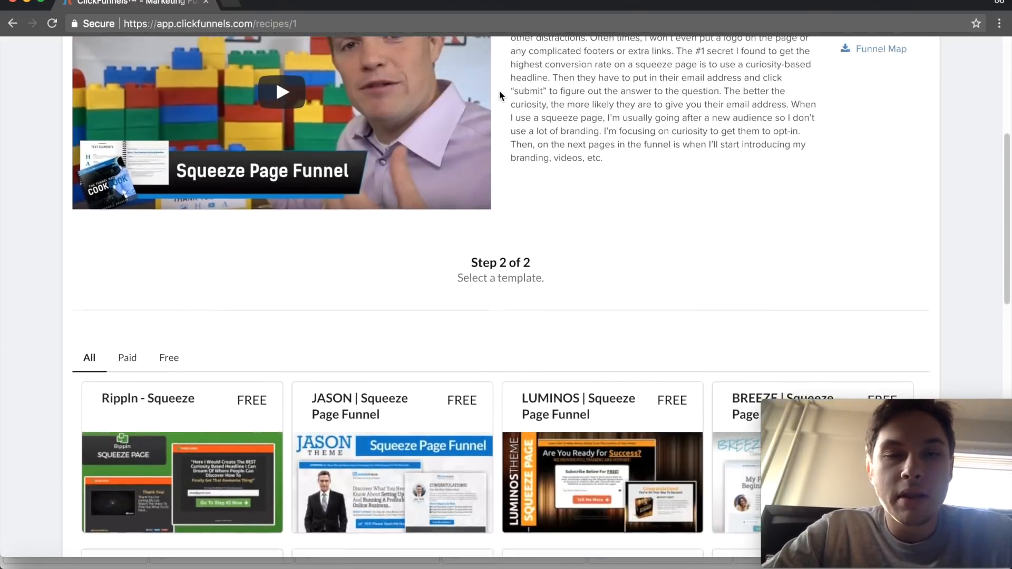
scroll(501, 96, down, 1)
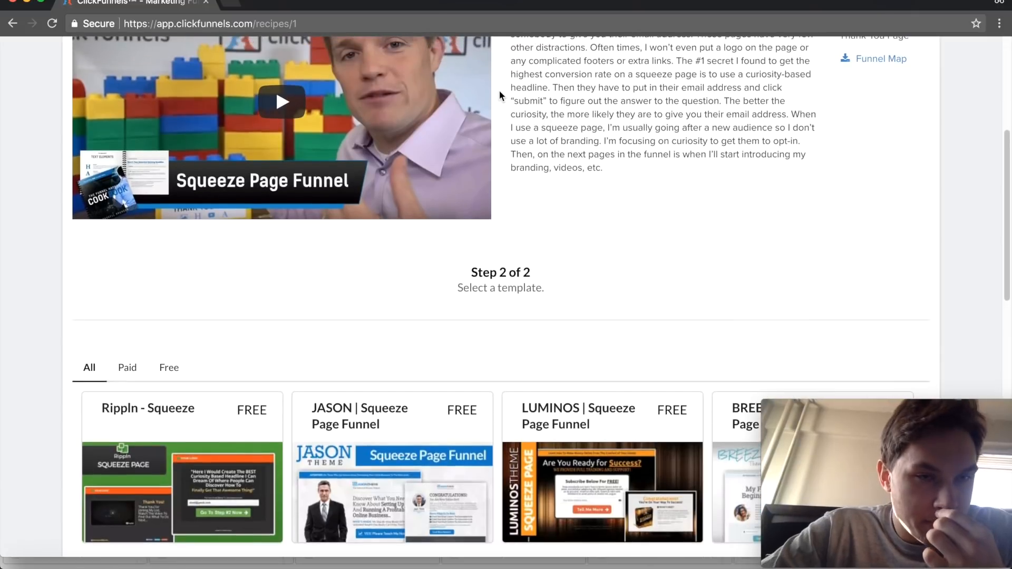
scroll(500, 95, up, 6)
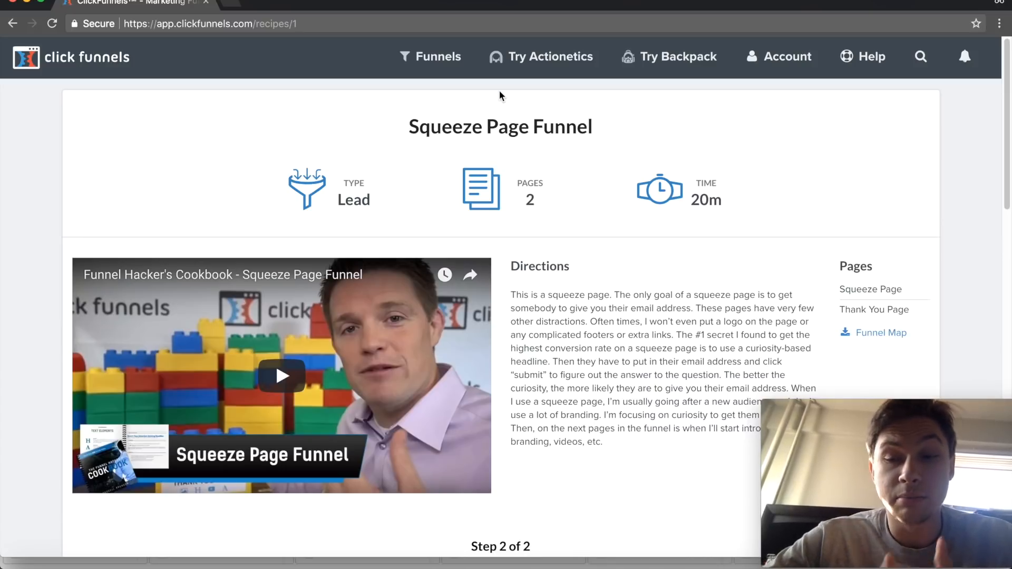
scroll(499, 92, down, 3)
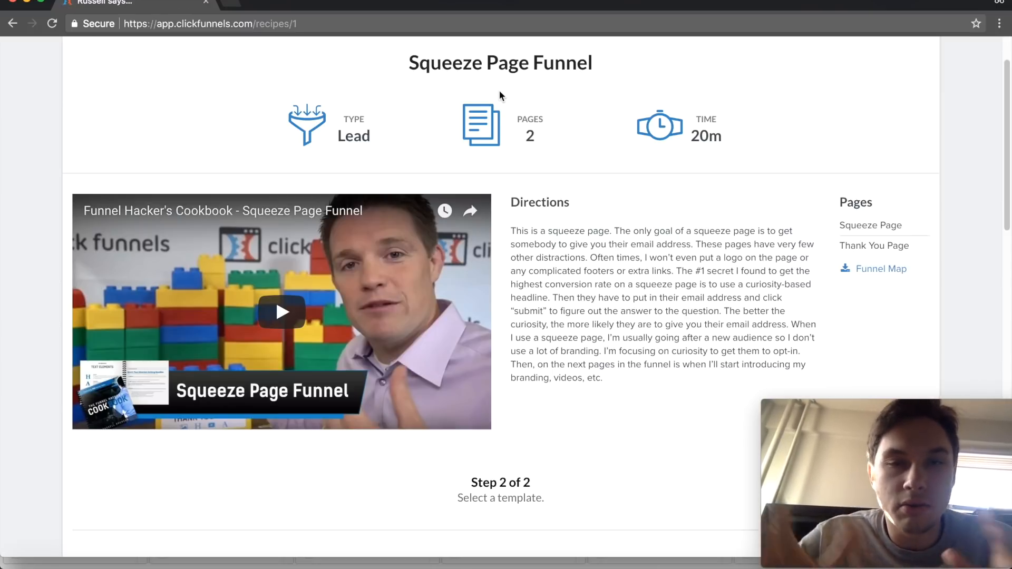
scroll(499, 92, down, 6)
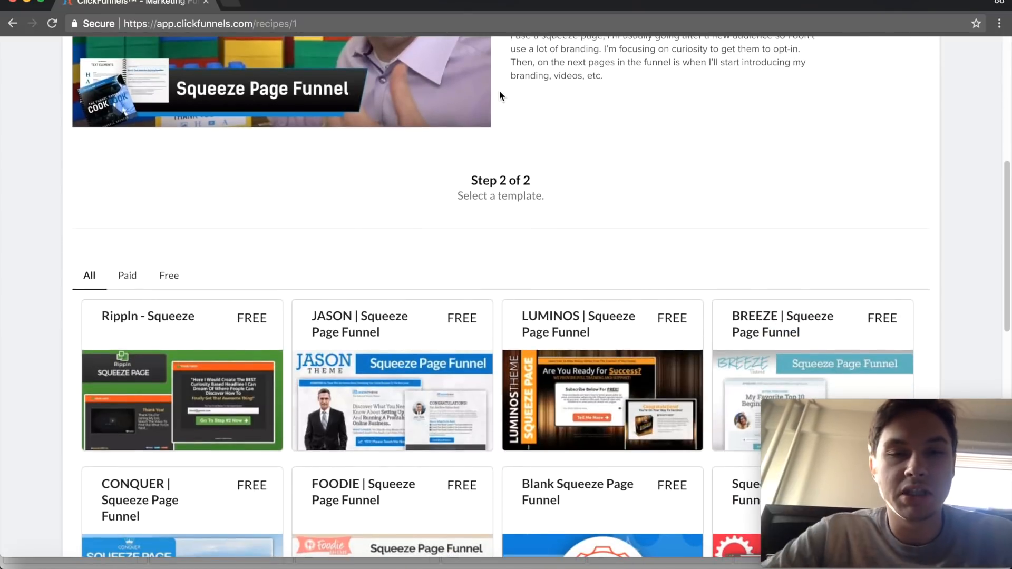
scroll(500, 95, down, 3)
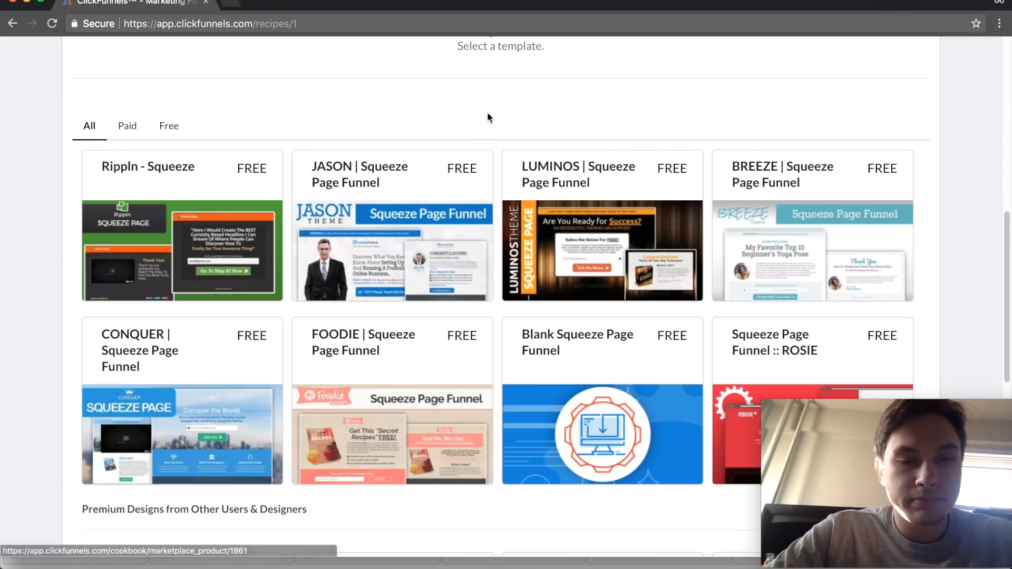
scroll(490, 114, down, 1)
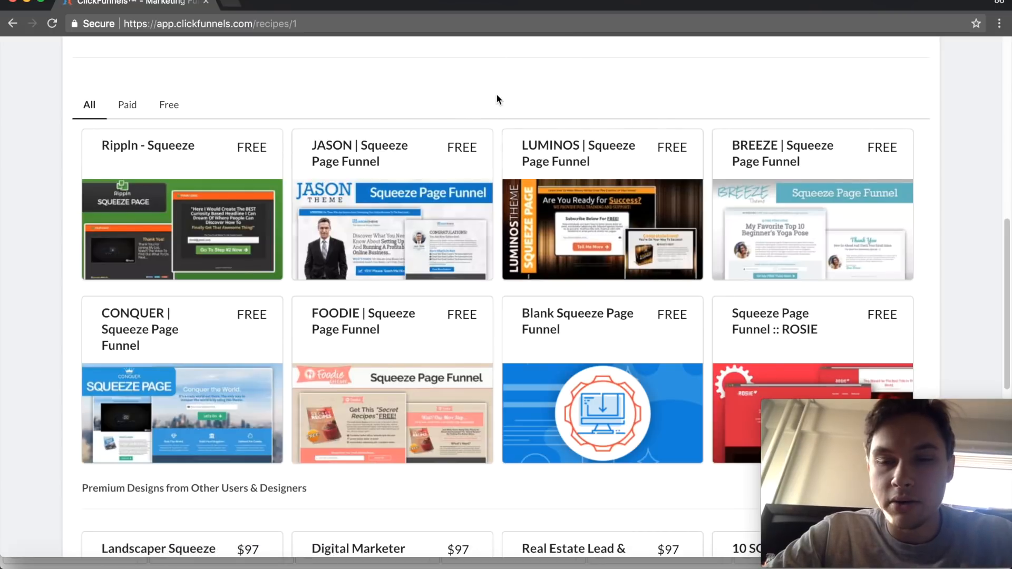
scroll(497, 100, down, 3)
scroll(494, 129, down, 1)
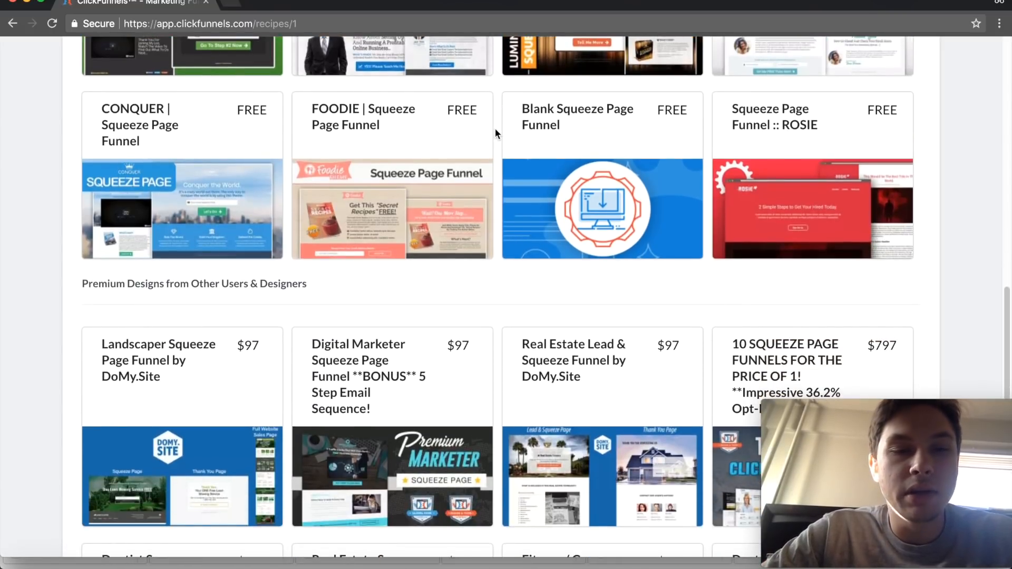
- Open the free FOODIE Squeeze Page Funnel template, look over its preview, and get the funnel
click(411, 180)
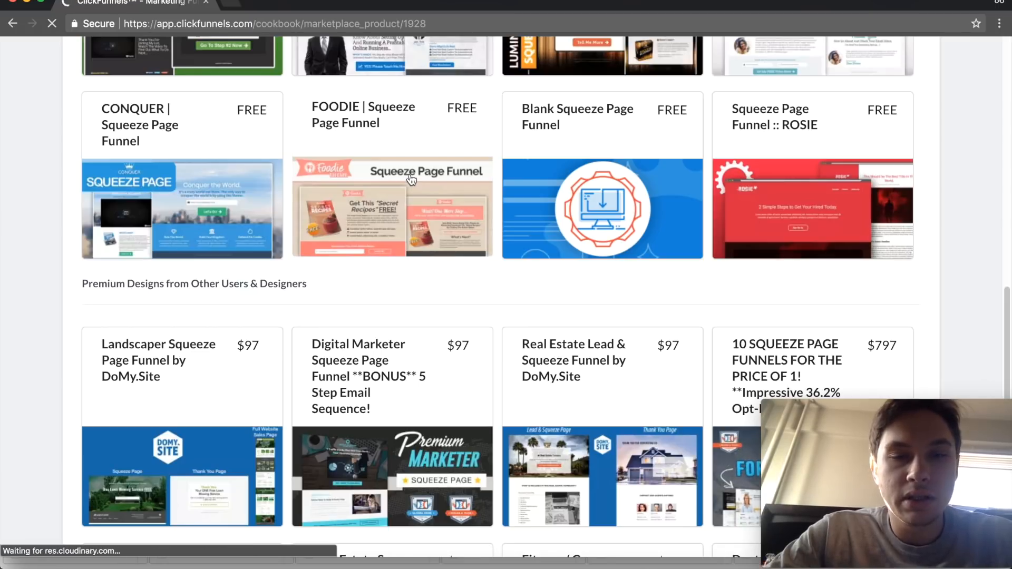
scroll(484, 127, down, 1)
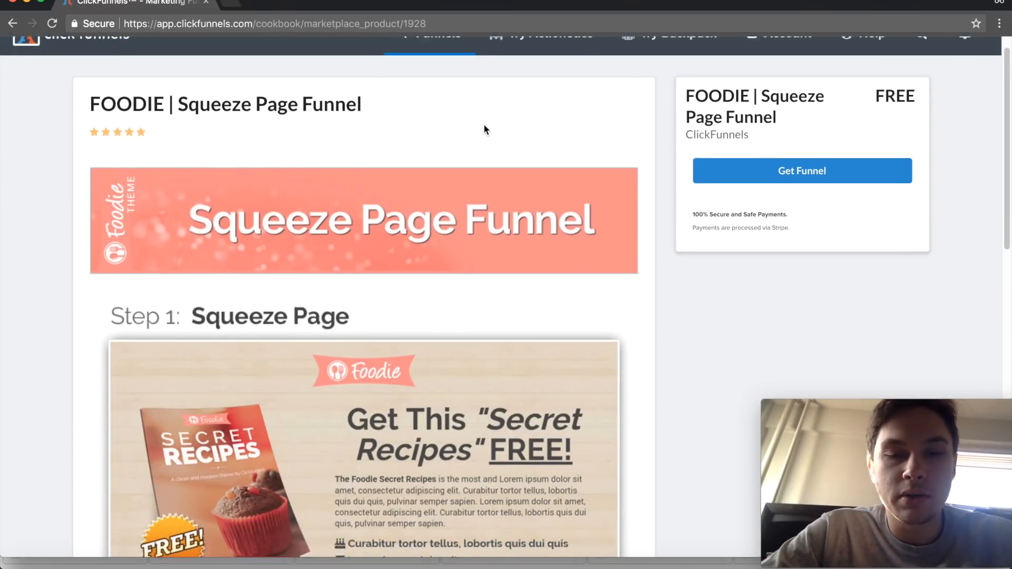
scroll(484, 125, down, 4)
scroll(483, 125, up, 2)
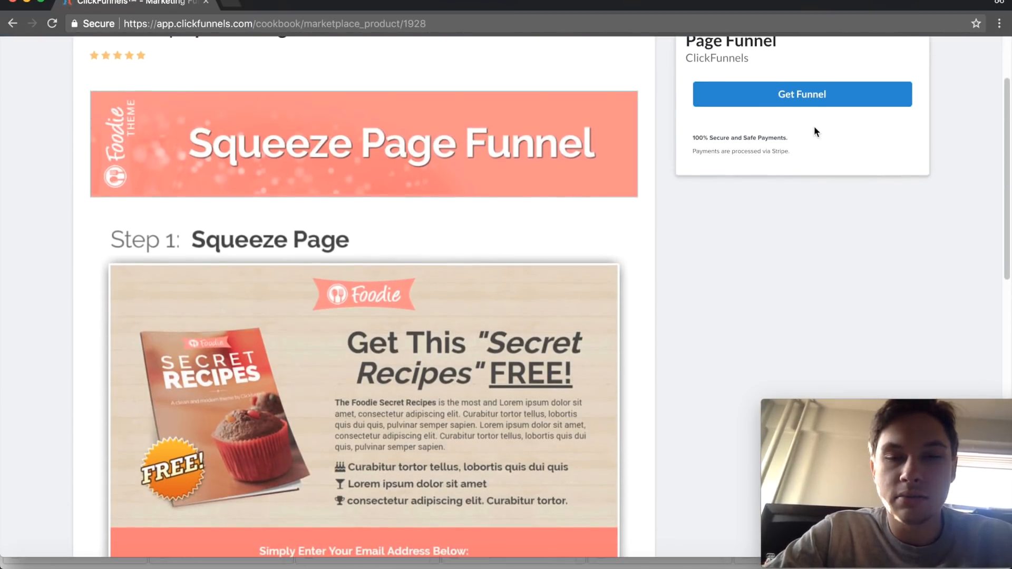
click(793, 100)
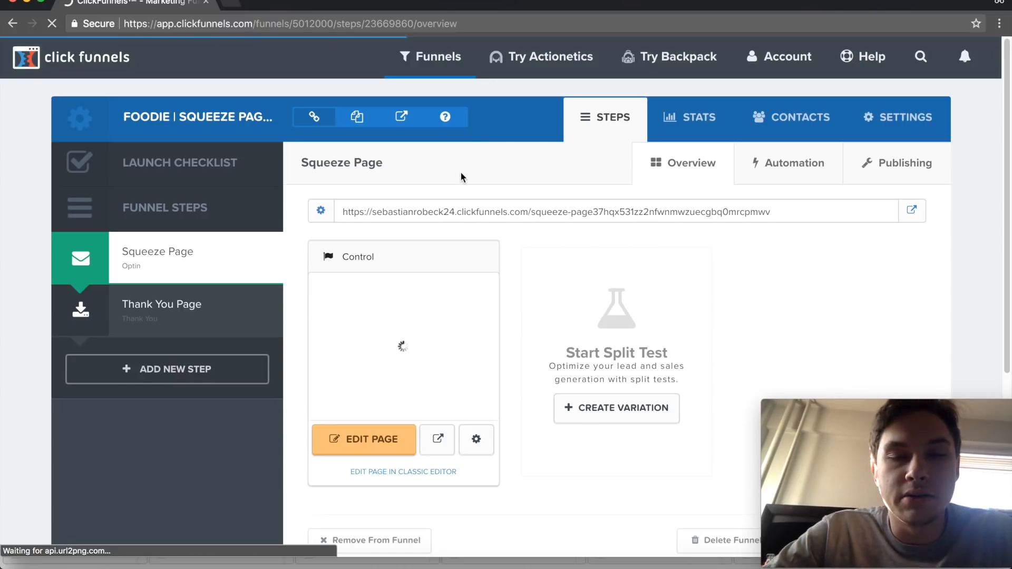
- Open the live page of the FOODIE funnel's Squeeze Page step from its overview
scroll(461, 177, down, 1)
scroll(494, 150, down, 2)
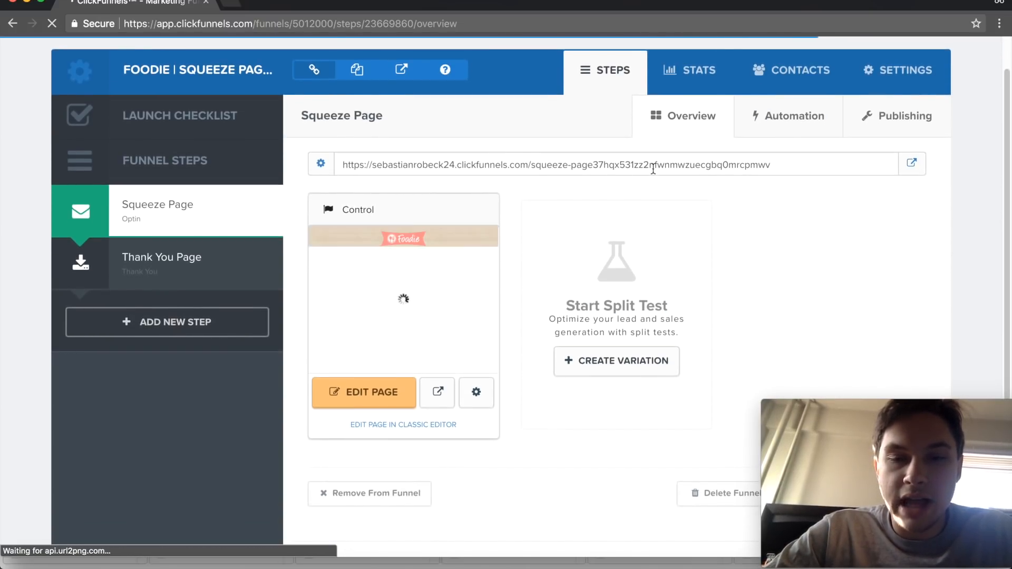
click(912, 164)
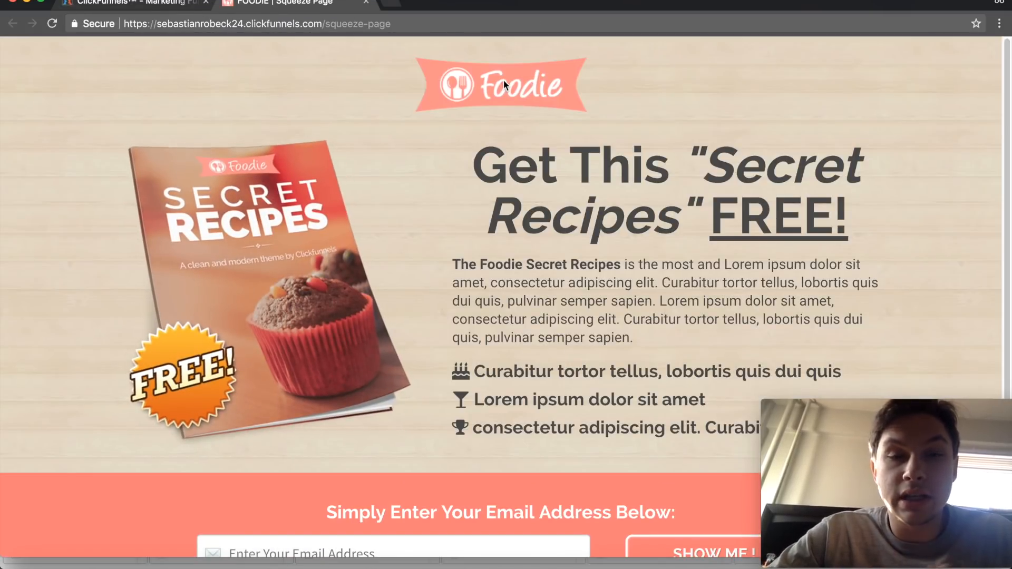
- Examine the live Foodie squeeze page from the logo and recipe offer down to the email opt-in form and footer
scroll(504, 84, down, 2)
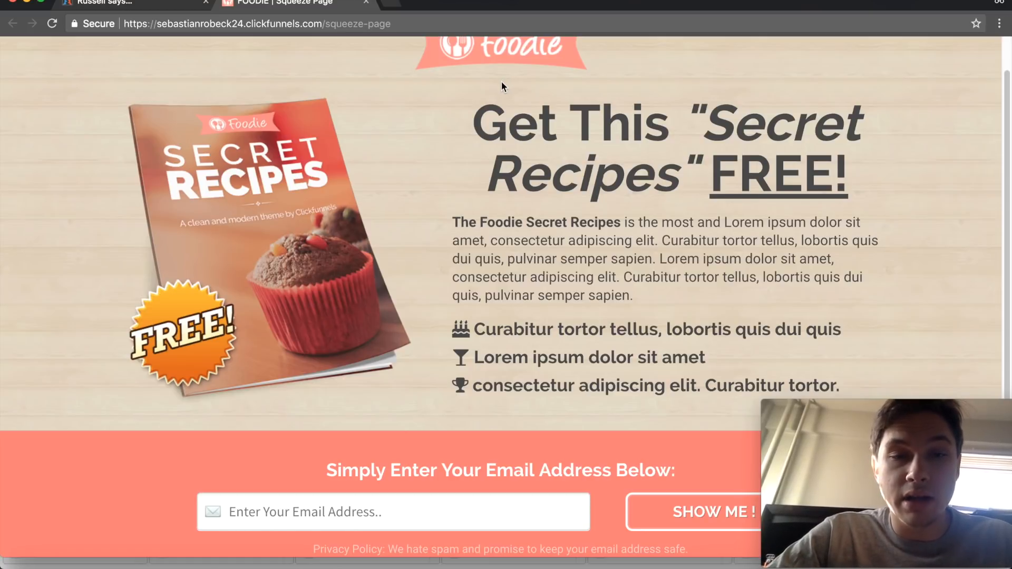
scroll(501, 81, down, 3)
scroll(501, 81, down, 2)
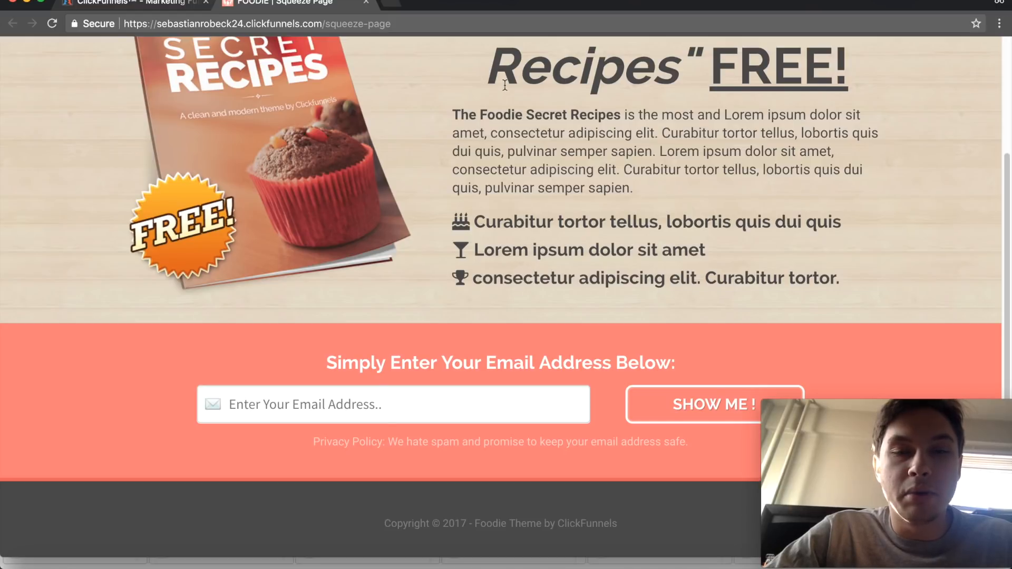
scroll(504, 93, up, 4)
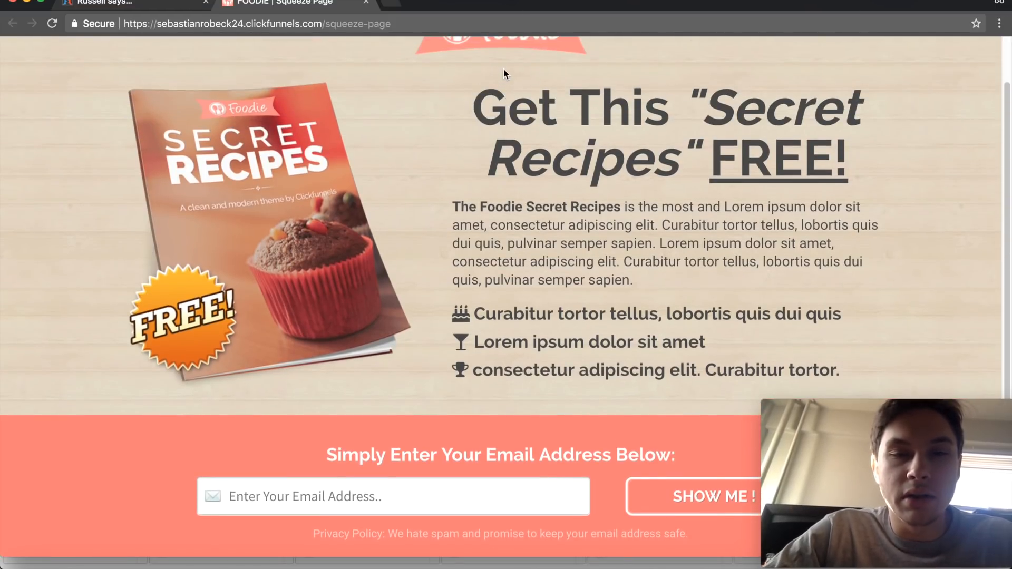
scroll(503, 68, up, 3)
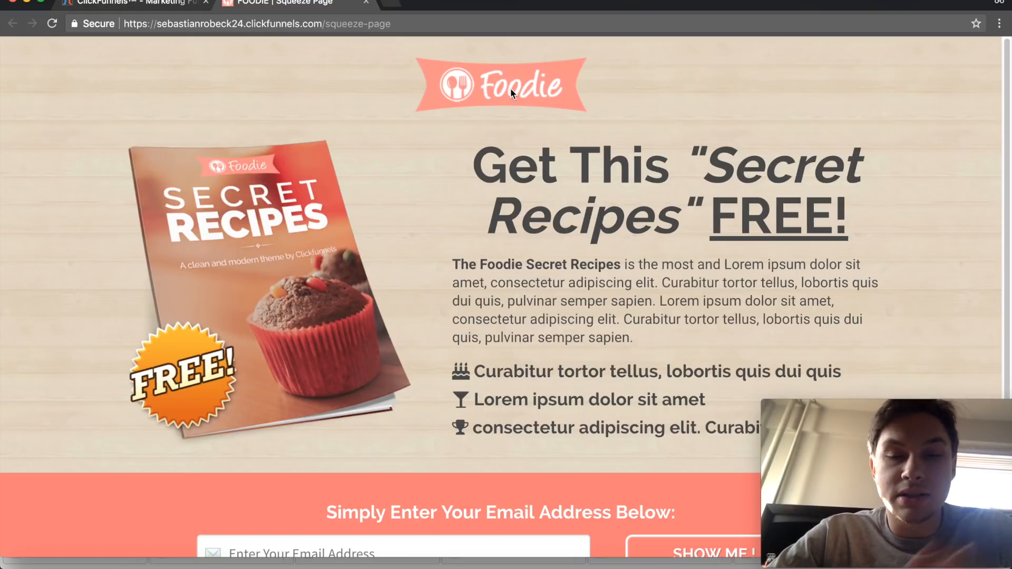
scroll(510, 87, down, 3)
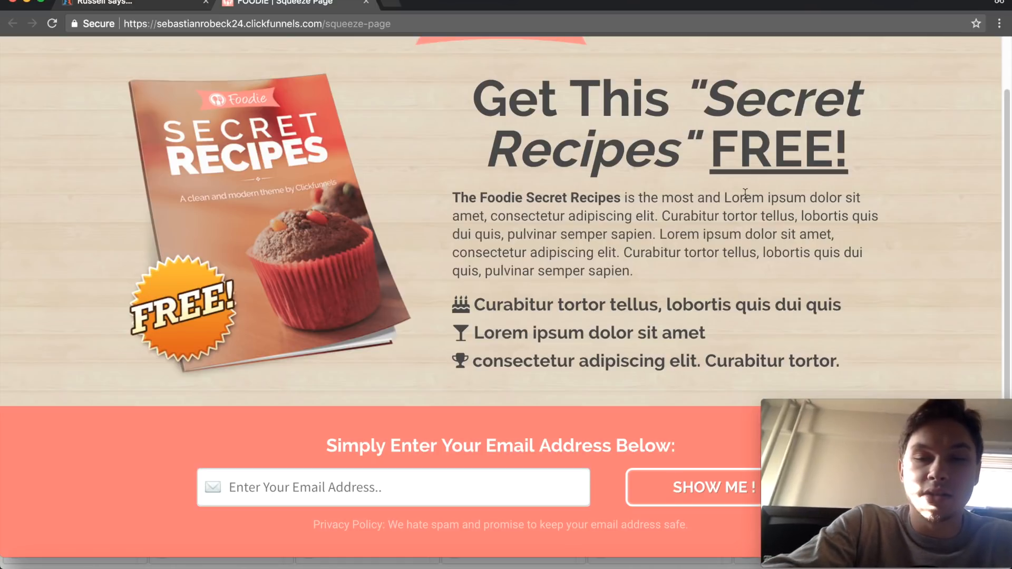
scroll(440, 158, down, 4)
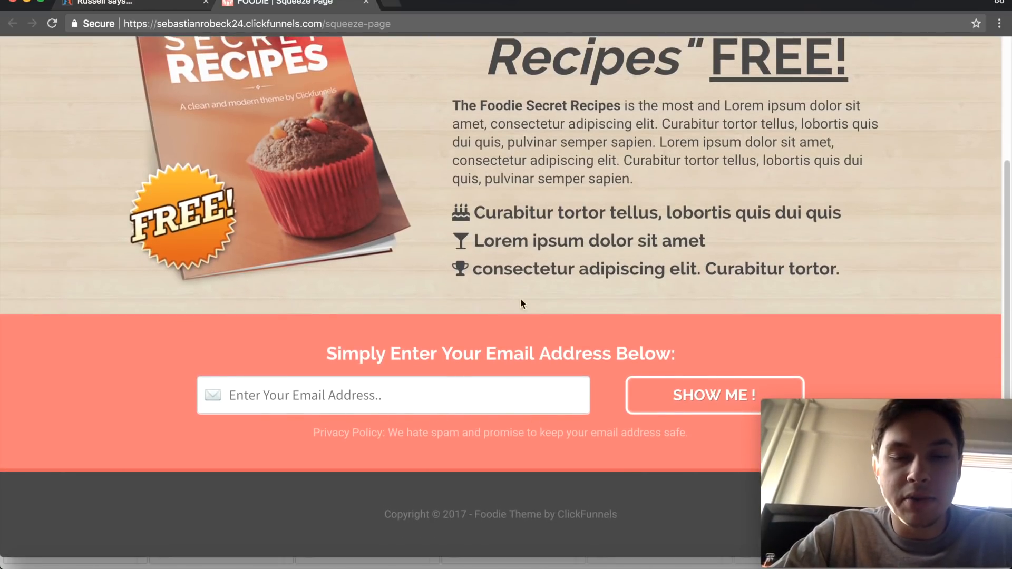
scroll(520, 303, up, 5)
- Dismiss the "Leaving So Soon?" exit pop-up and close the live squeeze page
mouse_move(365, 3)
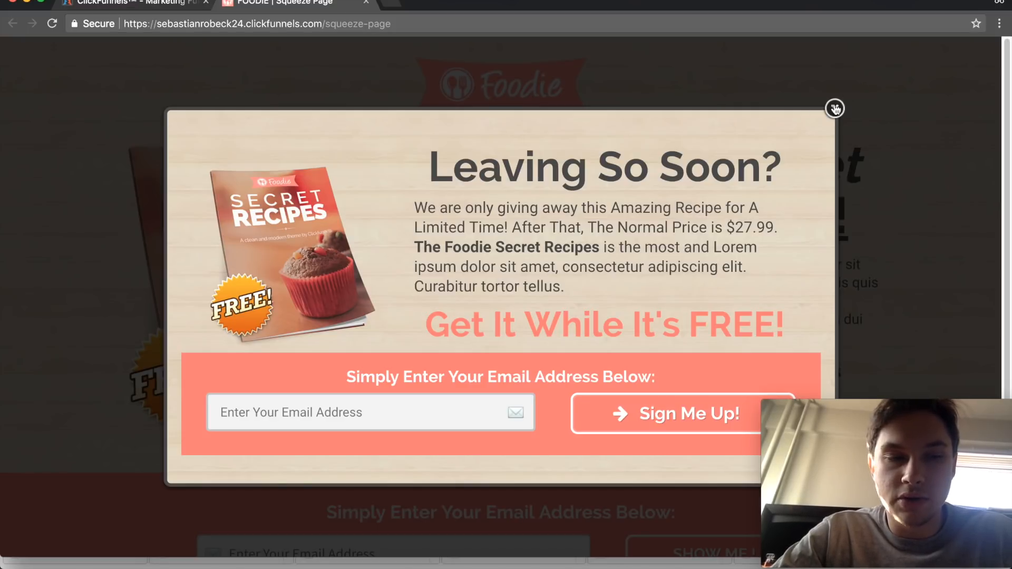
click(835, 109)
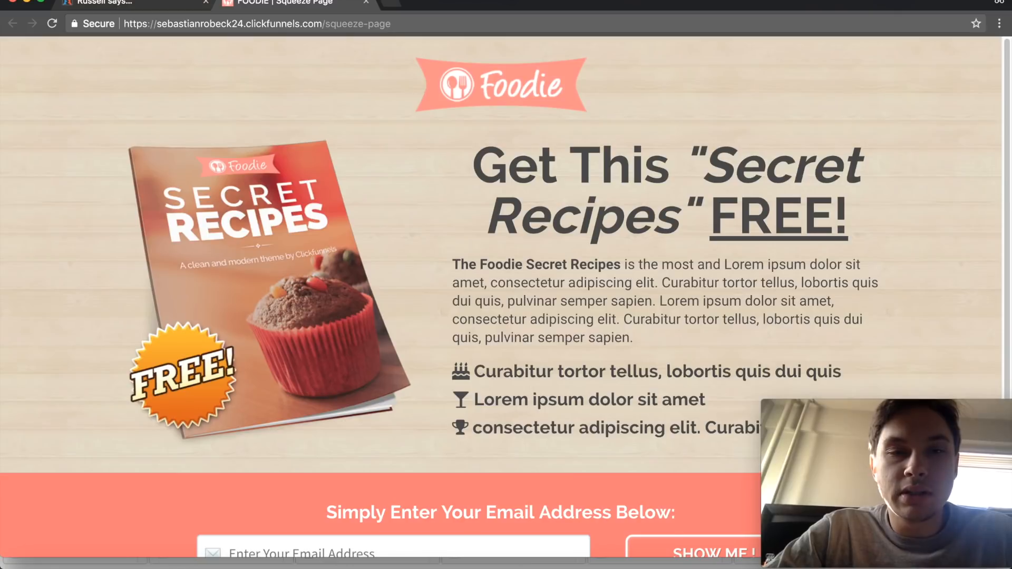
click(366, 3)
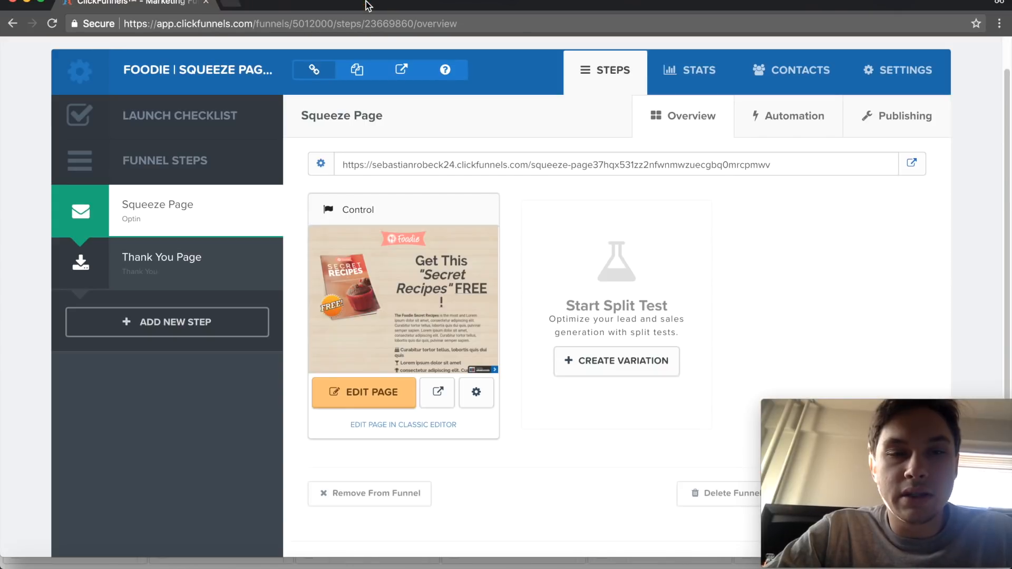
- Open the Squeeze Page in the editor, view the Foodie logo's image settings and uploaded image library, and leave the editor without saving
click(374, 394)
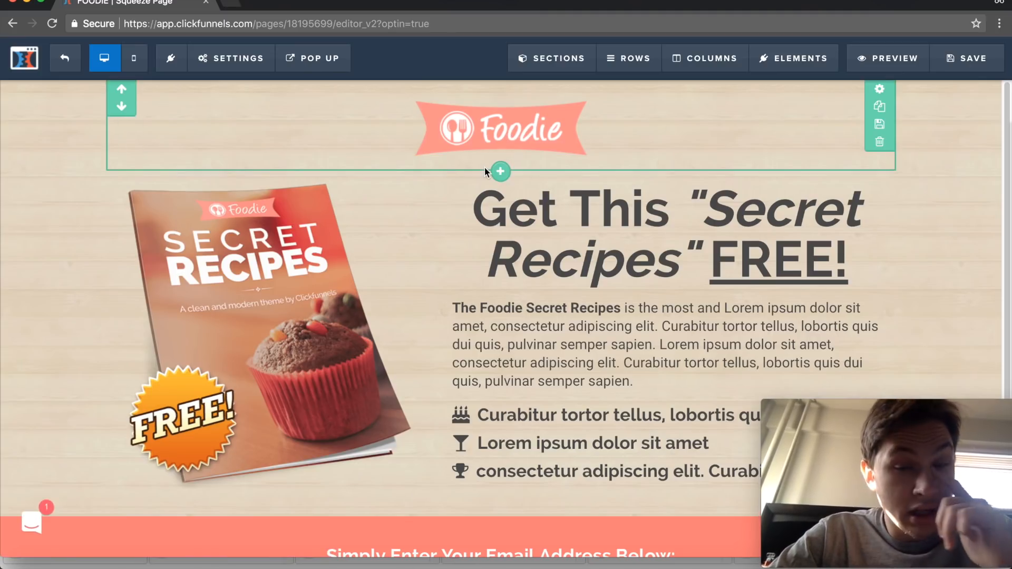
click(548, 137)
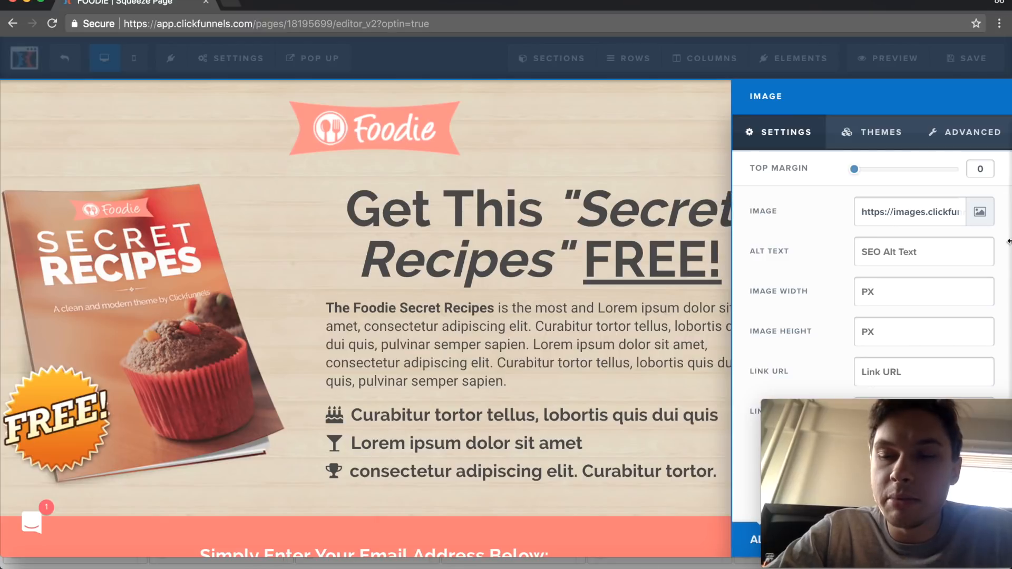
click(980, 212)
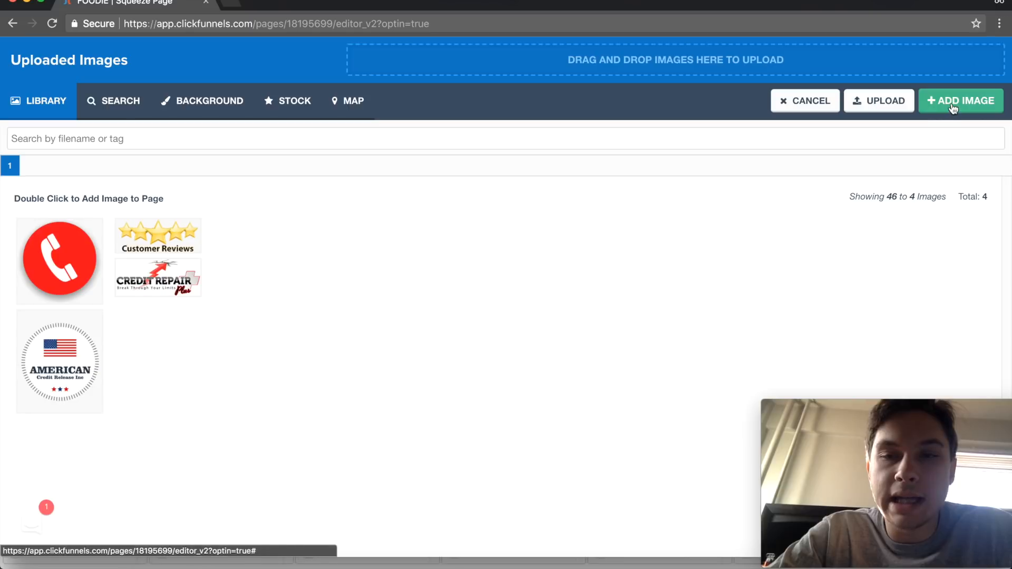
click(13, 24)
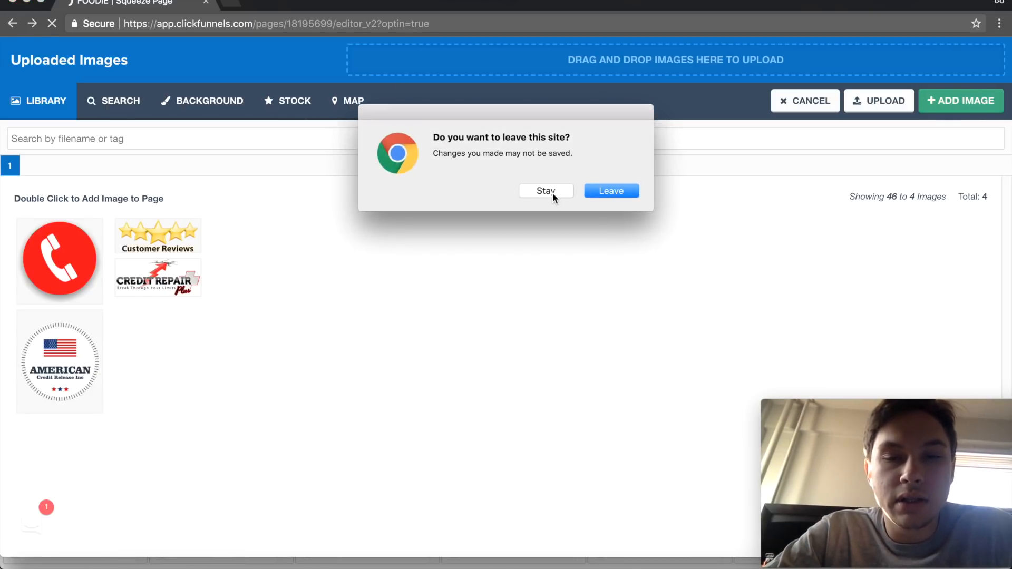
click(598, 191)
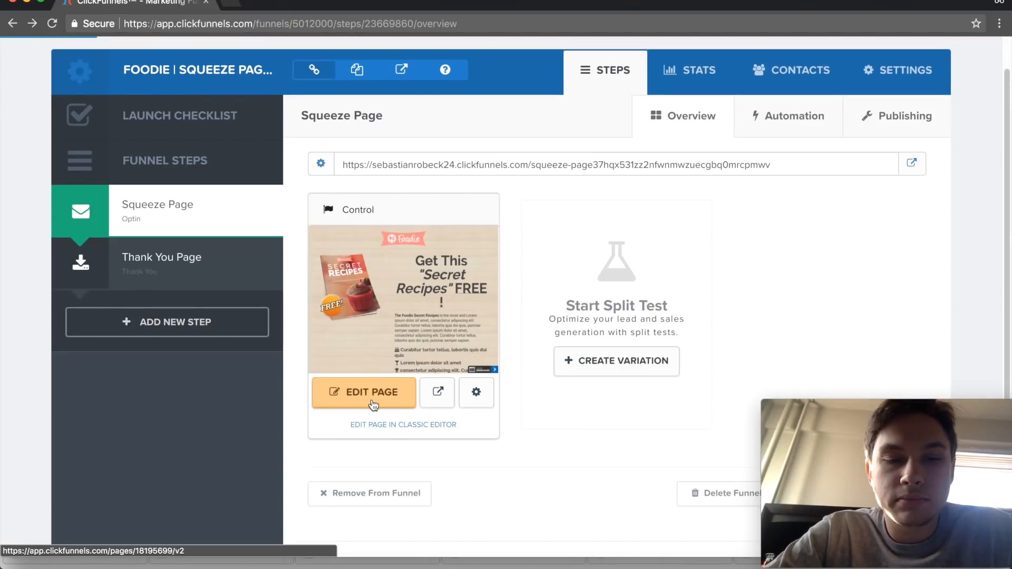
- Reopen the Squeeze Page in the editor and look over its headline, recipe offer and email opt-in section
click(371, 392)
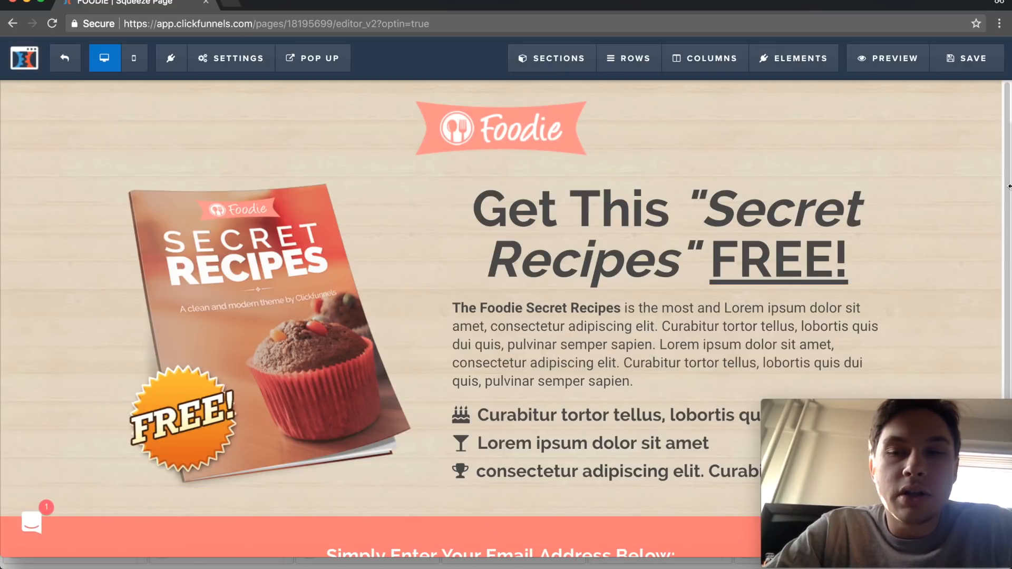
scroll(979, 111, down, 1)
scroll(979, 111, up, 1)
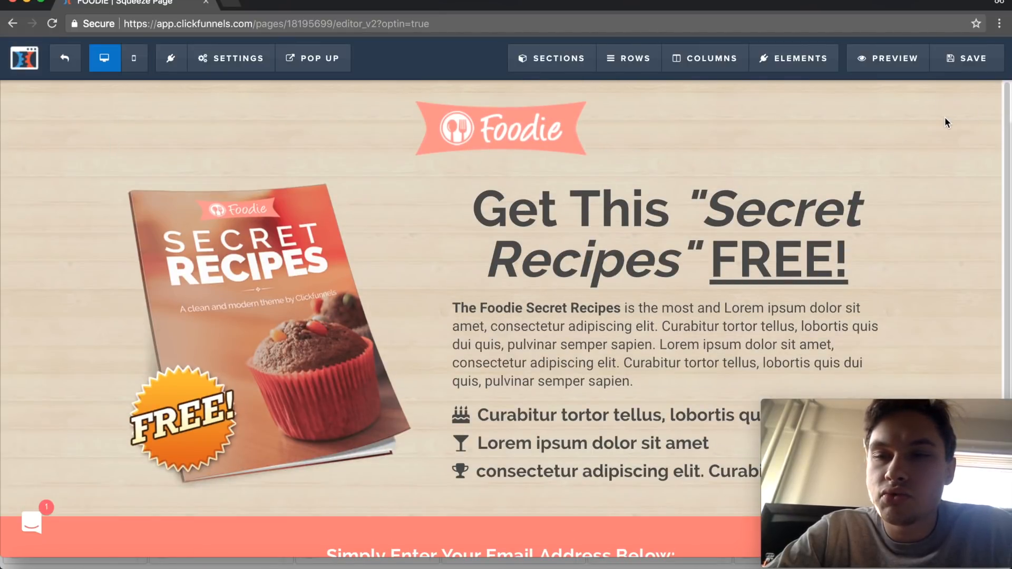
scroll(946, 122, down, 3)
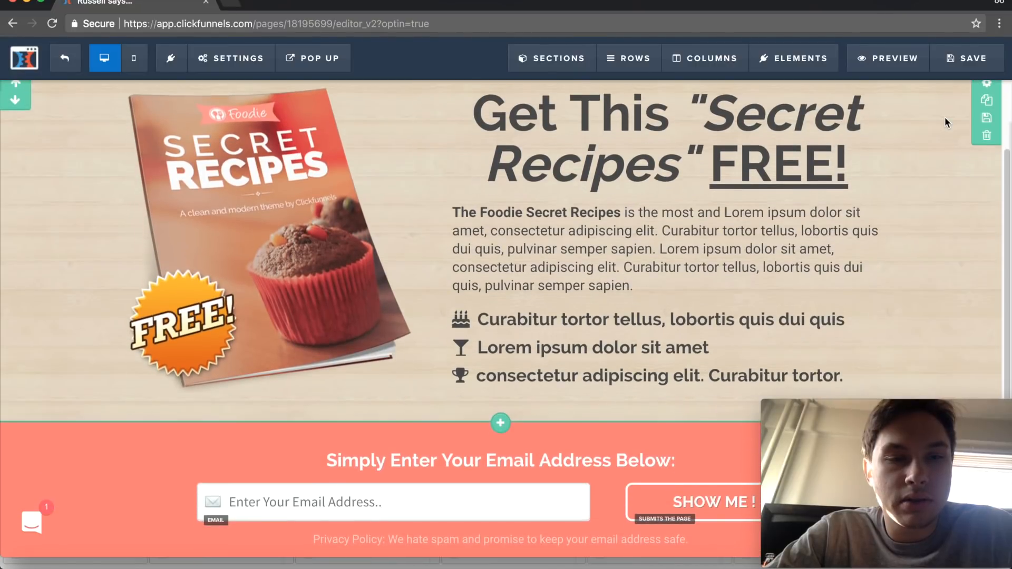
scroll(551, 197, up, 3)
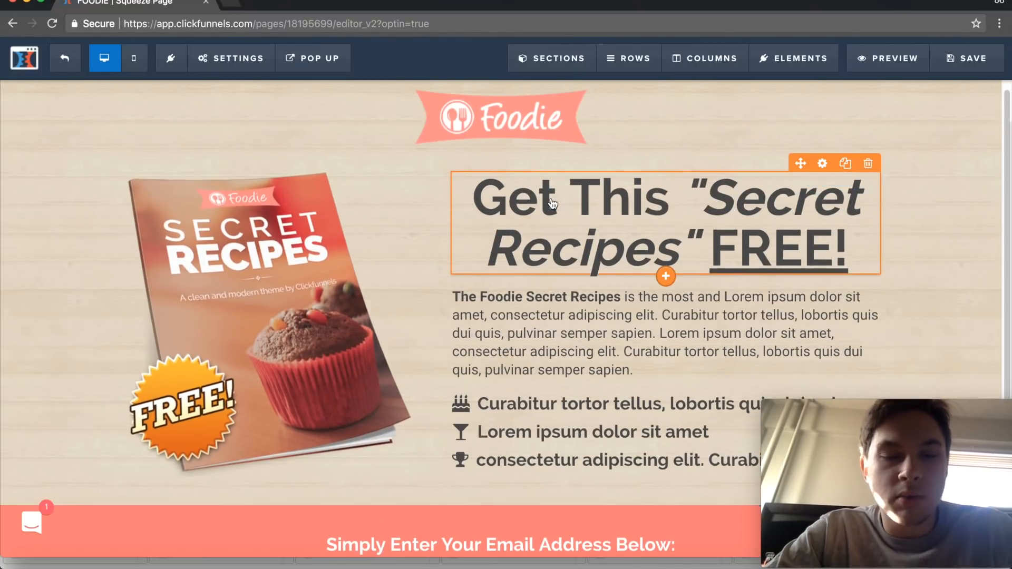
- Replace "Secret Recipes" in the squeeze page headline with "Guide to Financing", keeping the surrounding quotation marks
scroll(551, 203, down, 1)
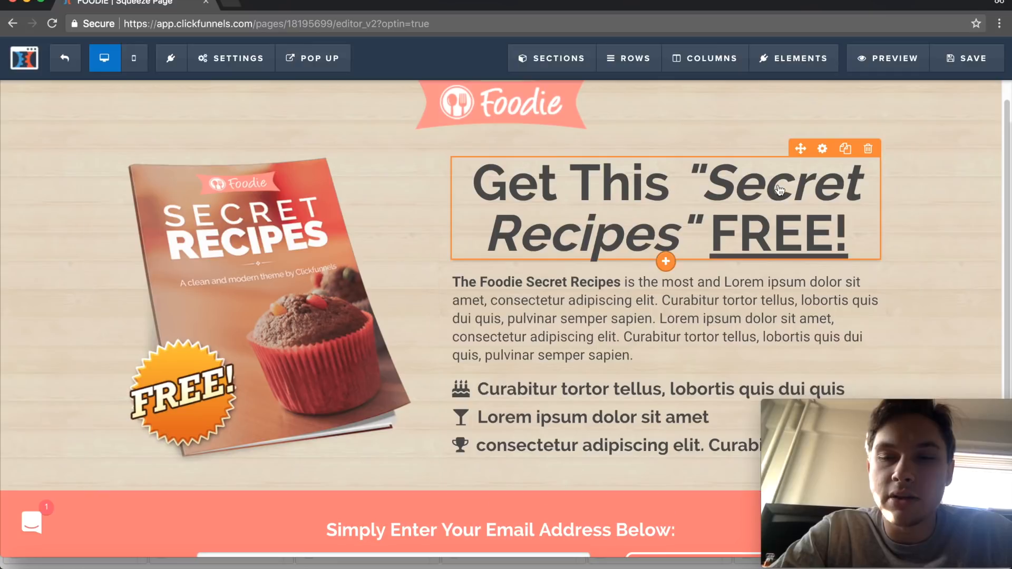
click(843, 237)
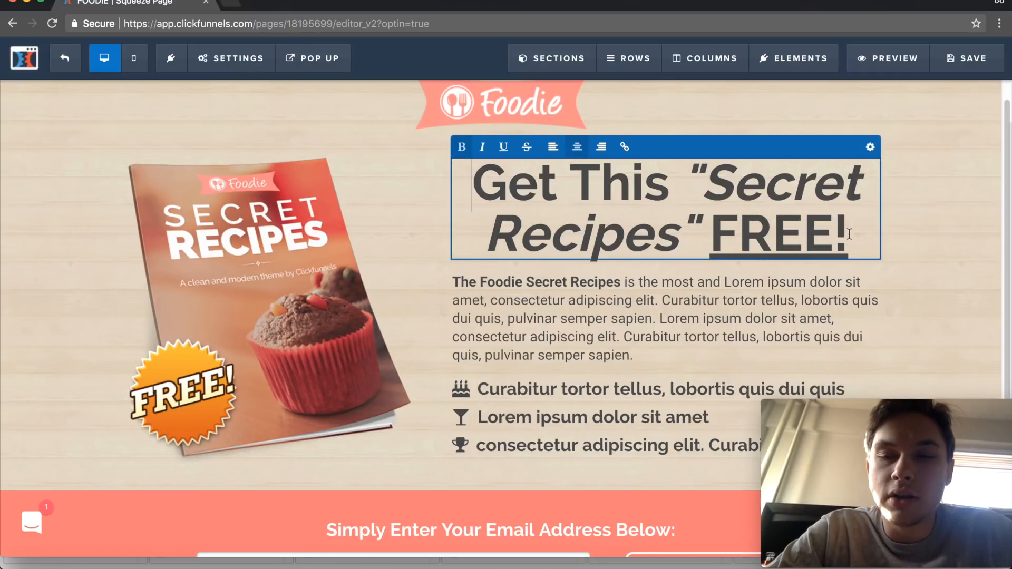
click(849, 233)
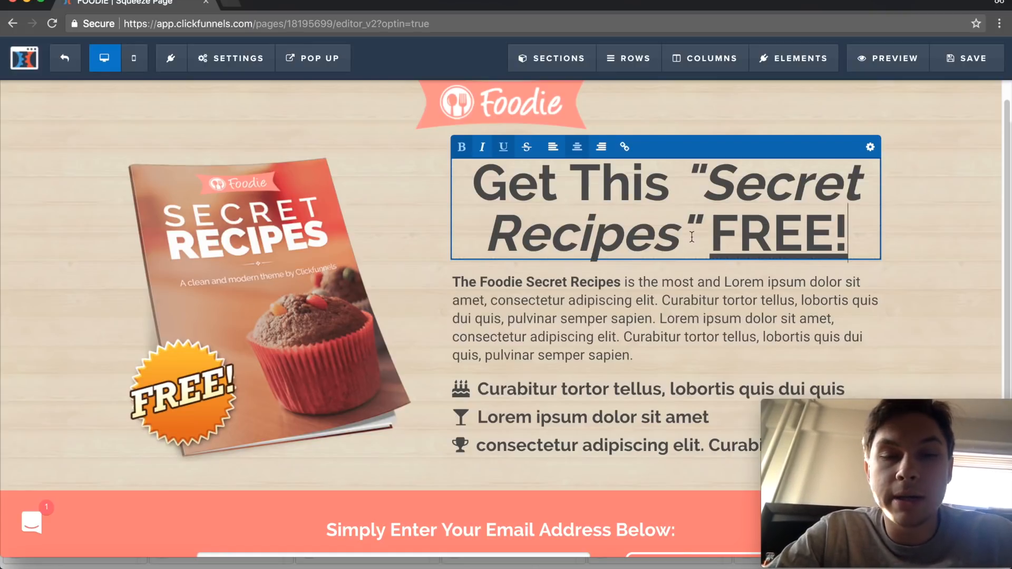
drag(681, 239, 706, 173)
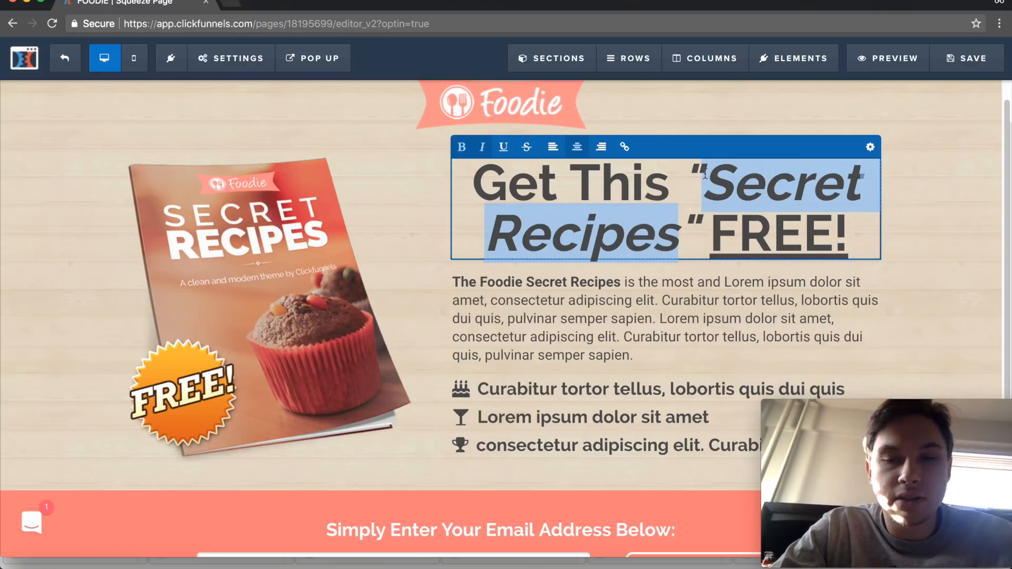
text(Guide to )
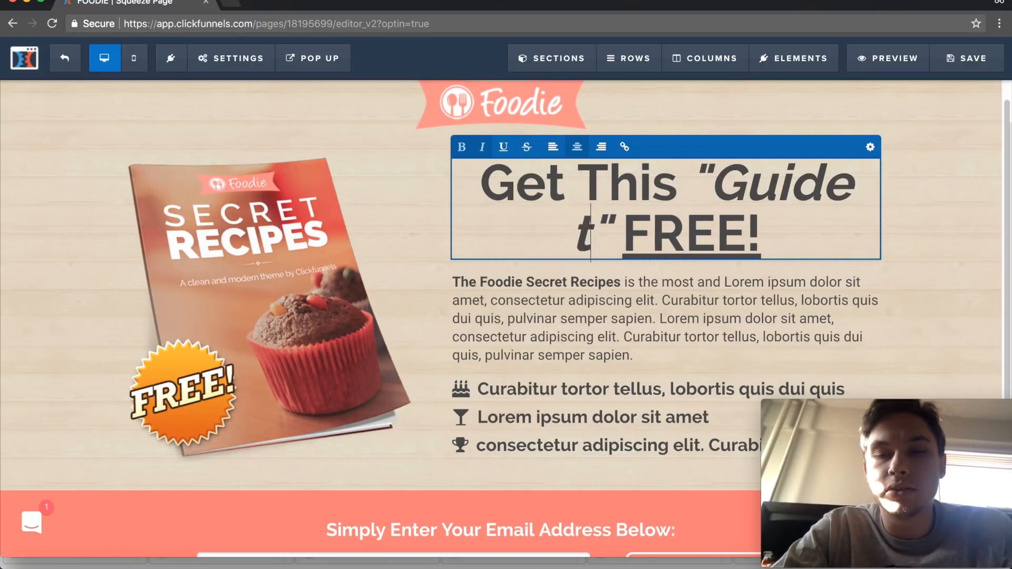
text(Financing)
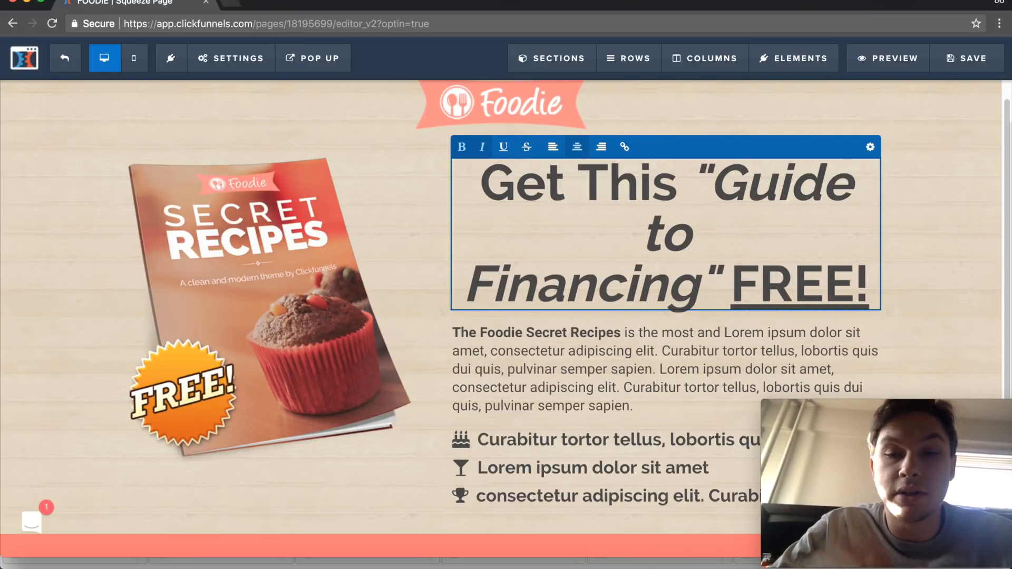
click(989, 199)
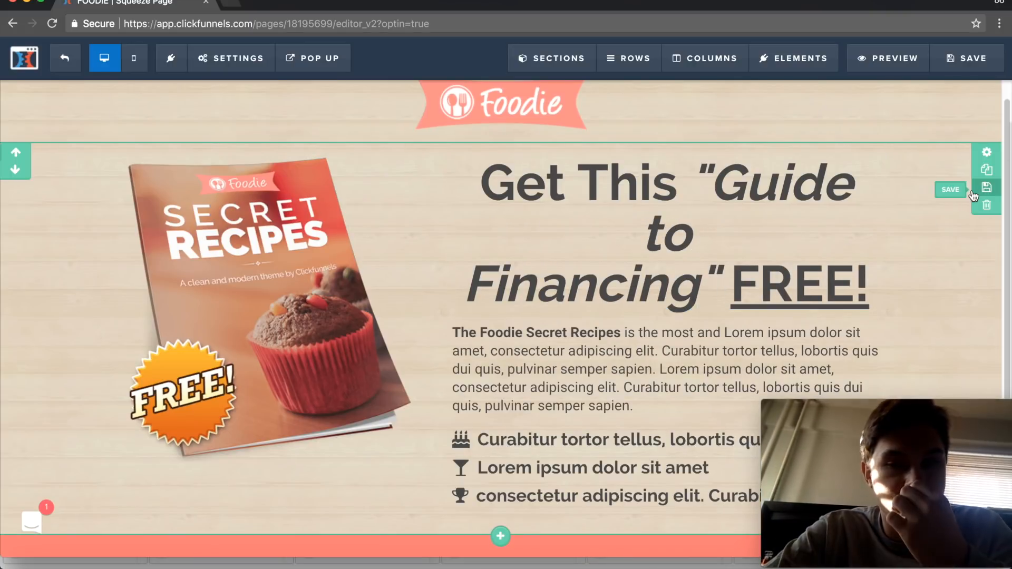
- Open the image settings of the Secret Recipes book cover
click(242, 297)
scroll(242, 297, down, 1)
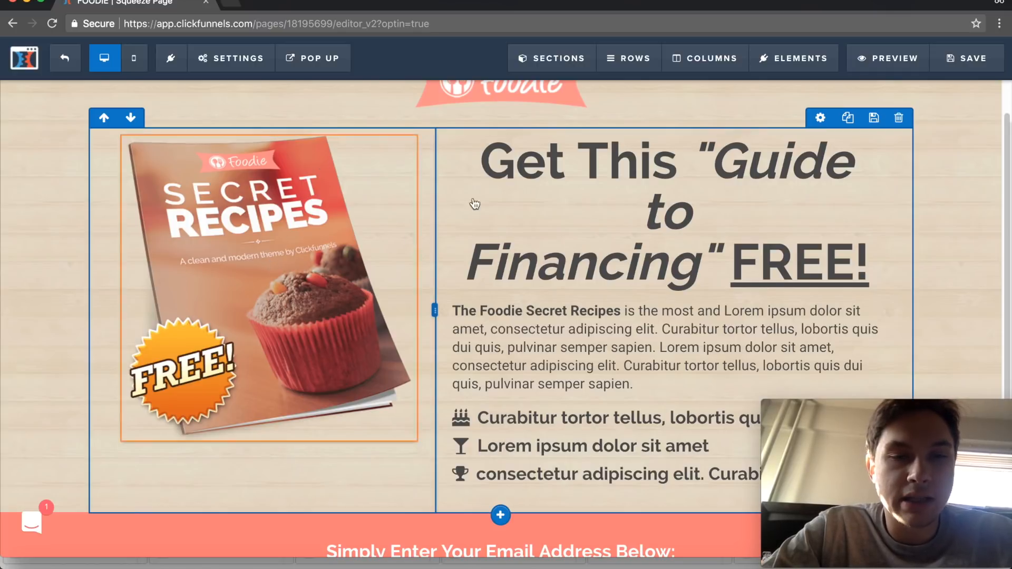
scroll(602, 122, up, 1)
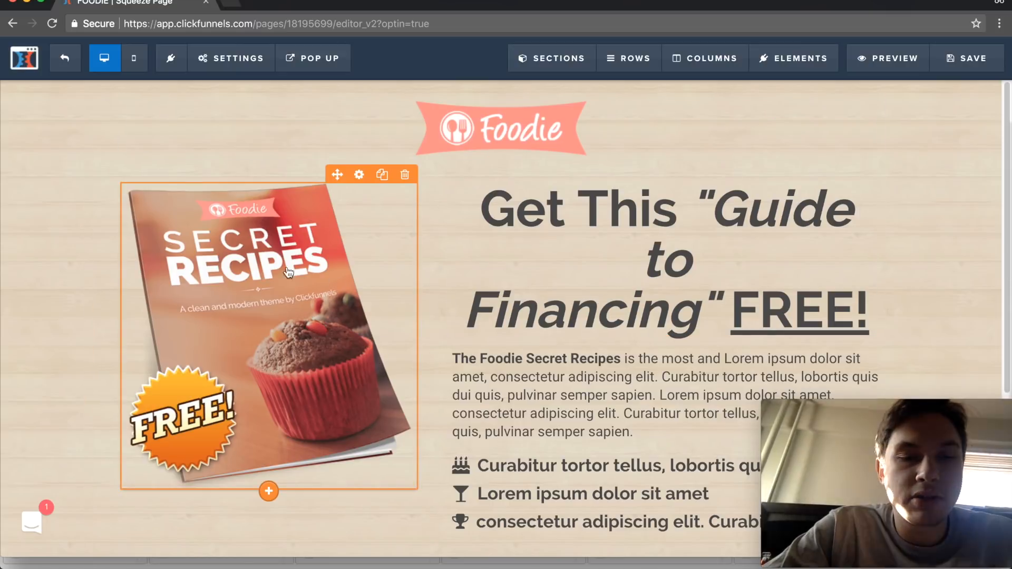
click(359, 175)
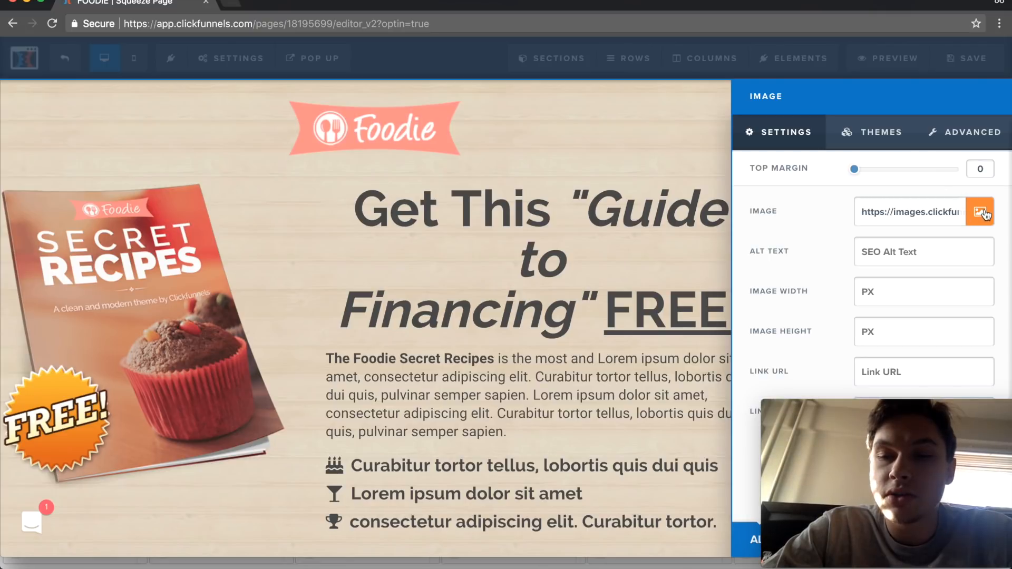
- Try image widths of 250, 500 and 750 px on the book cover, and clear the width value
click(863, 291)
text(250)
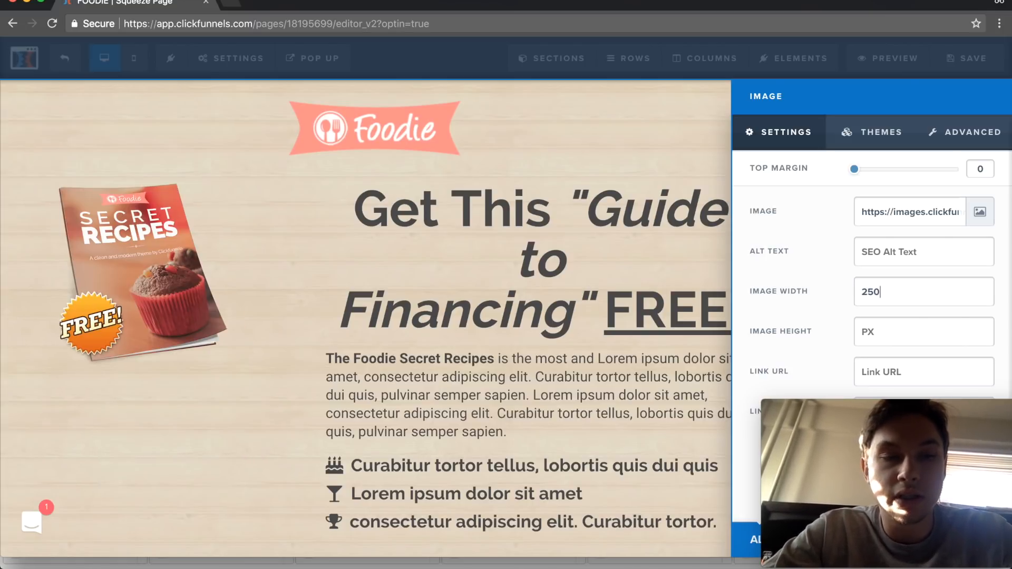
key(BackSpace)
key(BackSpace)
key(BackSpace)
text(500)
key(BackSpace)
key(BackSpace)
key(BackSpace)
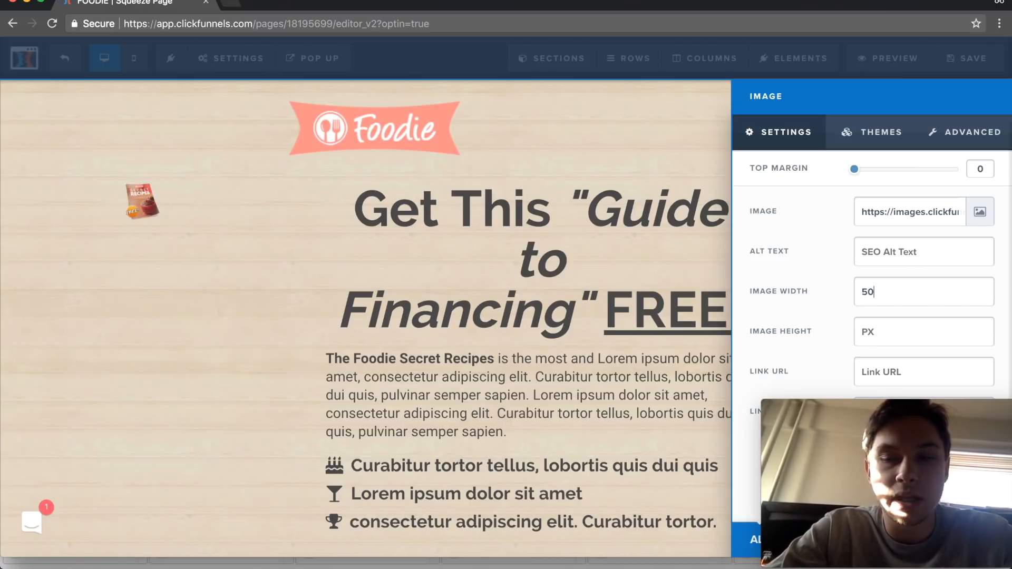
text(750)
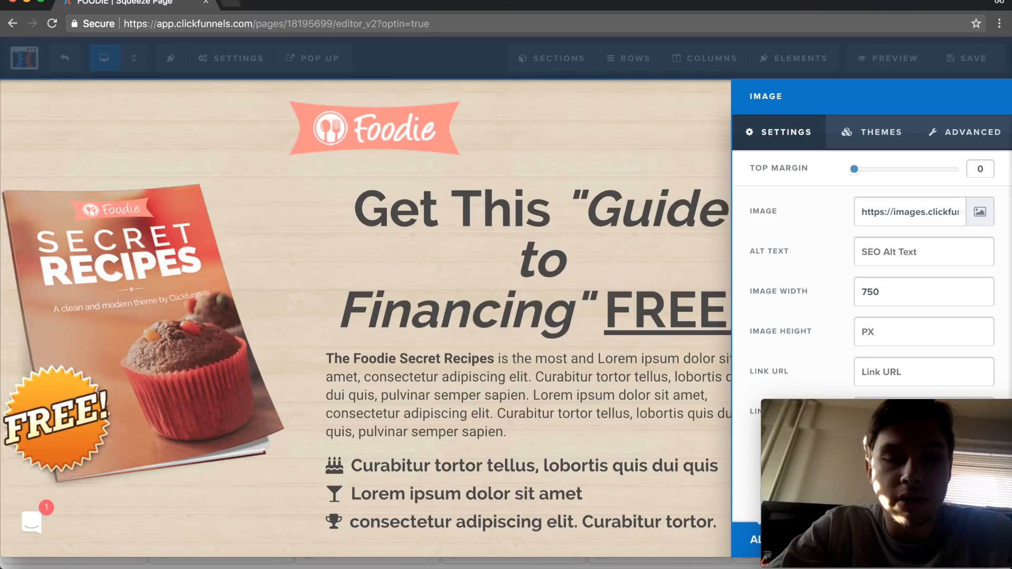
key(BackSpace)
key(BackSpace)
key(BackSpace)
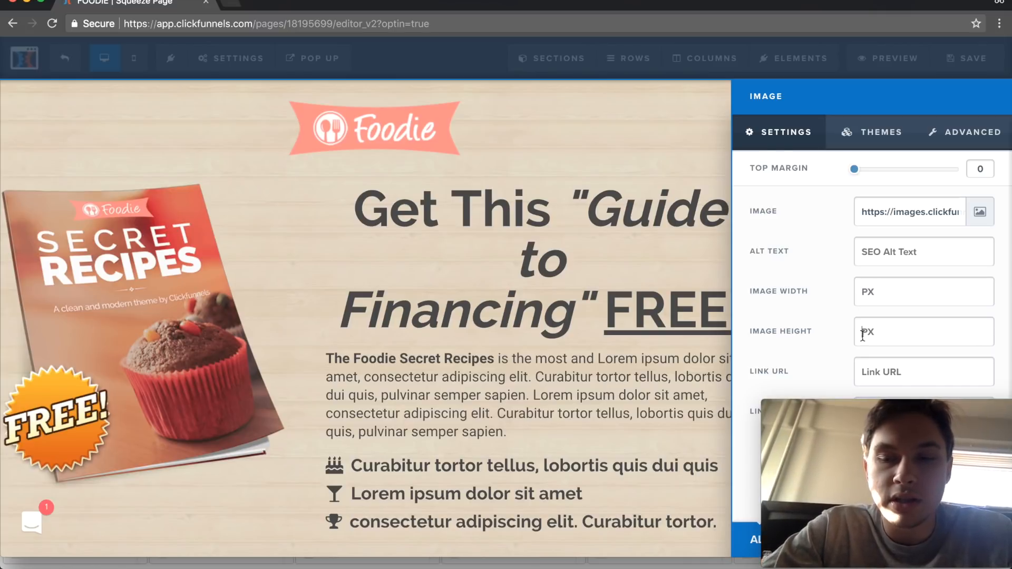
- Try an image height of 500 px on the book cover, and clear the height value
click(862, 336)
text(500)
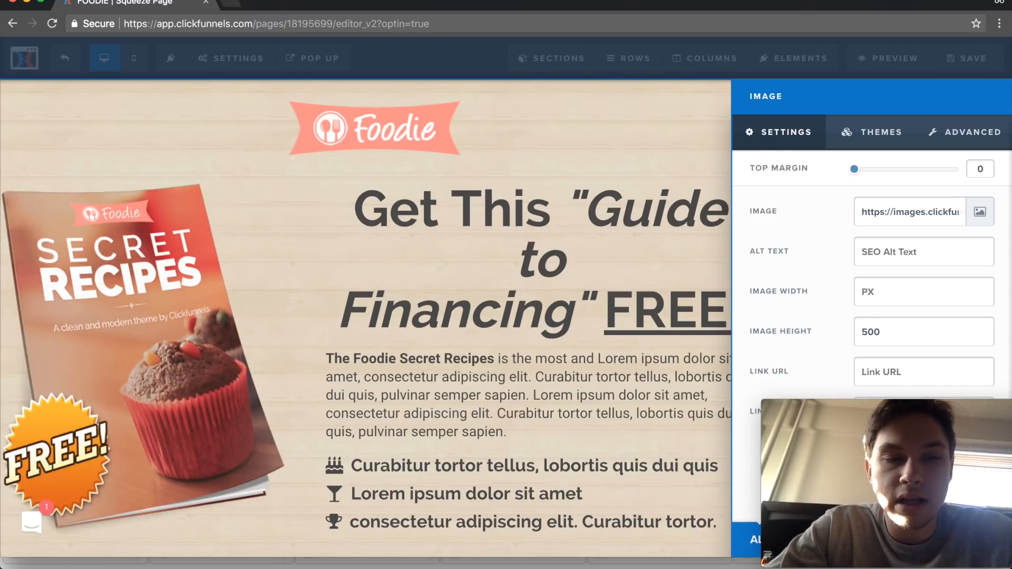
key(BackSpace)
key(BackSpace)
key(BackSpace)
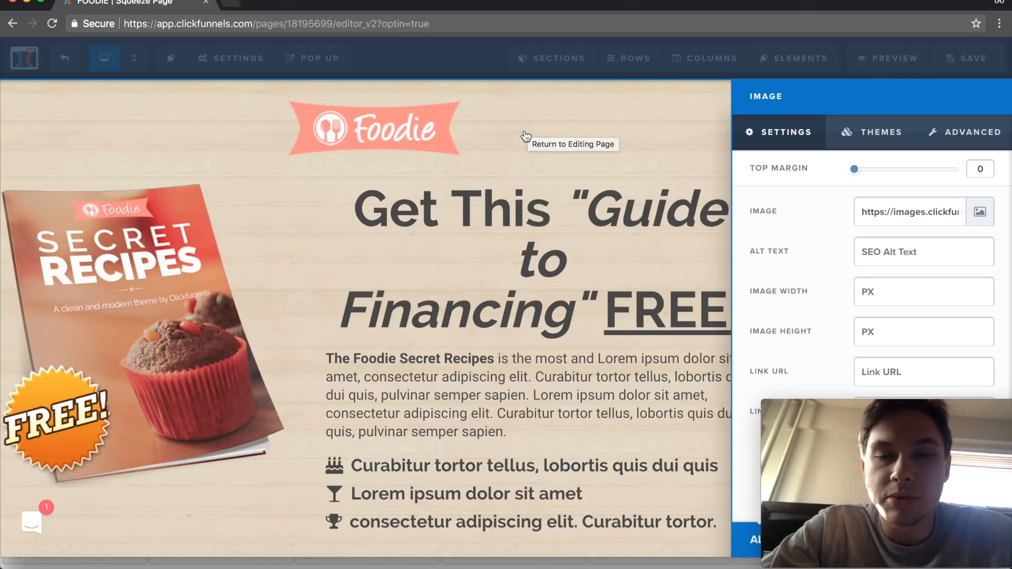
- Set the book cover image's link URL to "#" and close its image settings
click(909, 376)
text(#)
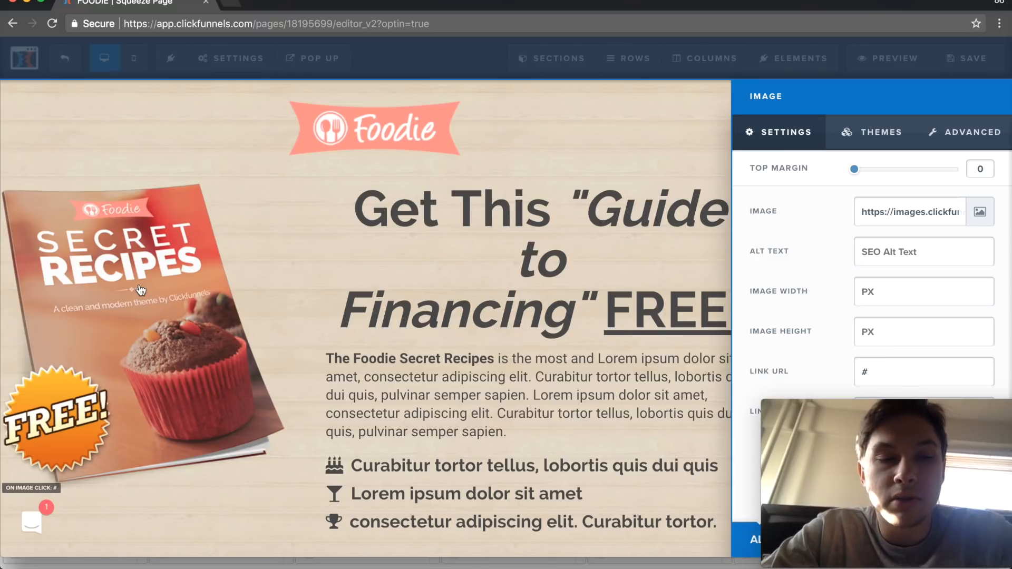
click(583, 124)
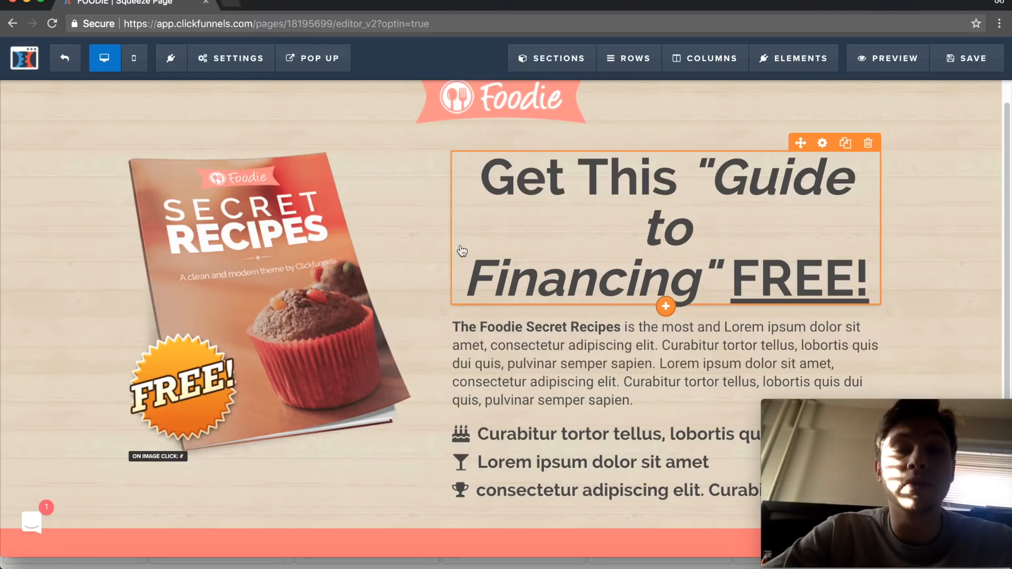
- Replace the Foodie Secret Recipes paragraph under the headline with "ndcbjvb get this free guide to financing your next car"
scroll(479, 206, down, 3)
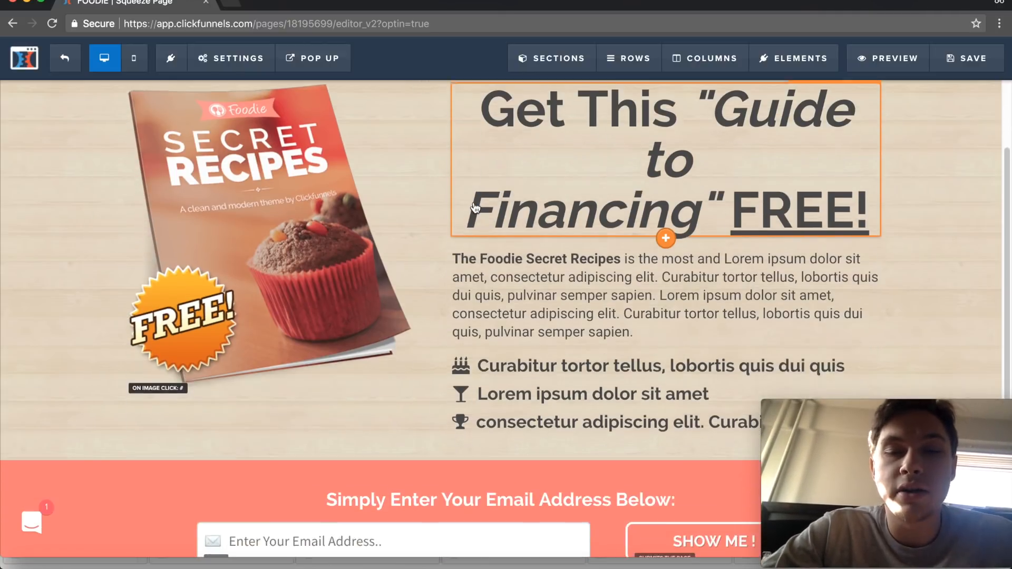
scroll(581, 178, up, 3)
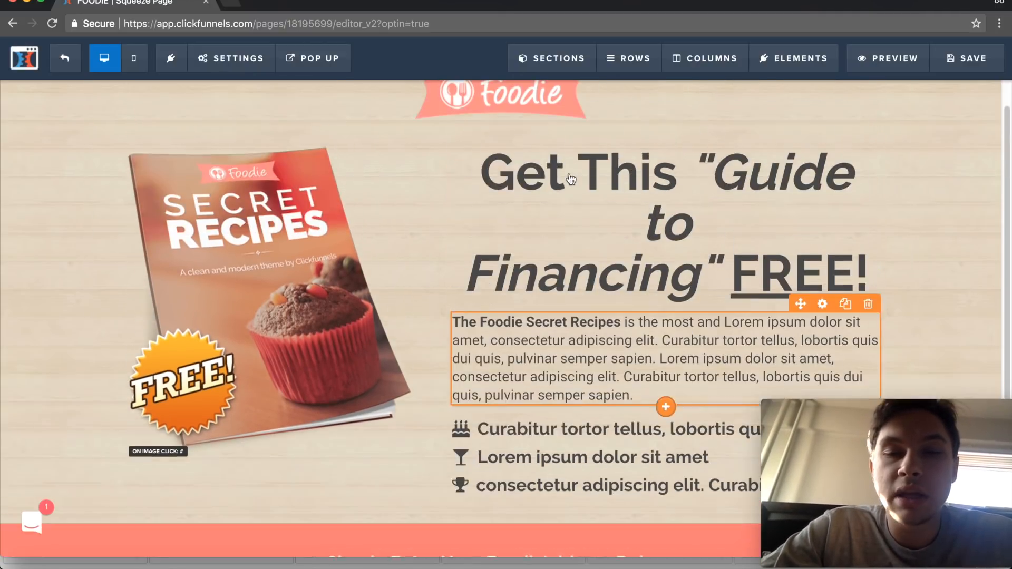
scroll(680, 262, down, 1)
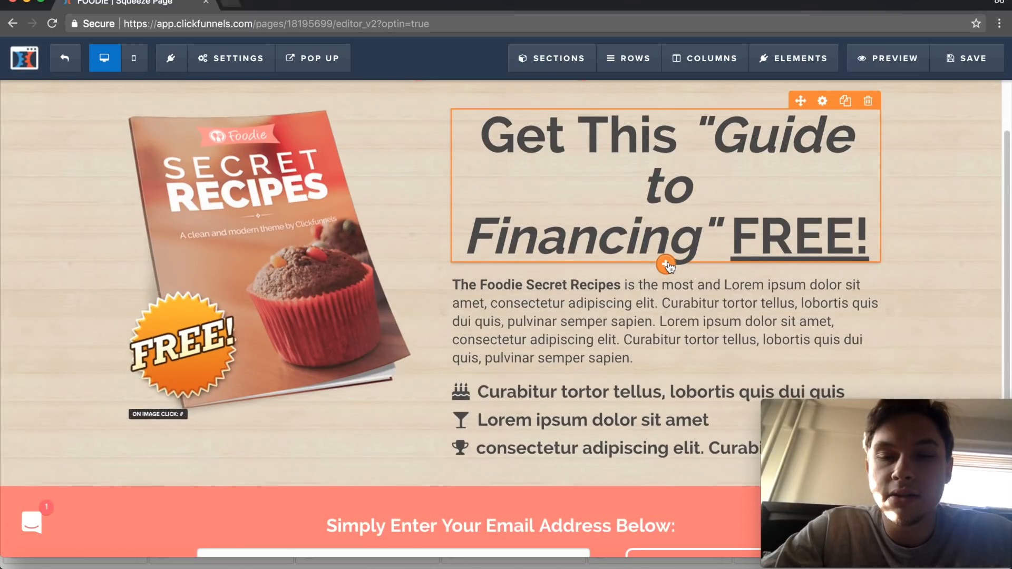
click(637, 366)
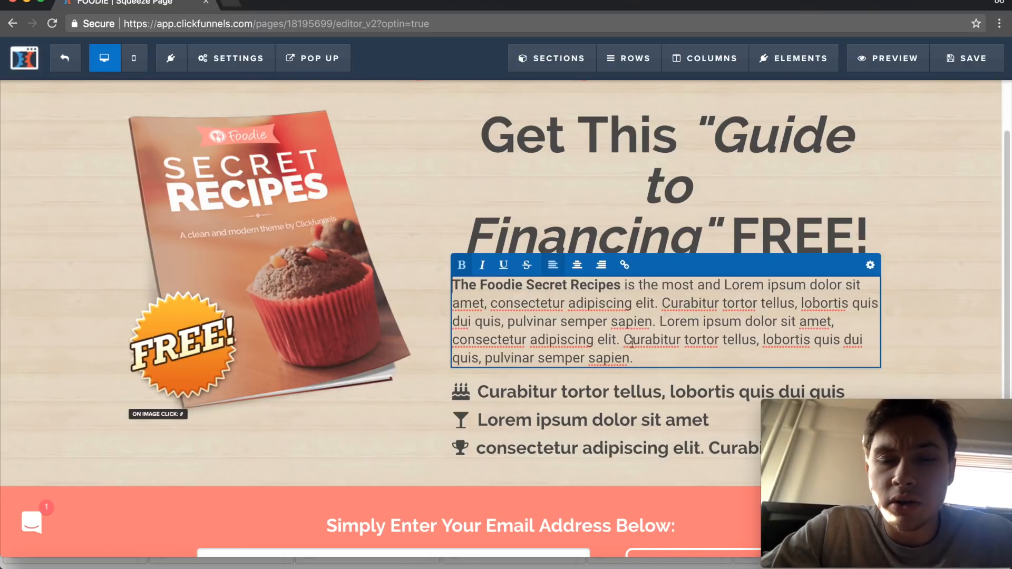
drag(636, 360, 413, 272)
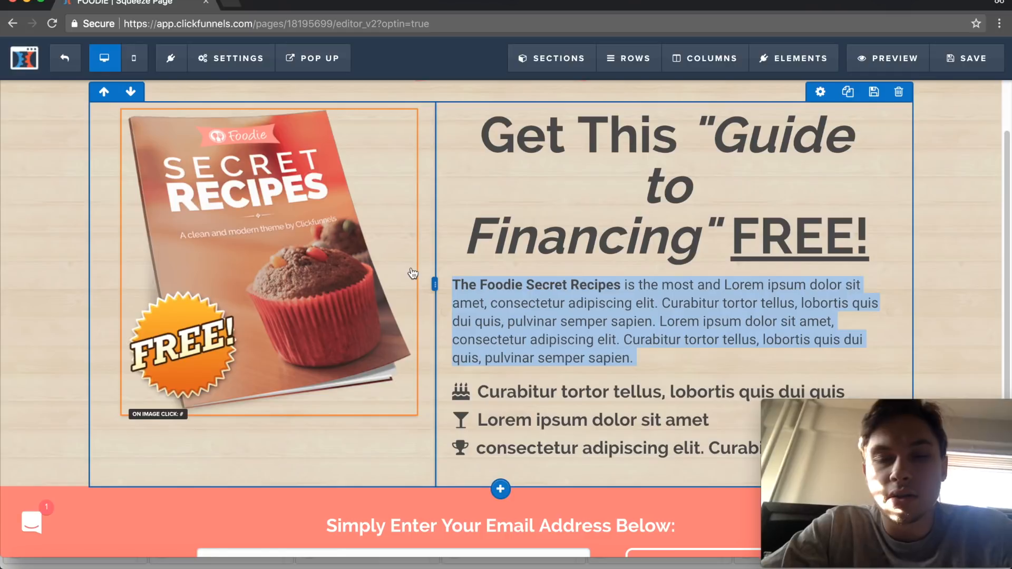
click(611, 310)
text(ndcbjvb get this free guide to)
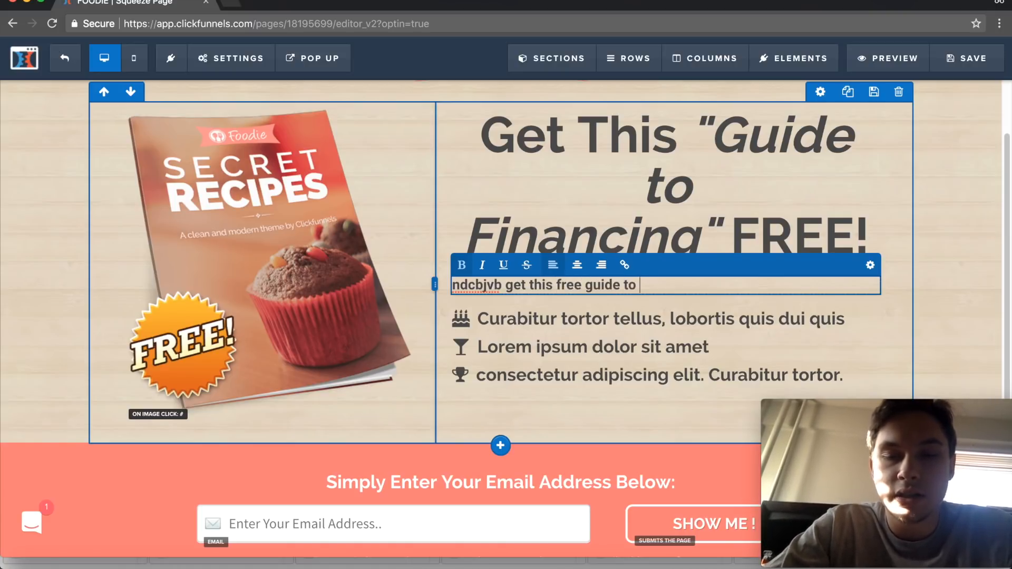
text(cing your next car)
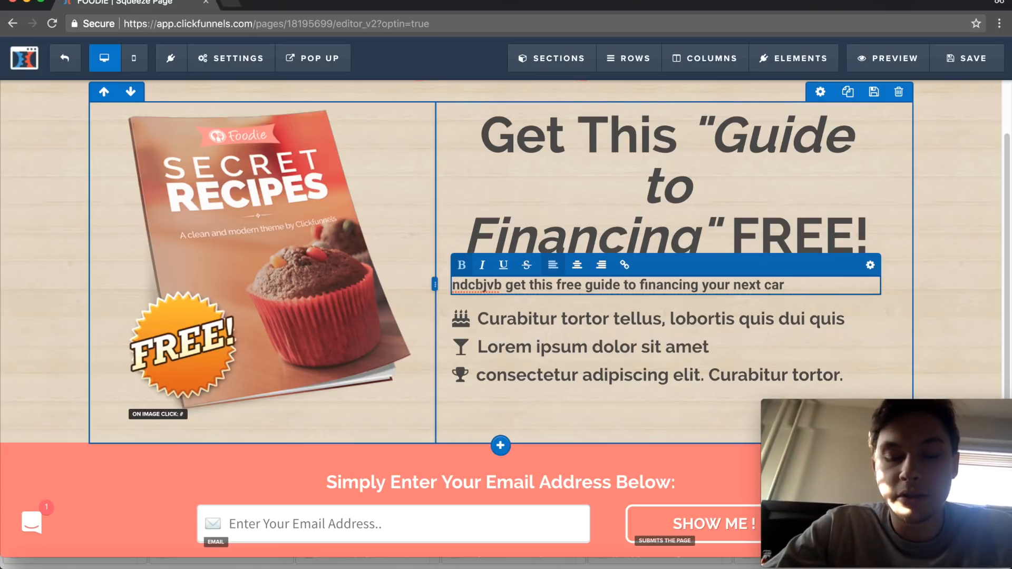
- Add the lines "nubdbvb in this guide you'll learn" and "- jds c" to the paragraph and finish editing it
key(Return)
text(nubdbv)
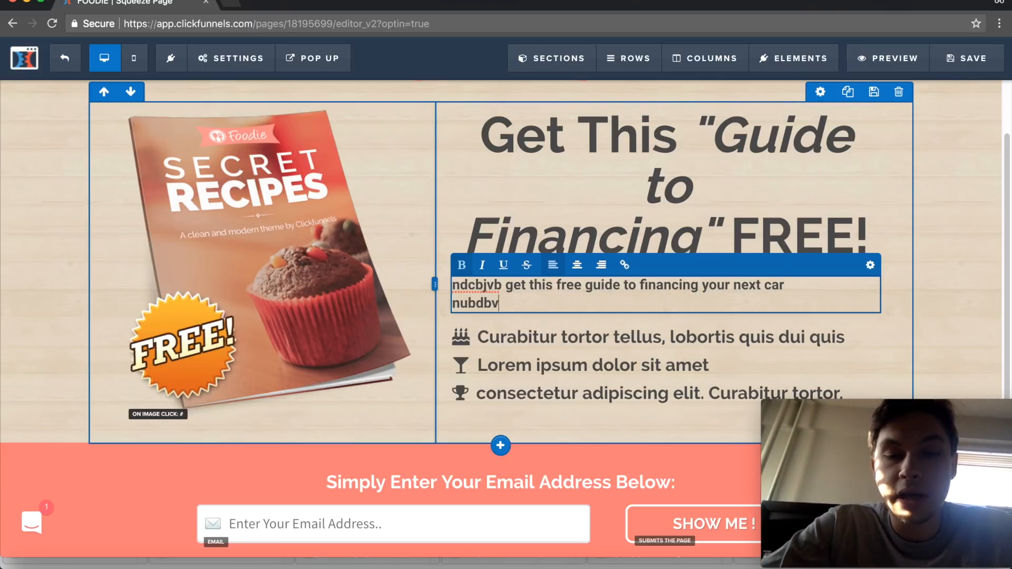
text(b we)
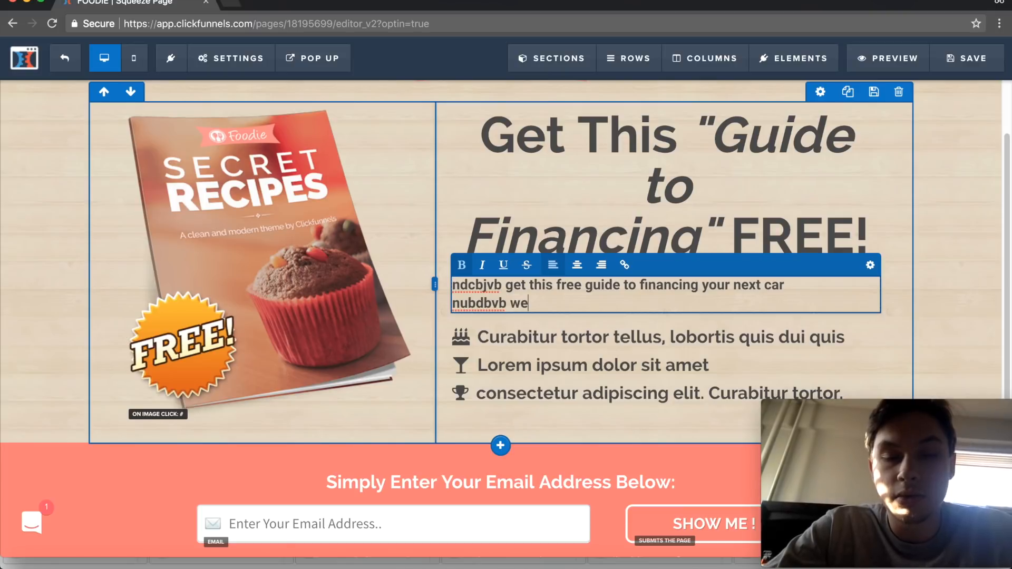
key(BackSpace)
key(BackSpace)
text(in this guid ey)
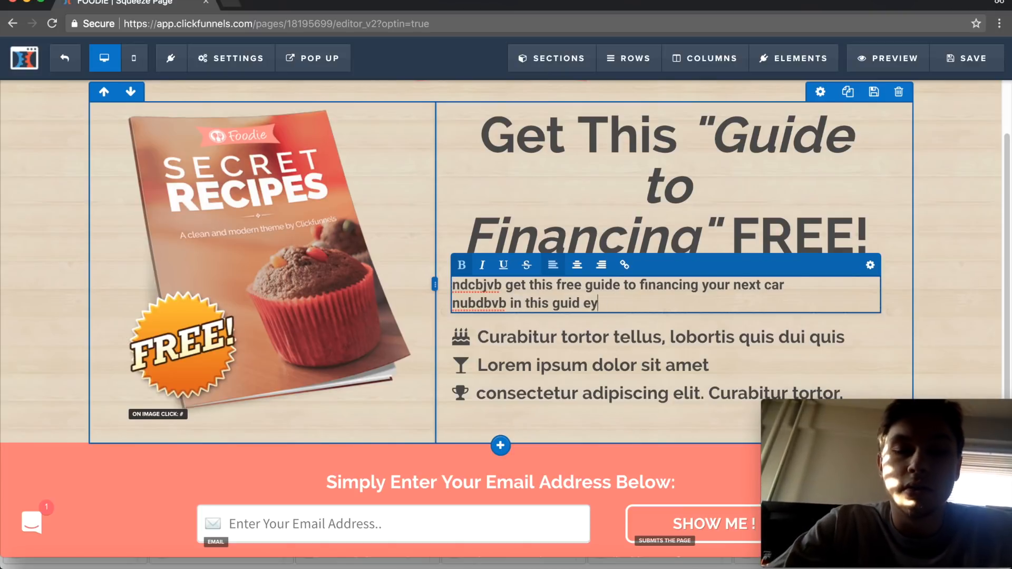
key(BackSpace)
key(BackSpace)
key(BackSpace)
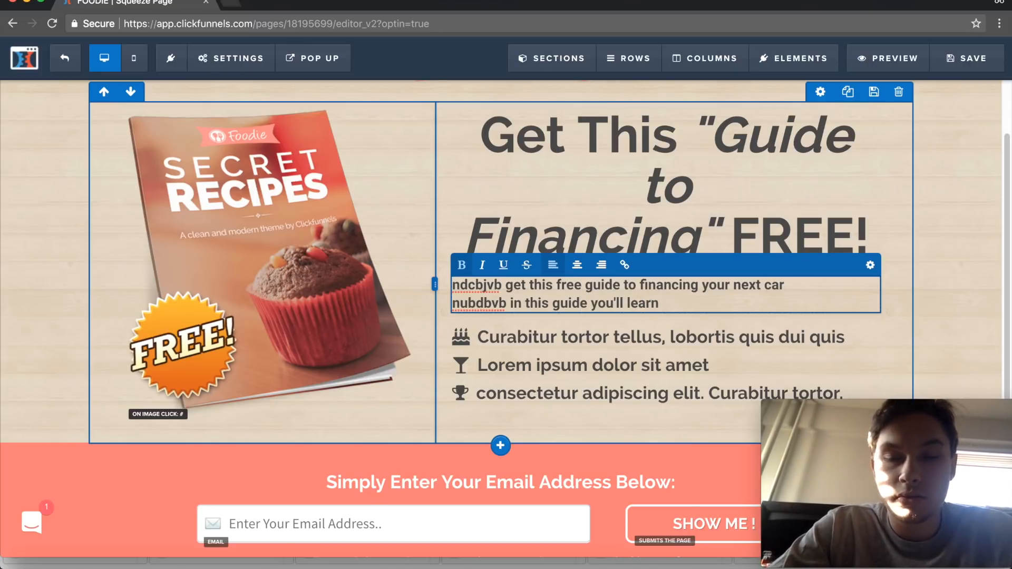
key(Return)
text(- jds c)
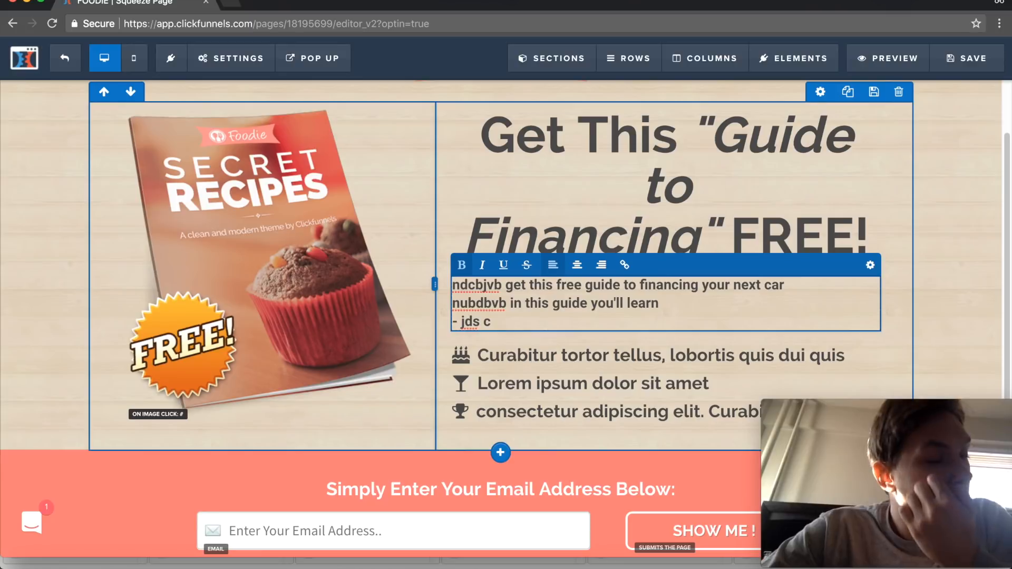
click(969, 217)
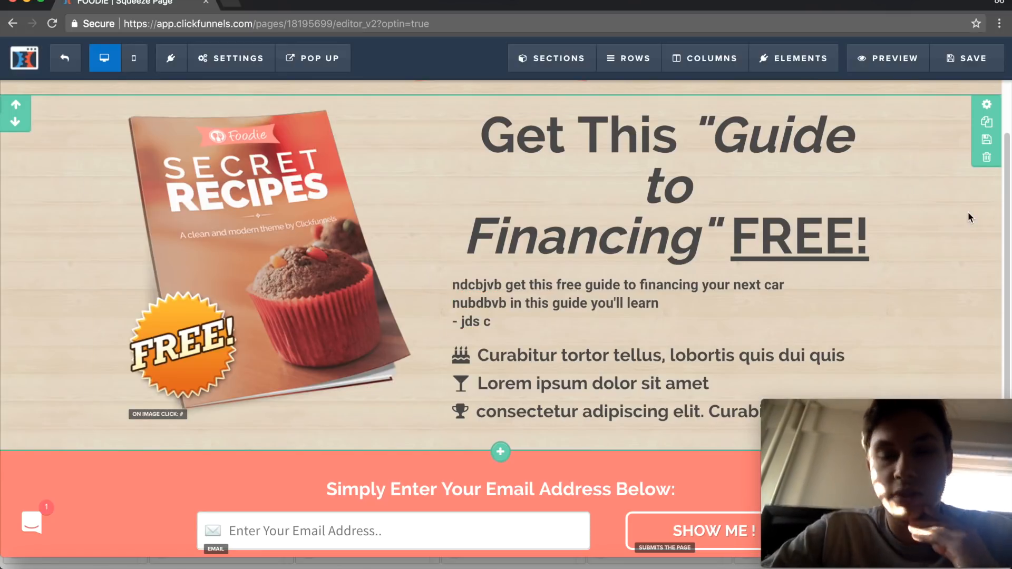
scroll(579, 322, down, 3)
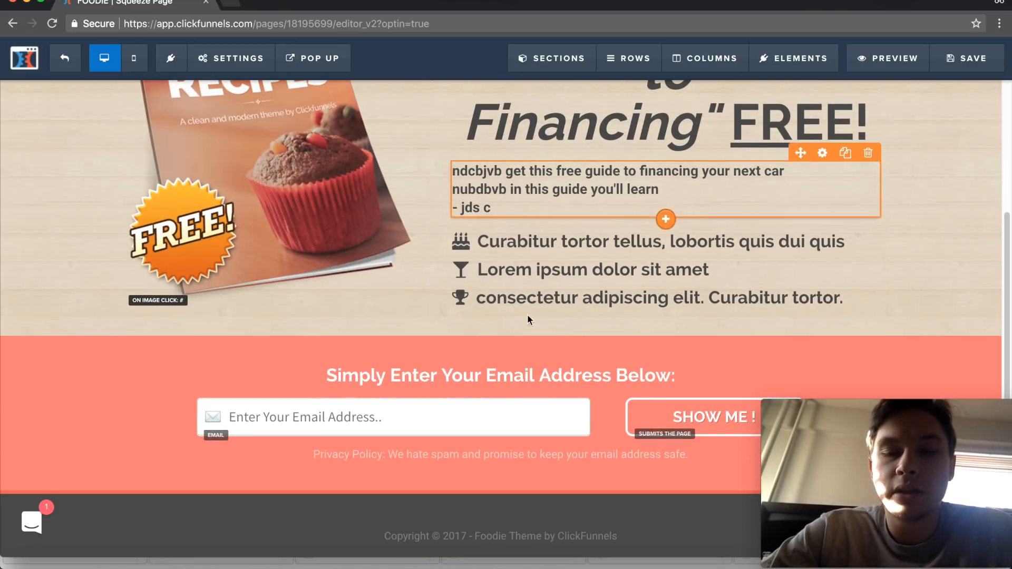
click(847, 242)
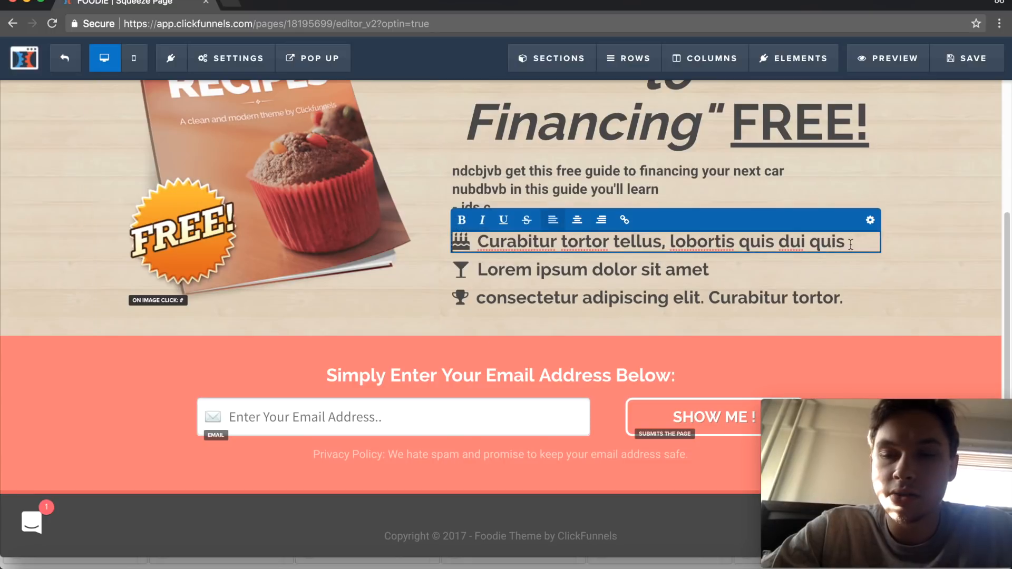
drag(844, 241, 481, 241)
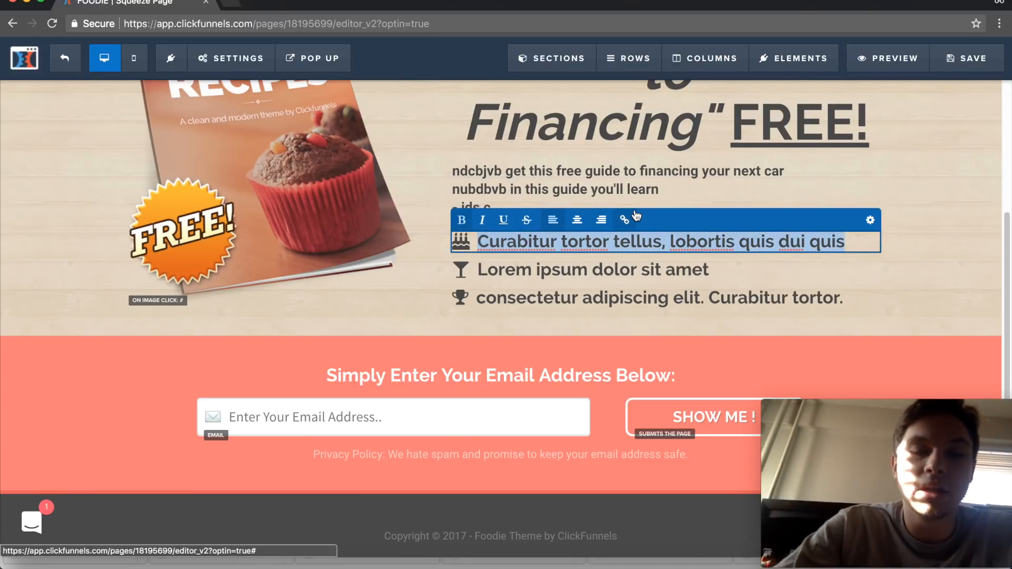
click(952, 179)
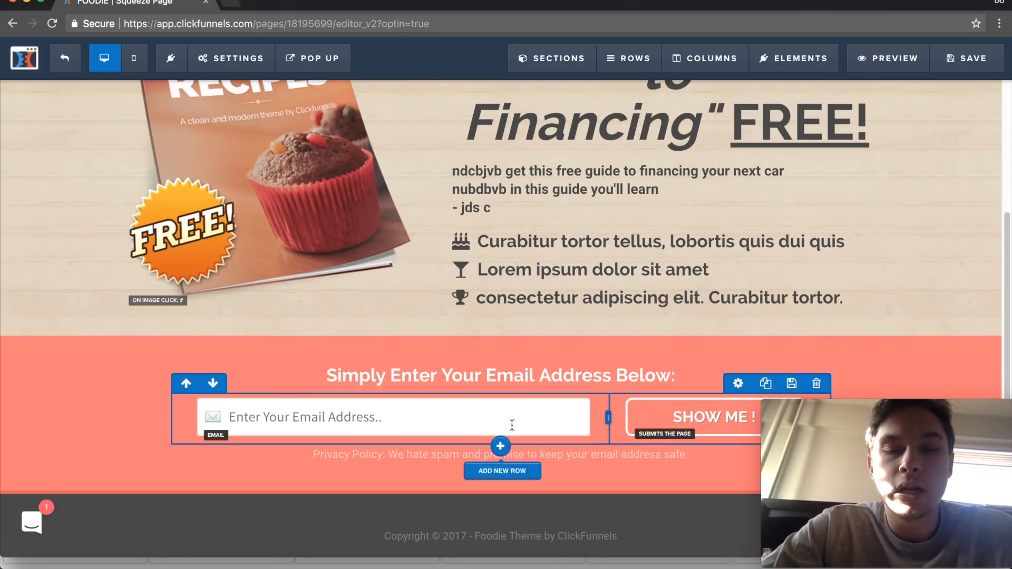
- Open the settings of the email address input field to view its options, and close them
scroll(501, 338, down, 1)
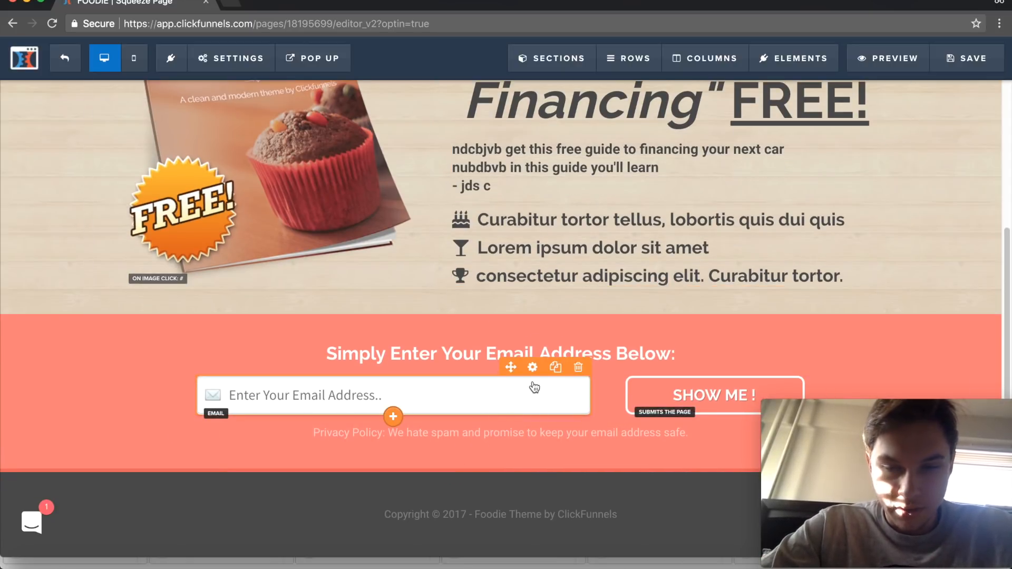
click(507, 400)
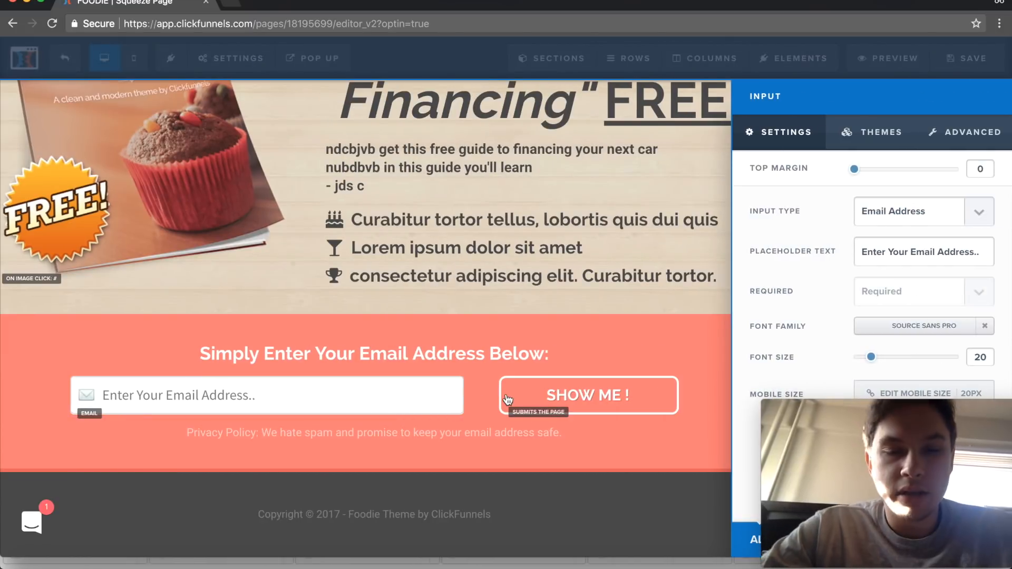
click(616, 182)
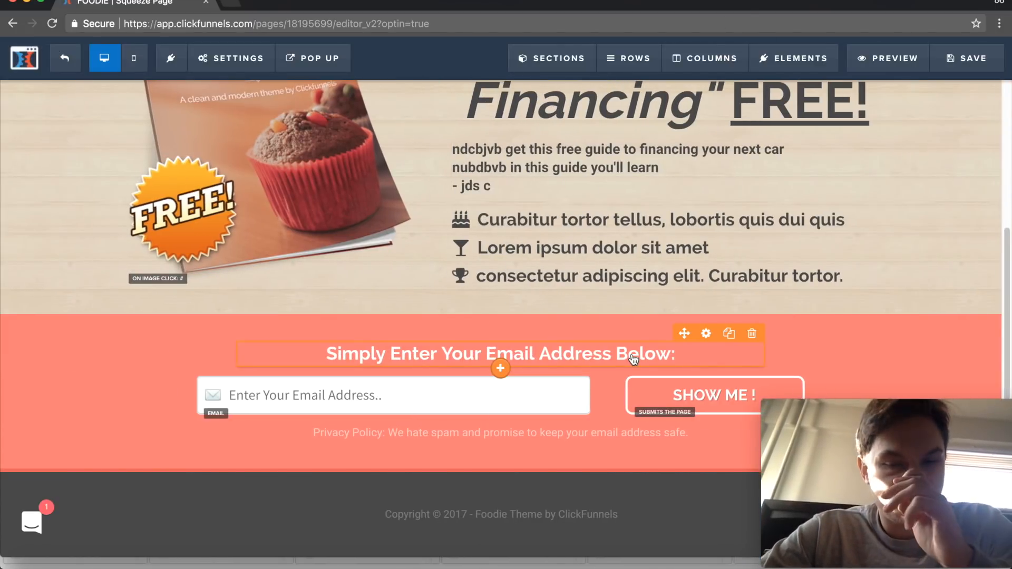
- Change the heading above the email field to "Simply Enter Your Email To Get The Kit:"
click(691, 350)
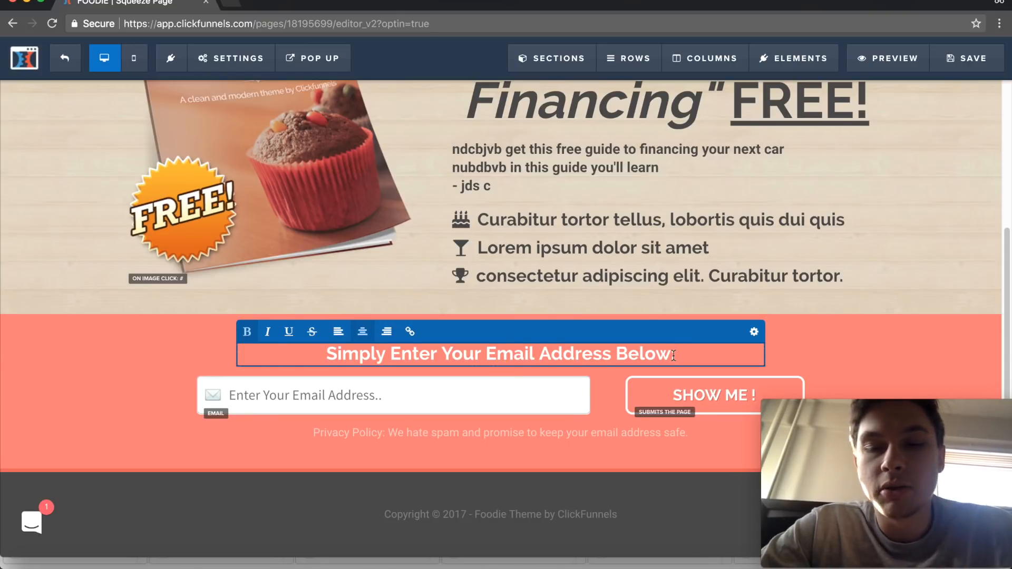
drag(673, 355, 538, 353)
text(To G)
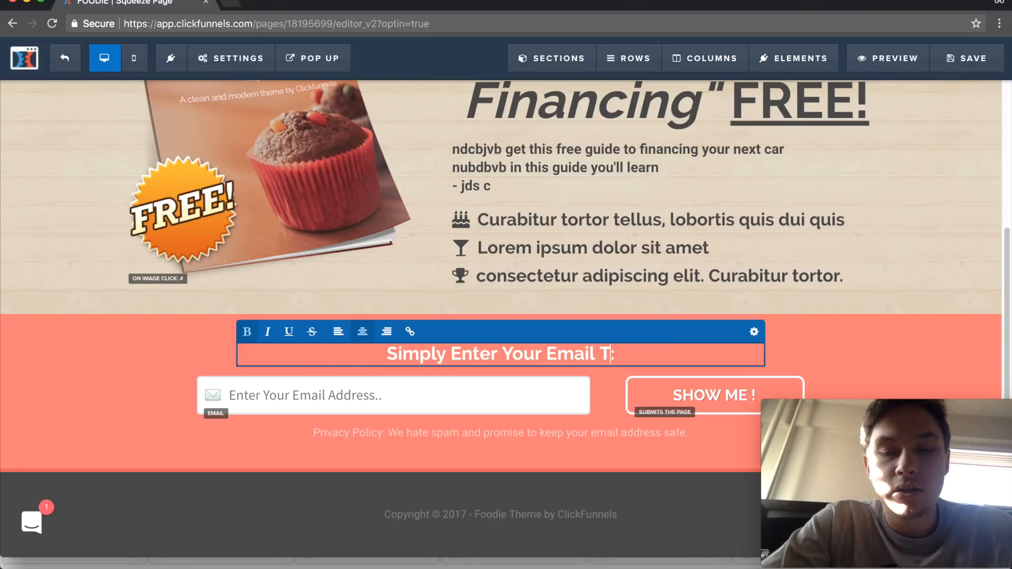
text(et The K)
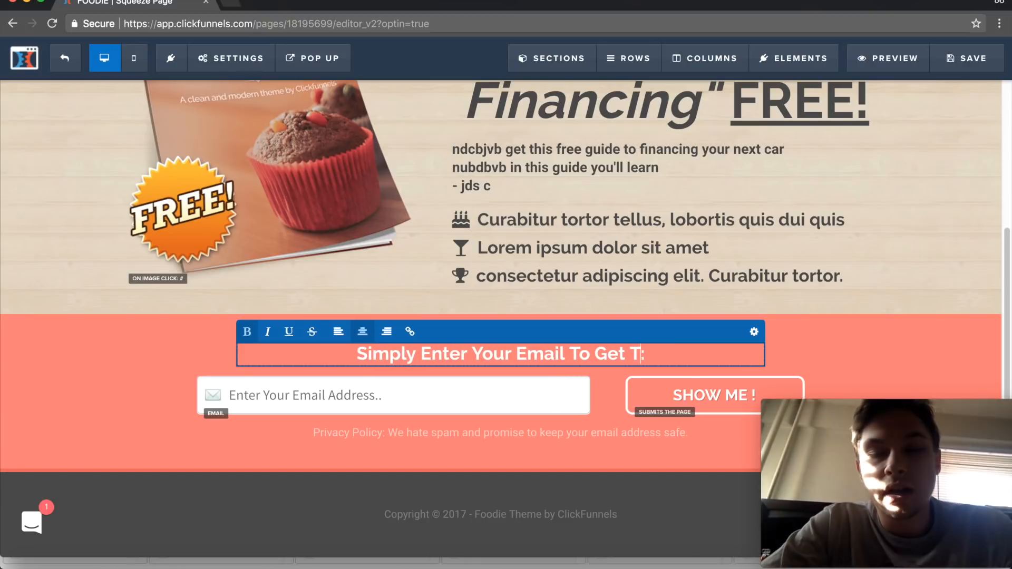
text(it)
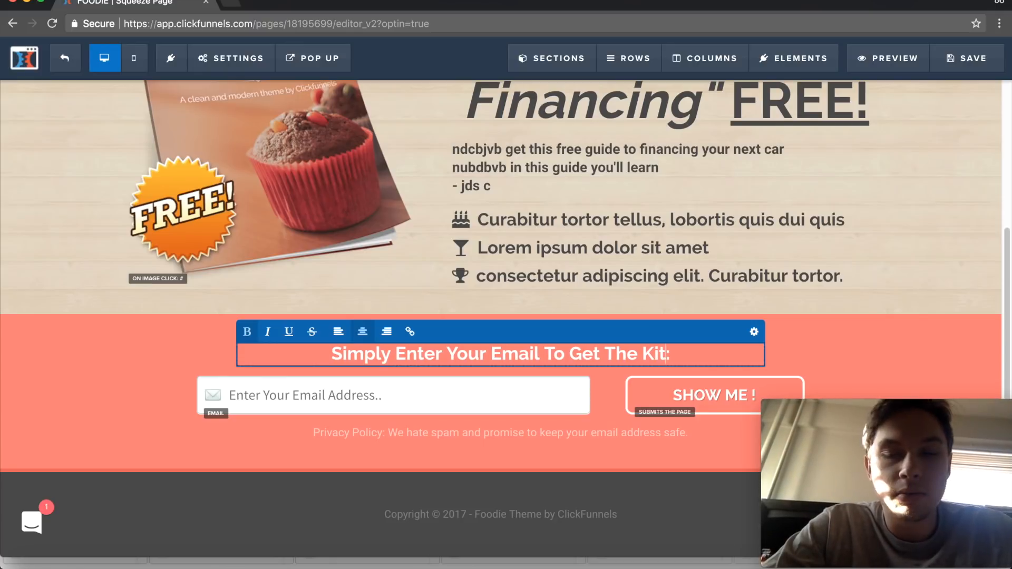
click(958, 152)
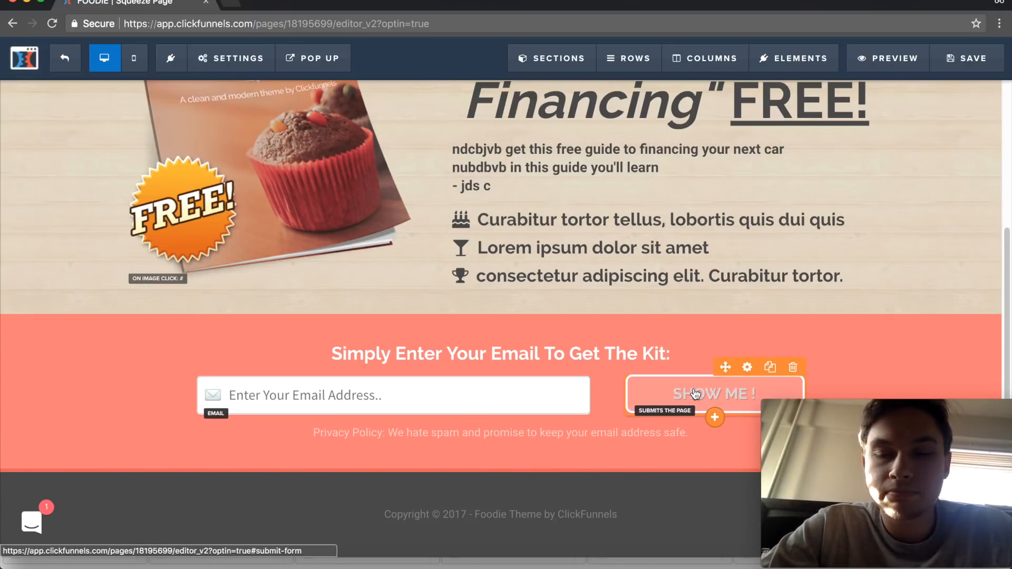
- Look through the settings of the SHOW ME ! button and change its button text to "I WANT THIS !"
click(747, 367)
scroll(820, 219, down, 2)
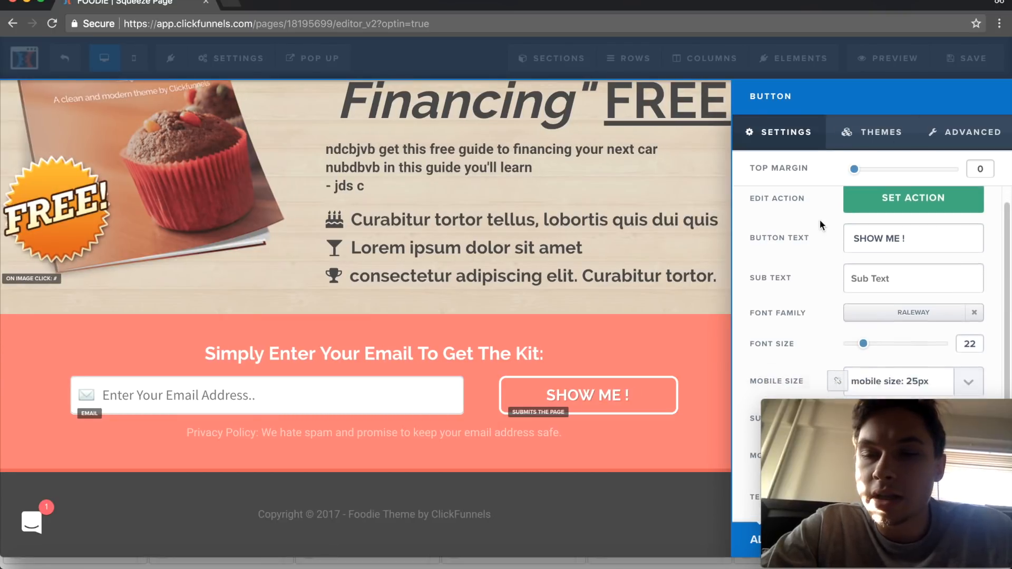
scroll(820, 220, down, 1)
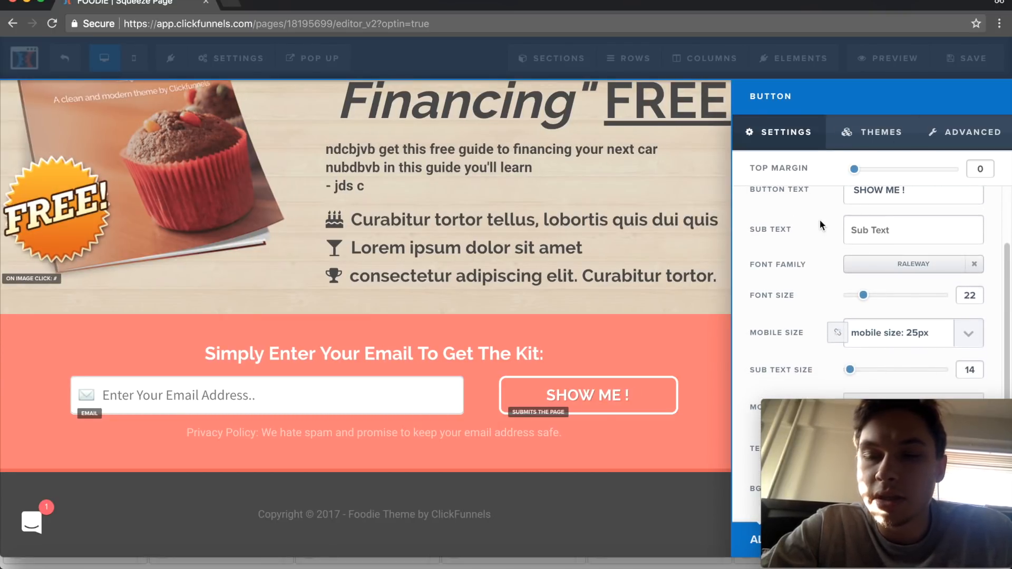
mouse_move(802, 422)
drag(833, 408, 412, 451)
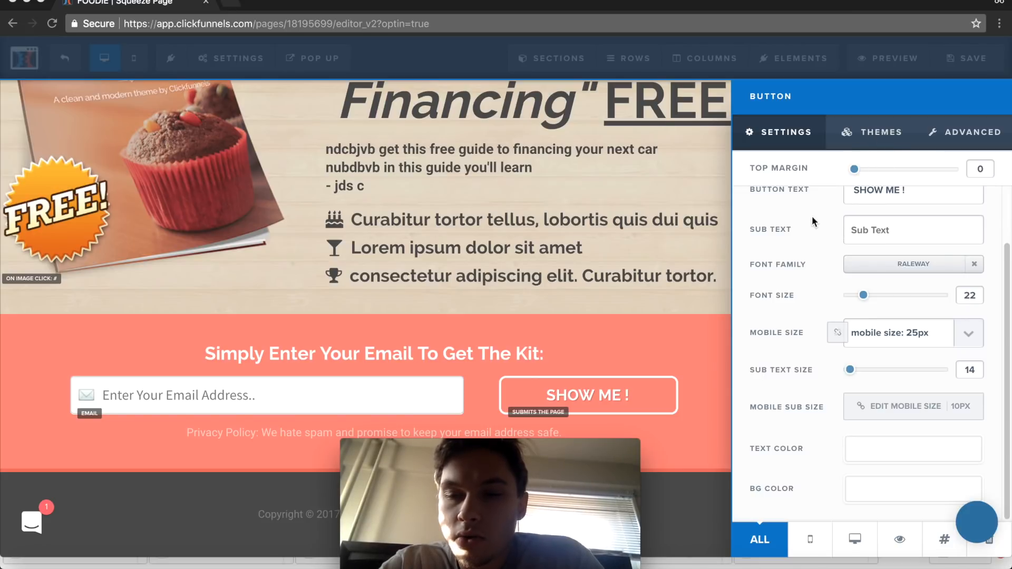
scroll(806, 268, up, 2)
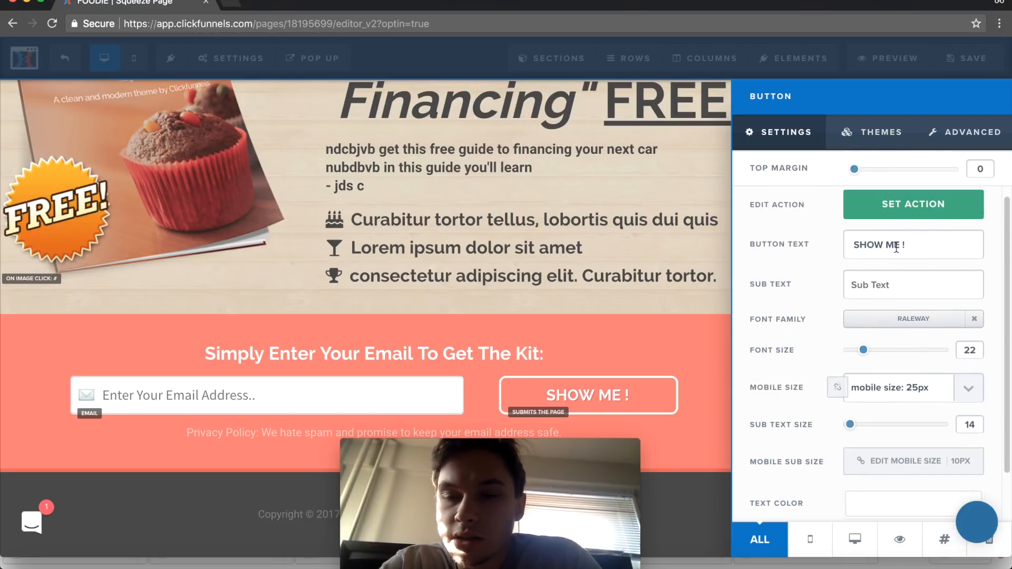
click(906, 239)
key(BackSpace)
key(BackSpace)
key(BackSpace)
key(BackSpace)
key(BackSpace)
key(BackSpace)
key(BackSpace)
key(BackSpace)
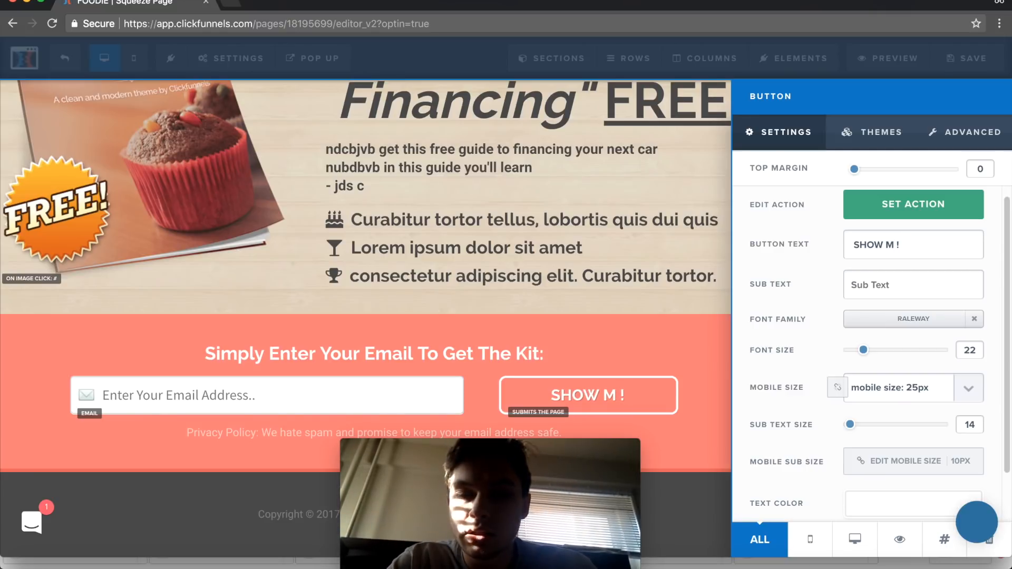
text(I WANT THIA)
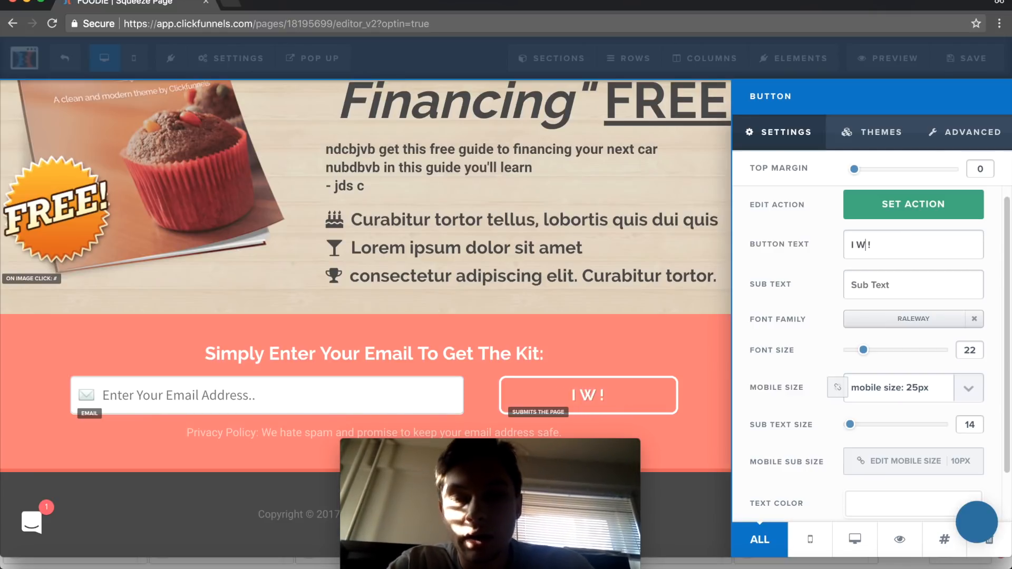
key(BackSpace)
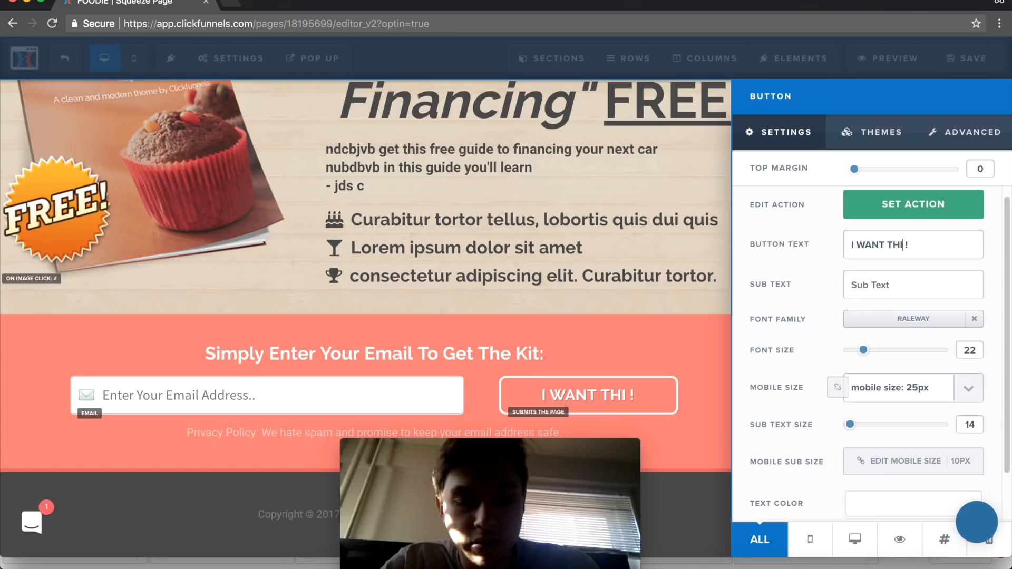
text(S)
- Try the Go To Website URL action on the I WANT THIS ! button, and switch it to Go To Next Step In Funnel
click(917, 217)
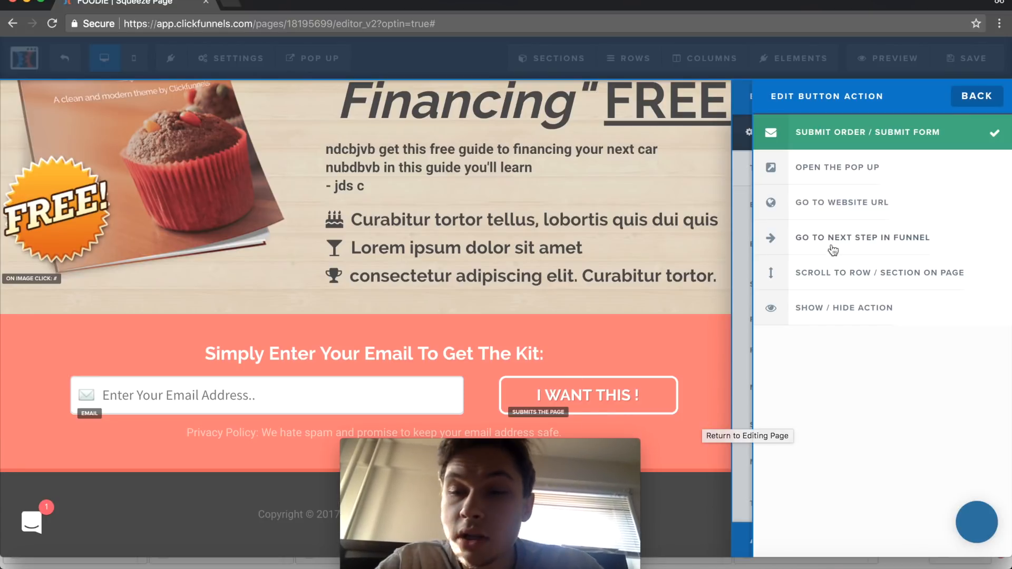
click(863, 212)
click(836, 247)
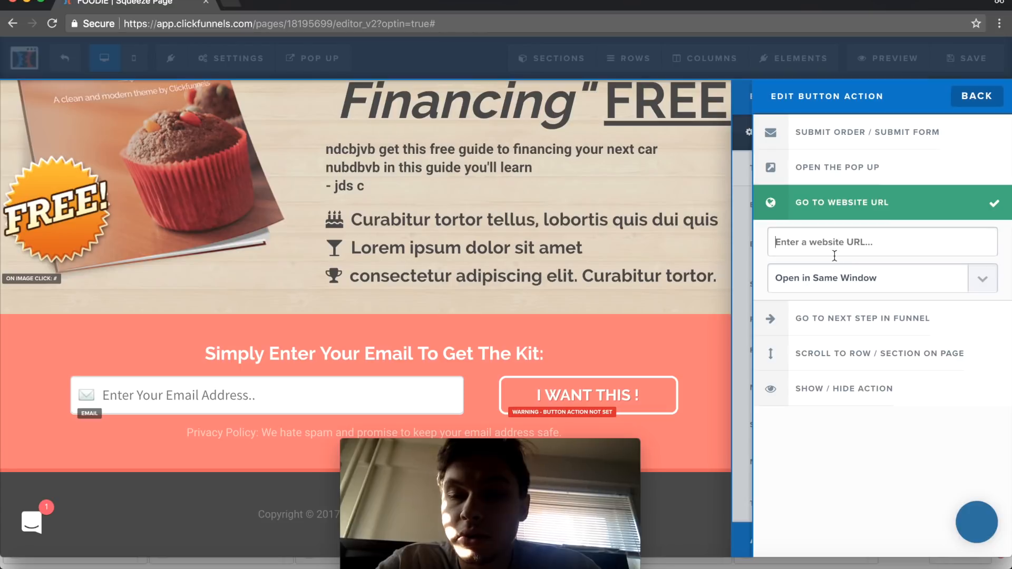
click(869, 327)
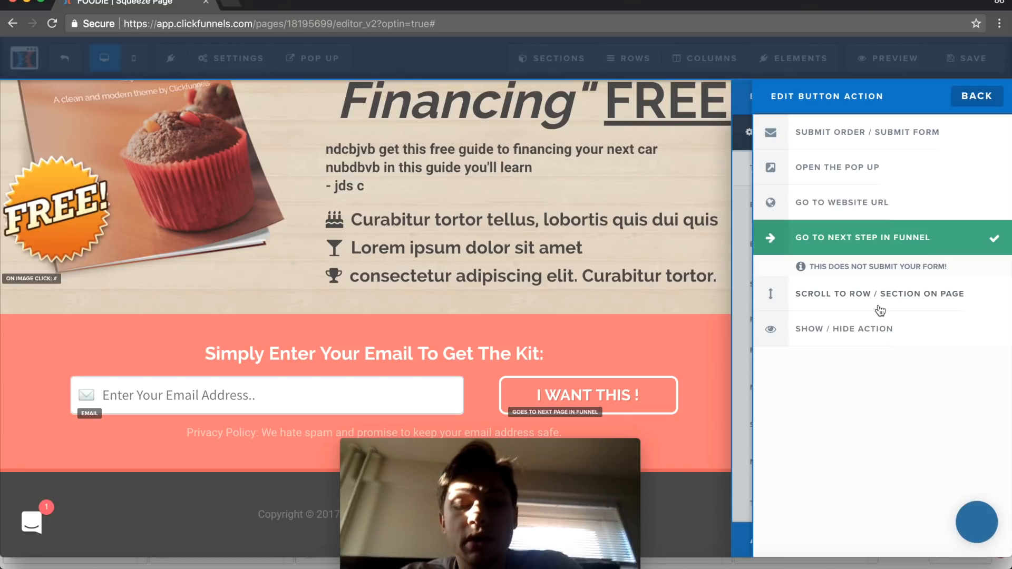
- Leave the action options of the I WANT THIS ! button and close its settings
mouse_move(571, 529)
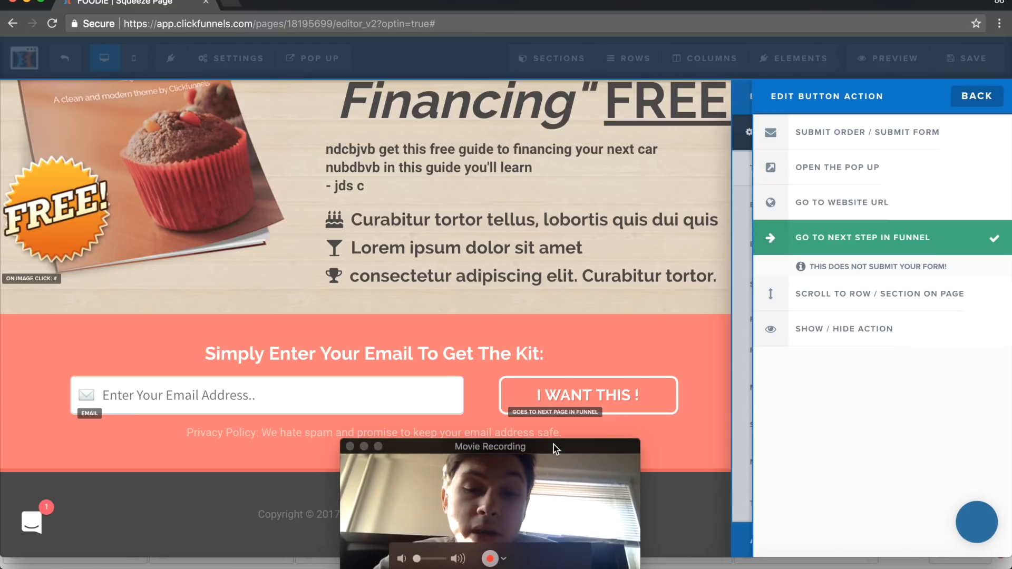
drag(553, 444, 950, 441)
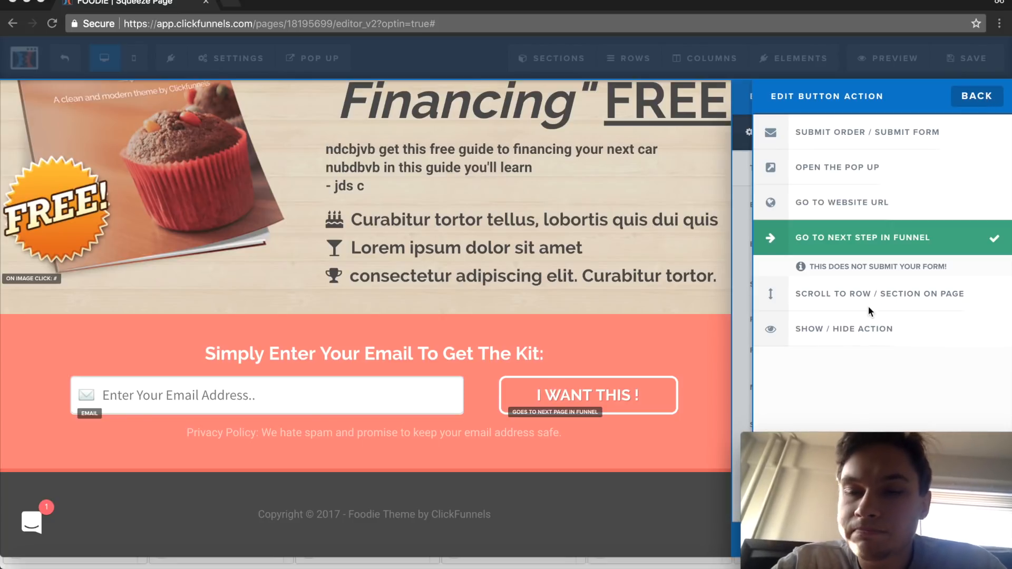
click(975, 96)
click(687, 161)
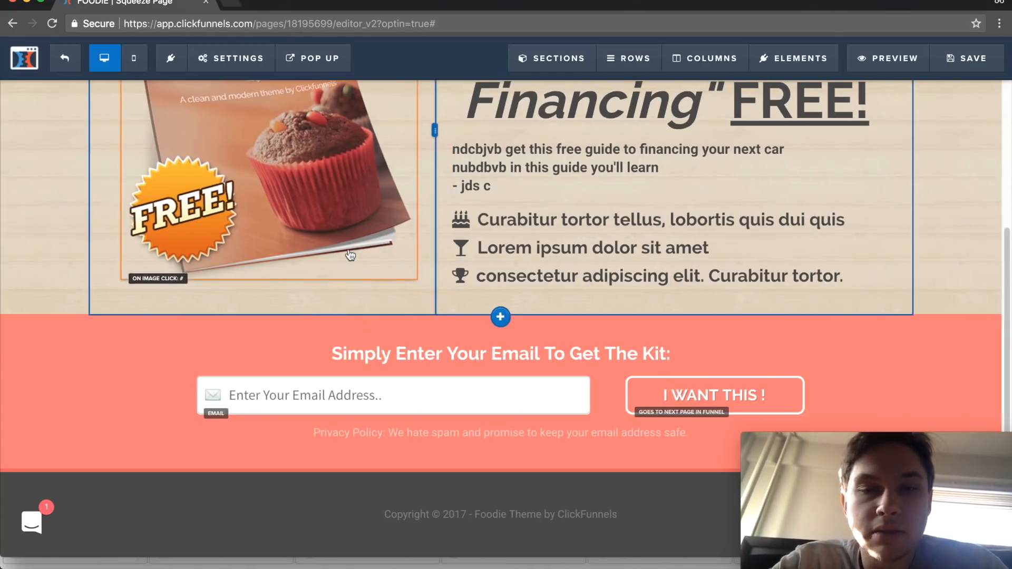
- Set the page title in the SEO meta data to "Johny's Bakery"
scroll(350, 254, up, 5)
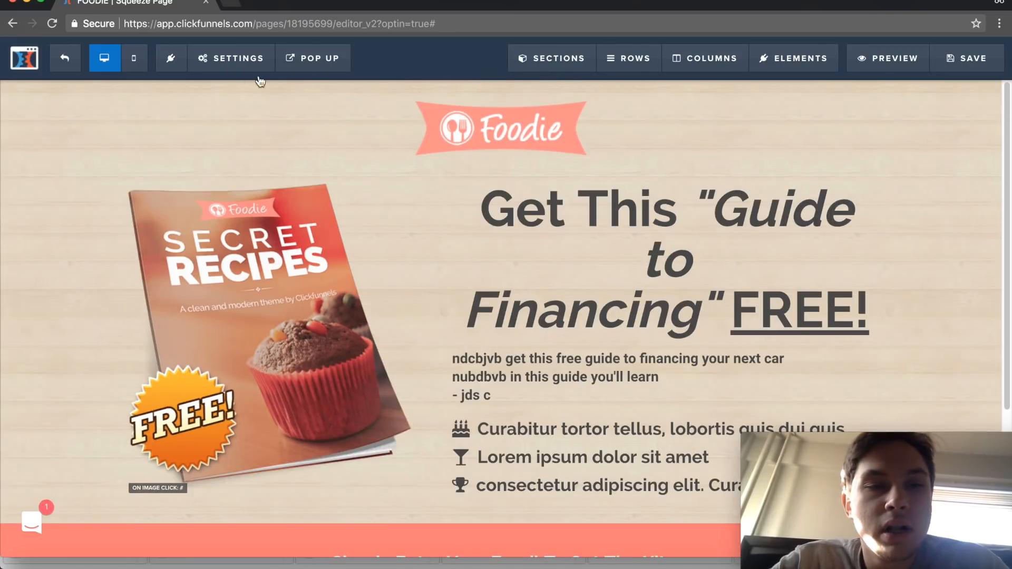
click(248, 59)
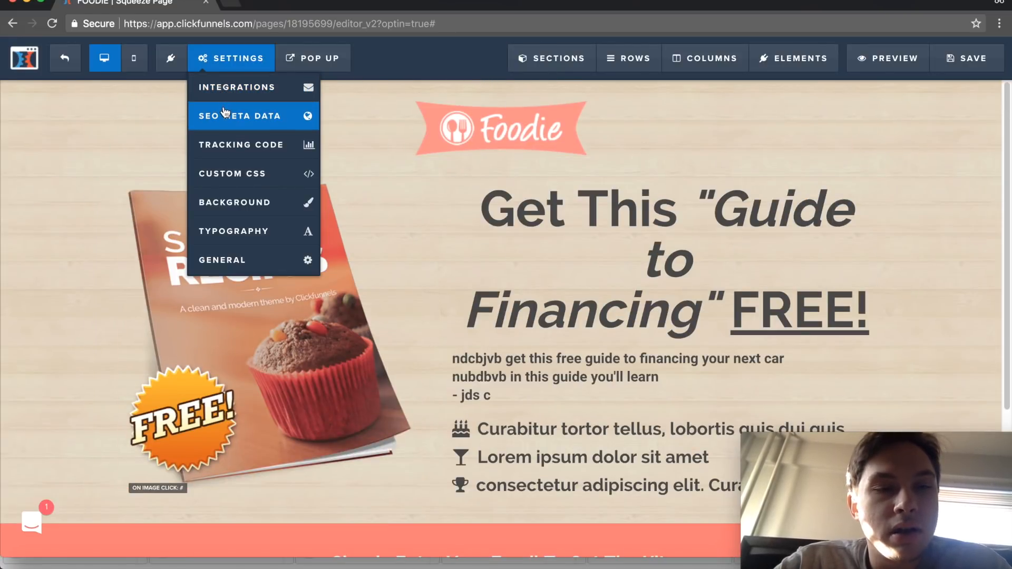
click(247, 117)
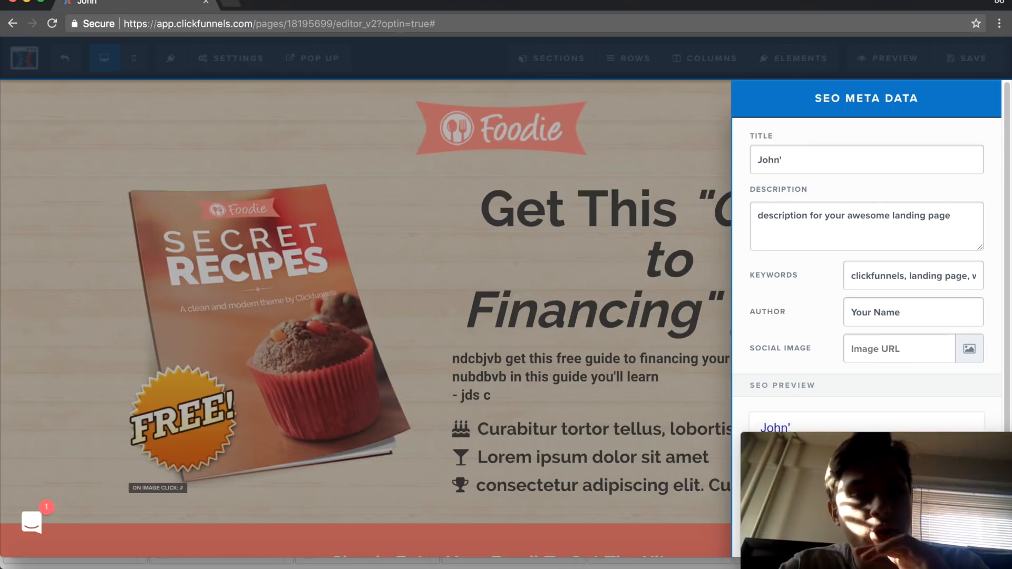
text(akery)
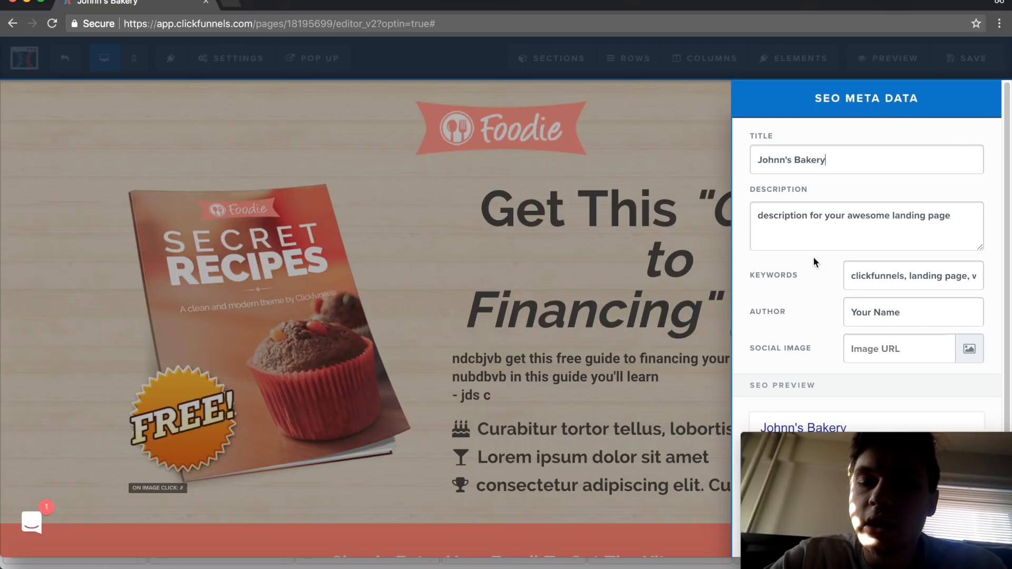
key(BackSpace)
text(y)
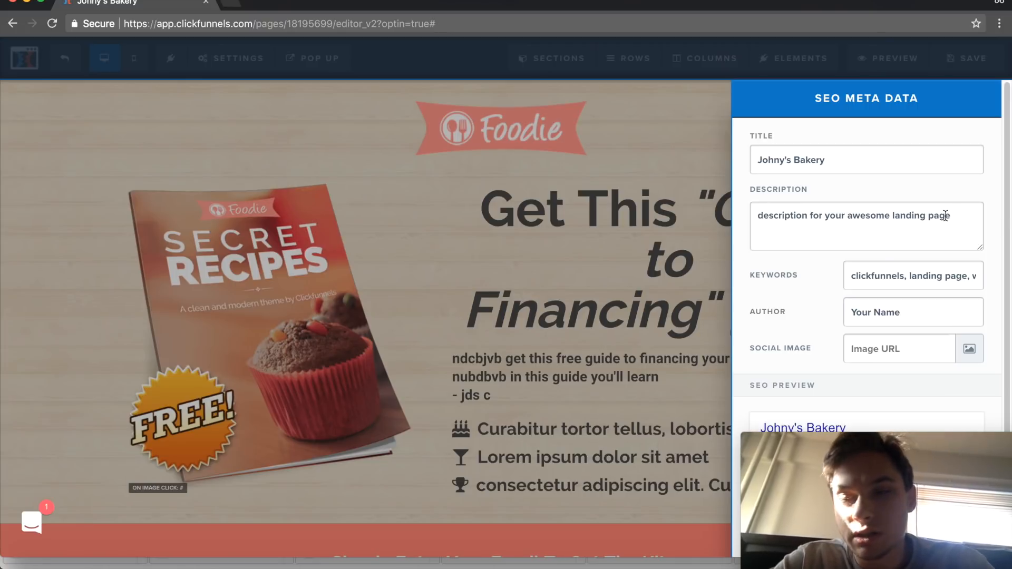
- Replace the SEO description with "We're a local bakery, offering XYZ"
scroll(886, 255, down, 1)
drag(798, 422, 418, 463)
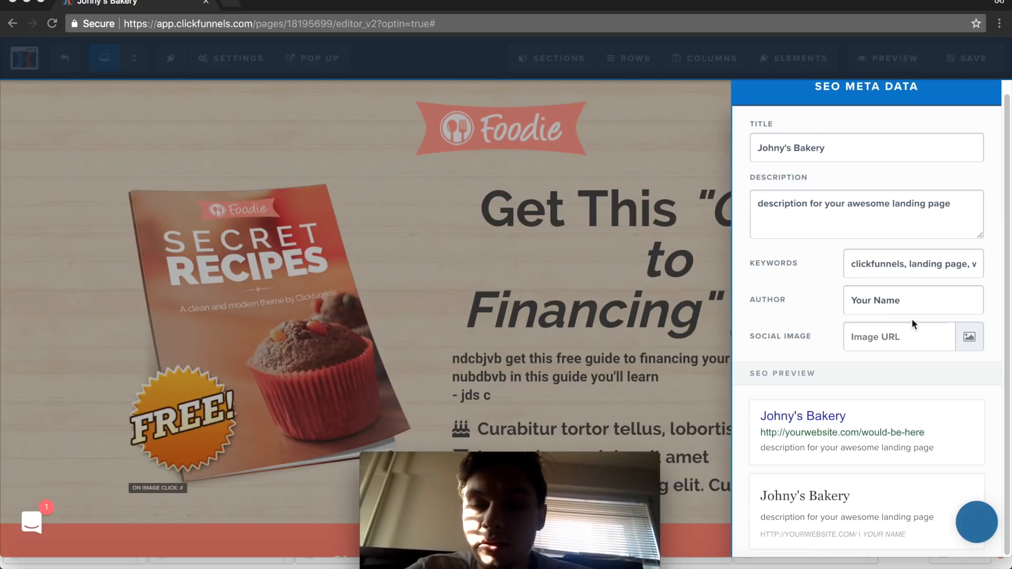
triple_click(925, 205)
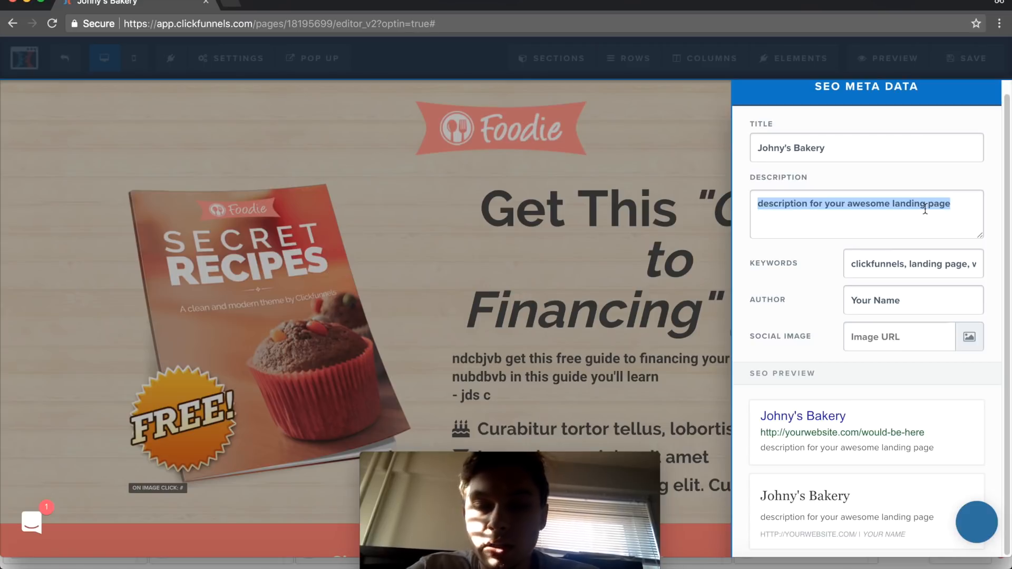
text(We're a local bake)
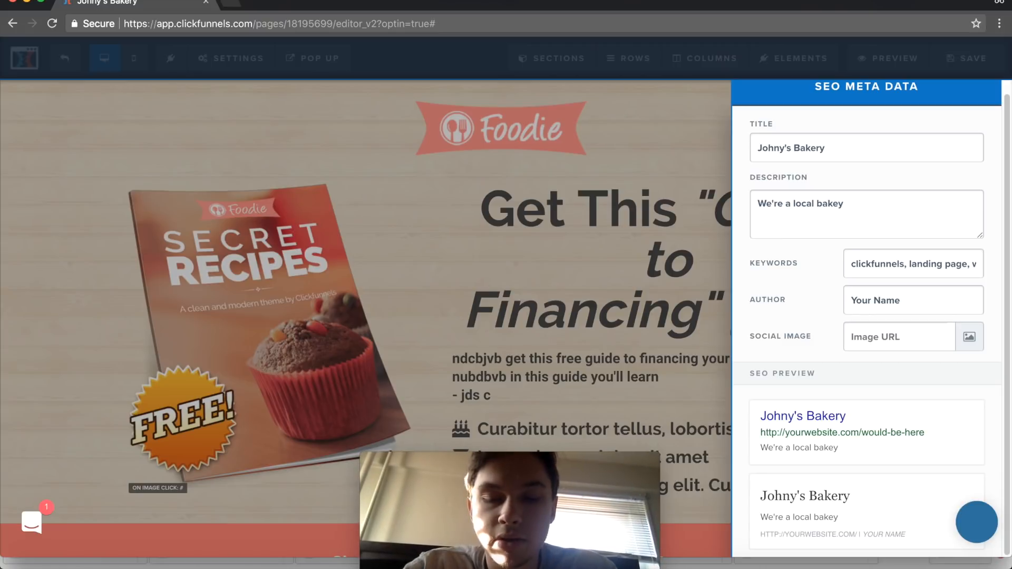
text(ry, offering )
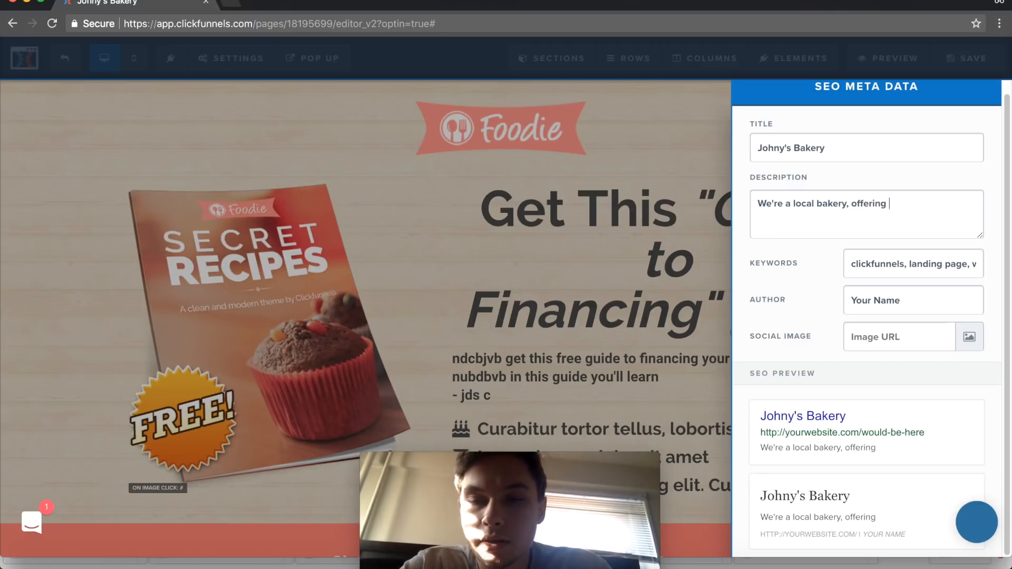
text(XY)
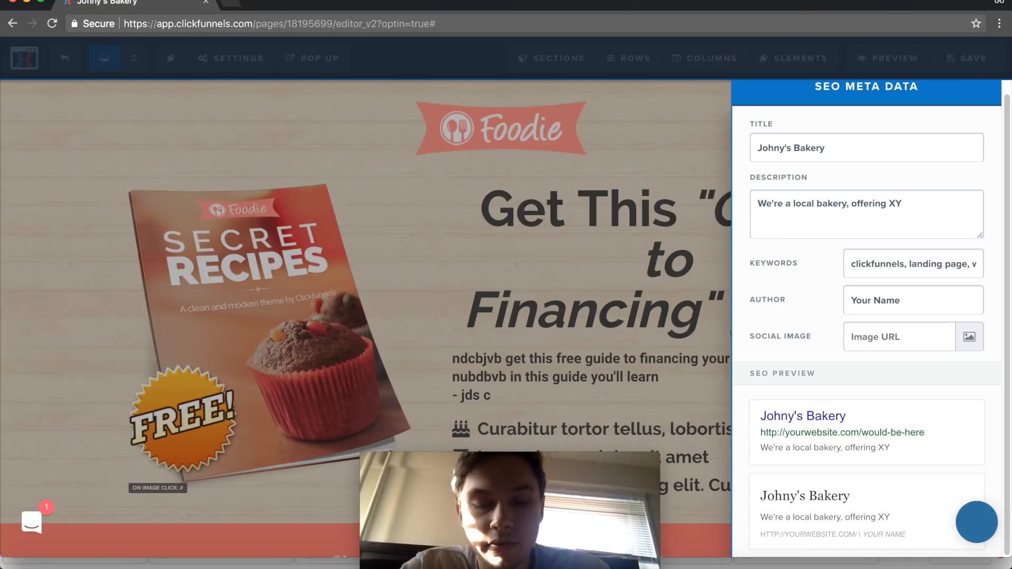
text(Z)
mouse_move(552, 472)
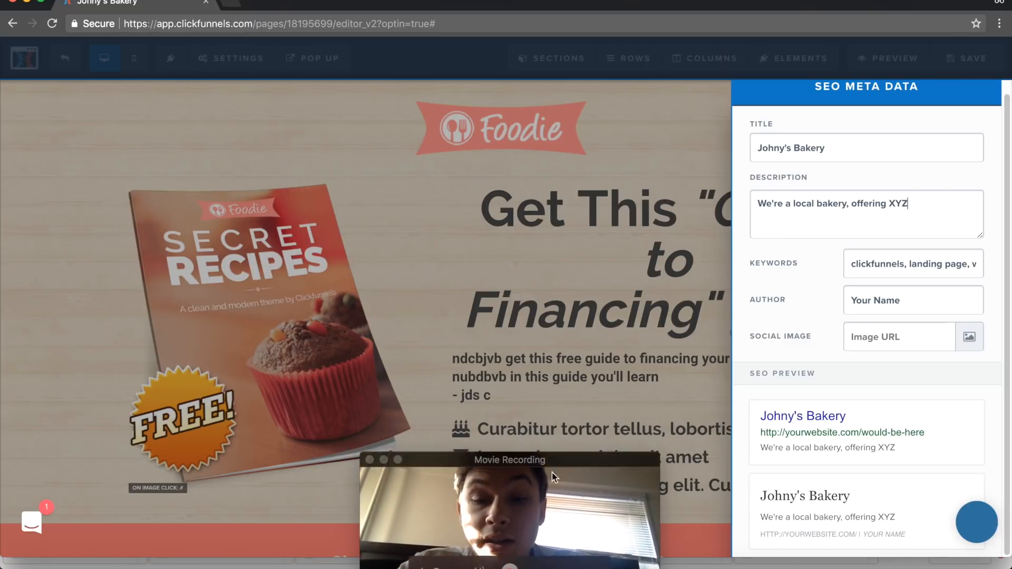
- View the image library for the SEO social image without choosing one, and fill in the author's name
drag(558, 460, 931, 448)
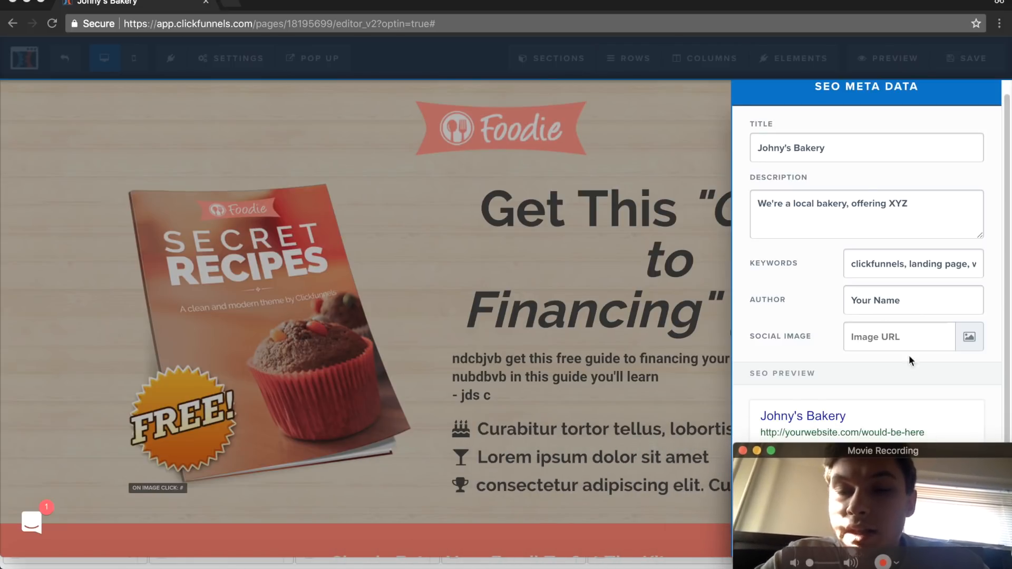
click(968, 337)
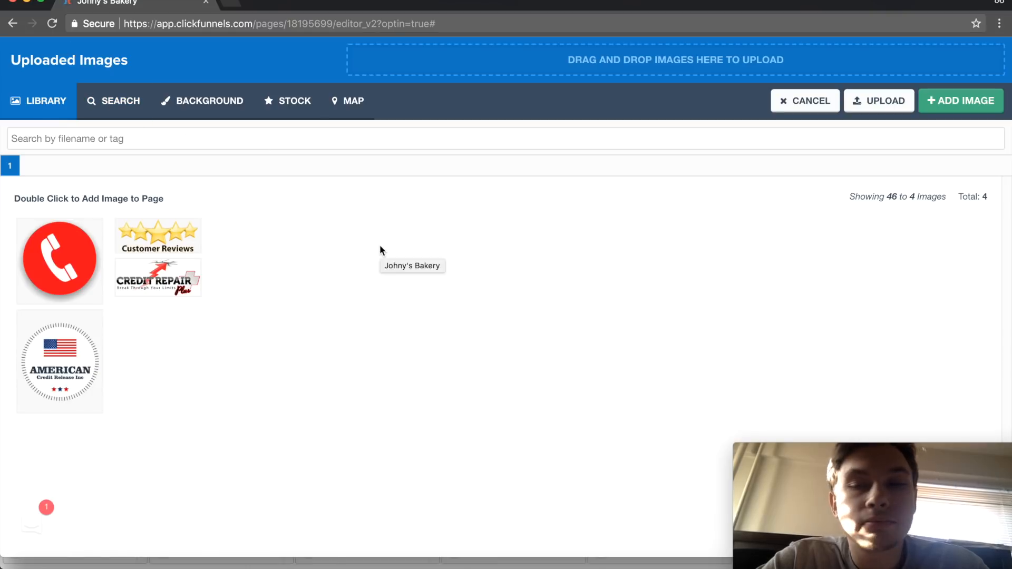
click(796, 100)
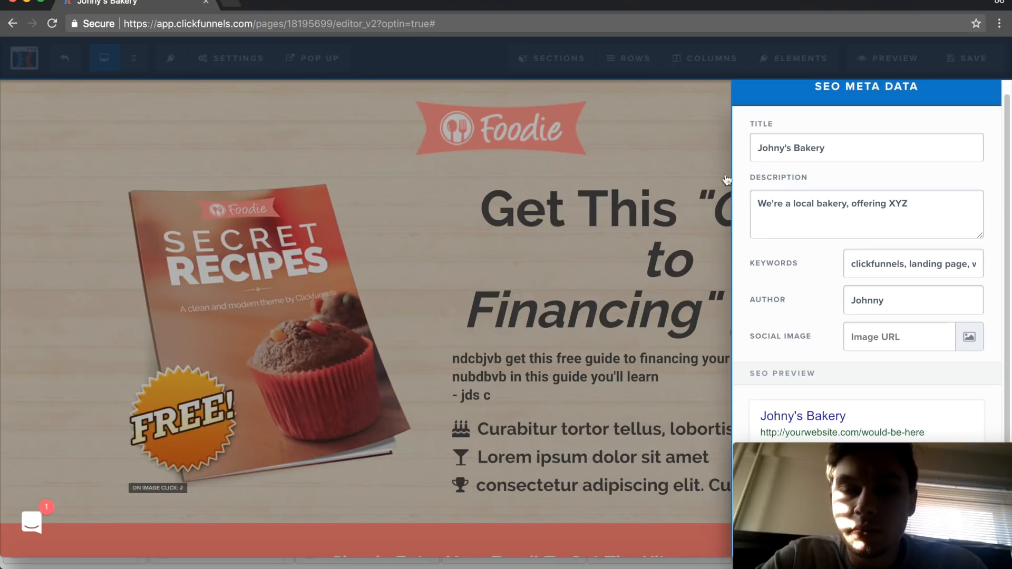
click(678, 109)
- Set the affiliate badge to Hide in the page's general settings
click(204, 59)
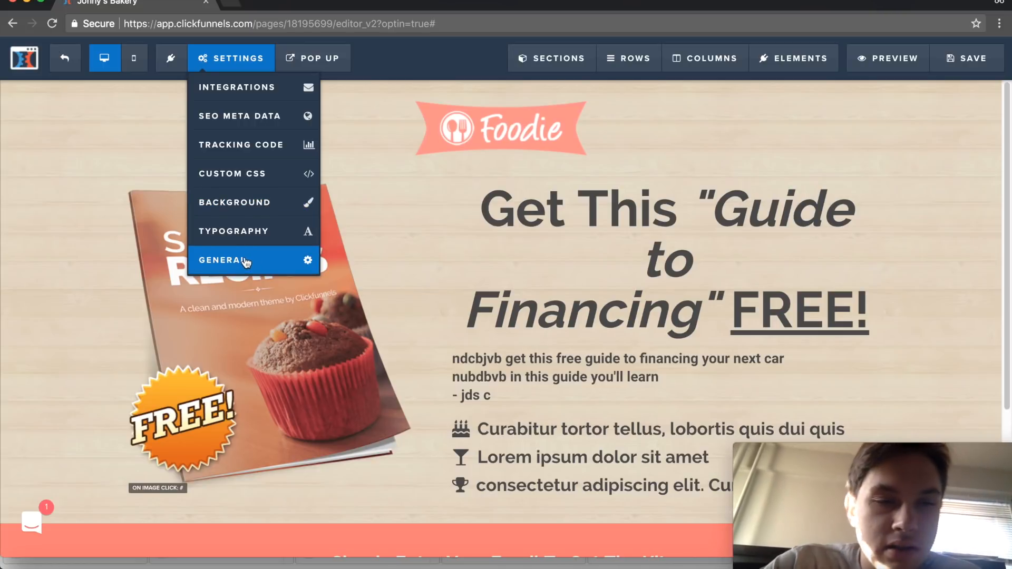
click(246, 262)
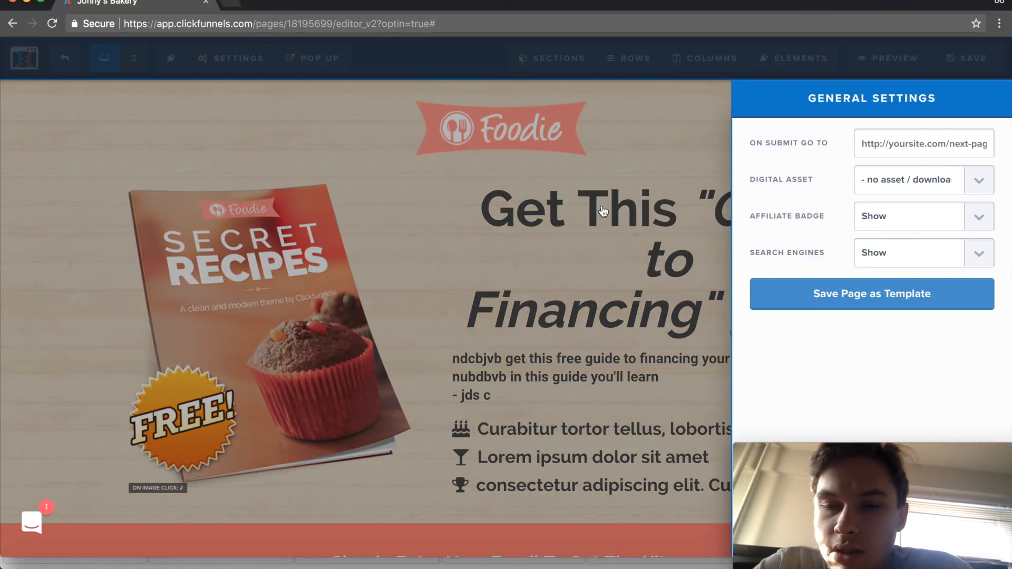
click(980, 223)
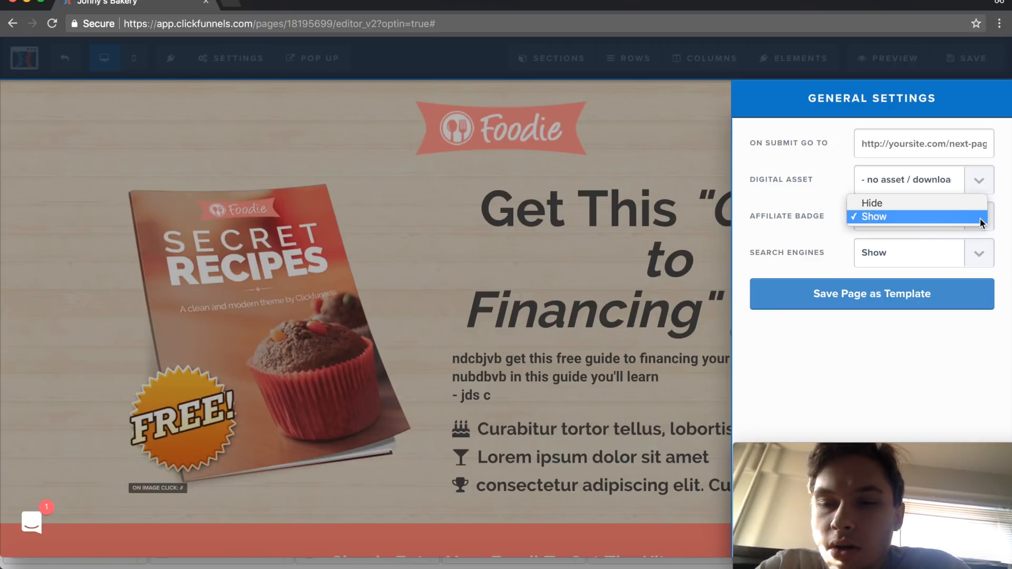
click(924, 203)
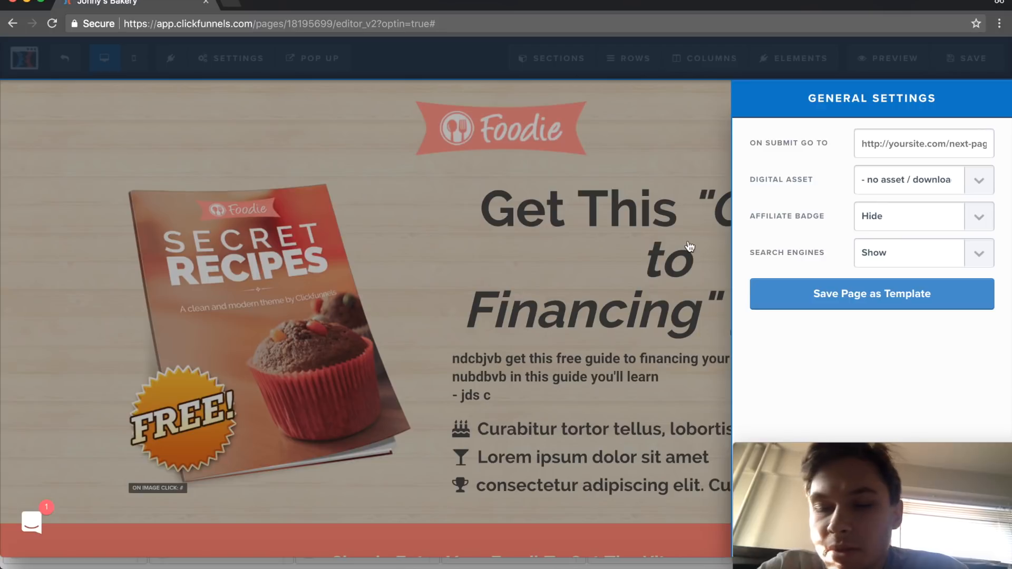
click(466, 231)
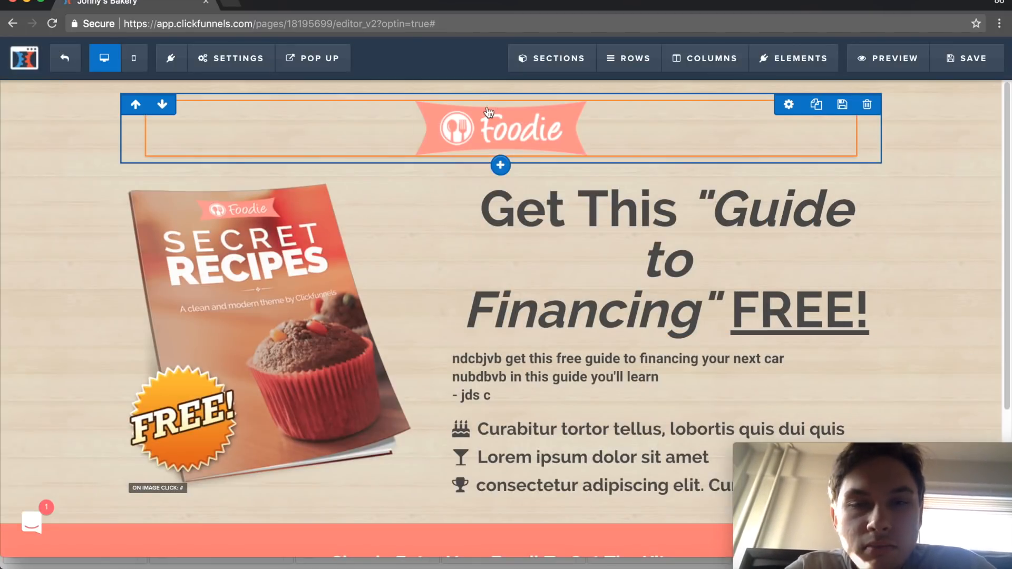
- Browse the available page elements and place a Minute Timer below the Foodie logo
click(796, 58)
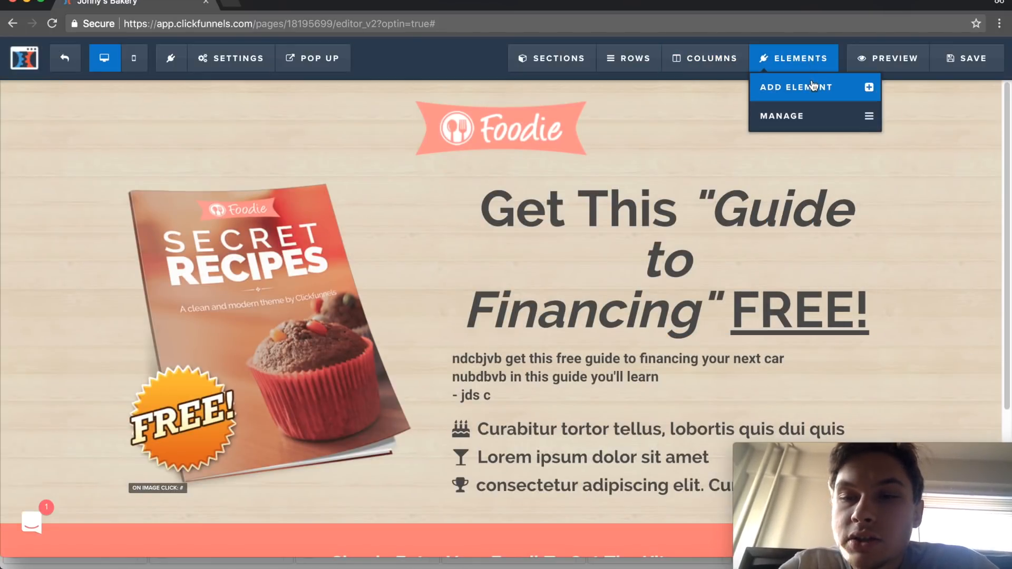
click(812, 86)
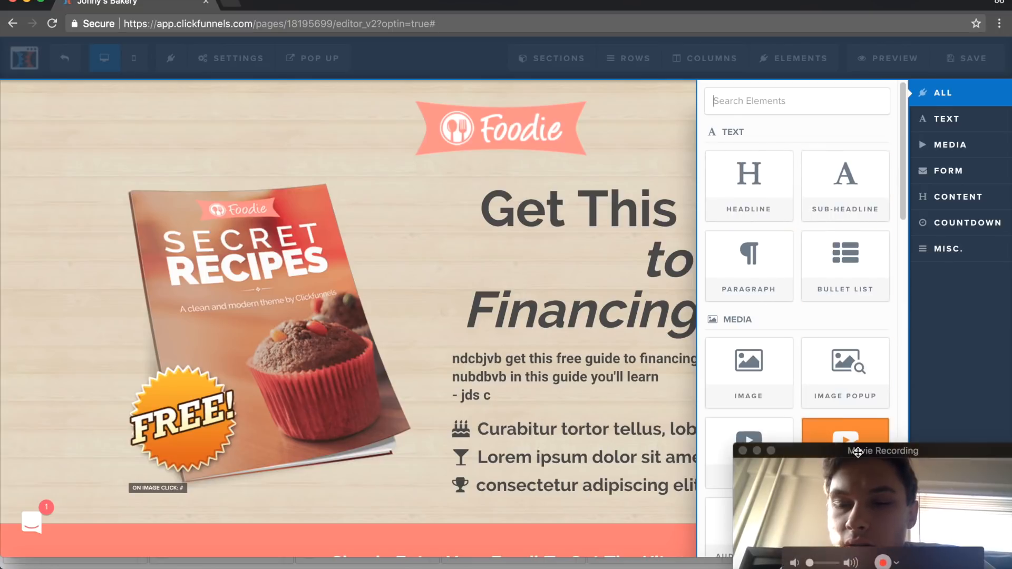
drag(857, 452, 462, 459)
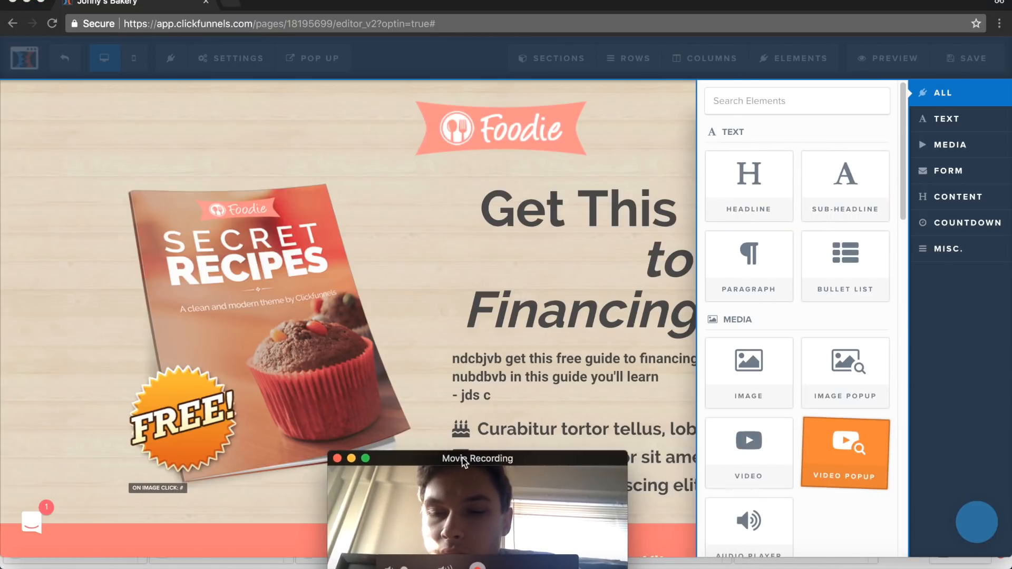
scroll(747, 168, down, 1)
scroll(747, 166, down, 5)
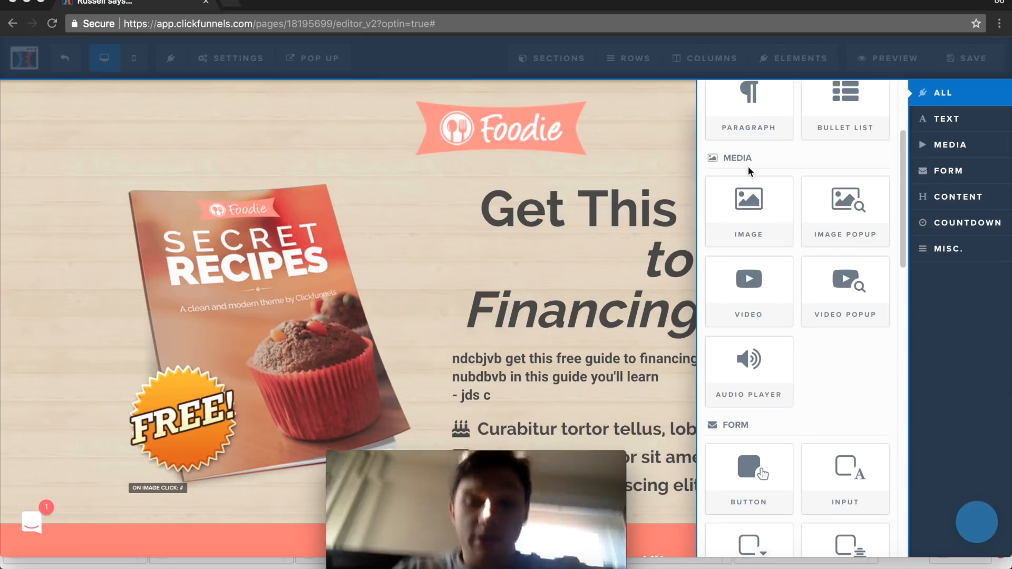
scroll(747, 166, down, 2)
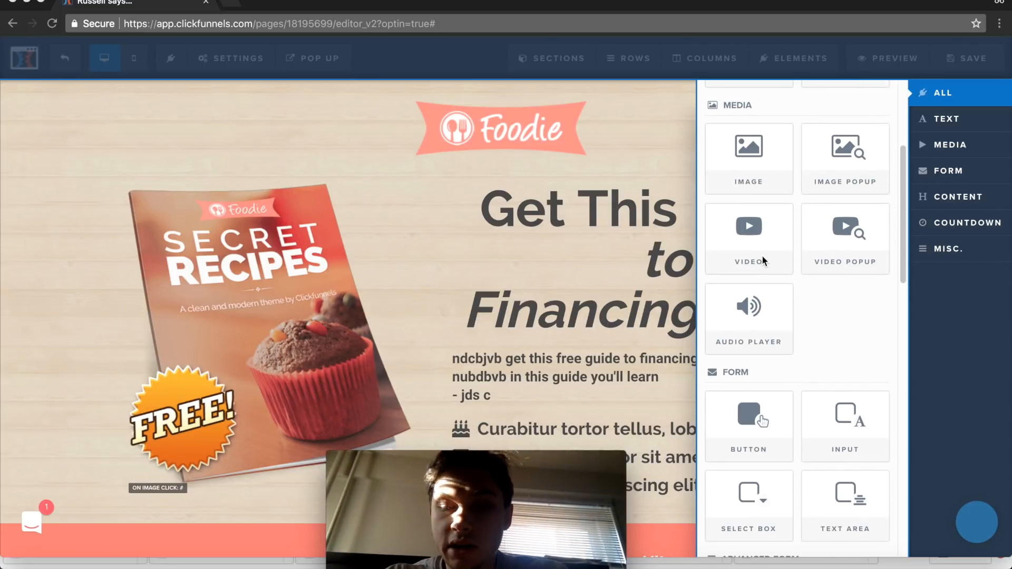
scroll(763, 258, down, 5)
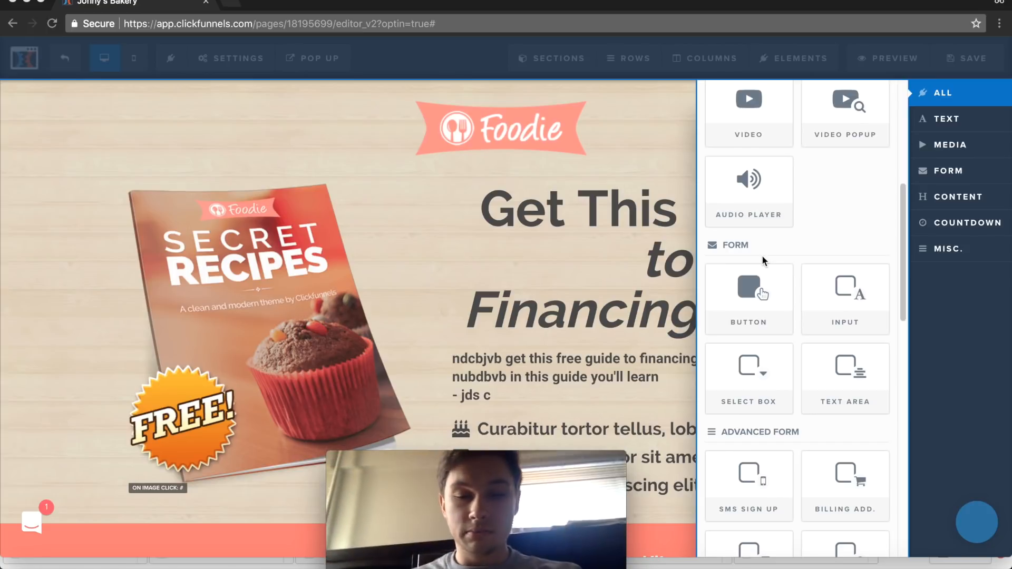
scroll(824, 343, down, 4)
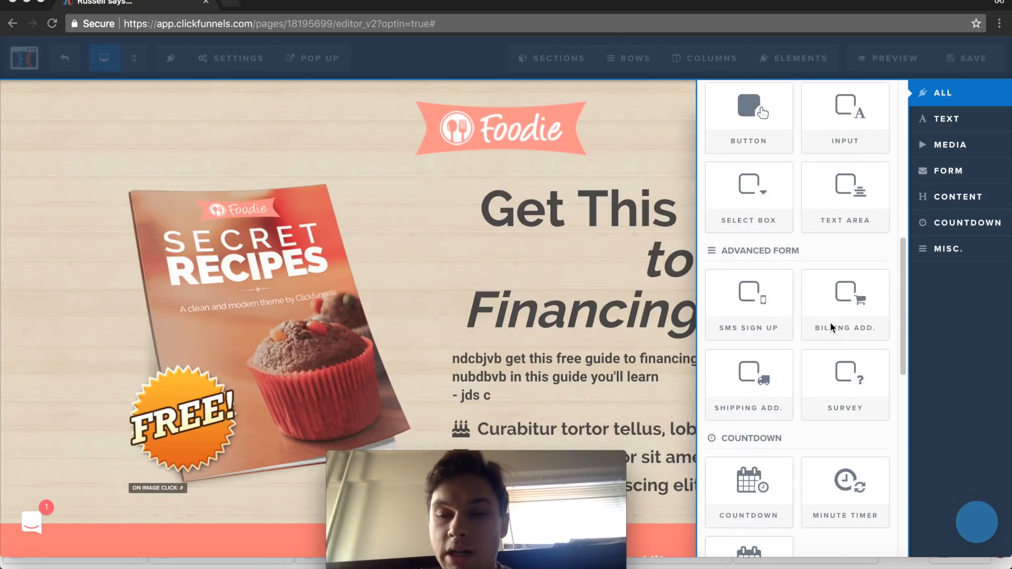
scroll(765, 404, down, 1)
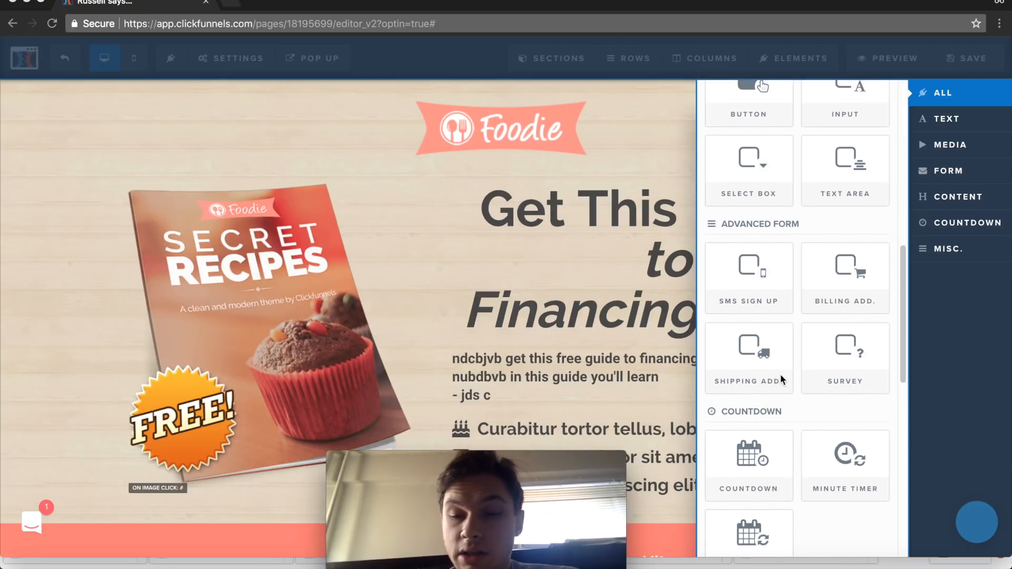
scroll(777, 385, down, 6)
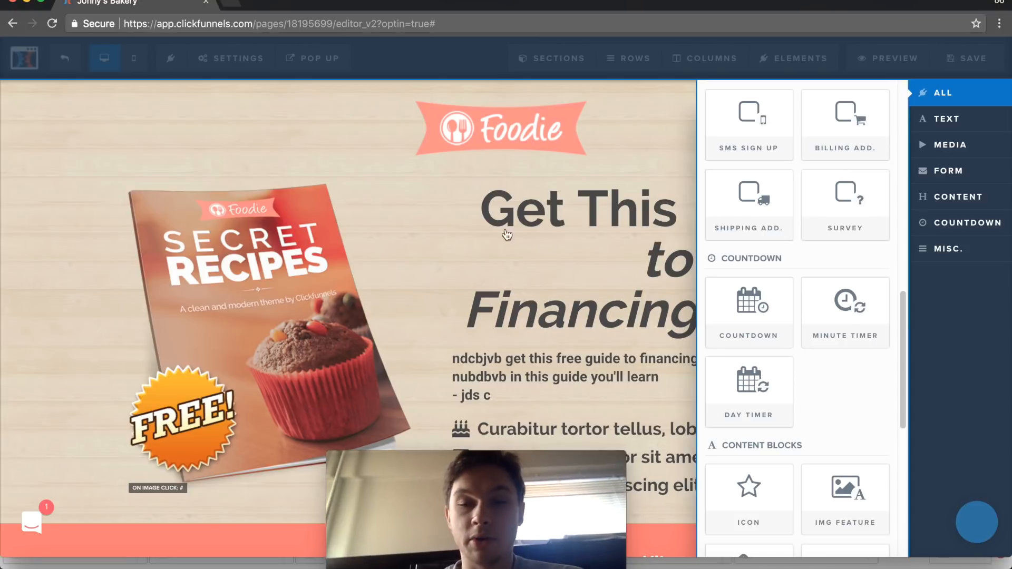
drag(857, 304, 492, 122)
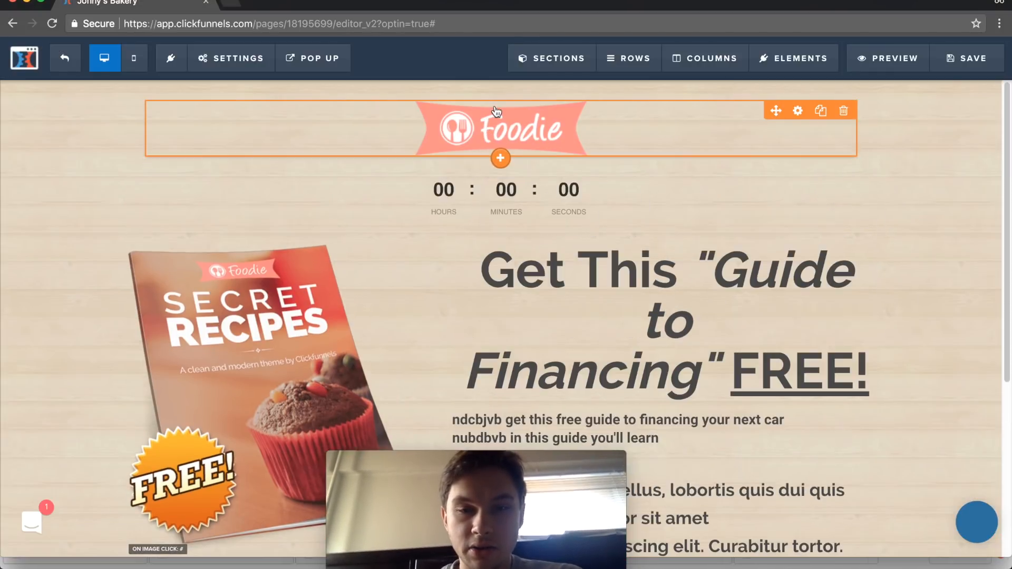
- View the settings of the new minute countdown below the logo, and close them
click(581, 211)
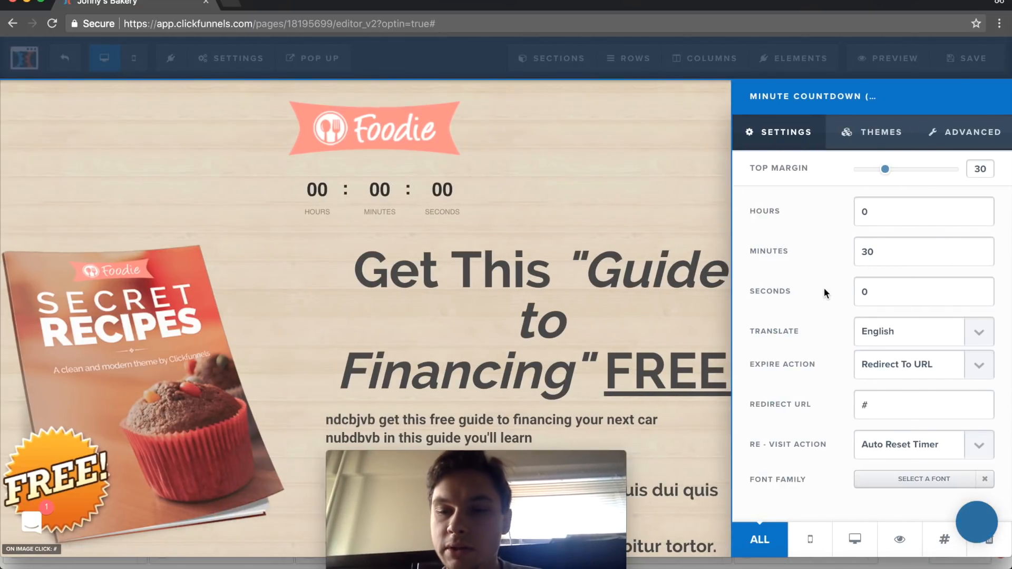
click(630, 182)
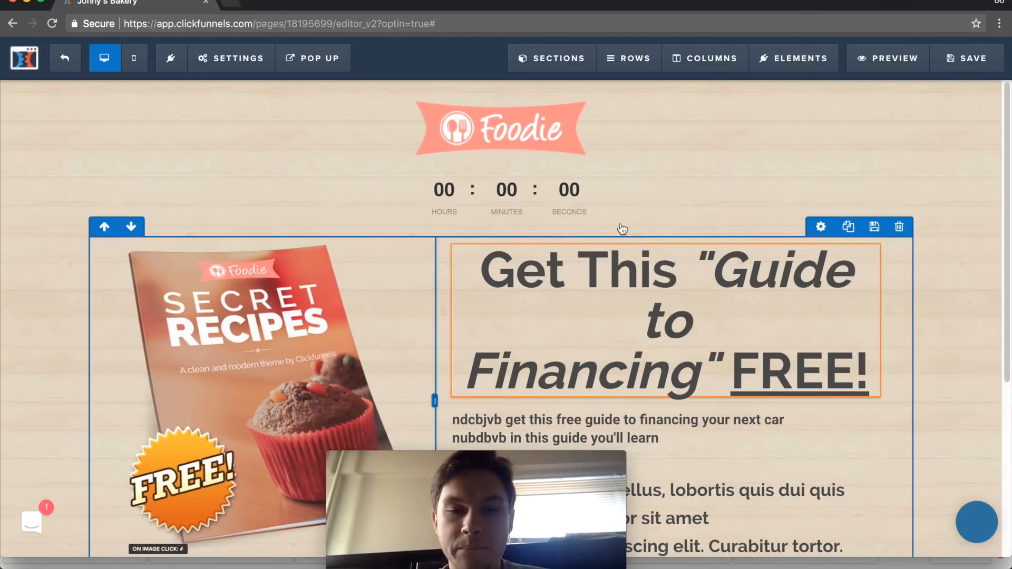
scroll(622, 229, down, 3)
mouse_move(789, 64)
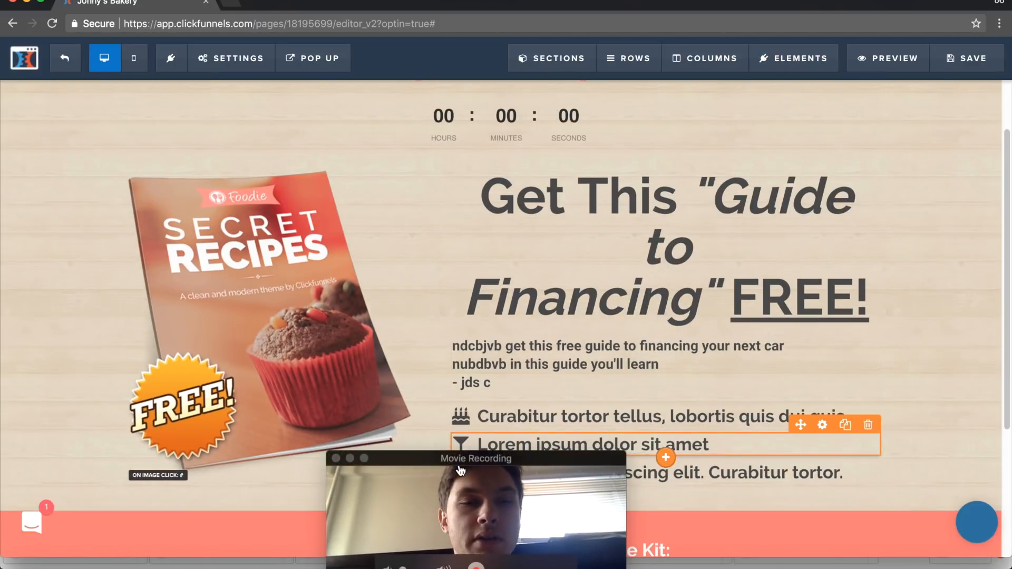
- Exit the squeeze page editor and leave the site without saving the changes
drag(450, 464, 842, 410)
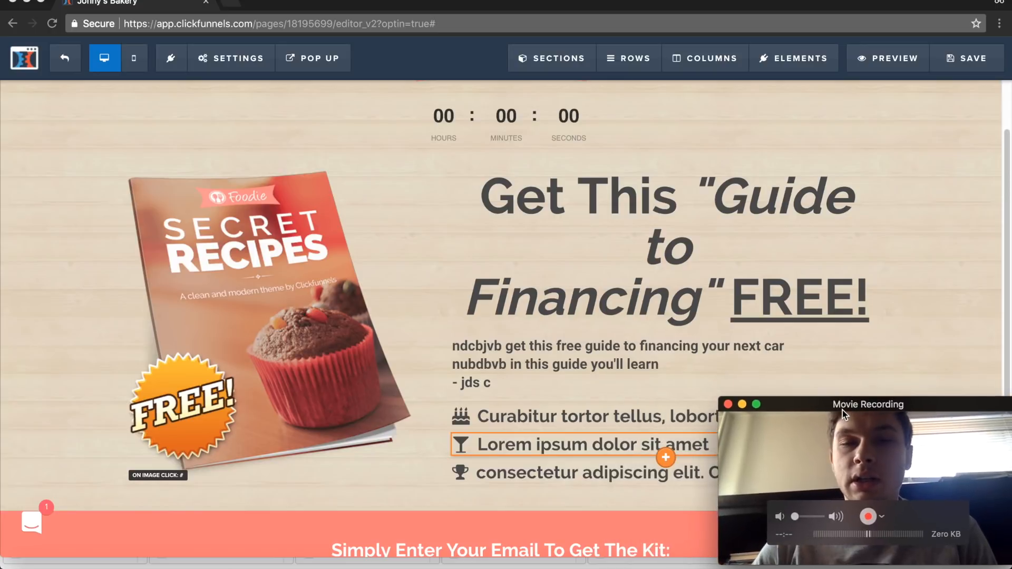
click(66, 60)
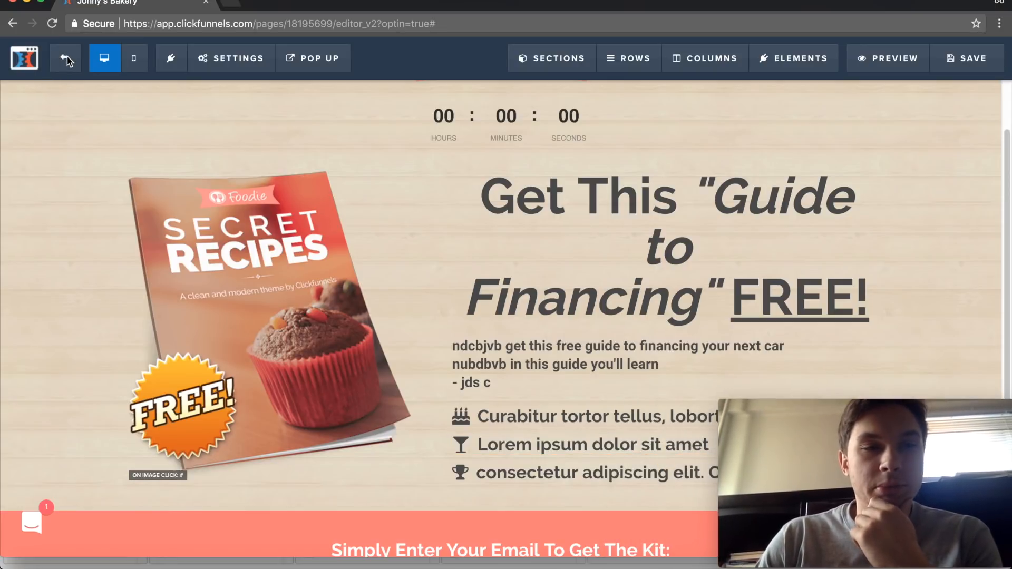
click(65, 59)
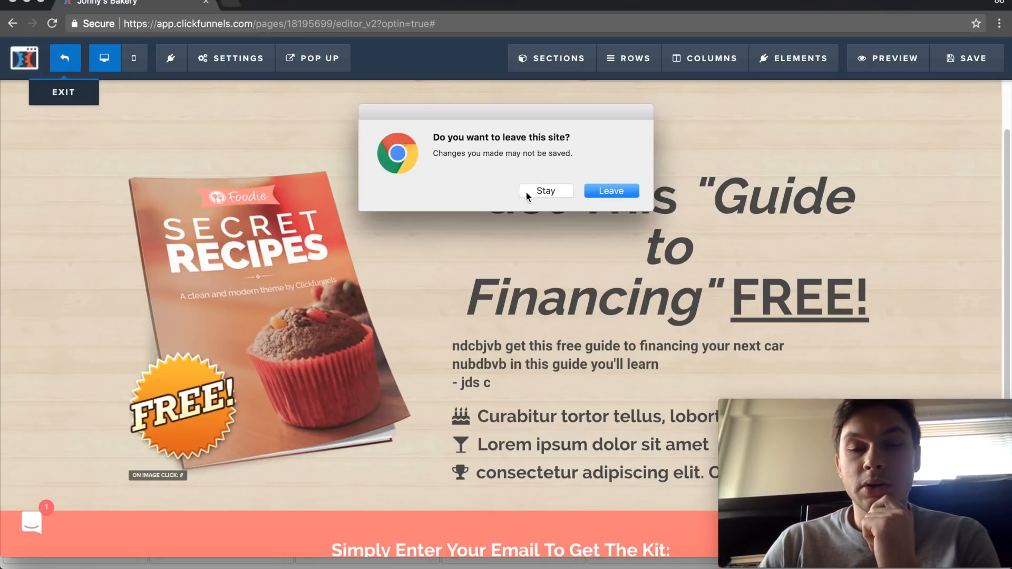
click(611, 191)
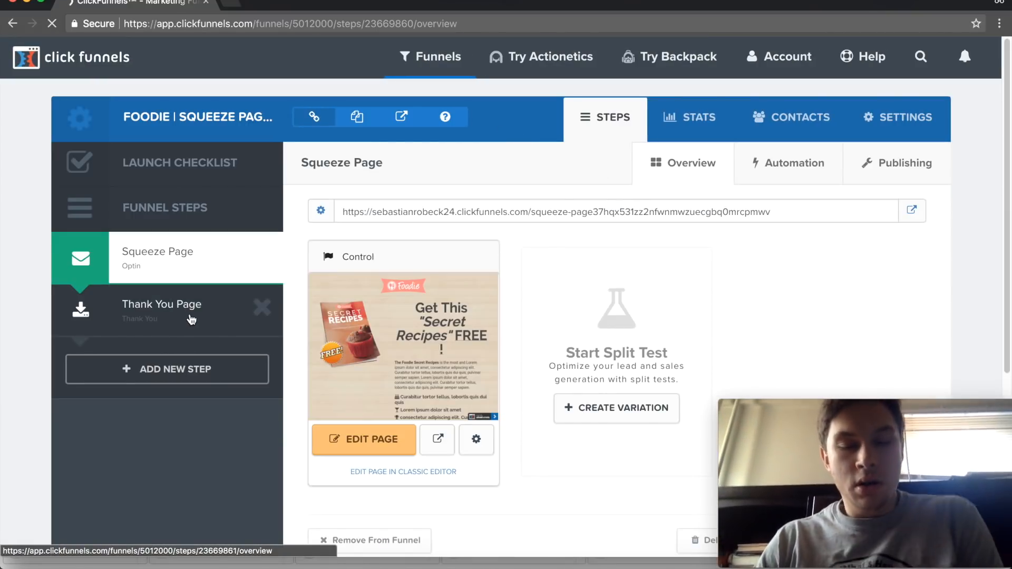
- Open the funnel's Thank You Page in the editor and look through its headline, download button and What's Next text
click(191, 320)
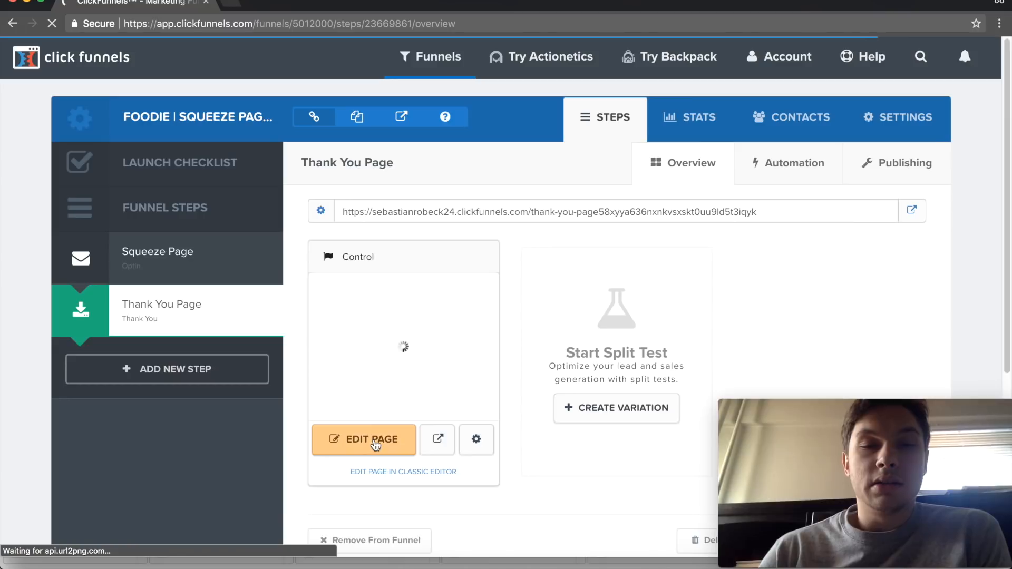
click(374, 443)
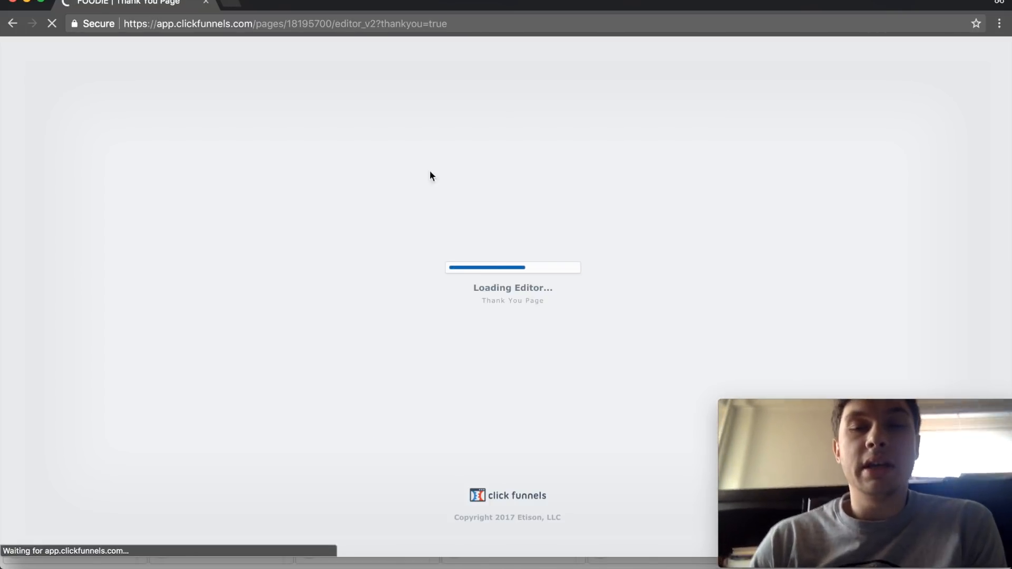
scroll(502, 206, down, 1)
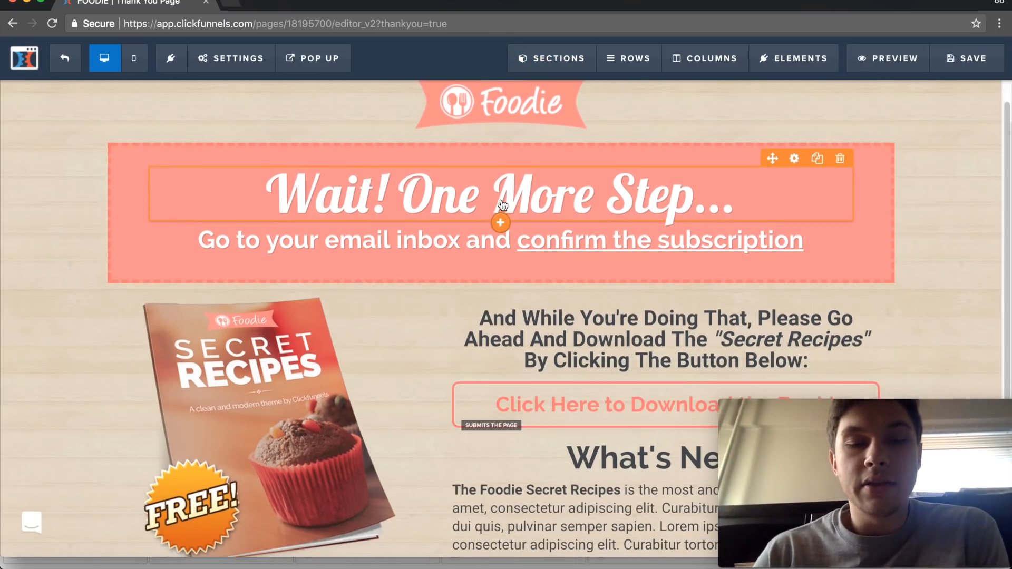
scroll(502, 204, down, 1)
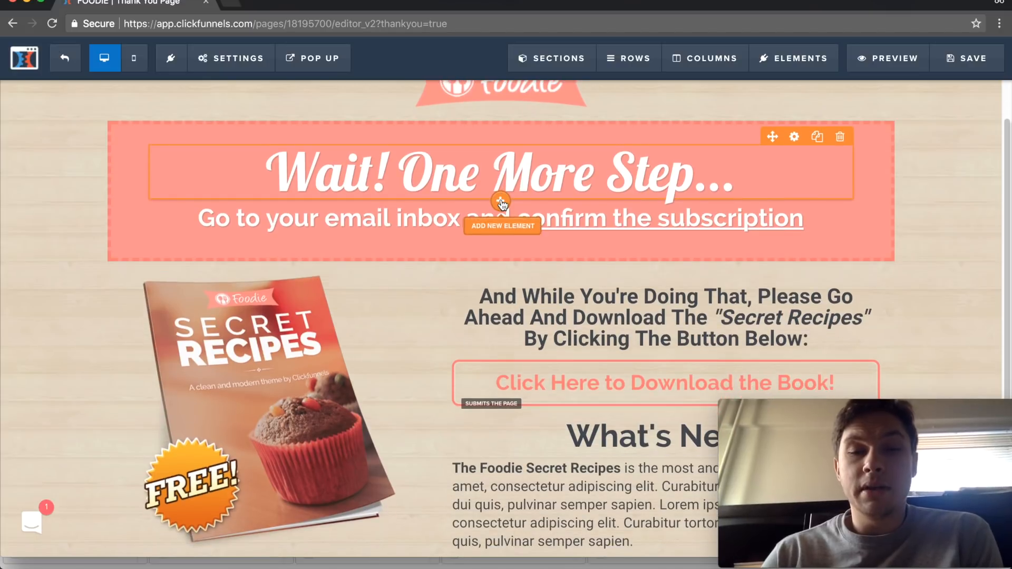
scroll(502, 203, up, 2)
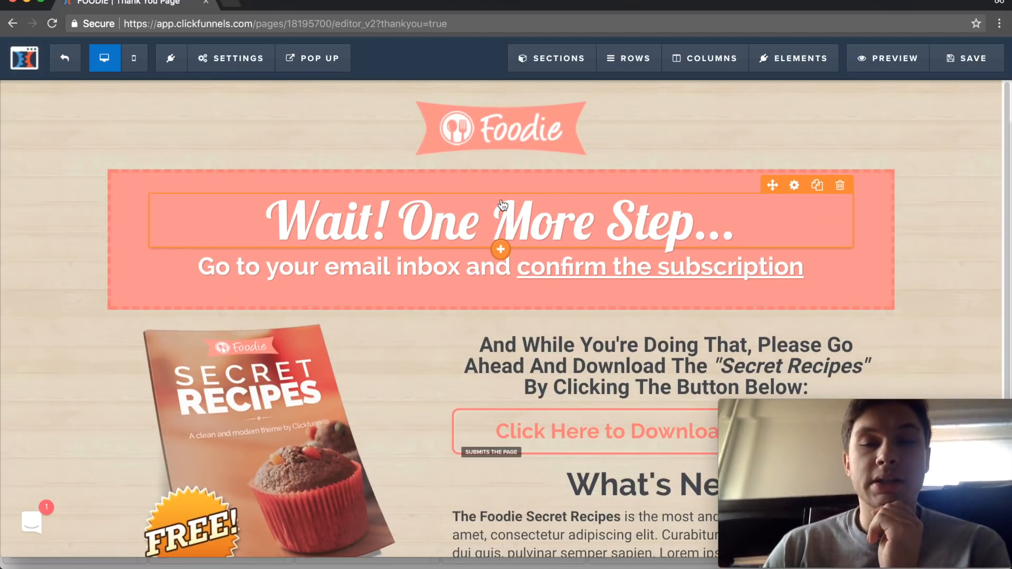
scroll(526, 210, down, 1)
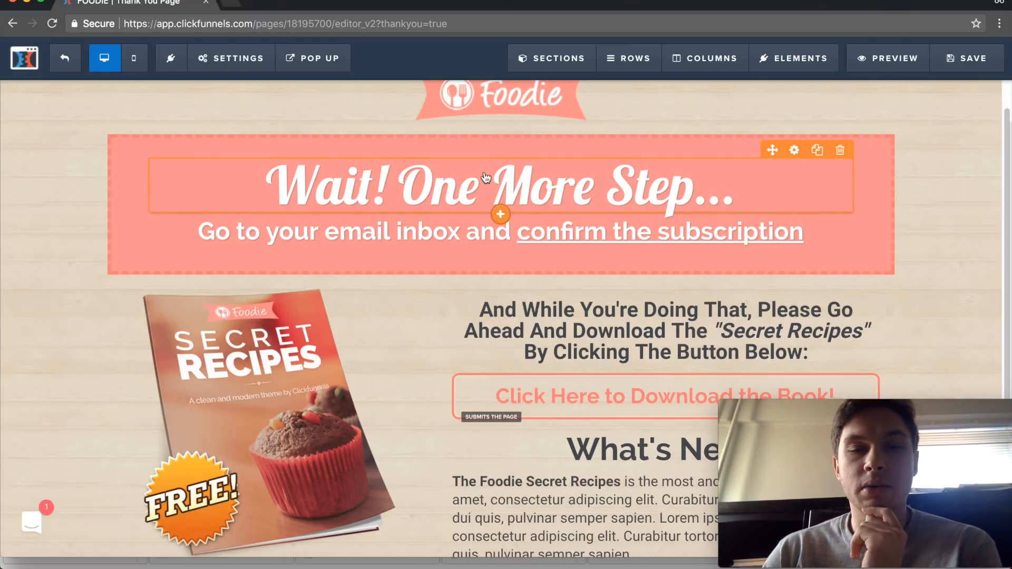
scroll(490, 200, down, 5)
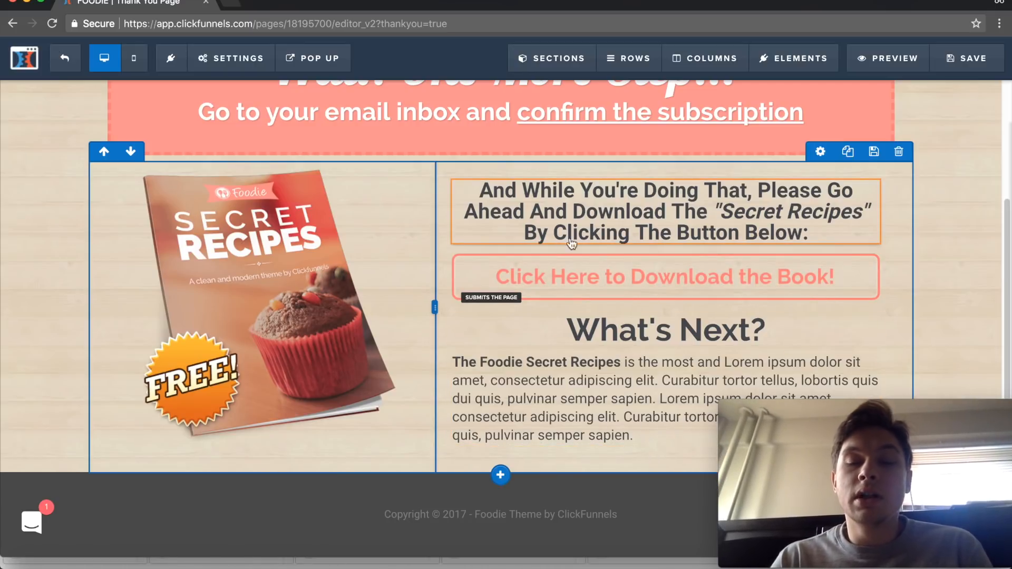
scroll(386, 236, up, 2)
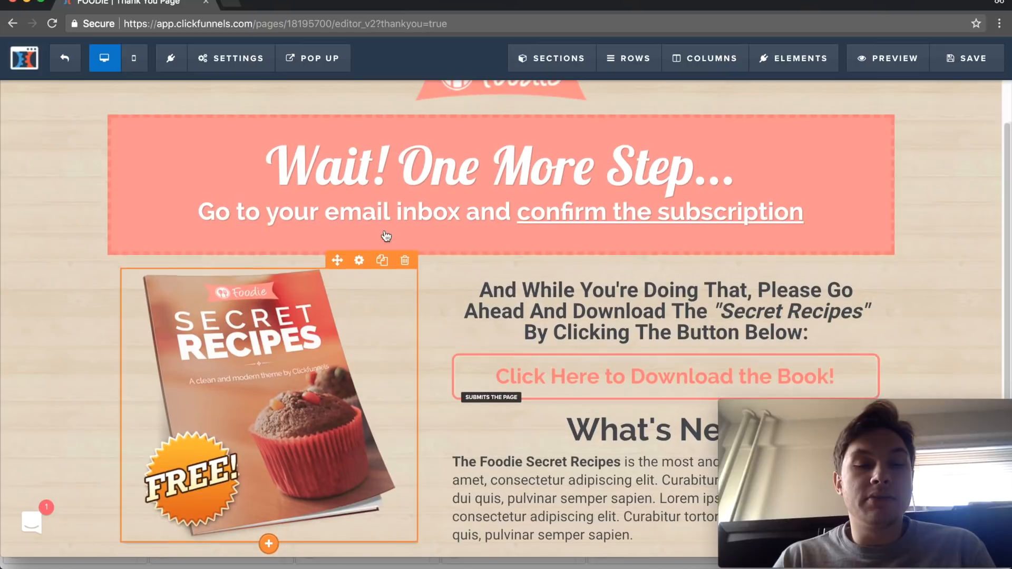
scroll(508, 119, up, 1)
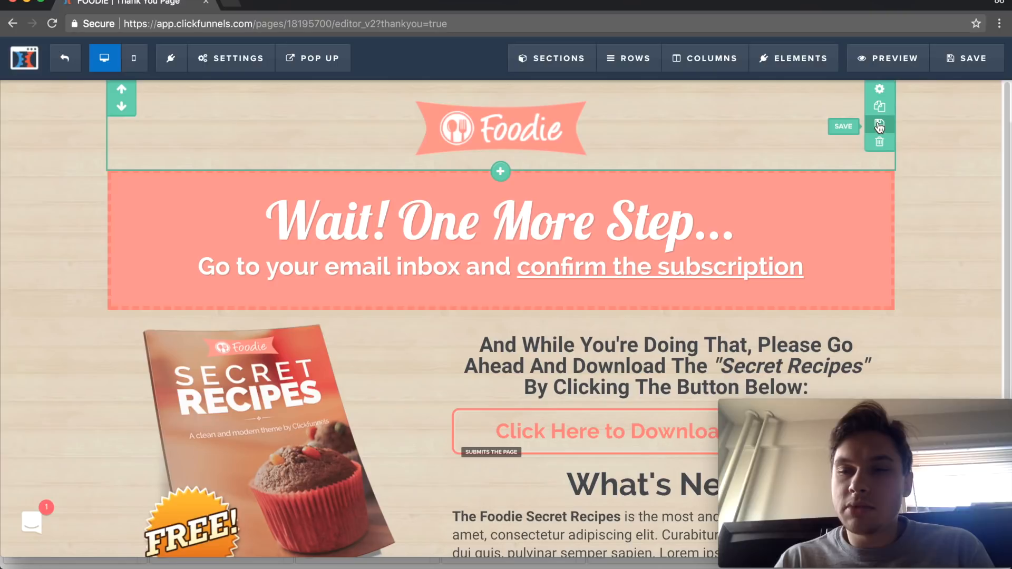
- Try yellow, red and blue backgrounds for the Foodie logo section, and set its background color to dark purple #201652
click(882, 91)
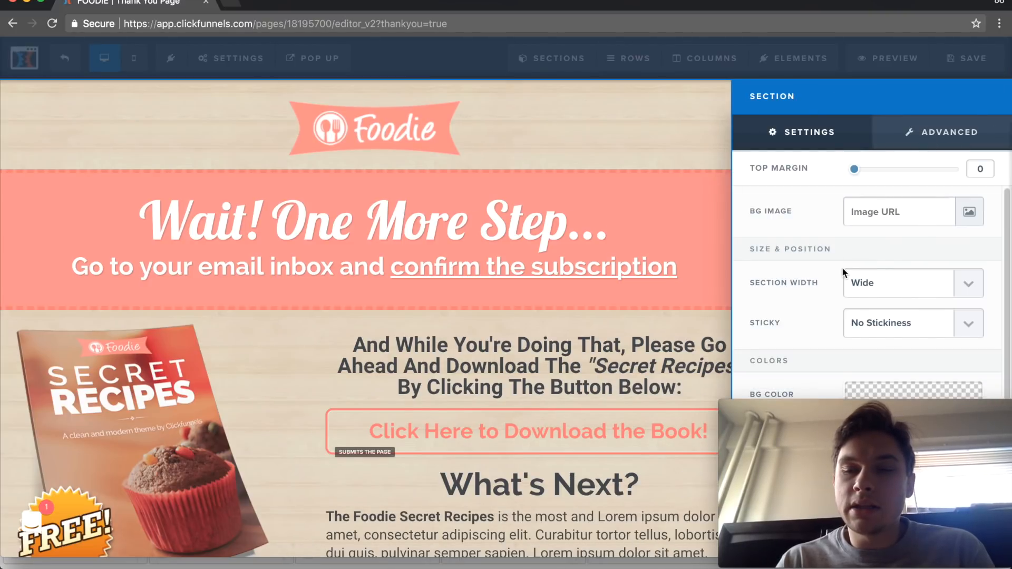
drag(796, 405, 435, 409)
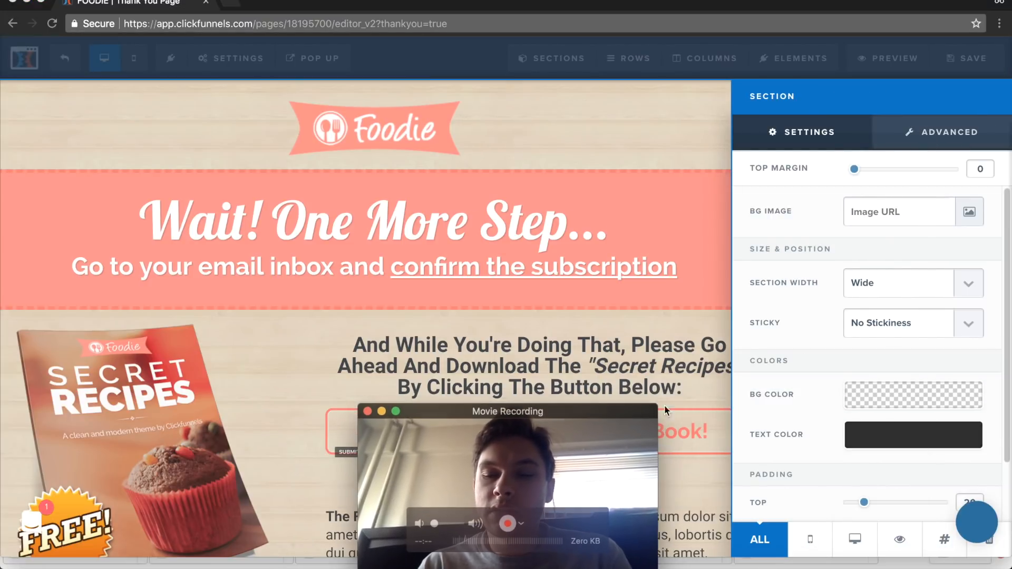
click(874, 394)
click(824, 262)
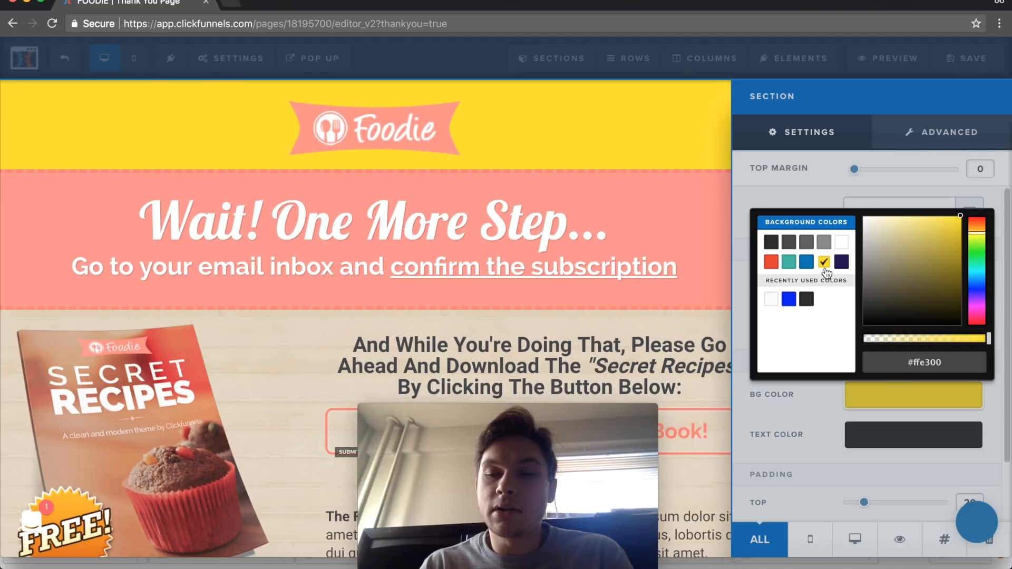
click(773, 263)
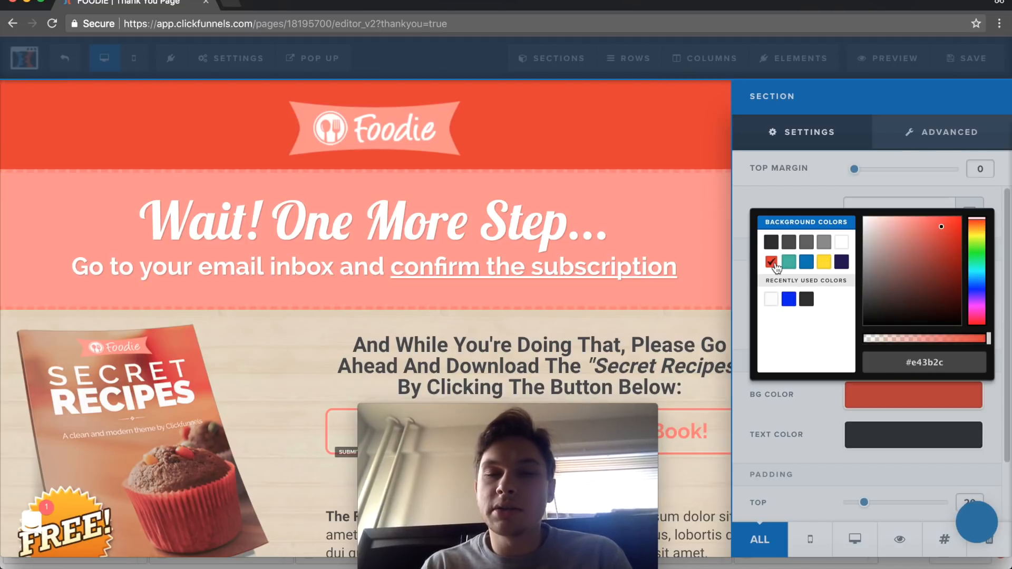
click(789, 300)
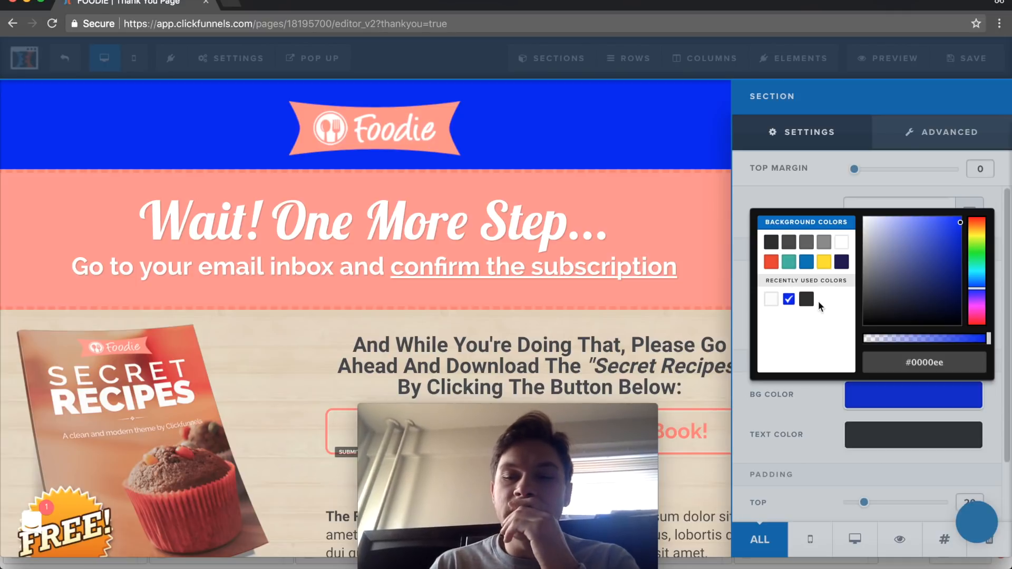
click(807, 262)
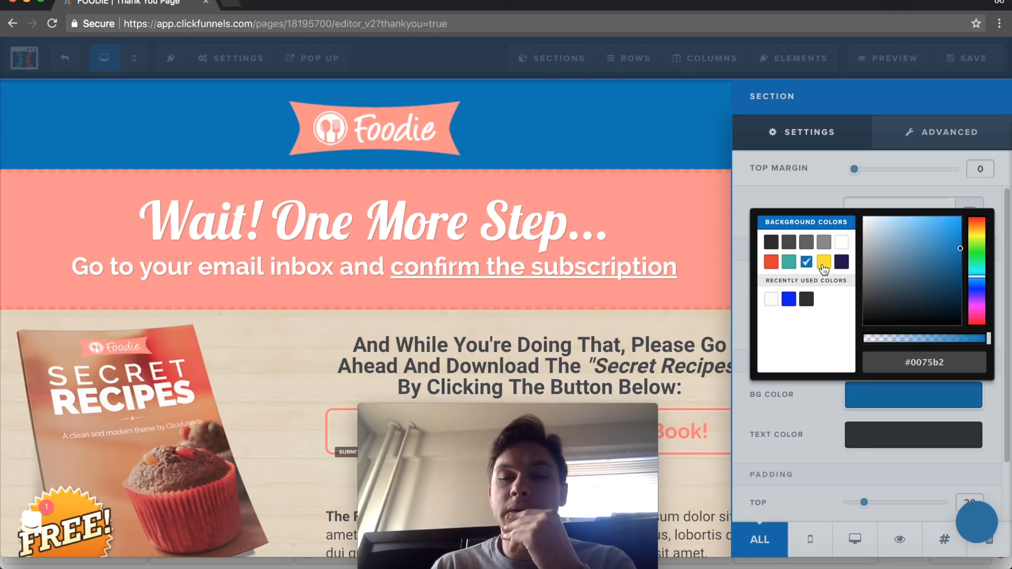
click(824, 264)
click(842, 262)
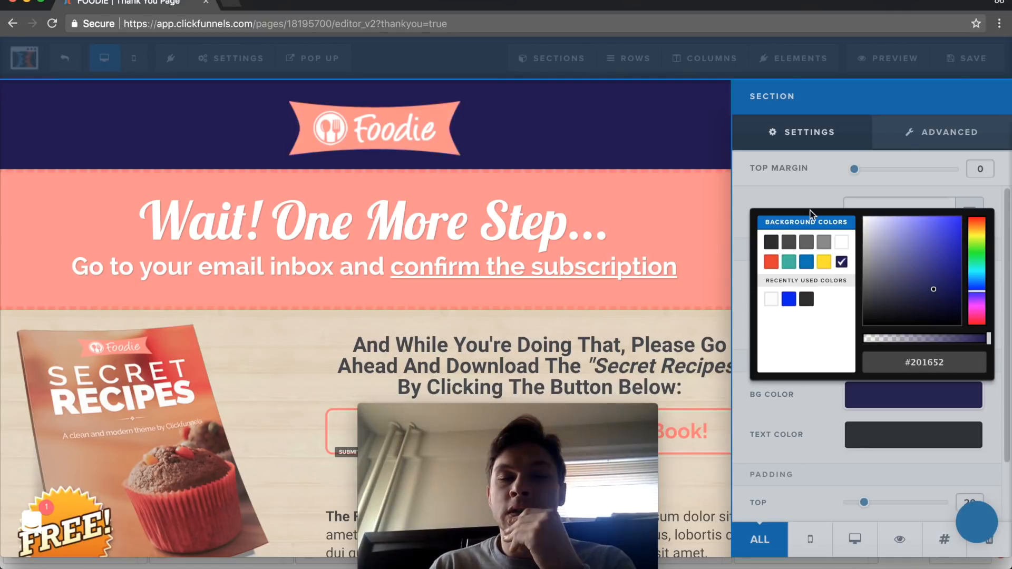
click(686, 208)
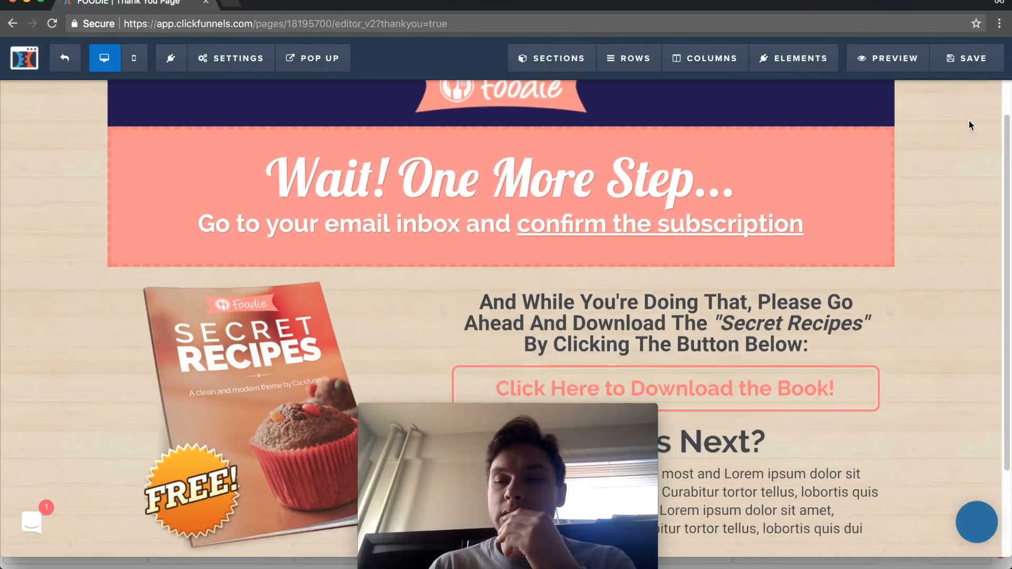
- Set the background color of the section with the recipe book and download button to teal #42b99f
scroll(968, 125, down, 3)
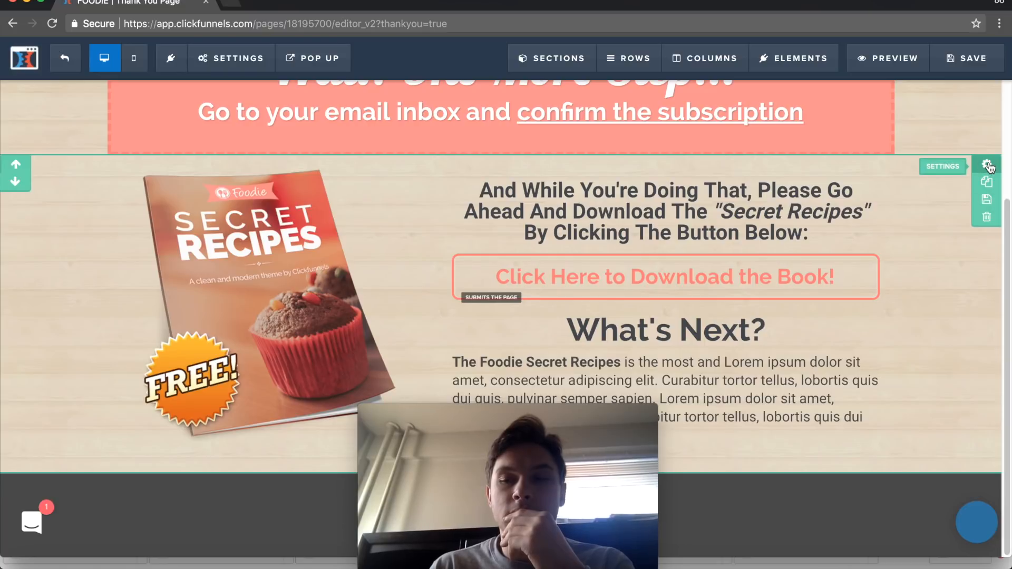
click(986, 165)
click(868, 442)
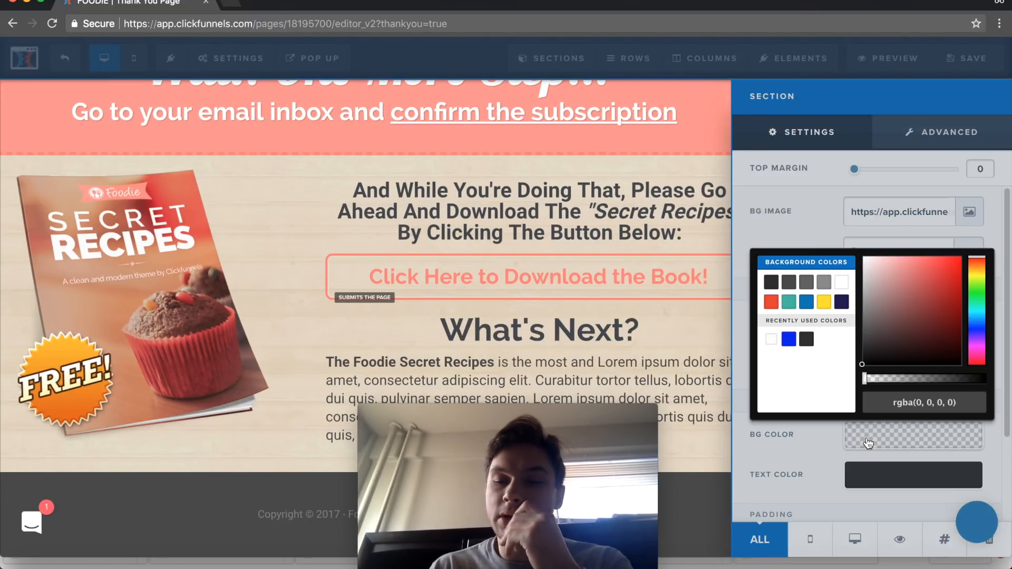
click(788, 302)
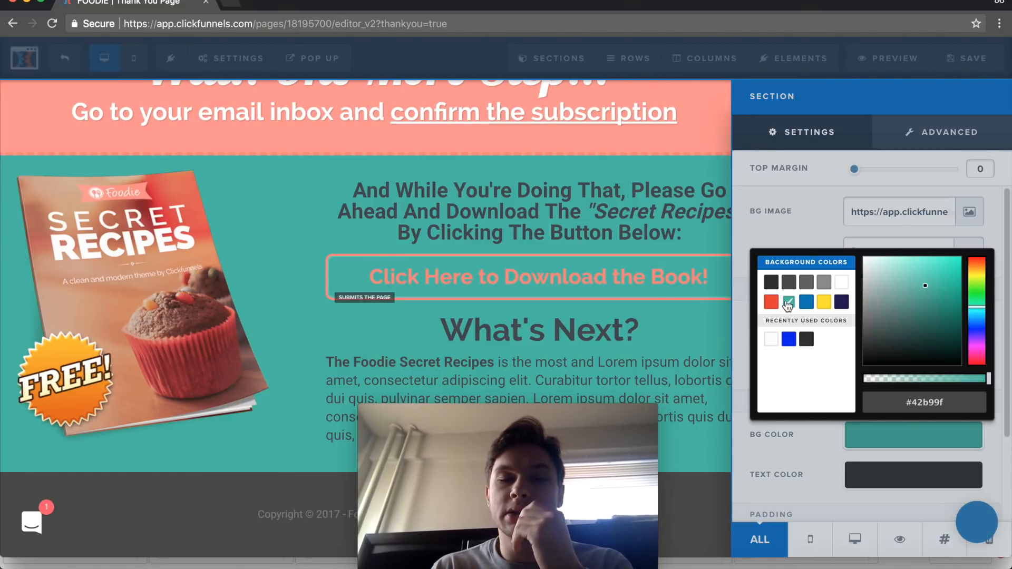
click(696, 181)
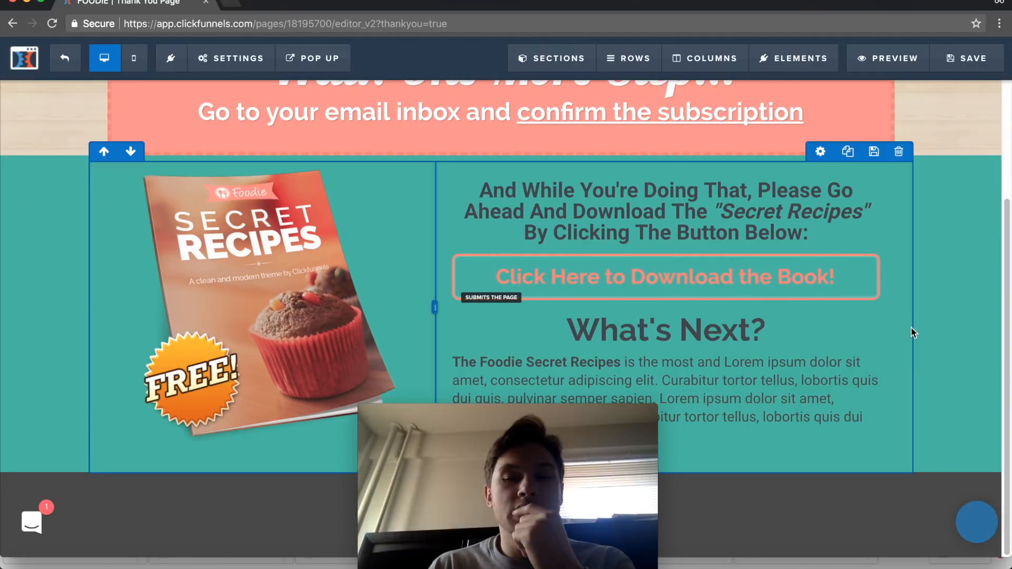
- Check the logo section's settings and set the background color of the "Wait! One More Step..." section to yellow
scroll(911, 328, up, 3)
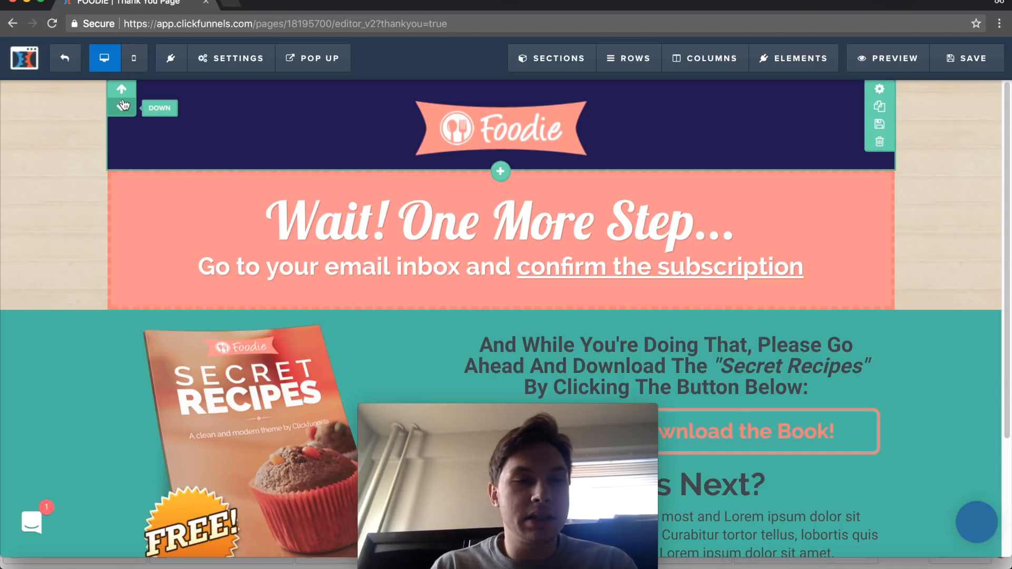
click(882, 90)
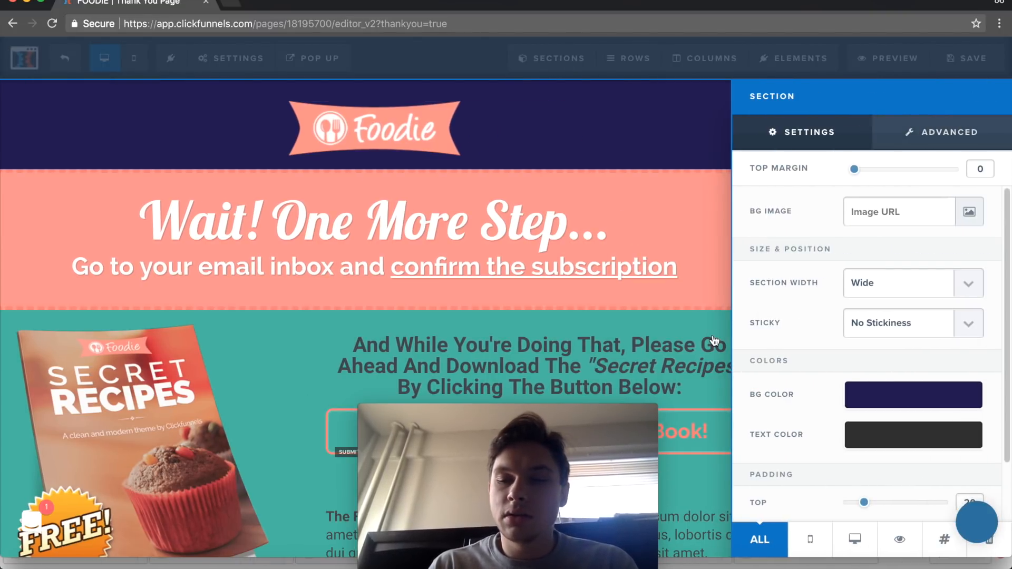
click(717, 361)
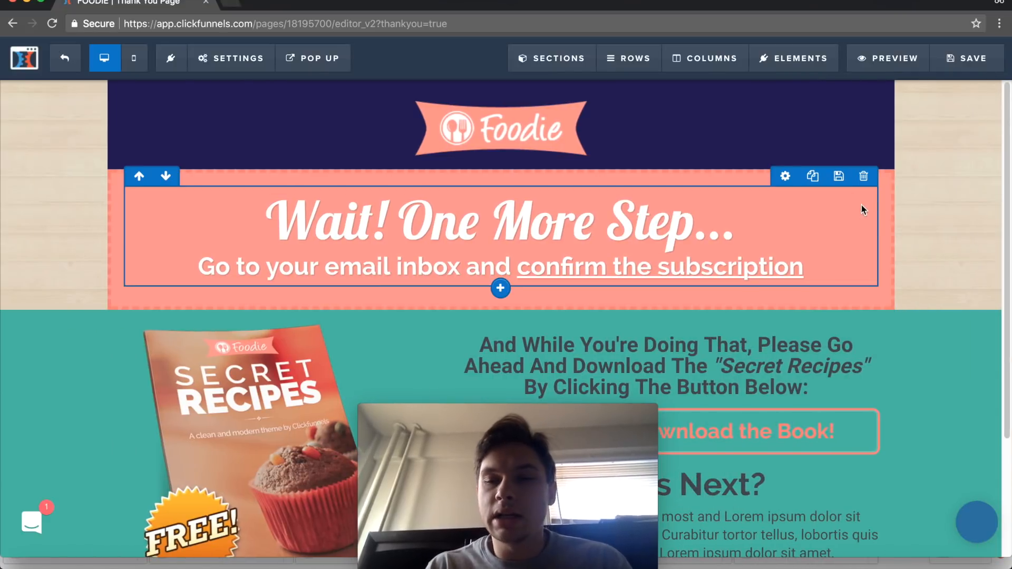
click(889, 181)
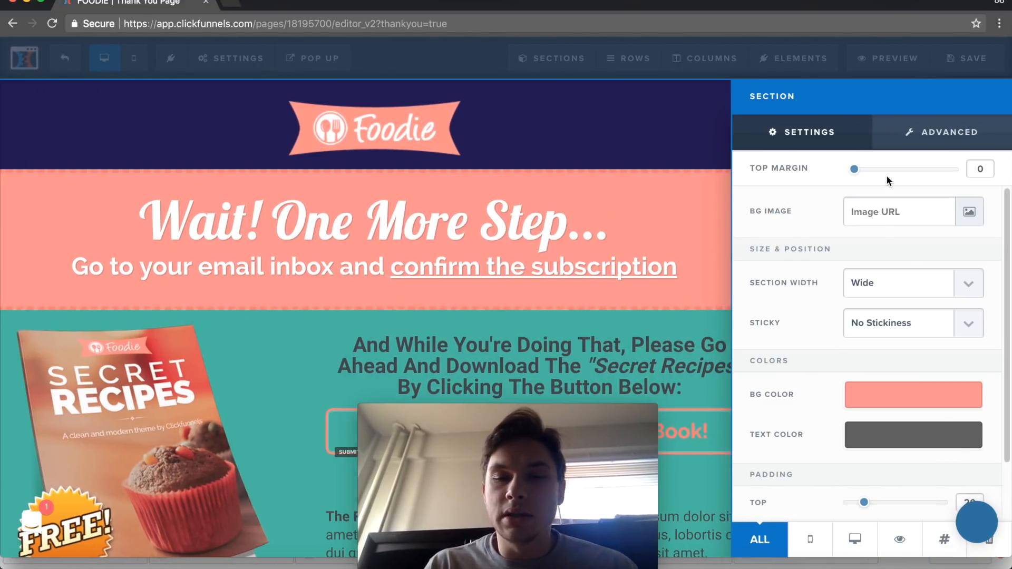
click(899, 393)
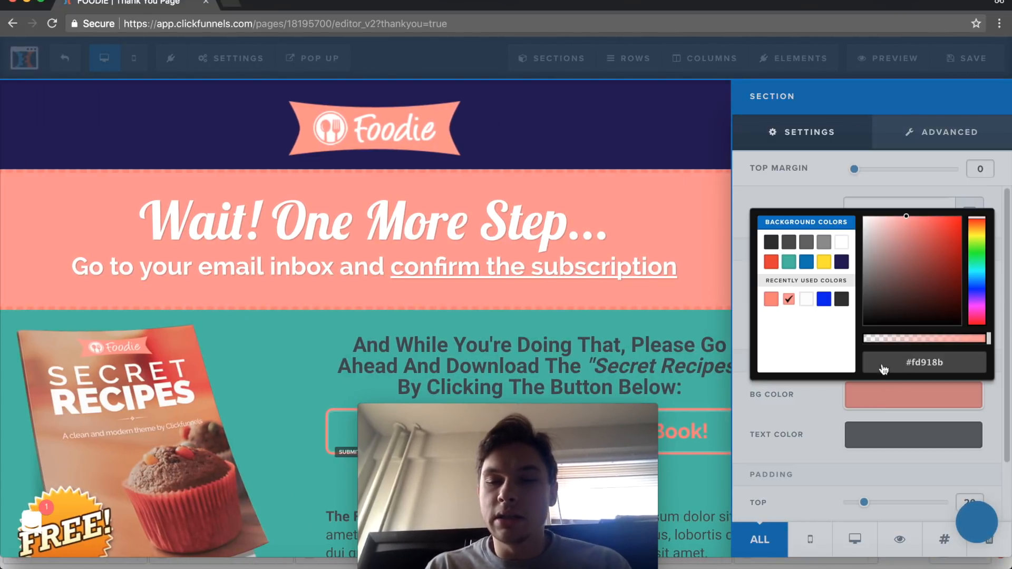
click(823, 261)
click(636, 137)
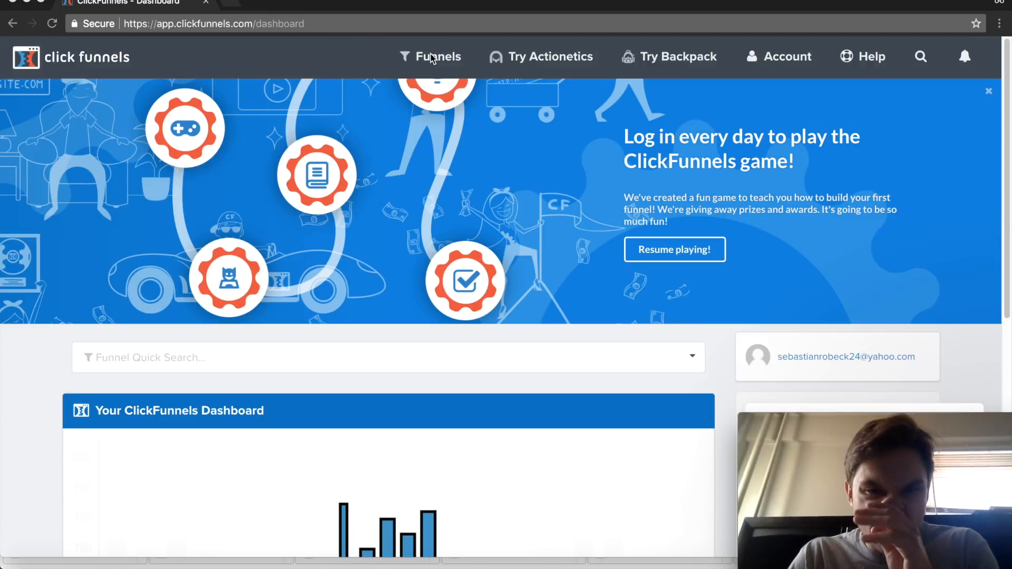
- Open the FOODIE | Squeeze Page Funnel from the list of all funnels and load its Squeeze Page in the editor
click(431, 57)
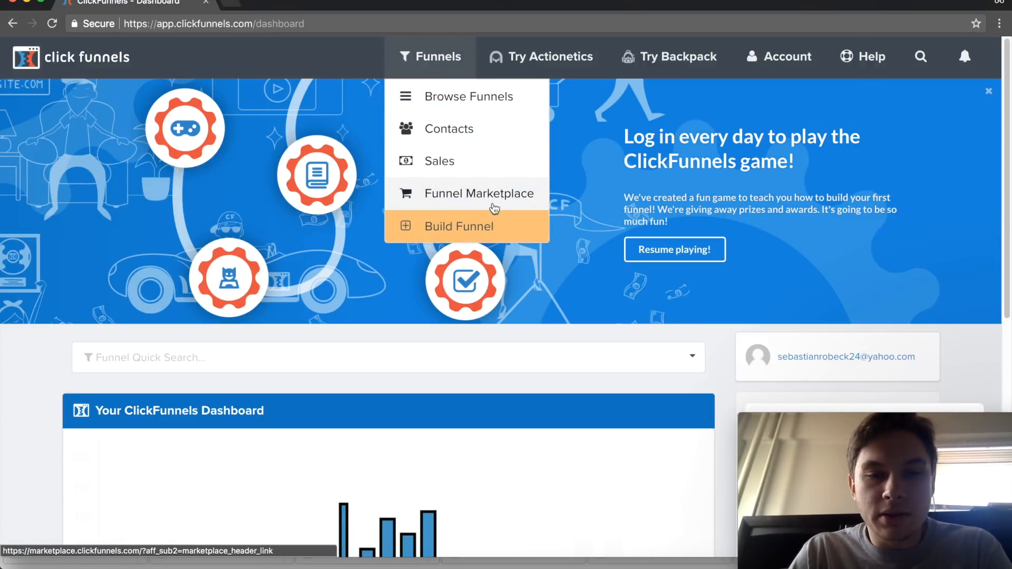
click(431, 101)
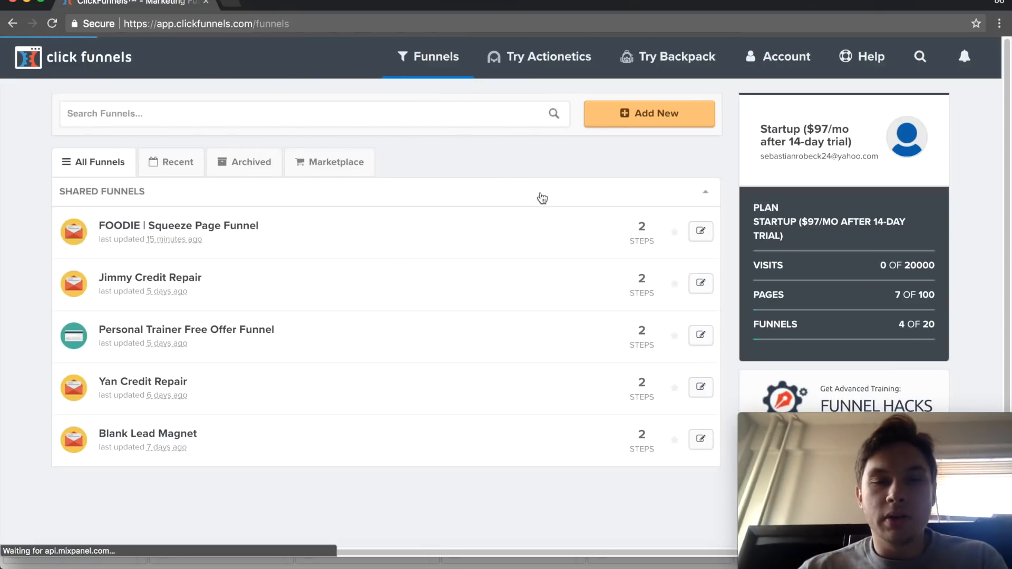
click(211, 228)
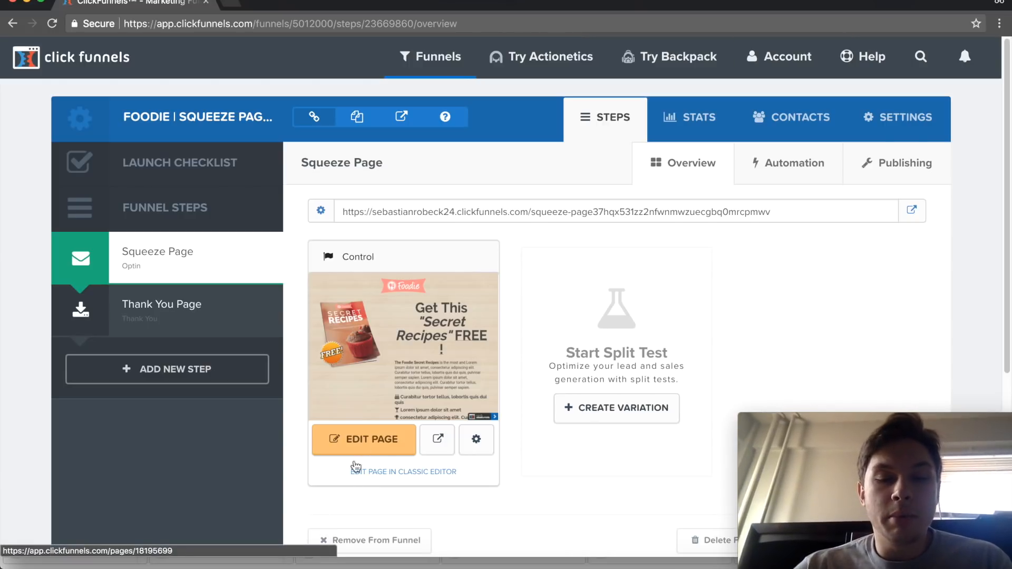
click(364, 449)
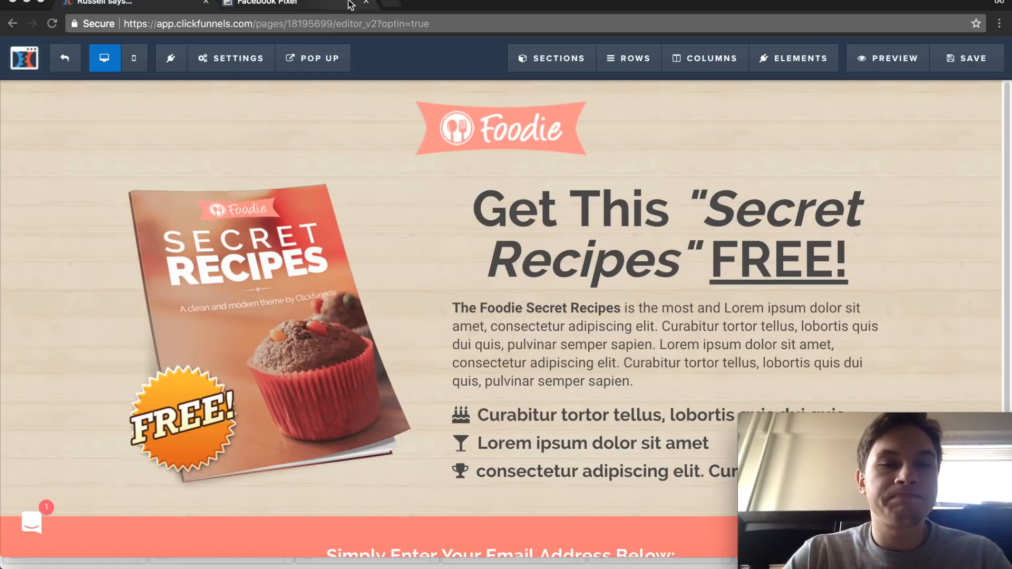
- Switch to Facebook Events Manager, dismiss the open pixel installation instructions and go to Ads Manager
click(321, 7)
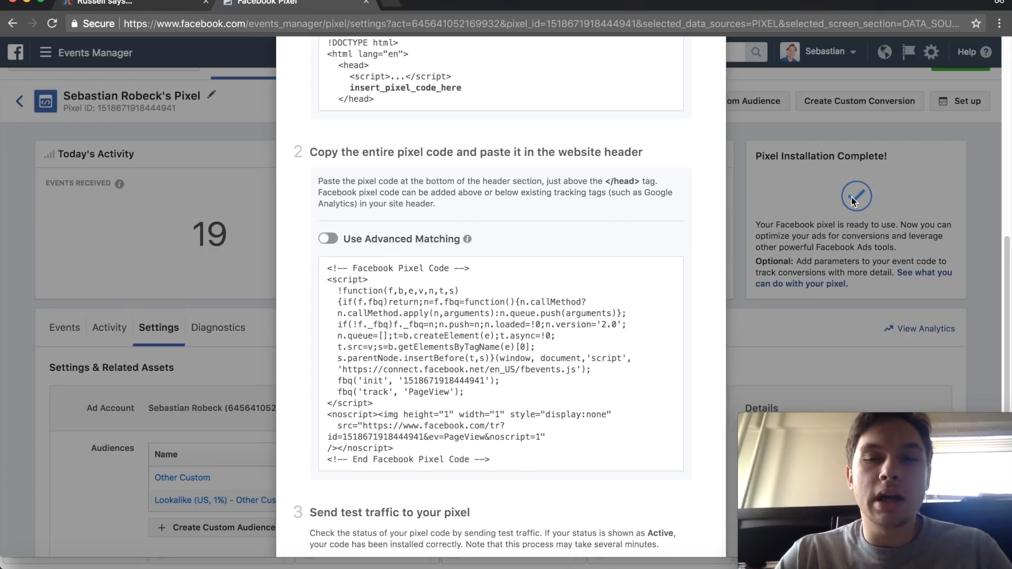
click(763, 182)
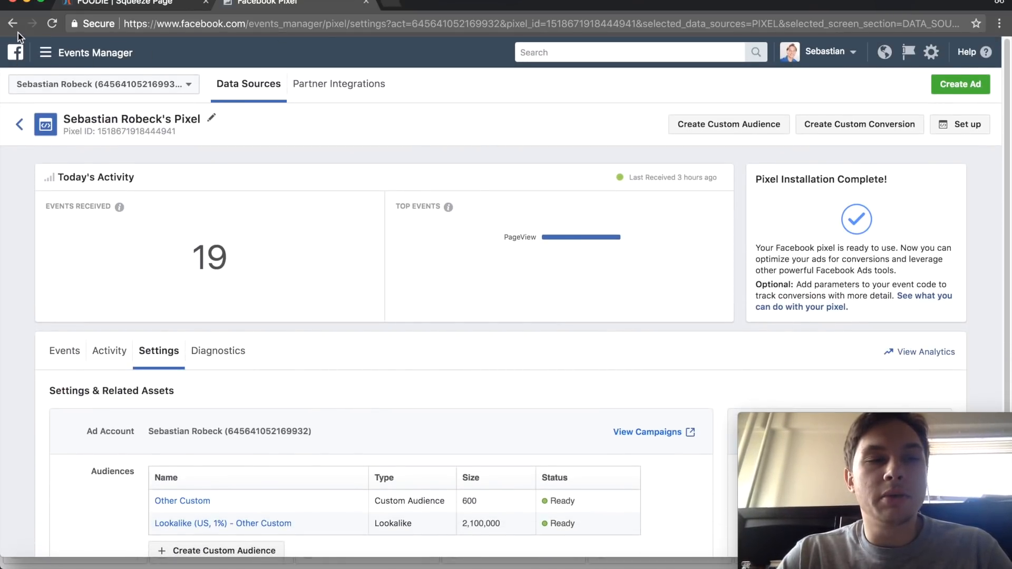
click(40, 54)
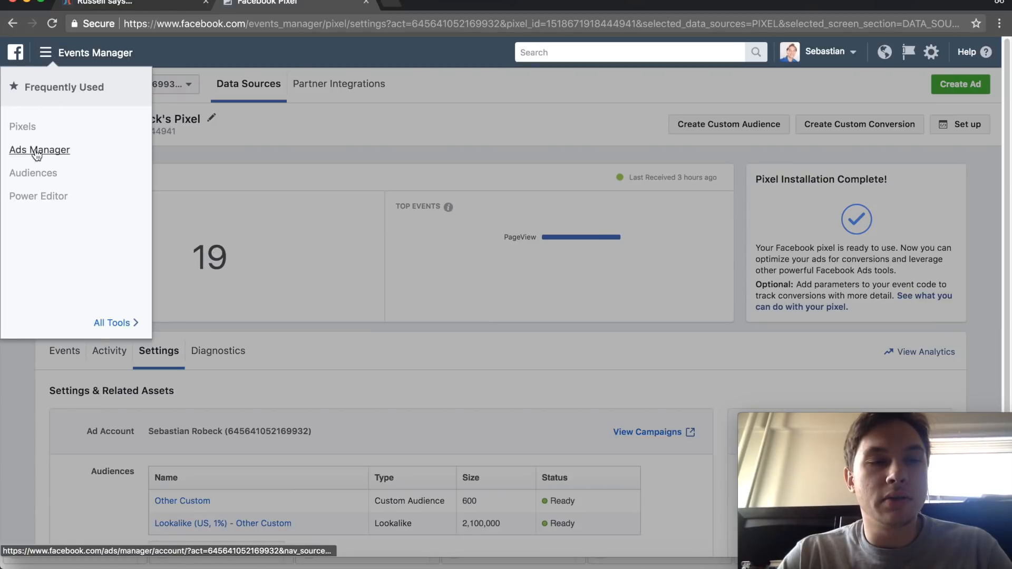
click(36, 152)
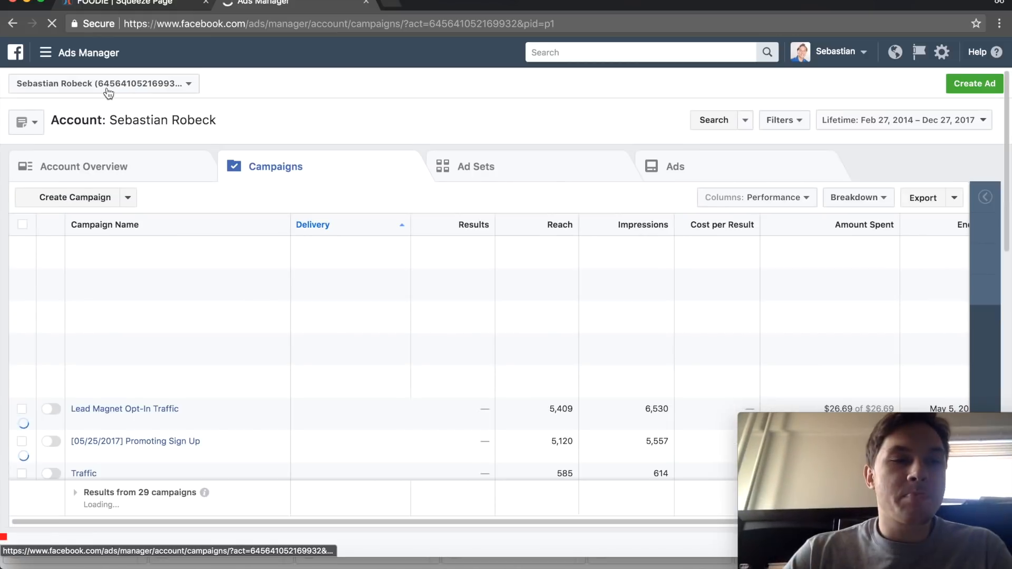
- Go from Ads Manager to the Pixels page, check the available ad accounts and open the existing pixel's details
click(45, 53)
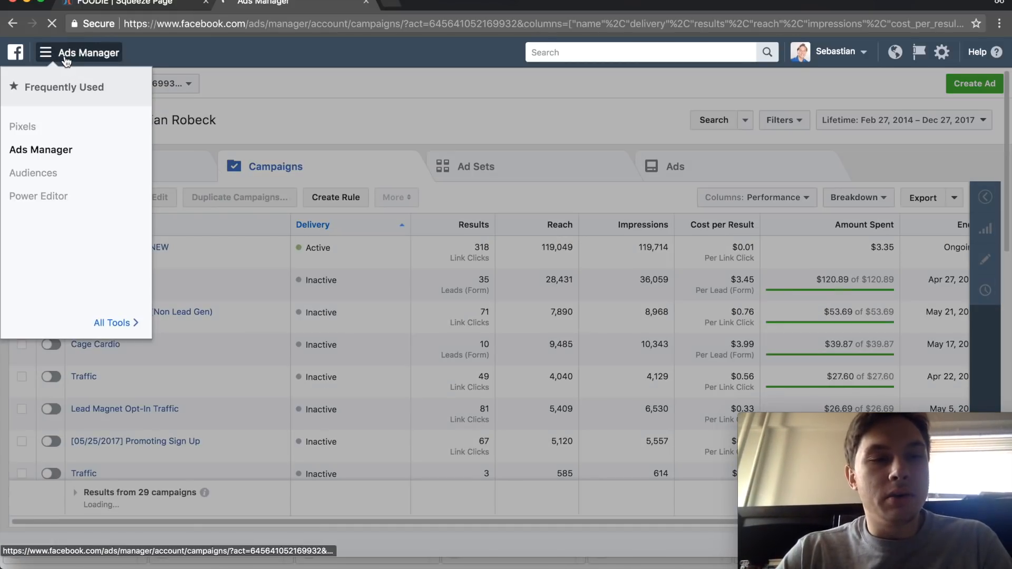
click(24, 125)
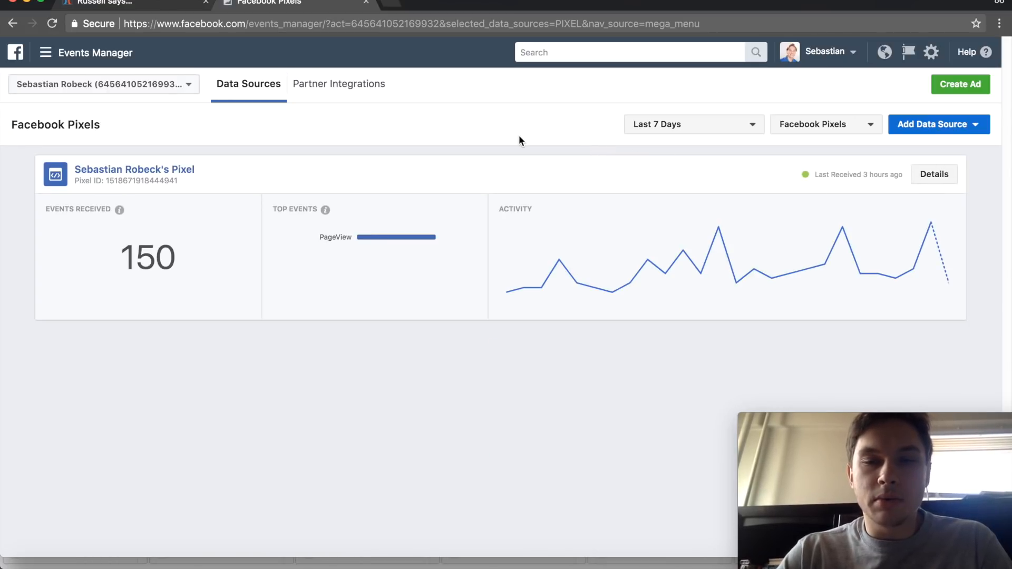
click(116, 92)
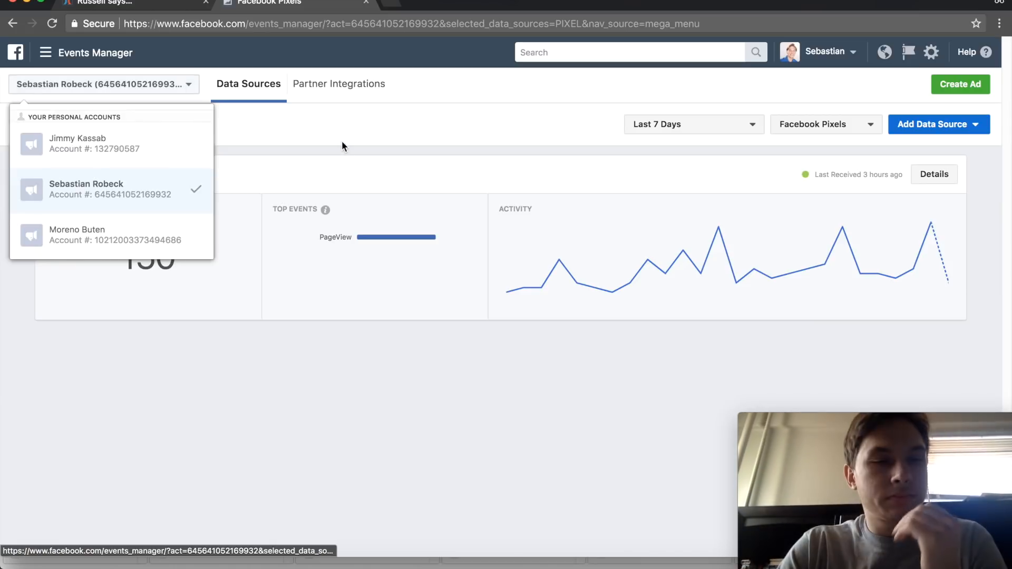
click(326, 140)
click(161, 174)
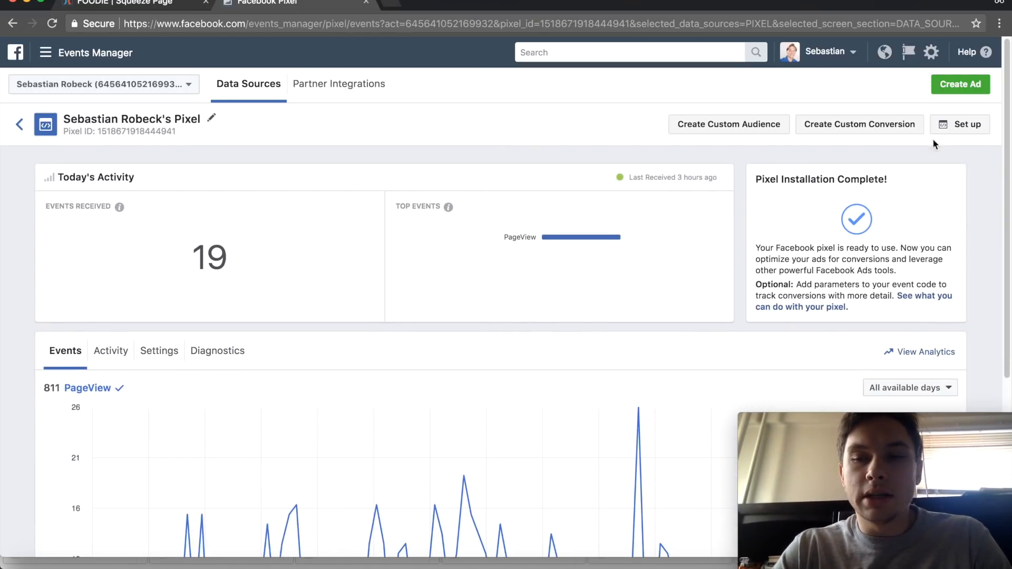
- Set up the Facebook pixel with the manual installation option and copy its entire base code to the clipboard
click(965, 124)
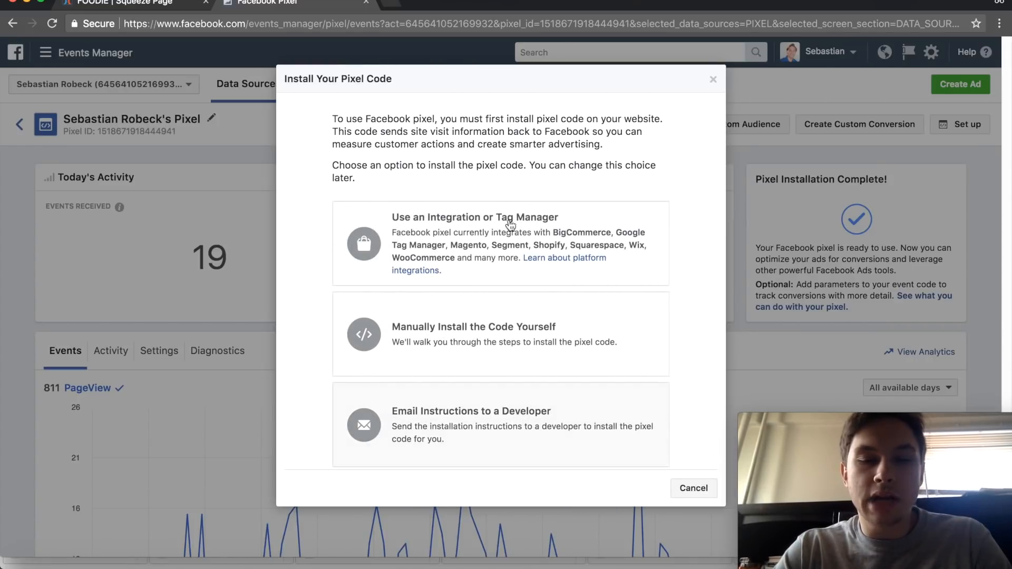
click(500, 336)
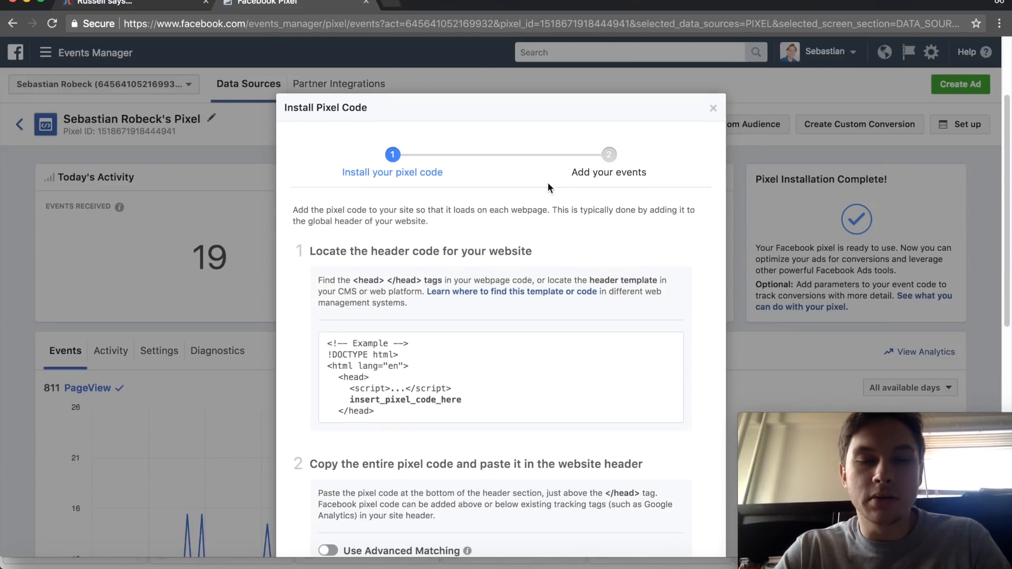
scroll(548, 182, down, 3)
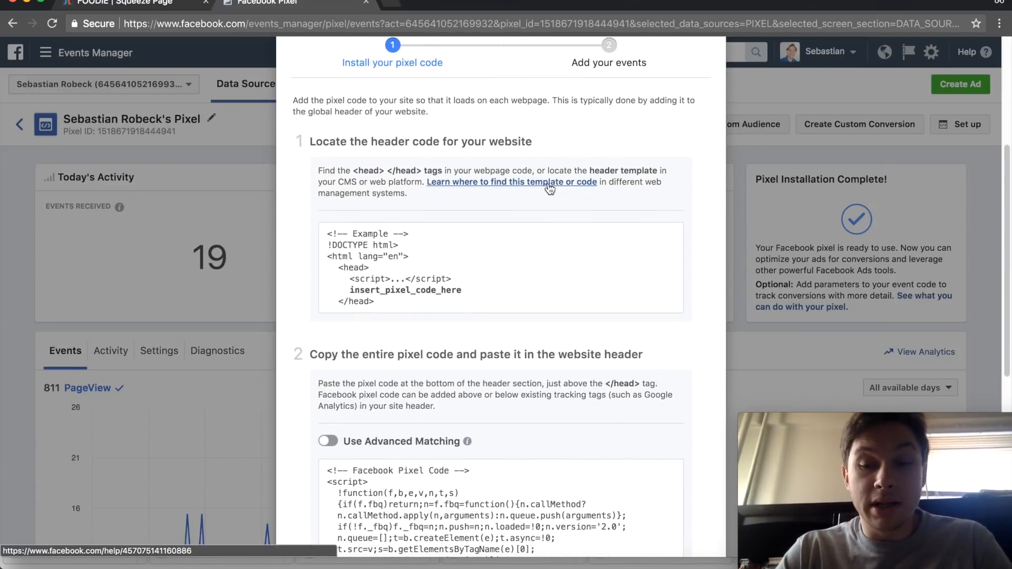
scroll(488, 274, down, 4)
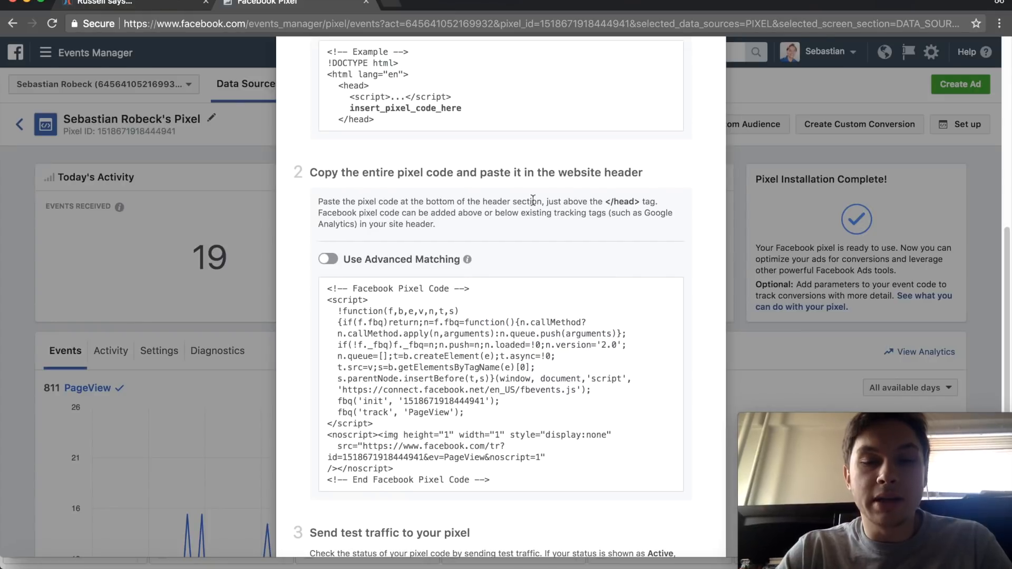
mouse_move(501, 383)
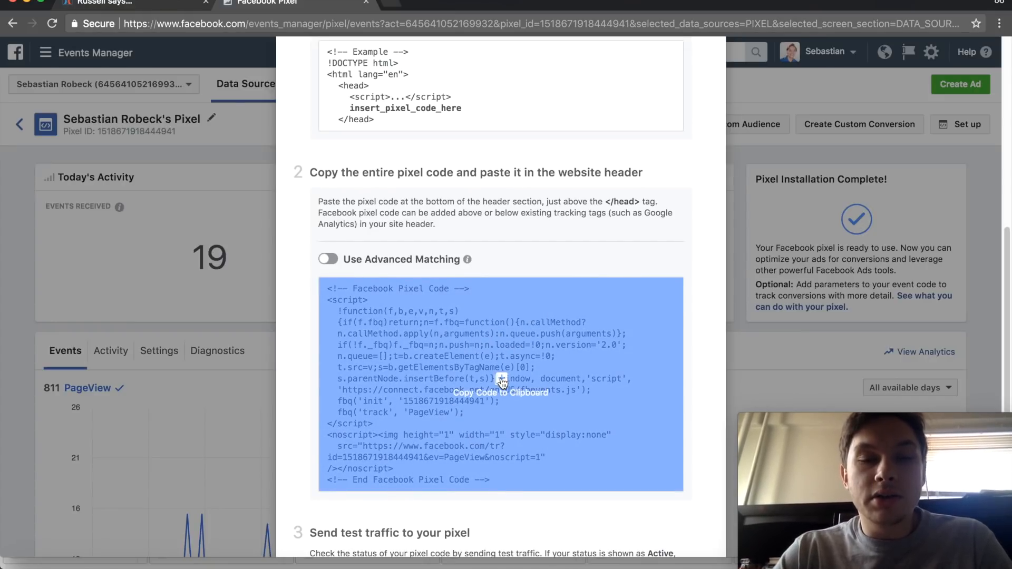
click(501, 383)
scroll(501, 383, down, 2)
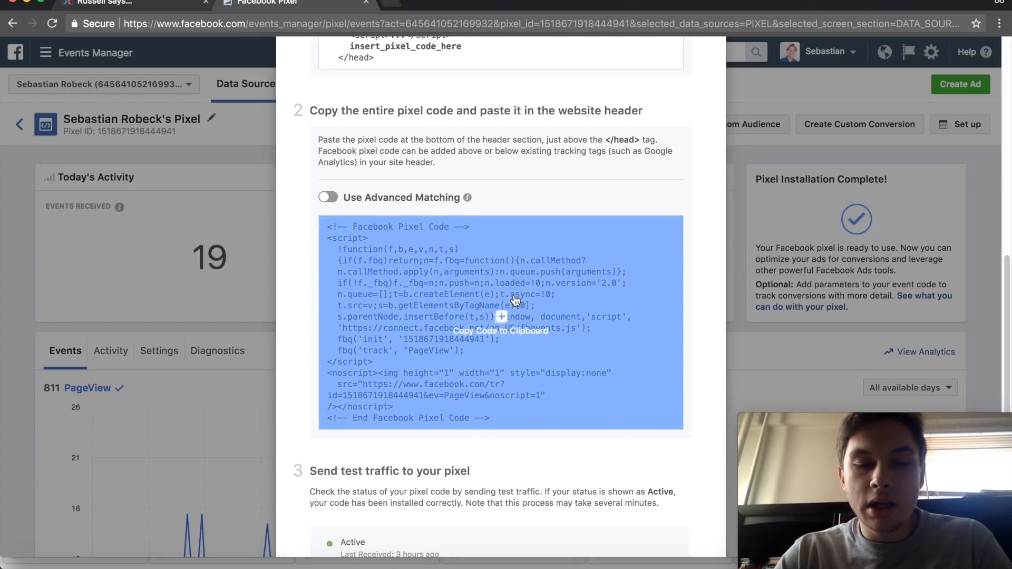
click(515, 299)
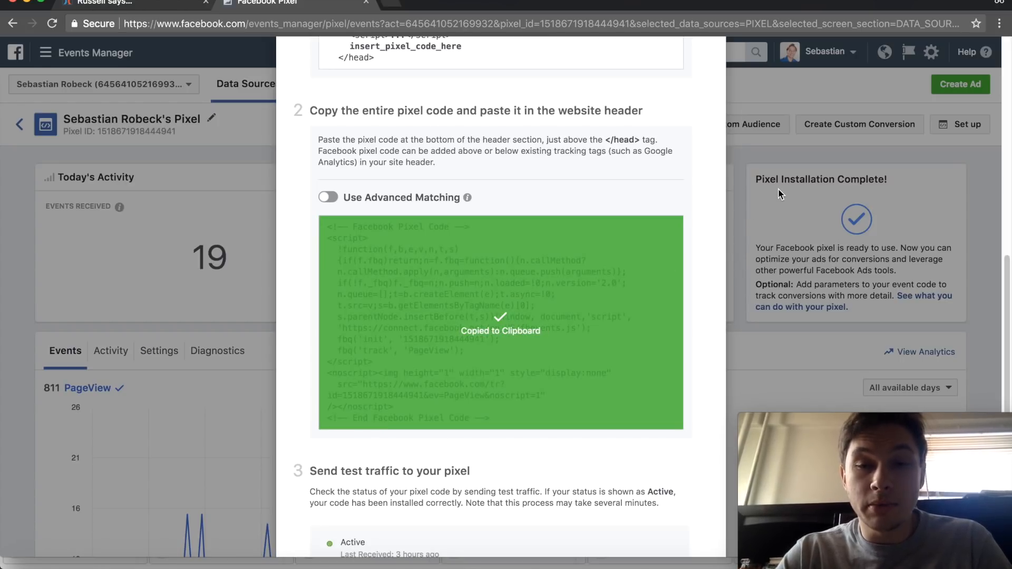
click(780, 194)
- Switch back to the ClickFunnels editor, paste the Facebook pixel code into the Squeeze Page's header tracking code and save the page
click(153, 7)
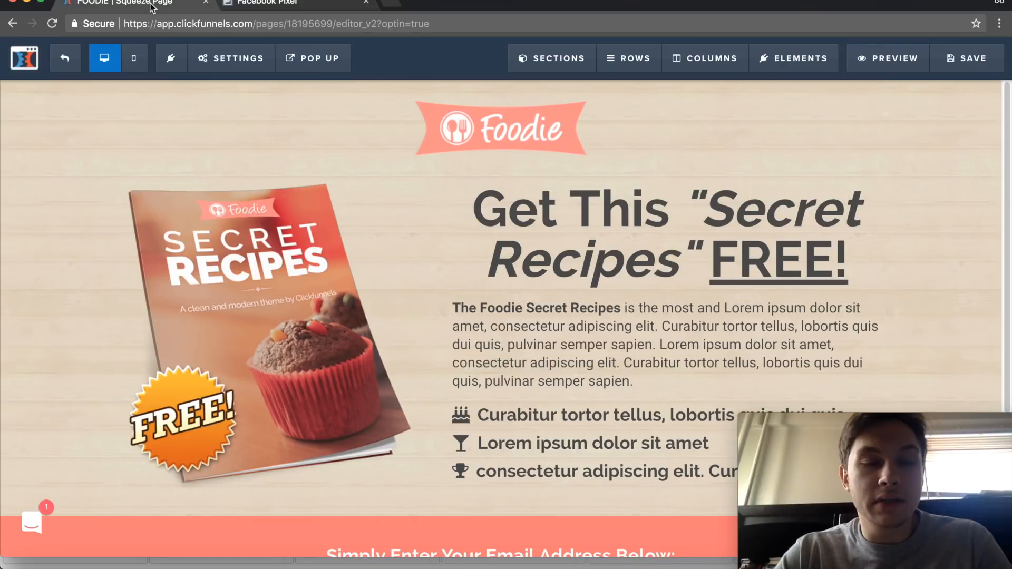
click(231, 58)
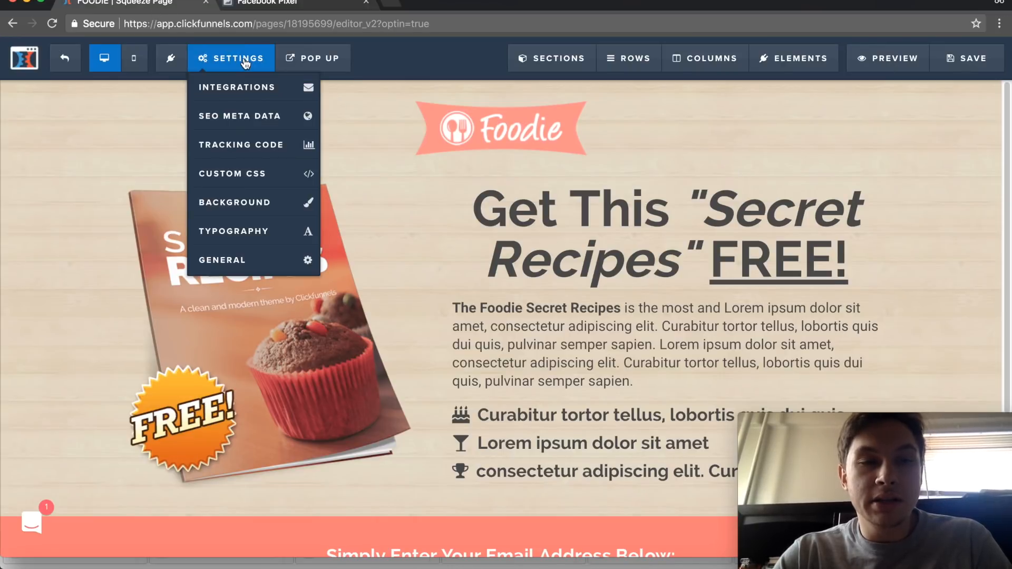
click(244, 144)
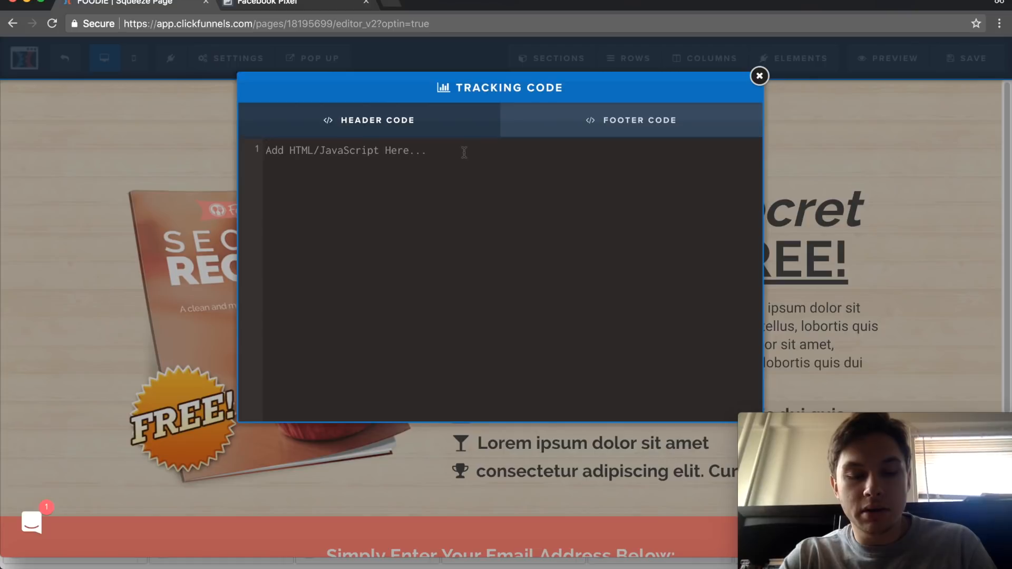
key(super+v)
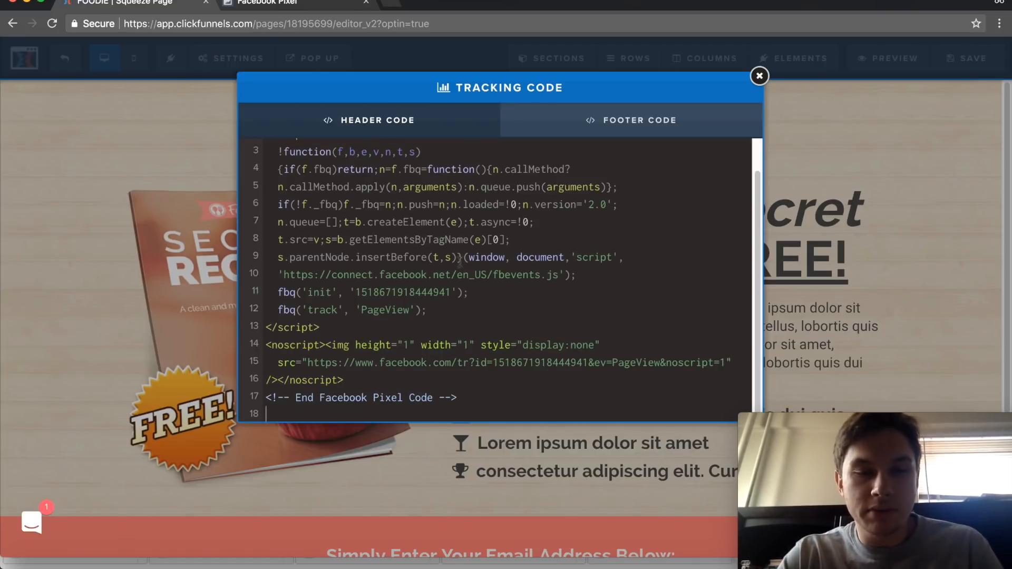
scroll(496, 337, up, 2)
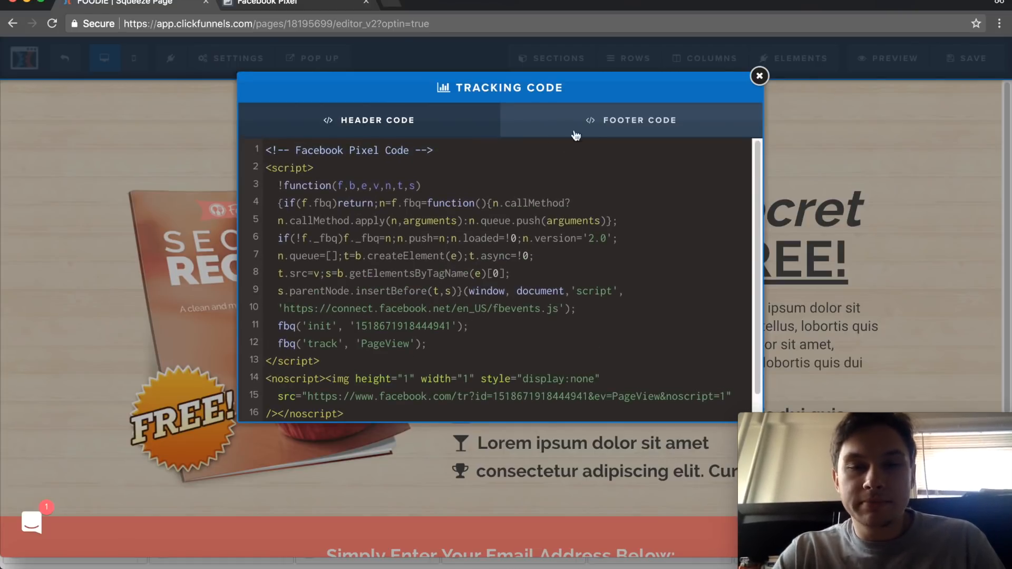
click(759, 78)
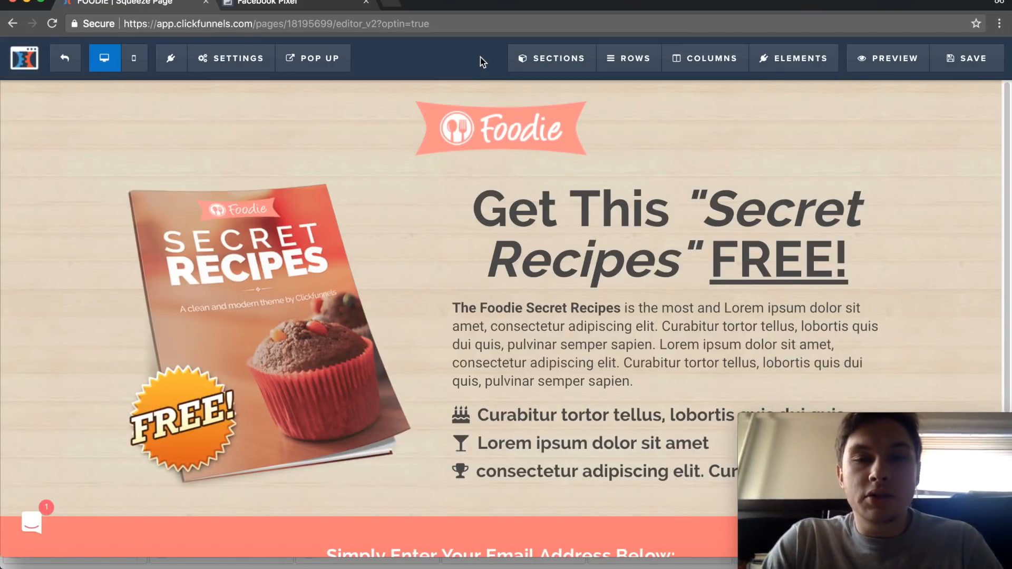
click(964, 70)
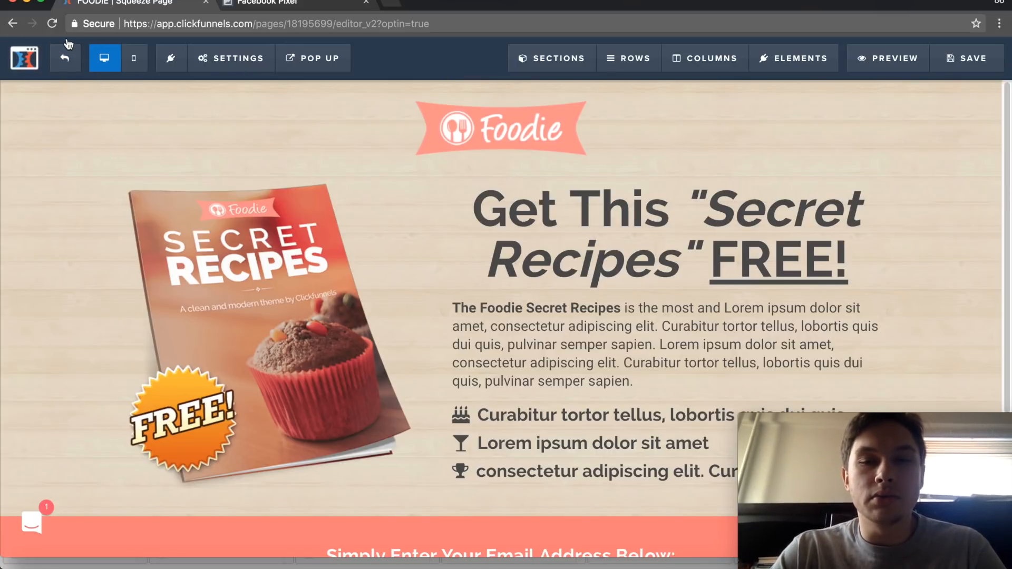
- Preview the Squeeze Page, dismiss its "Leaving So Soon?" pop-up, and close the preview and Facebook pages
click(890, 58)
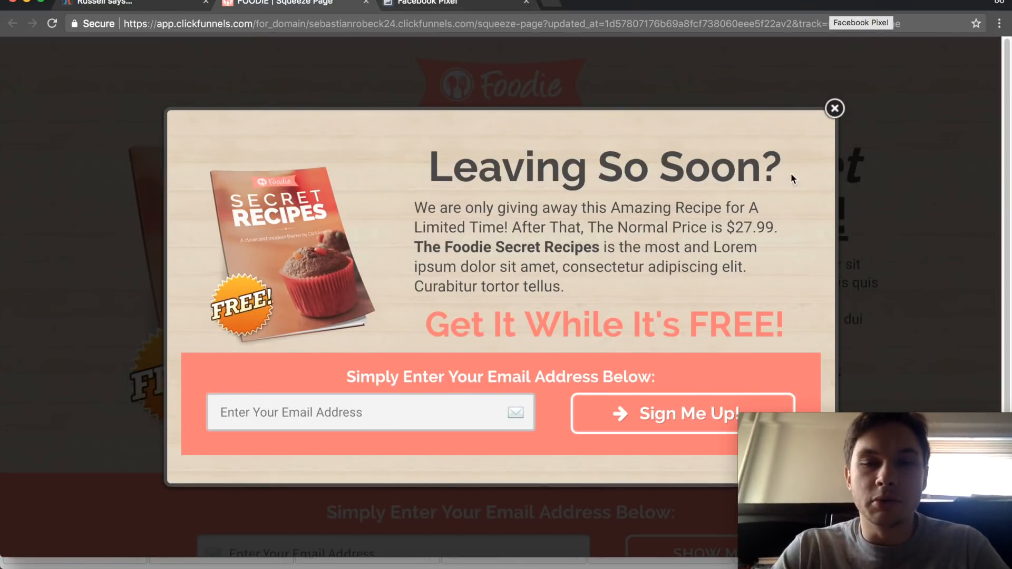
click(834, 108)
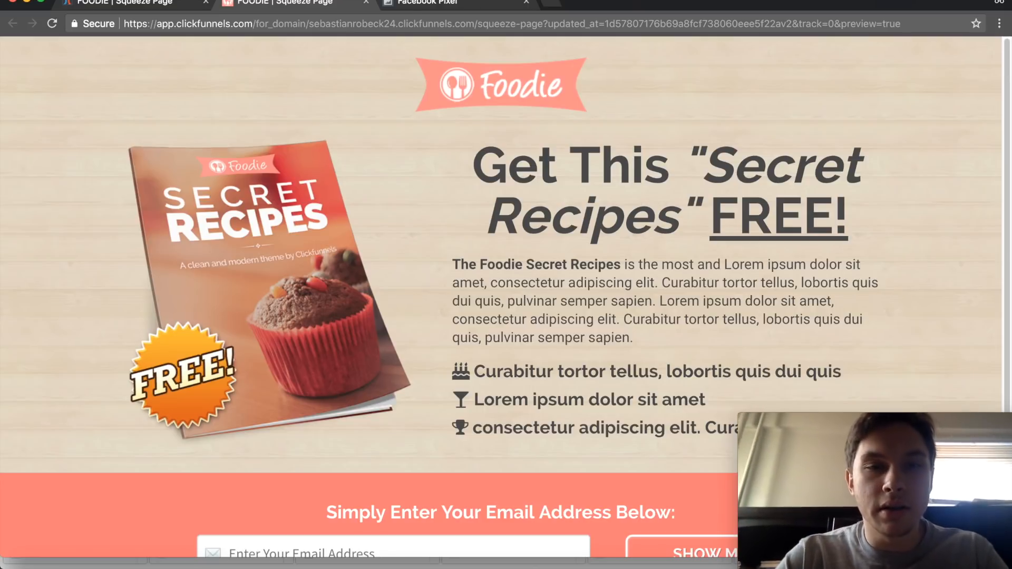
click(366, 2)
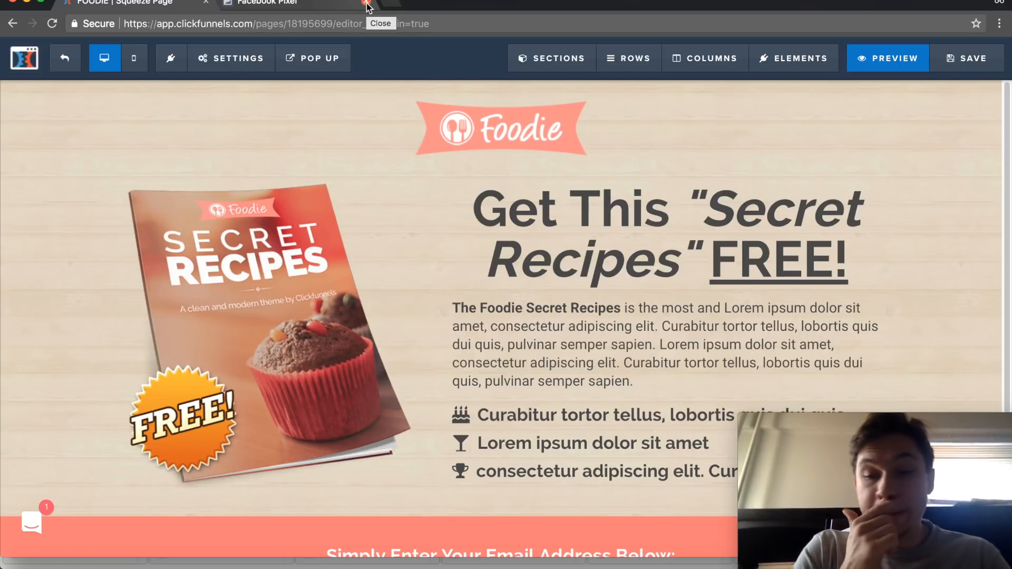
click(366, 3)
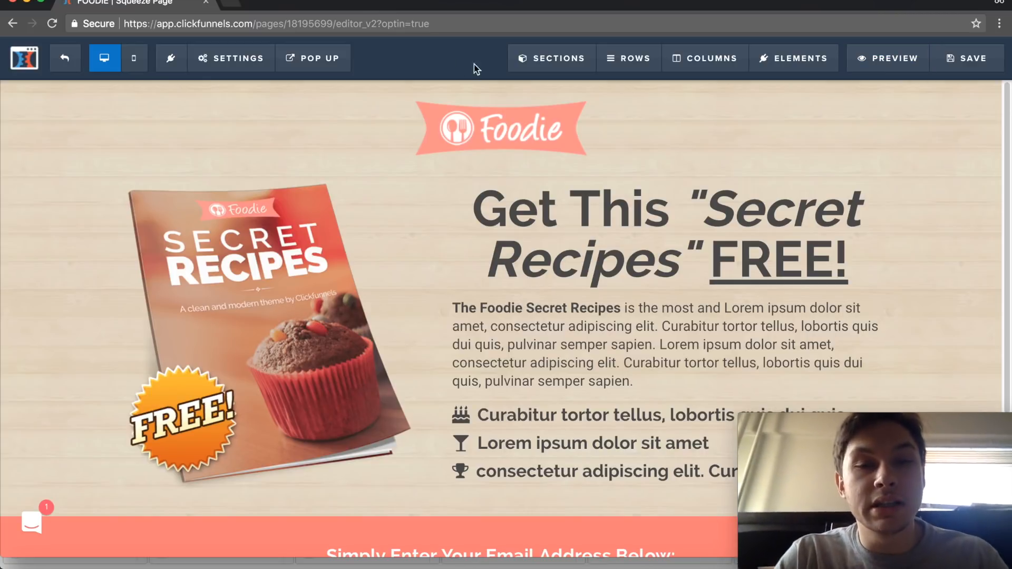
- Return to the Squeeze Page's funnel step overview and examine its split test option, step actions and archived pages
click(66, 61)
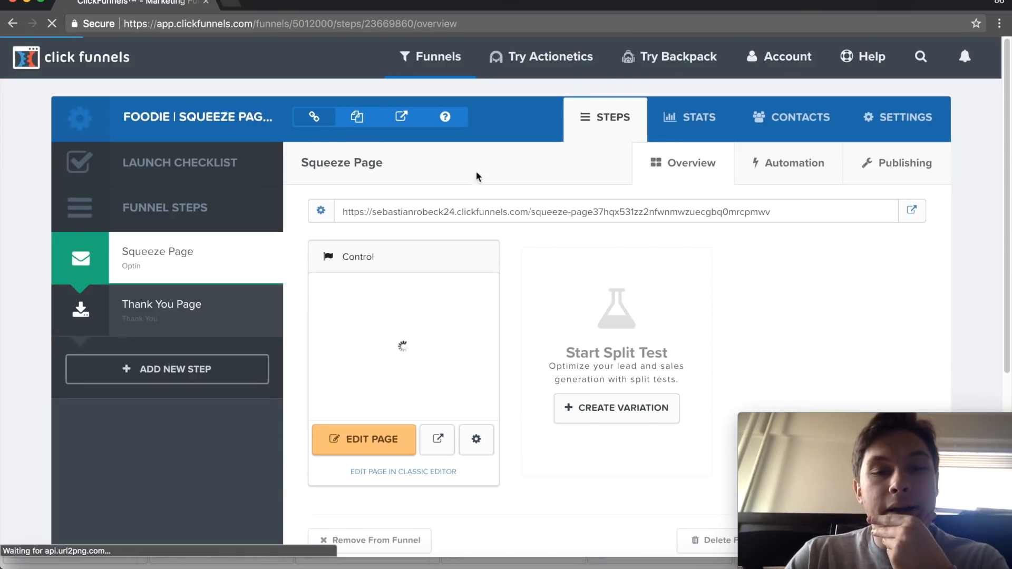
scroll(488, 158, down, 1)
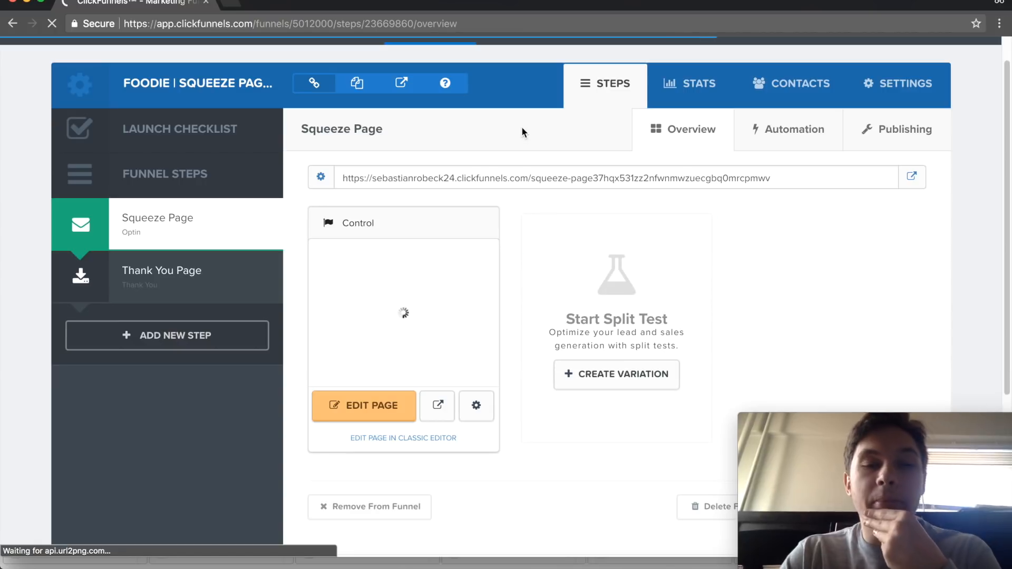
scroll(485, 118, up, 1)
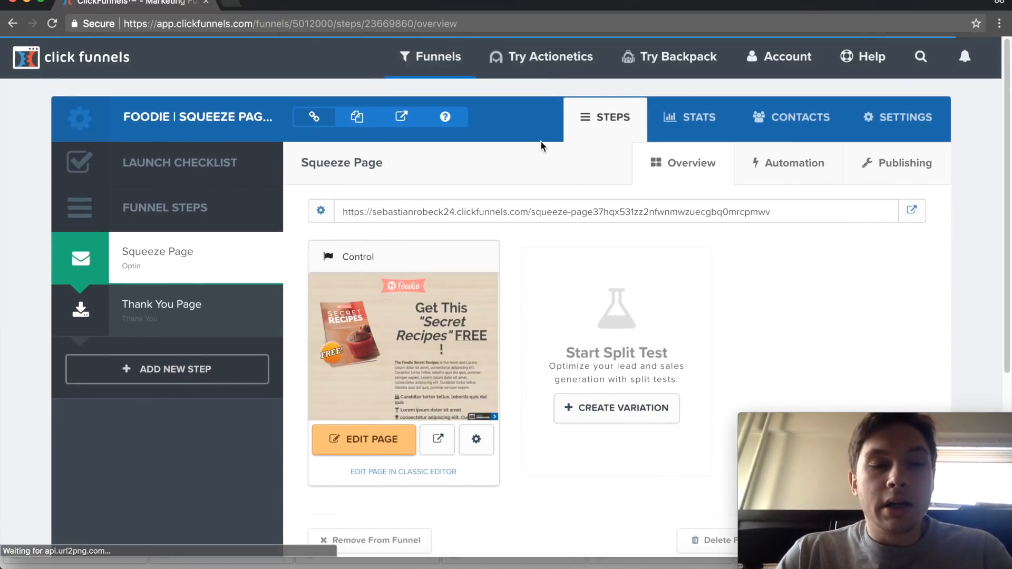
scroll(537, 150, down, 3)
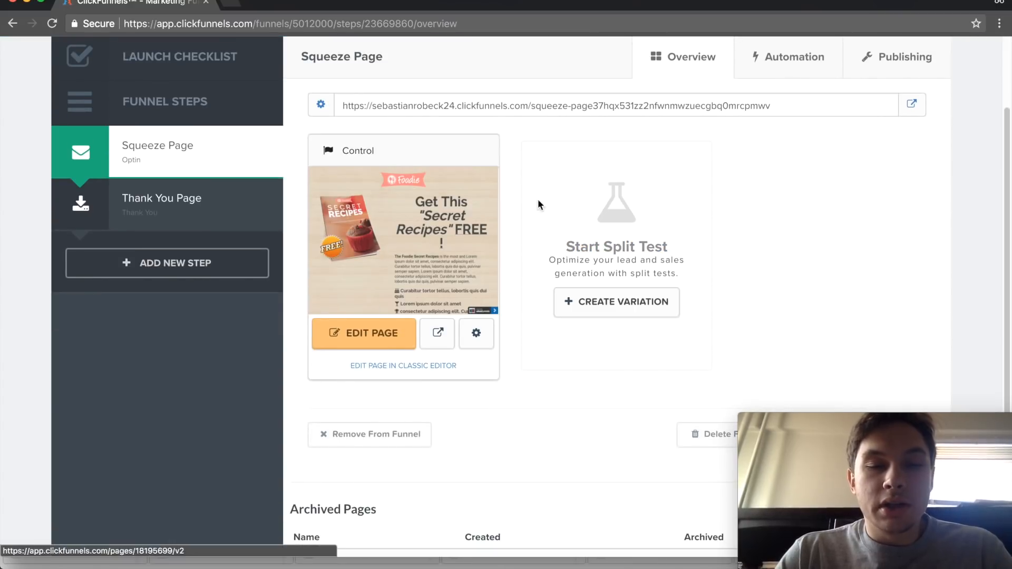
scroll(493, 94, up, 1)
scroll(493, 94, down, 5)
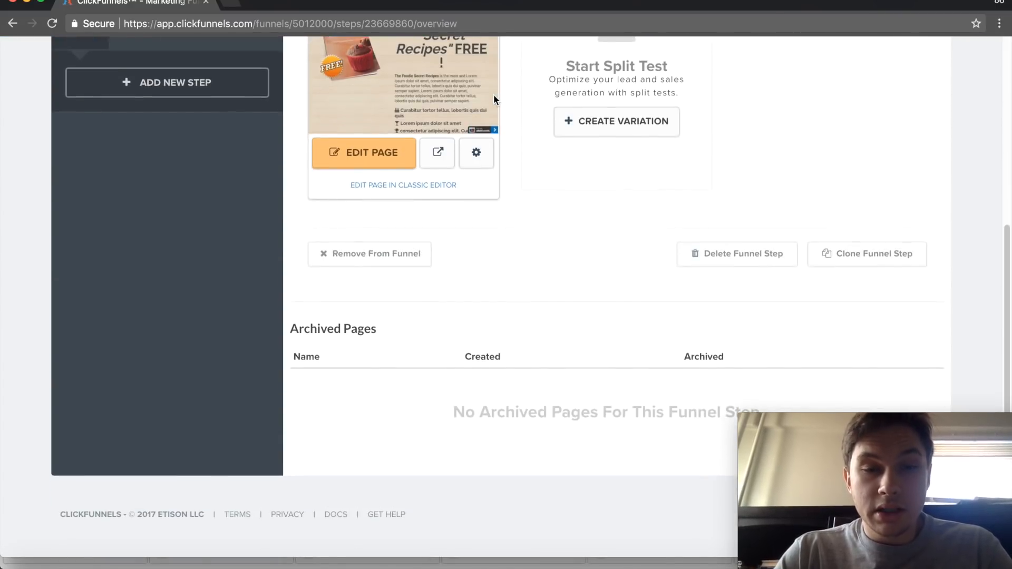
scroll(494, 94, up, 8)
scroll(493, 96, up, 2)
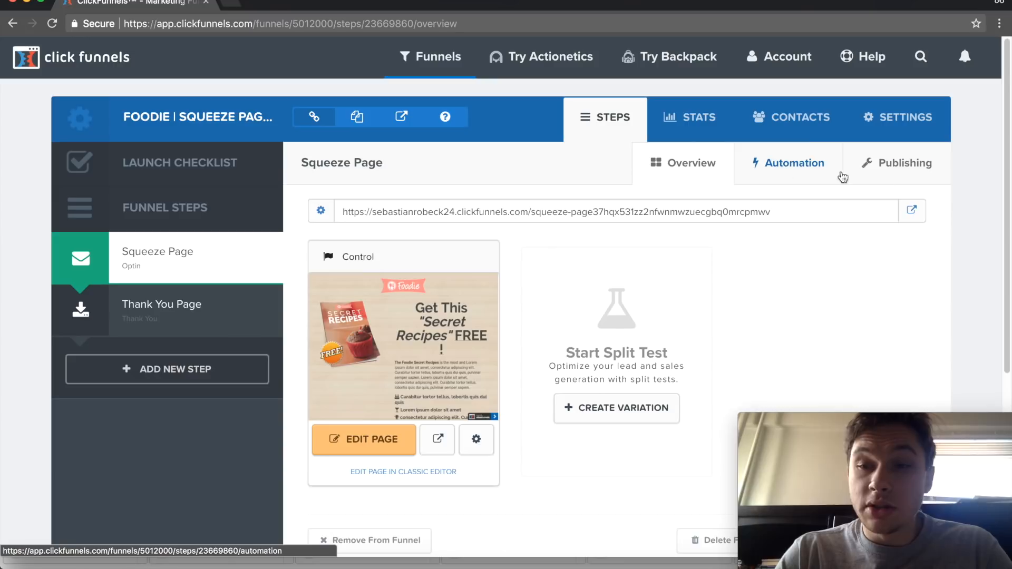
- Open the Squeeze Page's Publishing settings and review the step name, path and sharing options
click(929, 168)
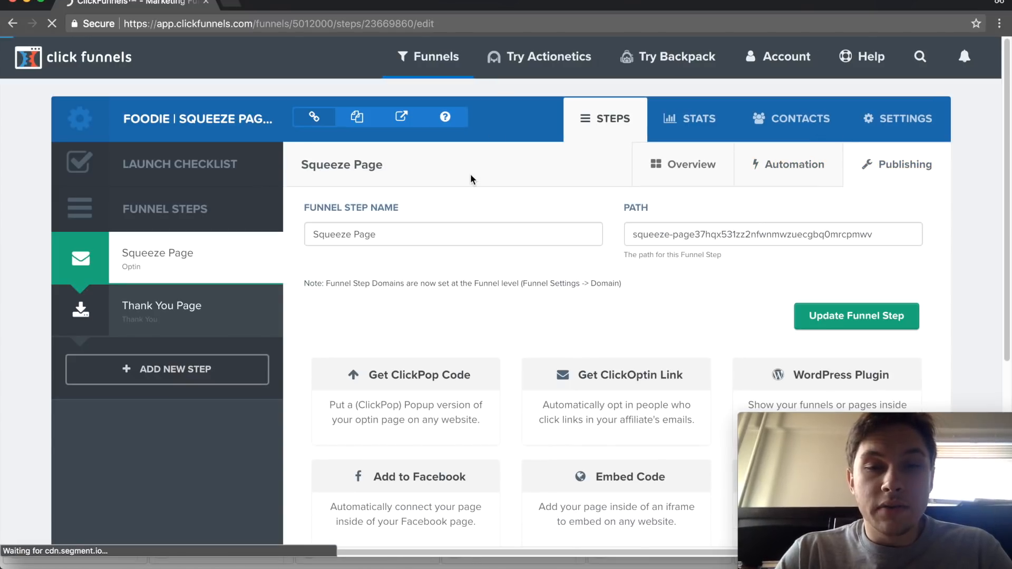
scroll(470, 178, down, 3)
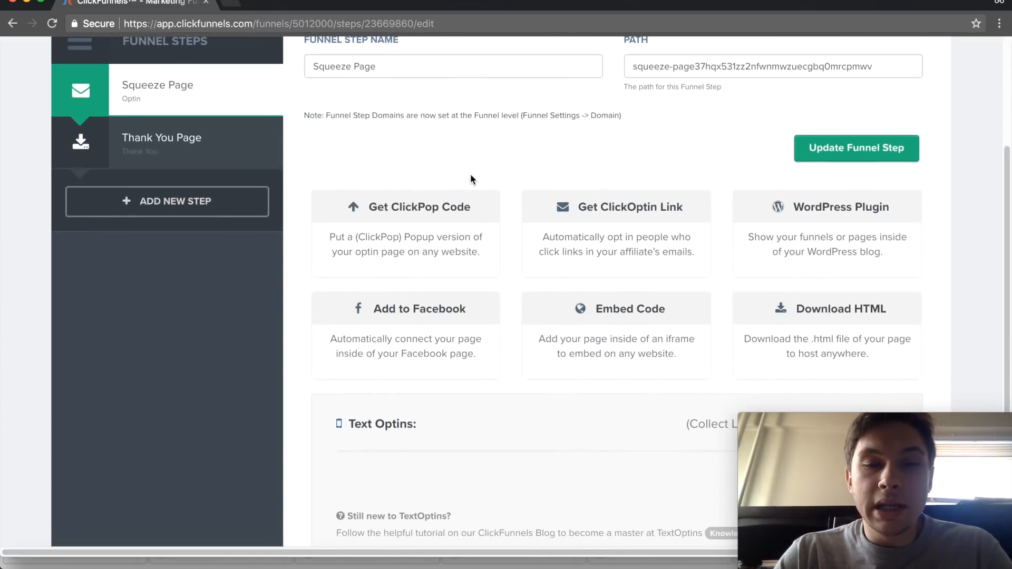
scroll(495, 156, up, 3)
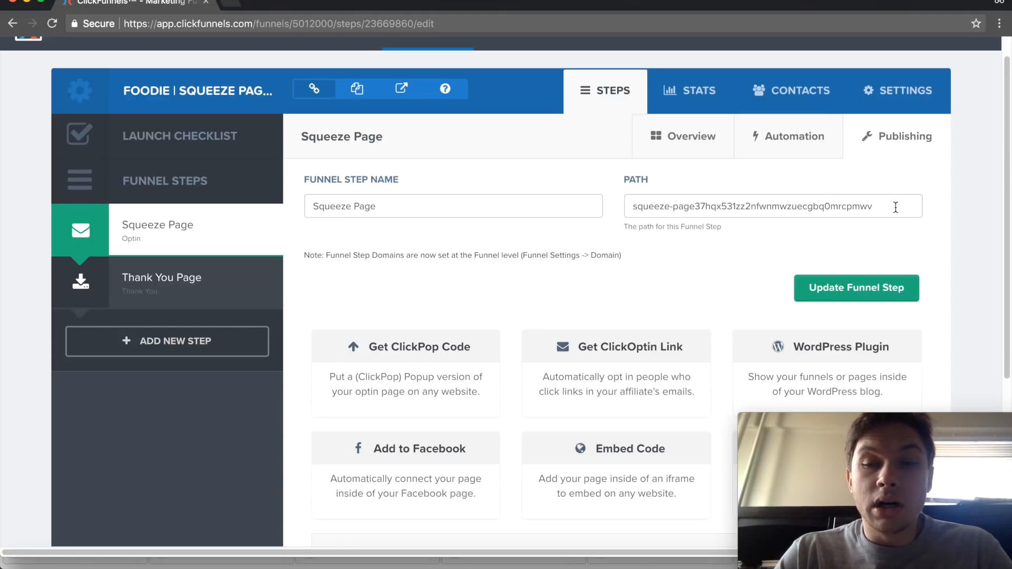
- Replace the Squeeze Page's path with secret-recipes in its publishing settings
drag(896, 207, 681, 193)
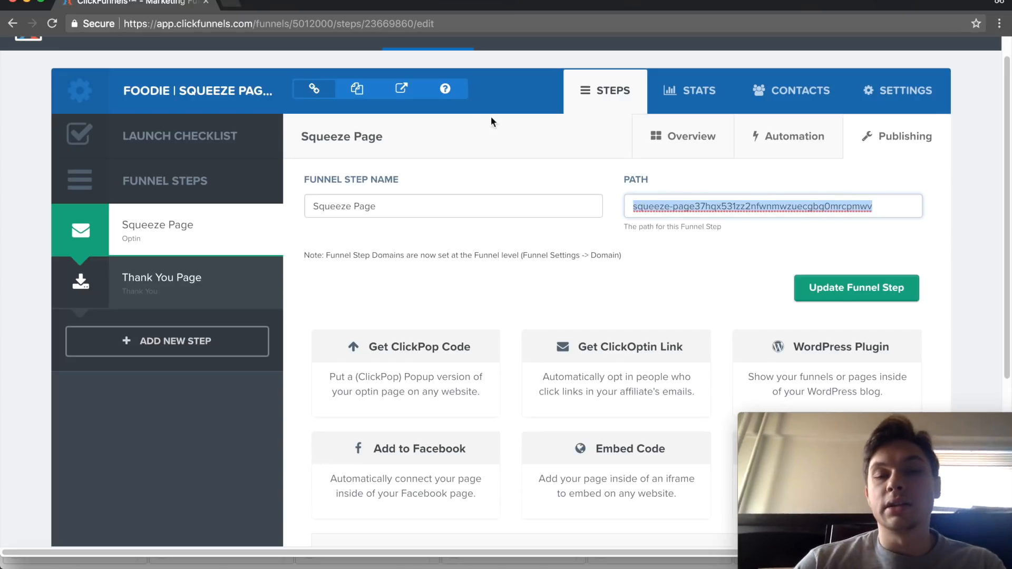
text(secret-recipes)
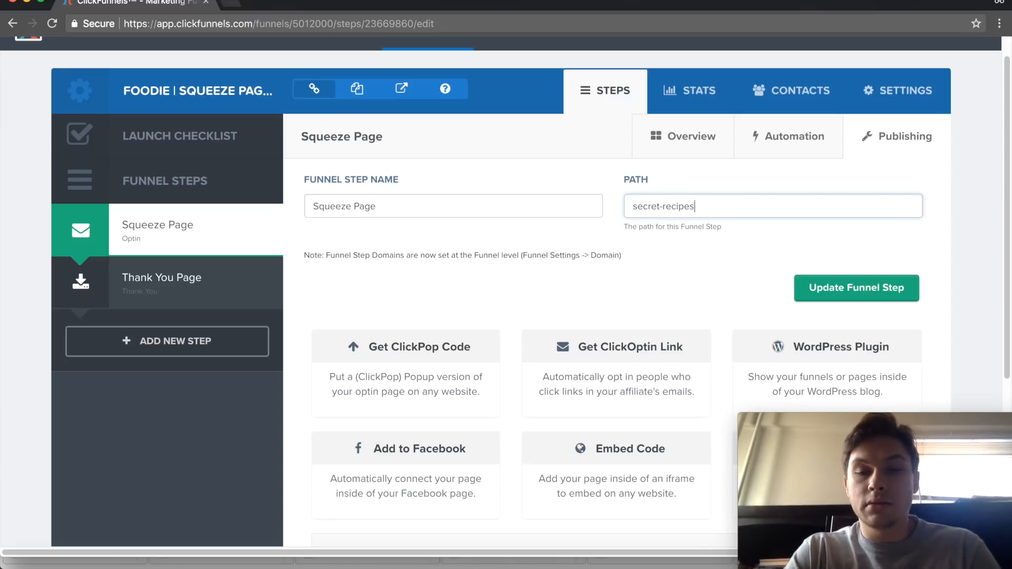
click(514, 130)
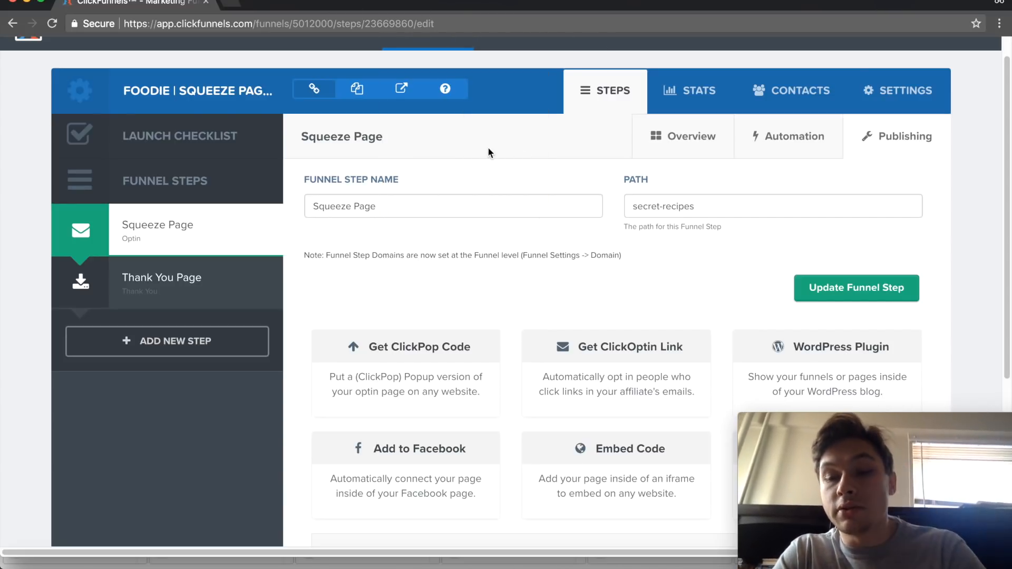
- Review the Squeeze Page's publishing options, including the WordPress plugin, Facebook, embed code, HTML download and text optins
scroll(488, 152, down, 5)
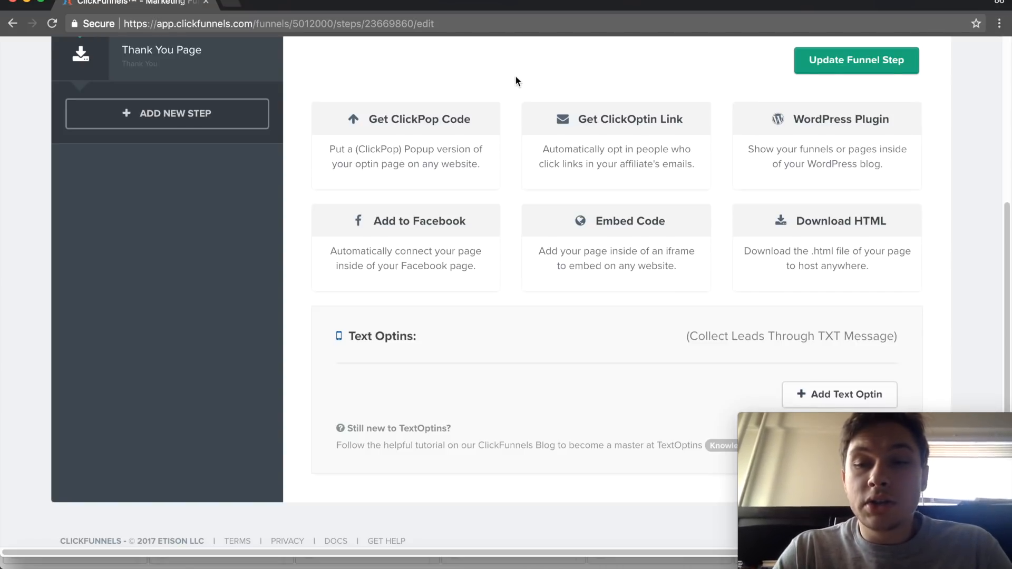
scroll(515, 76, up, 1)
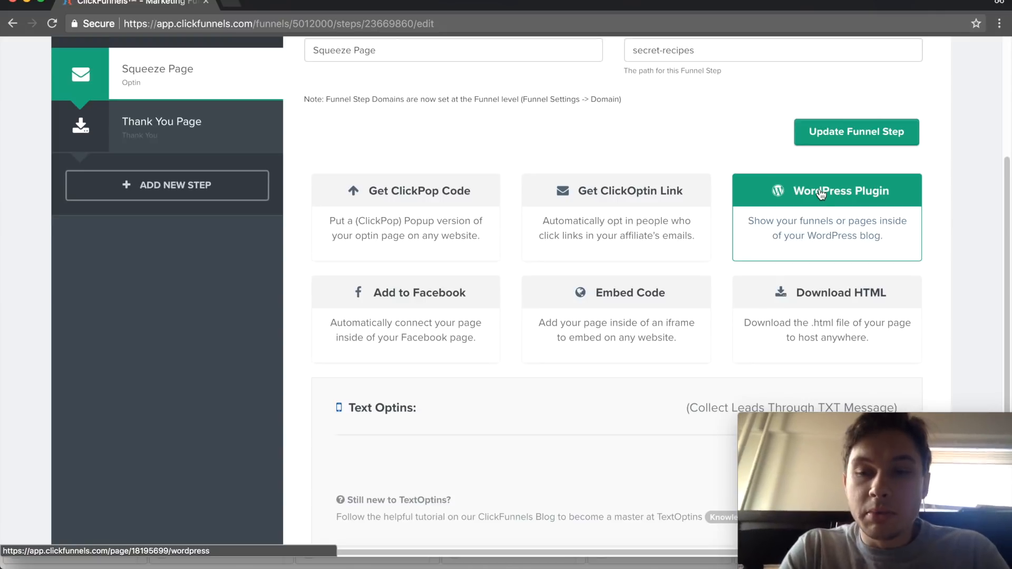
scroll(523, 150, down, 3)
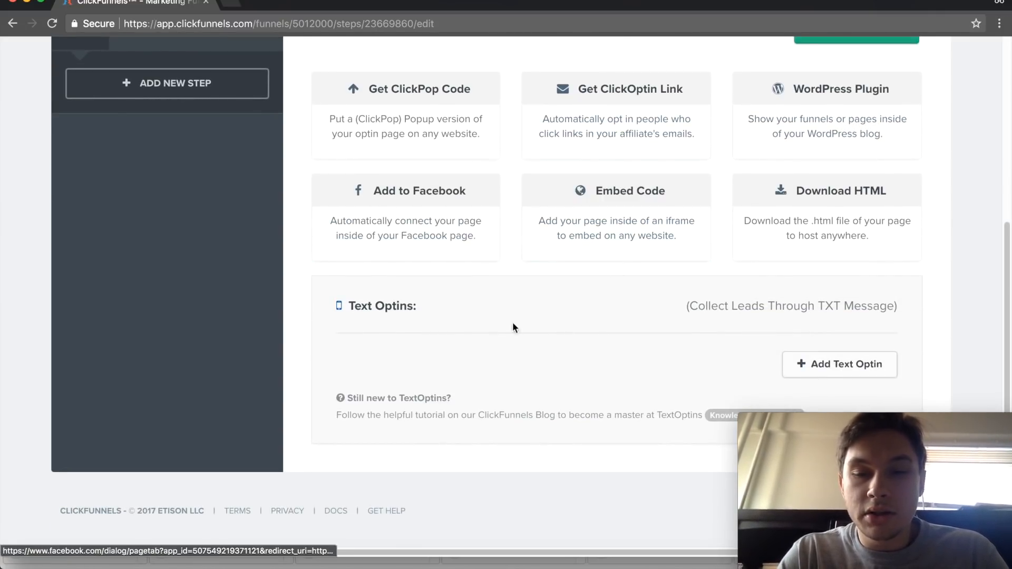
scroll(605, 305, up, 10)
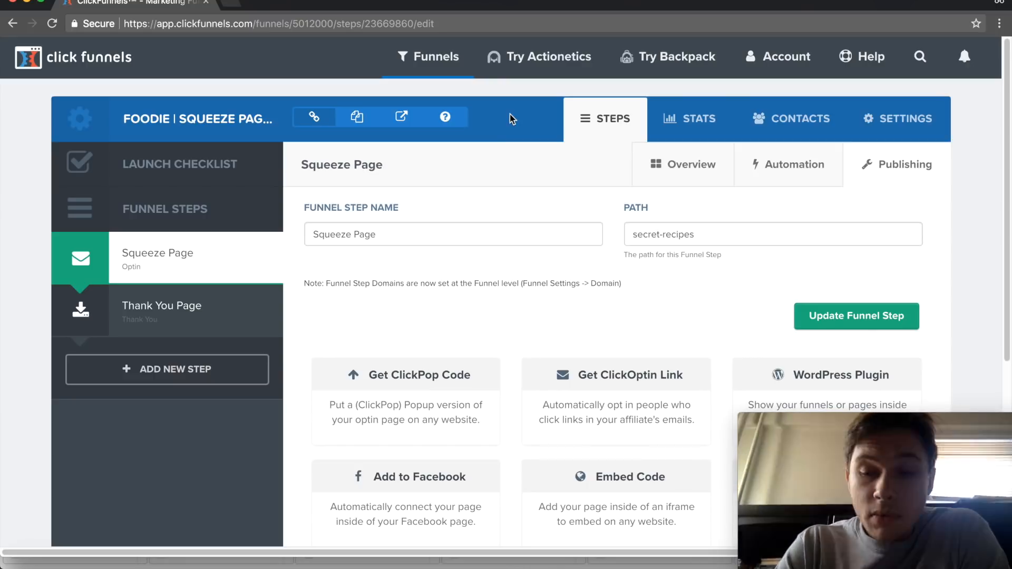
mouse_move(448, 74)
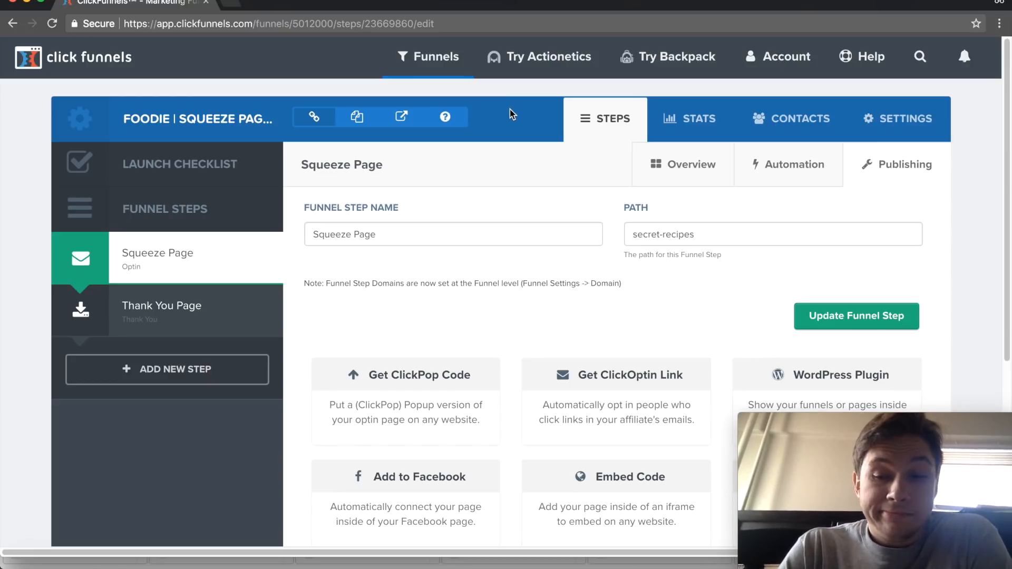
- Open the settings of the FOODIE squeeze page funnel and check its general fields and domain choices
click(870, 118)
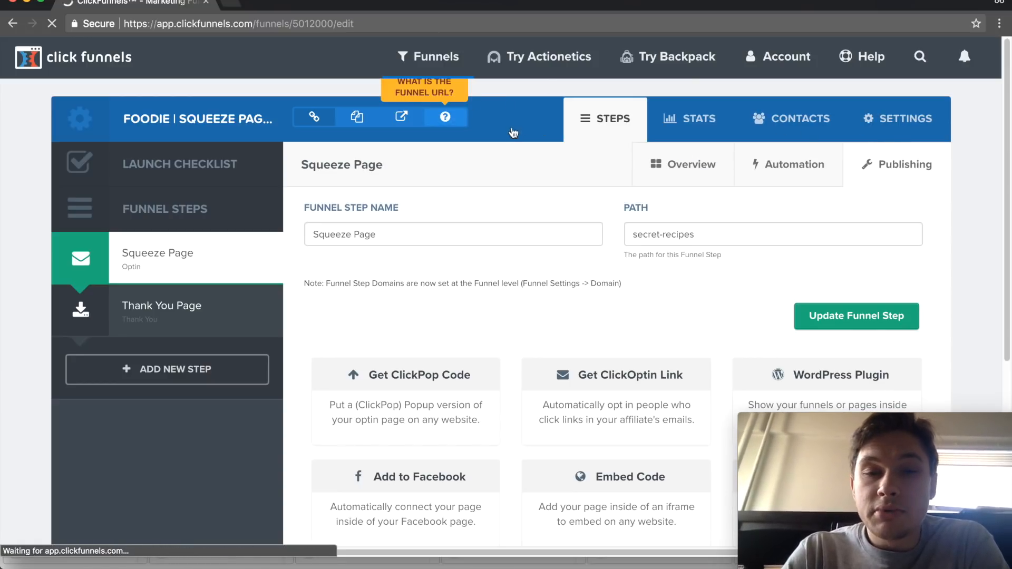
scroll(501, 162, down, 4)
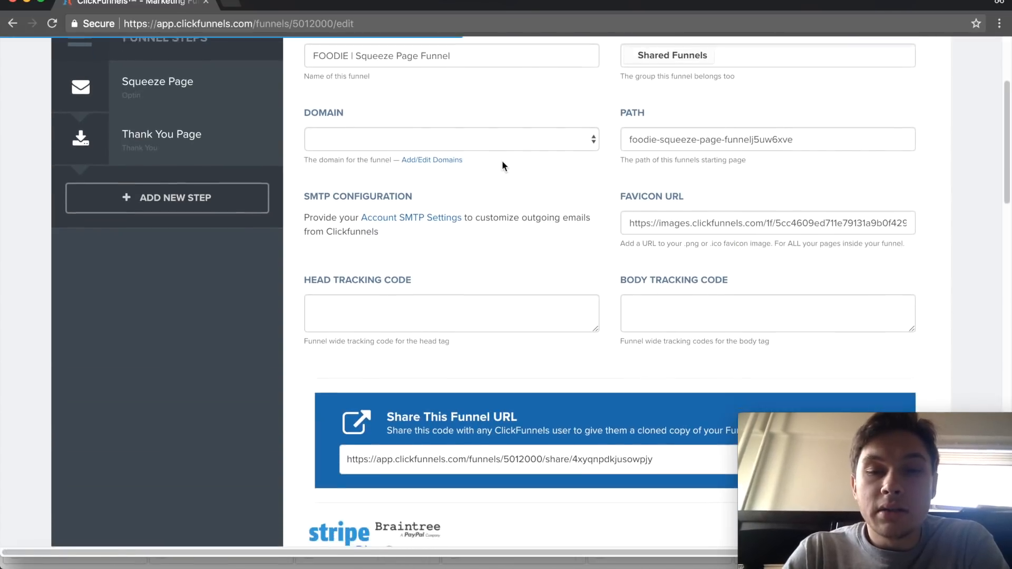
scroll(501, 166, up, 3)
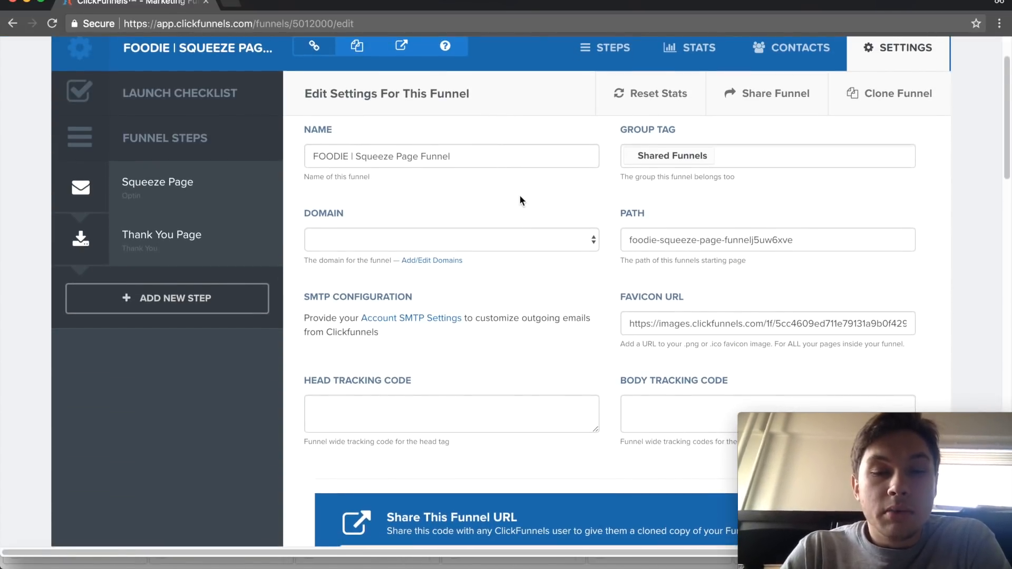
click(493, 238)
click(503, 190)
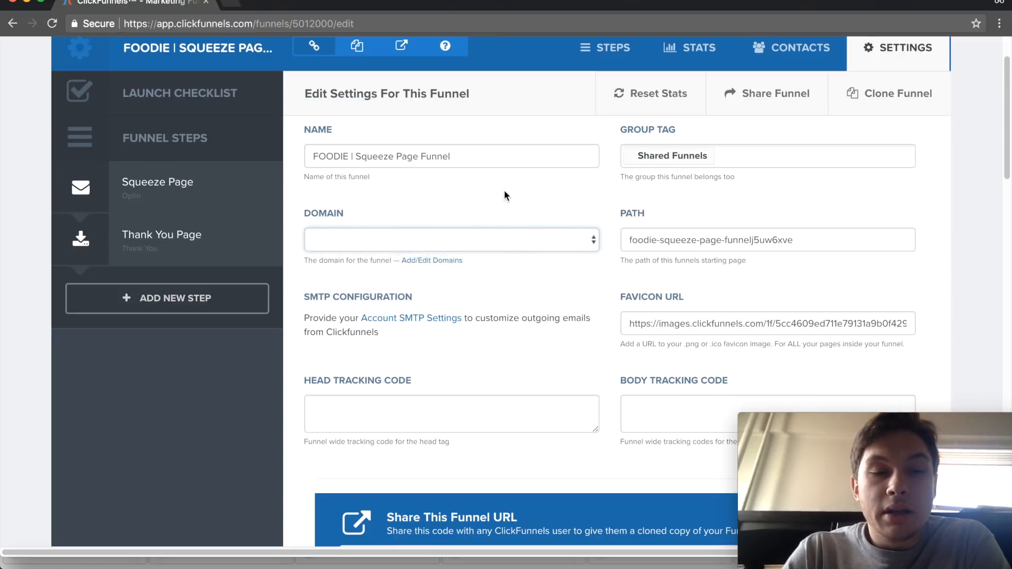
- Review the funnel's integration settings, including the Zapier zaps, webhooks and 3rd party membership access
scroll(504, 190, down, 8)
scroll(504, 194, down, 8)
scroll(504, 194, up, 10)
scroll(503, 193, down, 15)
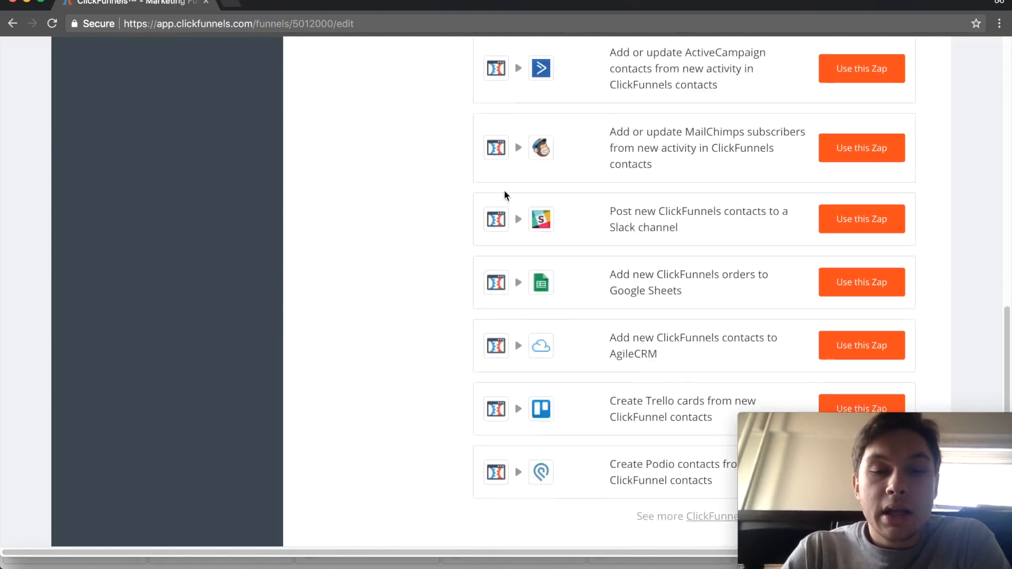
scroll(505, 195, up, 10)
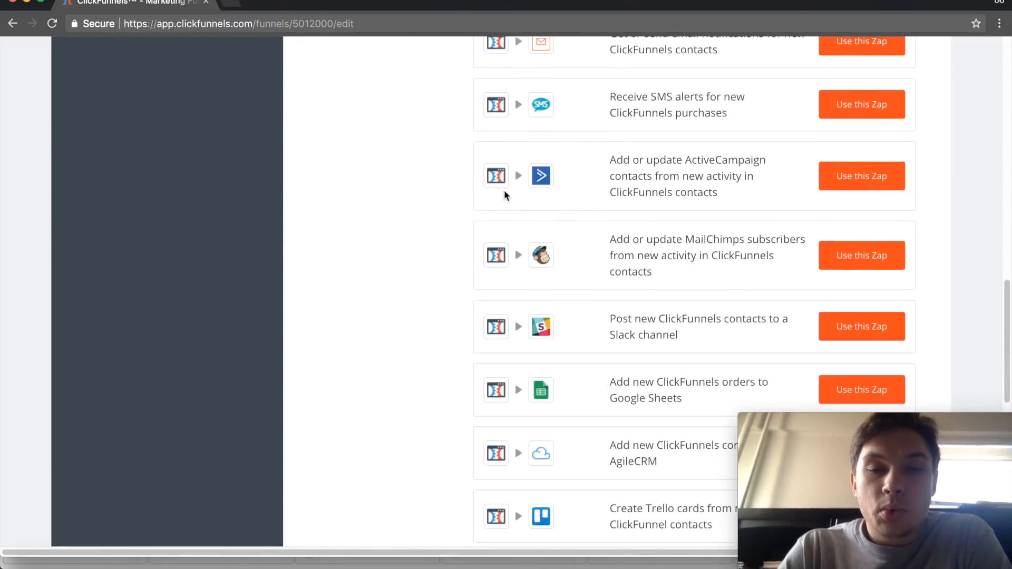
scroll(505, 195, down, 9)
scroll(504, 195, down, 3)
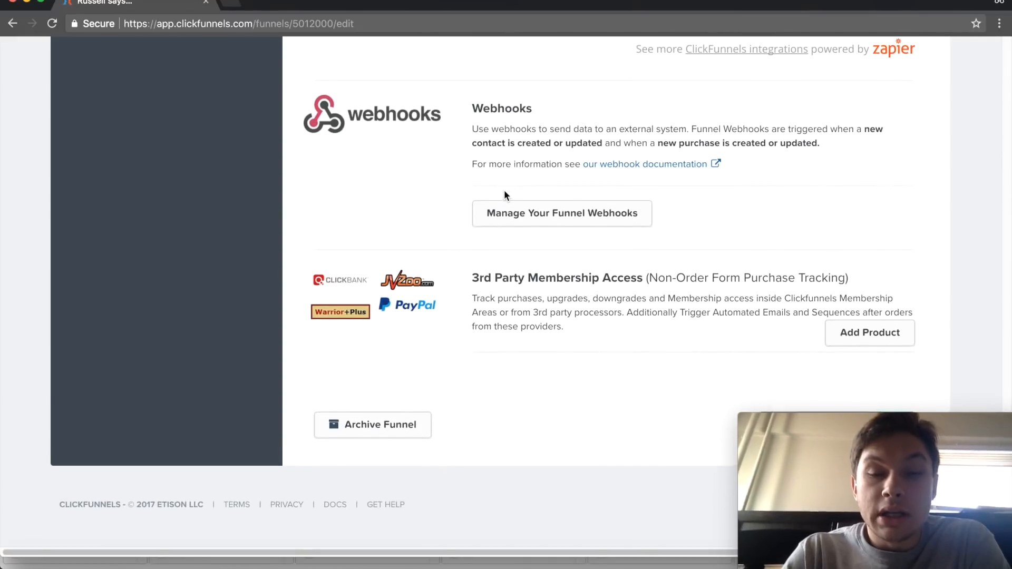
mouse_move(808, 421)
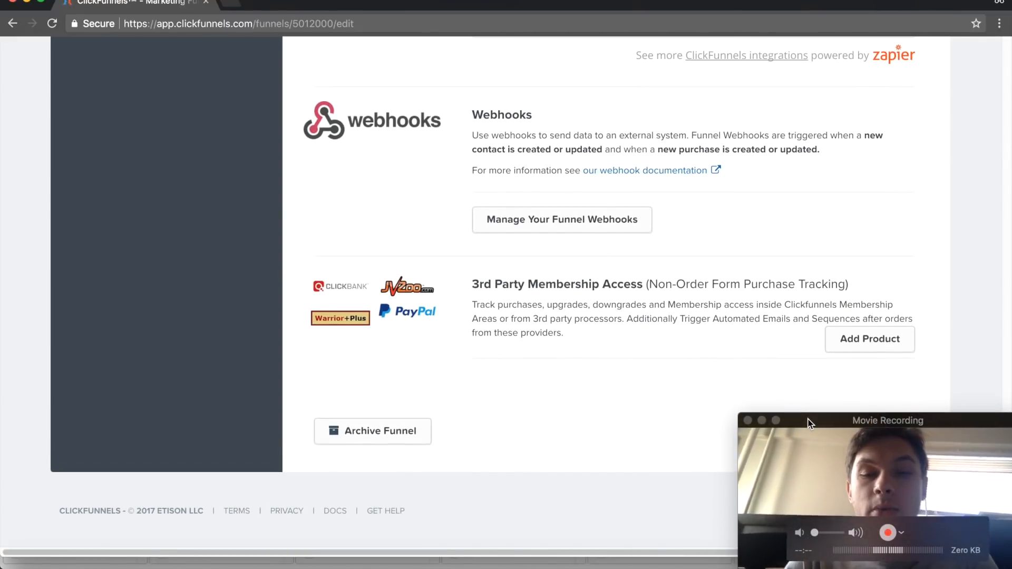
drag(853, 422, 504, 422)
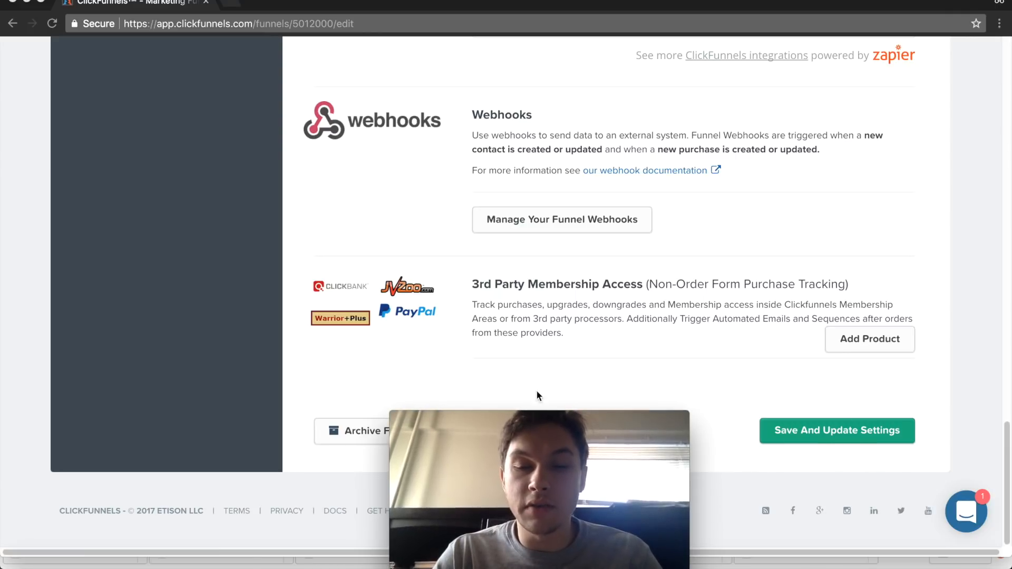
drag(511, 418, 854, 429)
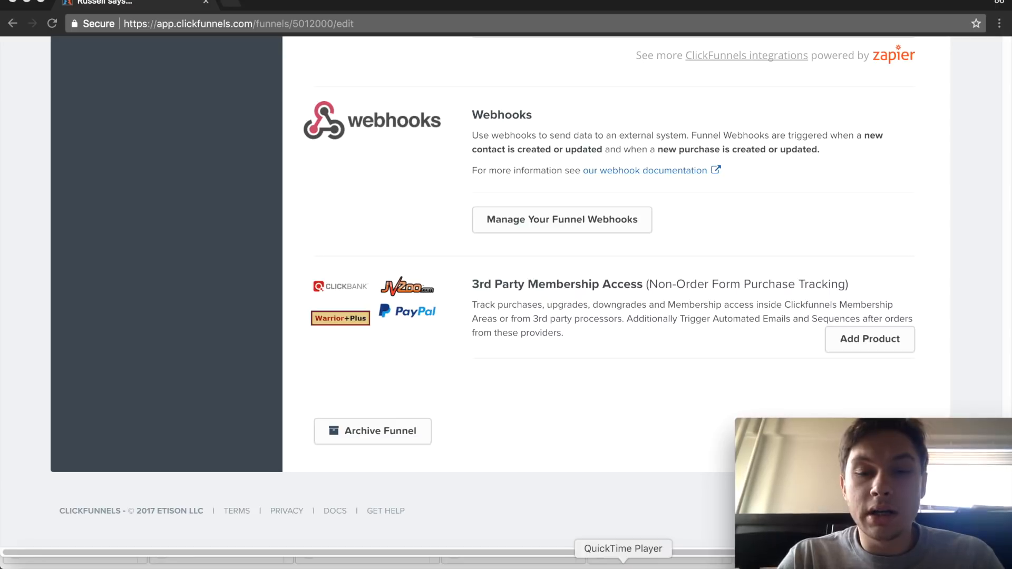
- Start building a new funnel and browse the funnel types offered in the cookbook, down to the Invisible Funnel
scroll(523, 278, up, 20)
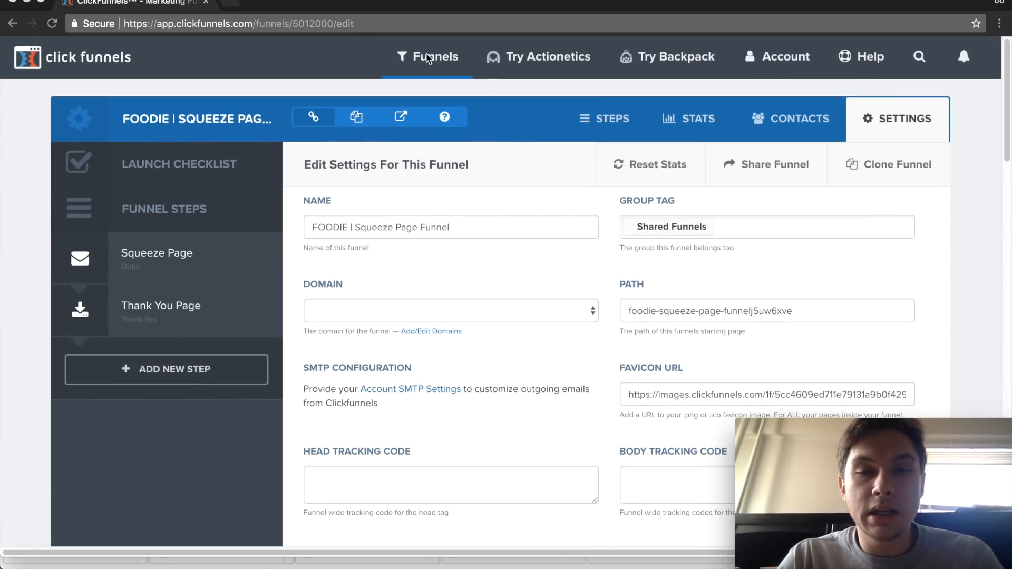
click(435, 57)
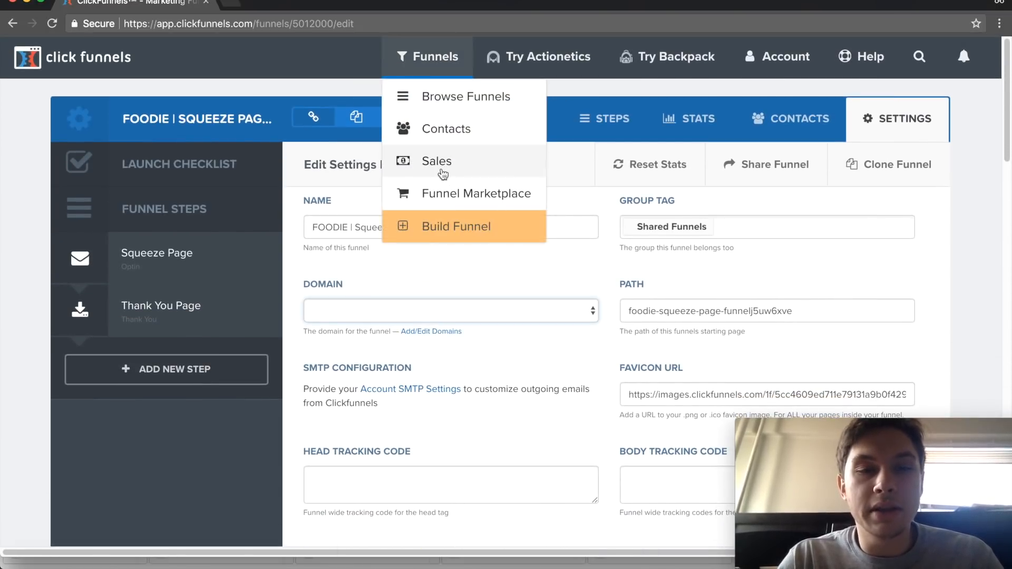
click(450, 225)
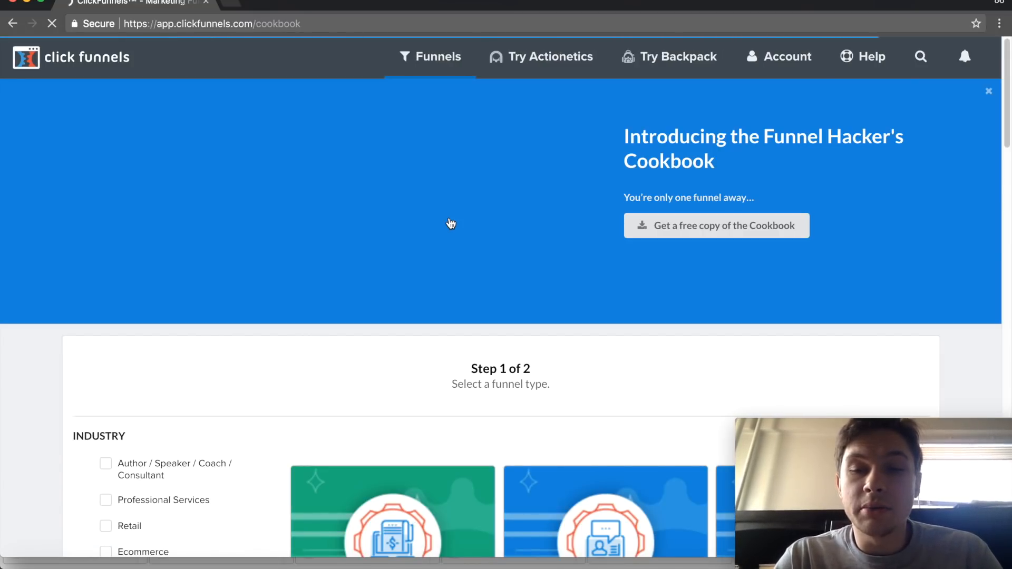
scroll(450, 224, down, 1)
scroll(450, 224, down, 6)
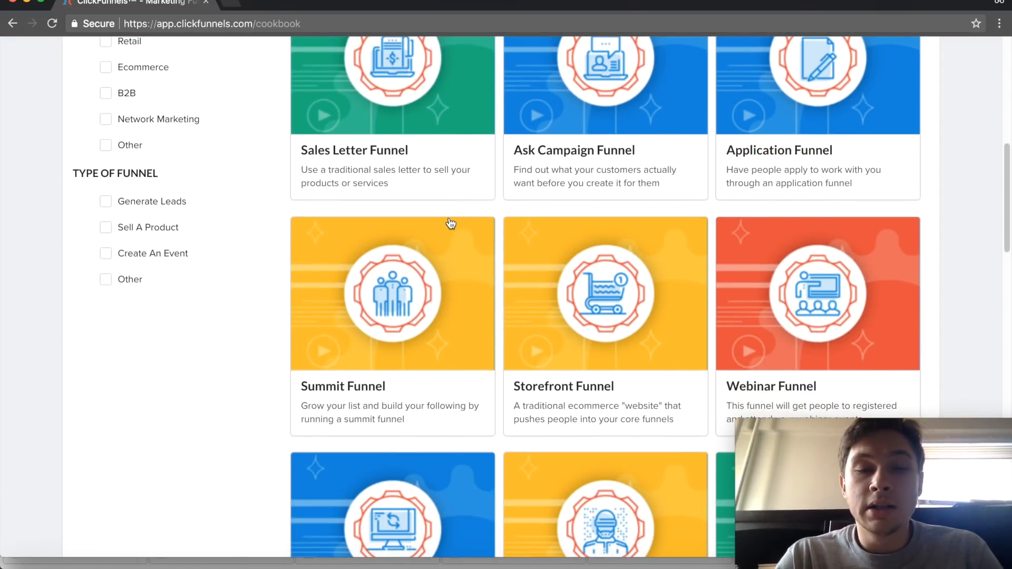
scroll(451, 224, down, 5)
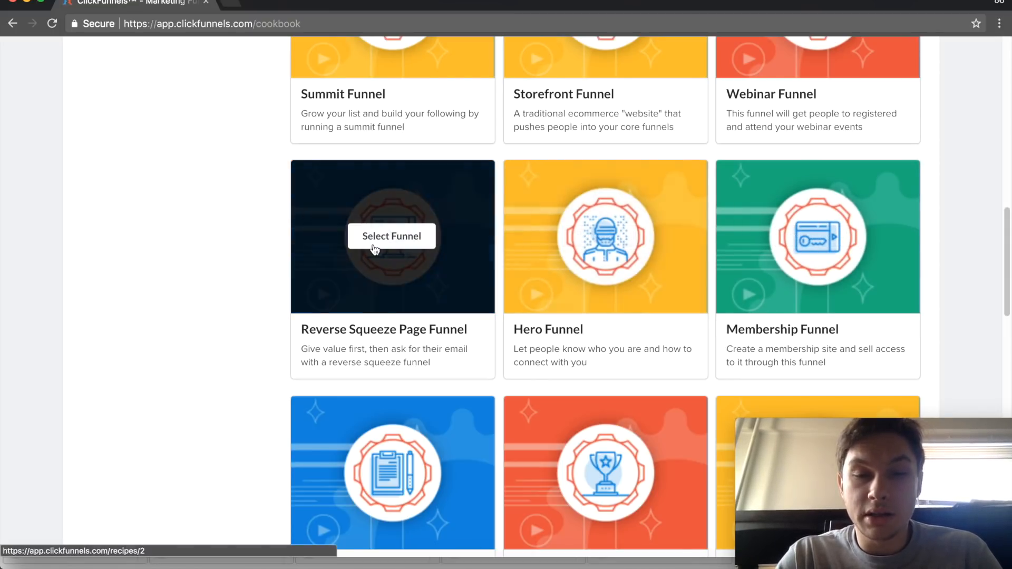
scroll(207, 260, down, 3)
scroll(207, 255, down, 5)
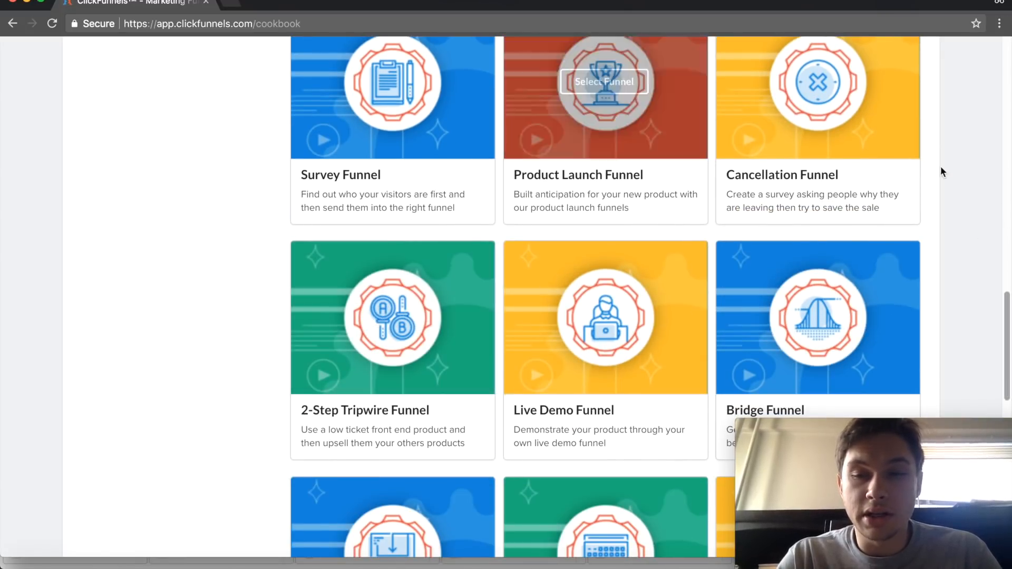
scroll(167, 255, down, 5)
scroll(166, 255, down, 5)
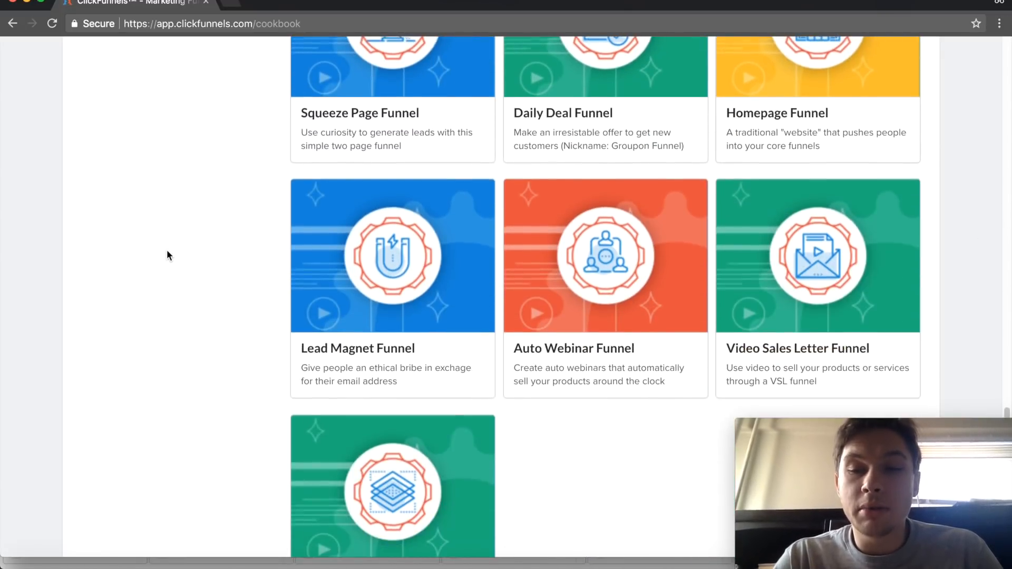
scroll(198, 249, down, 1)
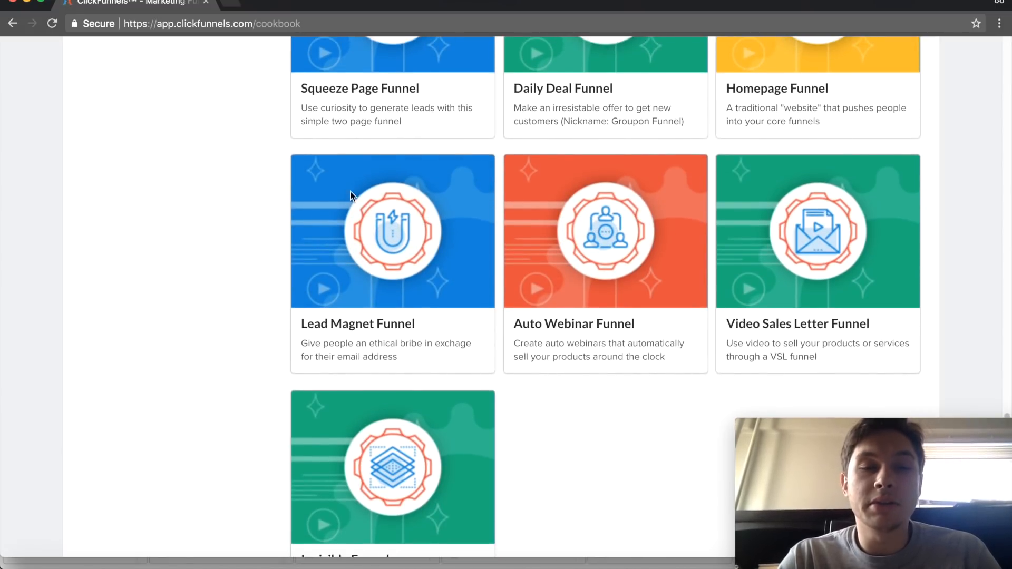
scroll(263, 270, down, 2)
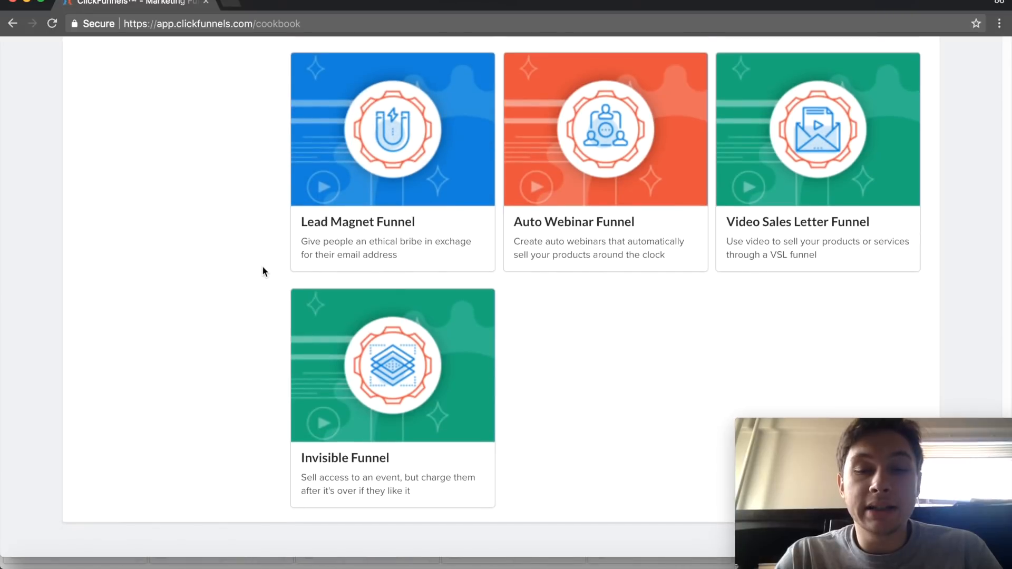
- Open the Lead Magnet Funnel type and compare its free and premium templates
click(388, 140)
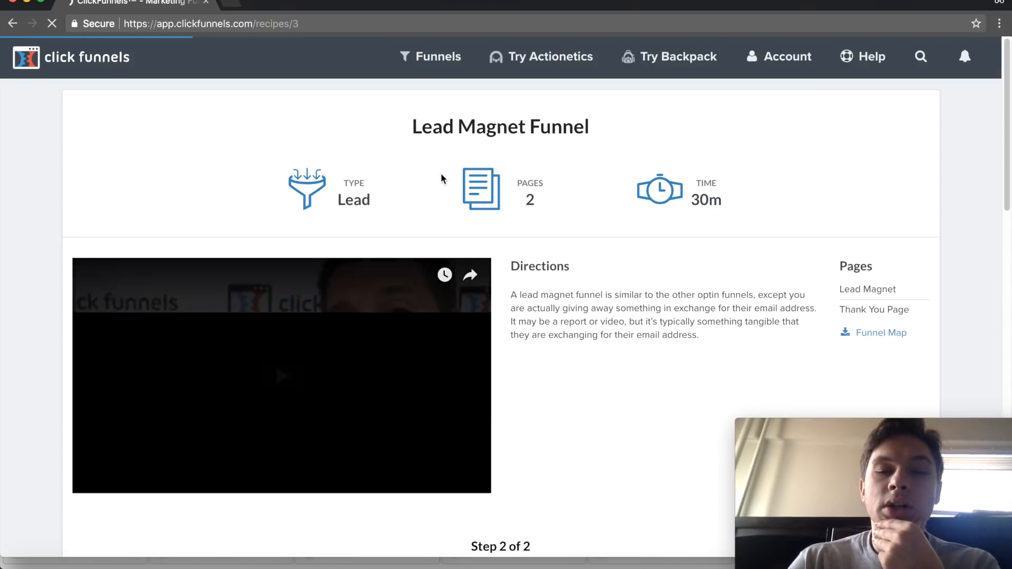
scroll(440, 173, down, 10)
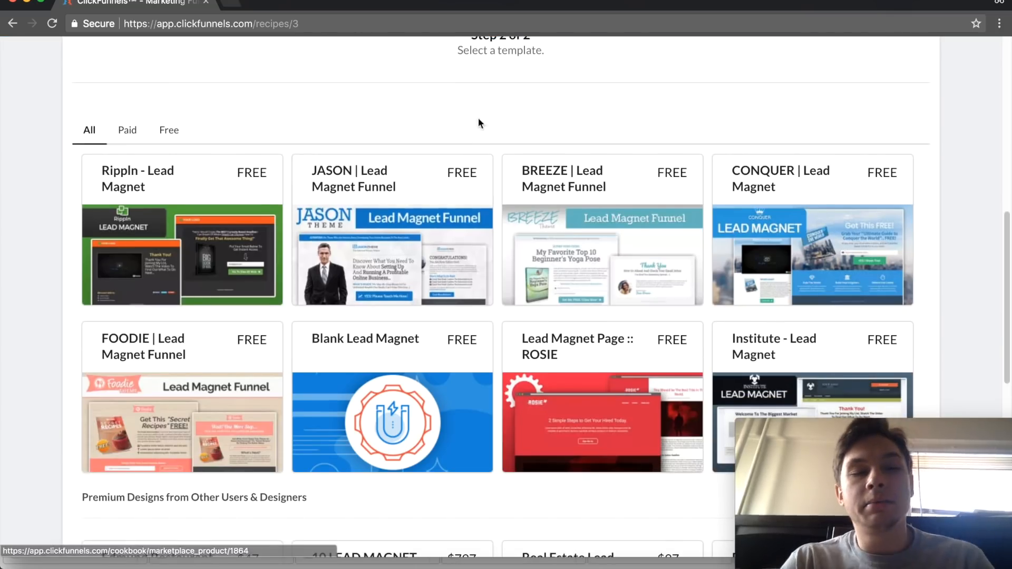
scroll(481, 119, down, 3)
scroll(481, 120, down, 2)
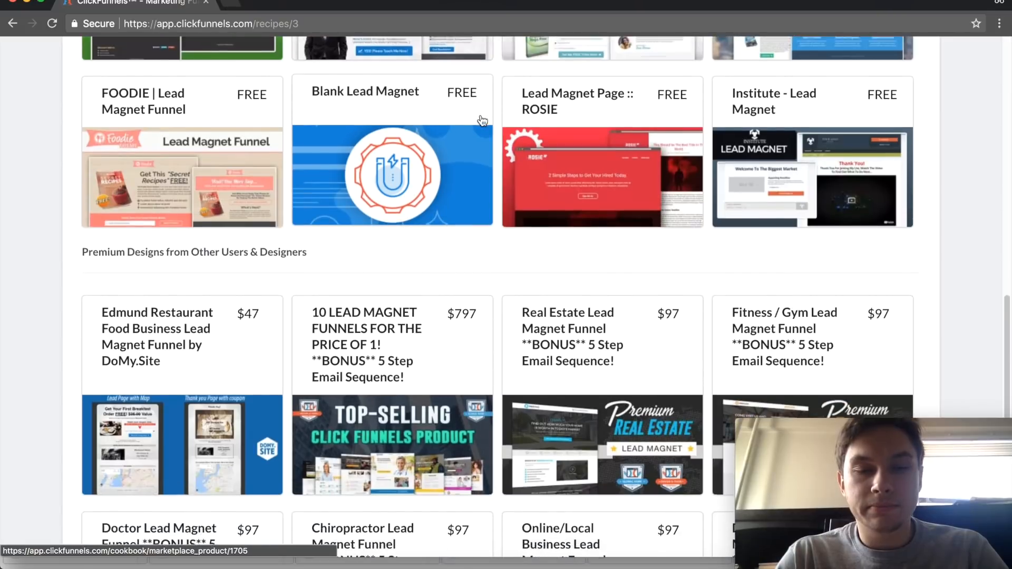
scroll(511, 221, up, 3)
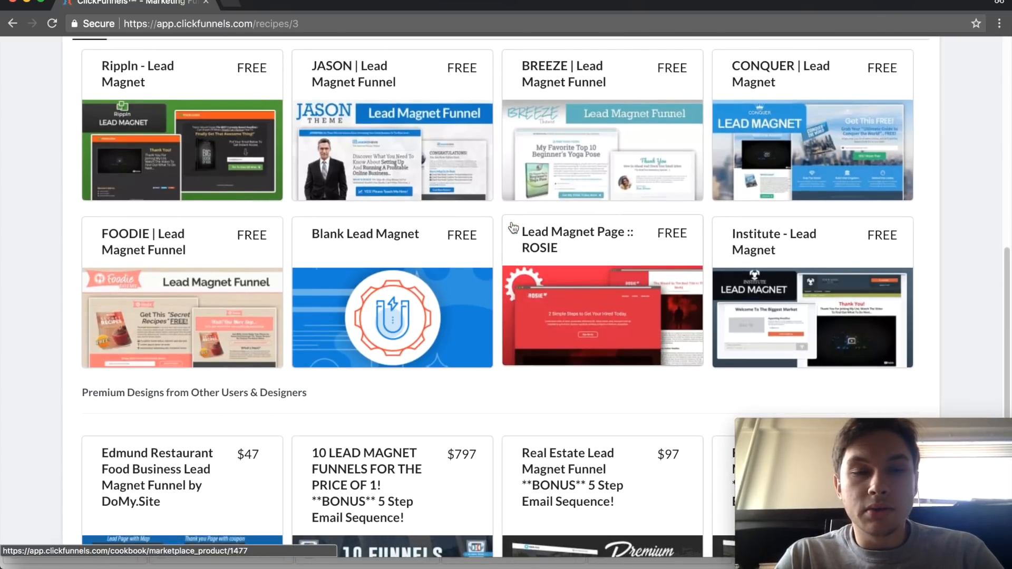
scroll(511, 228, up, 3)
scroll(513, 228, down, 3)
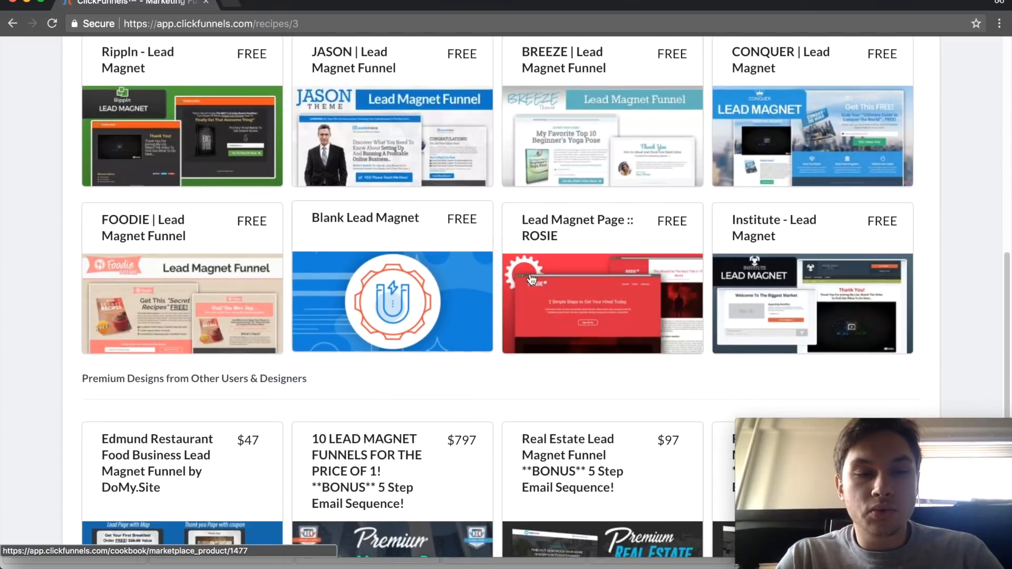
scroll(520, 317, down, 7)
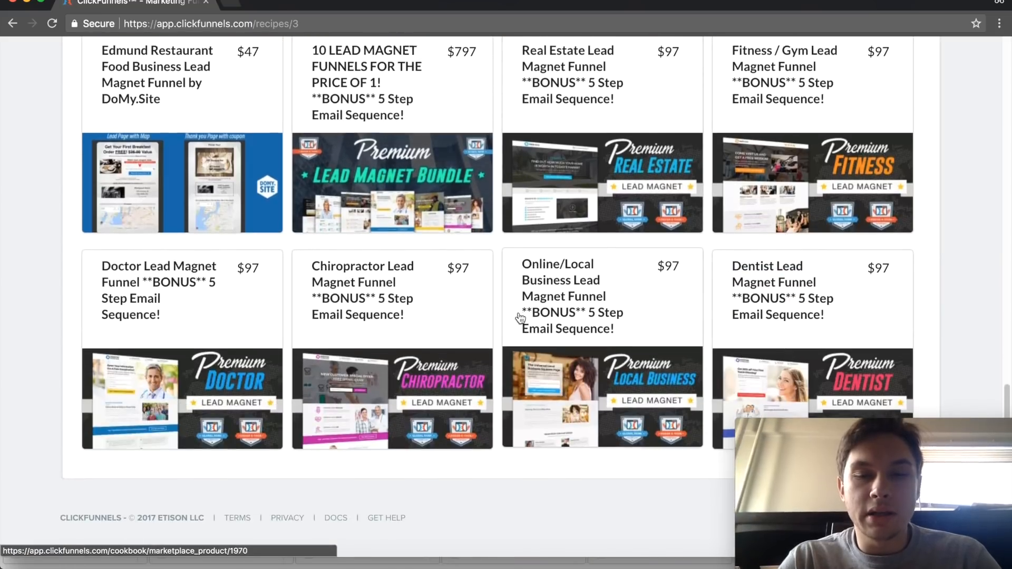
scroll(520, 318, up, 3)
scroll(521, 317, up, 3)
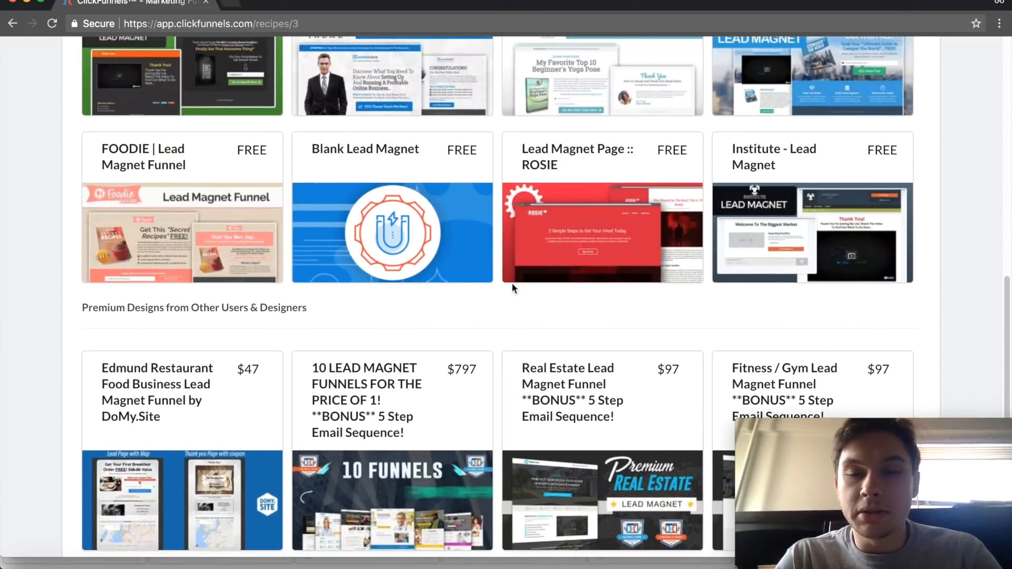
scroll(495, 210, up, 1)
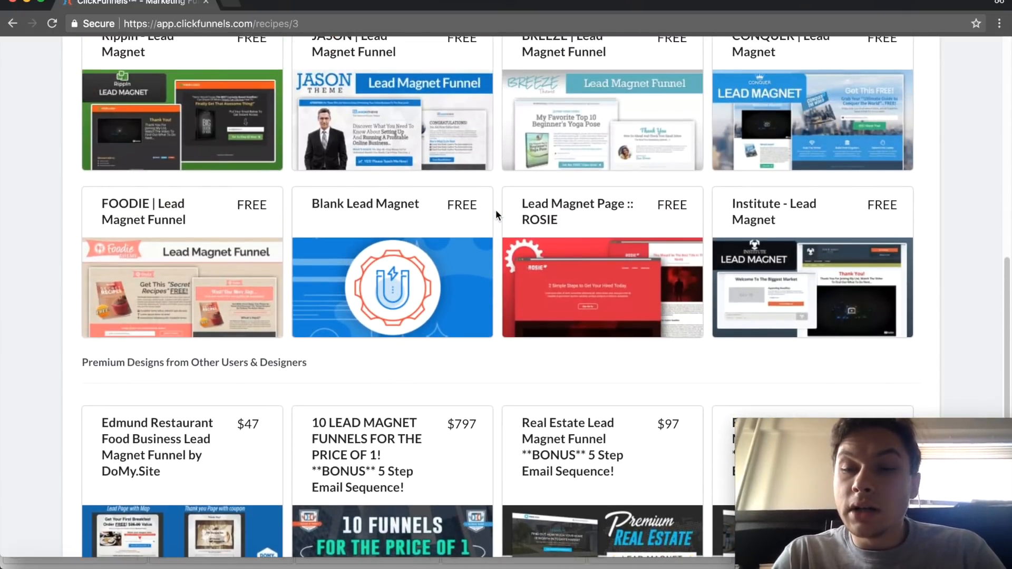
- Choose the free Blank Lead Magnet template and get it as a new funnel
click(805, 274)
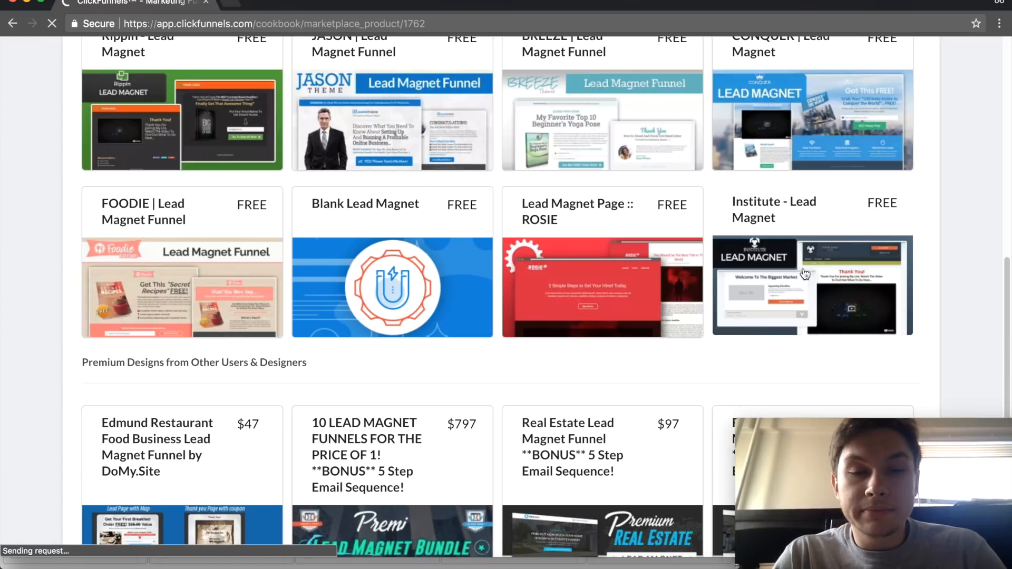
click(13, 24)
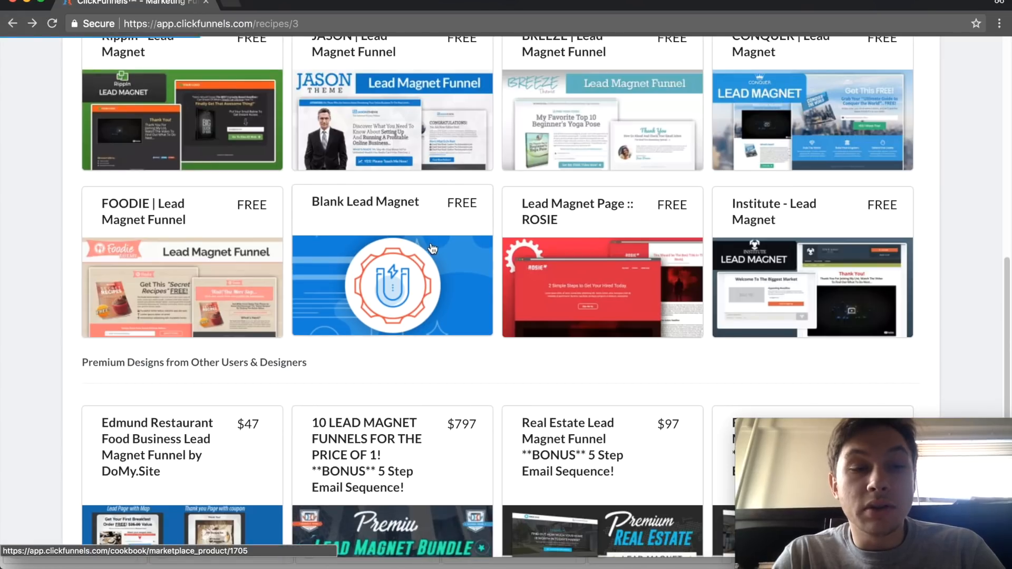
click(433, 249)
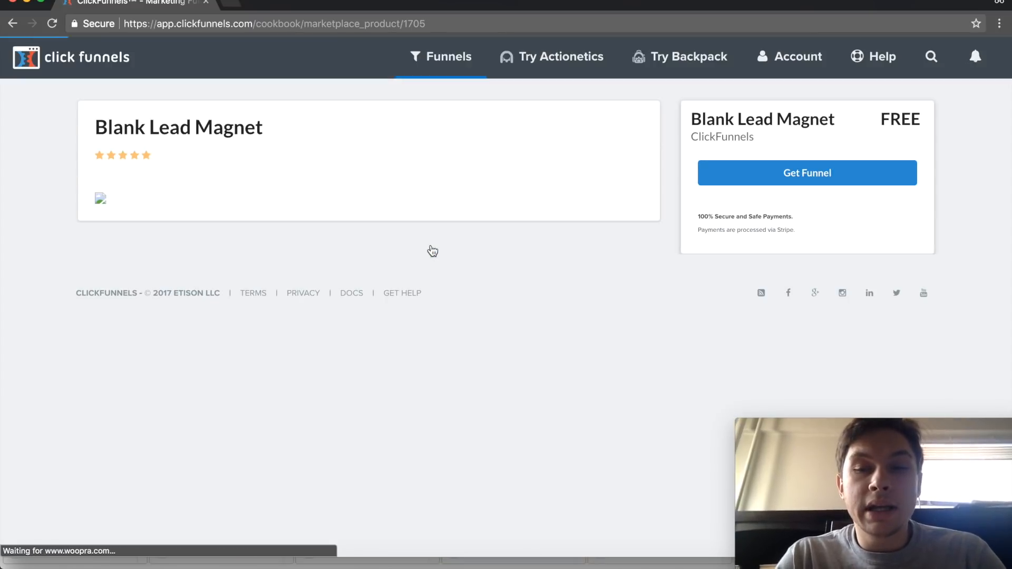
click(814, 178)
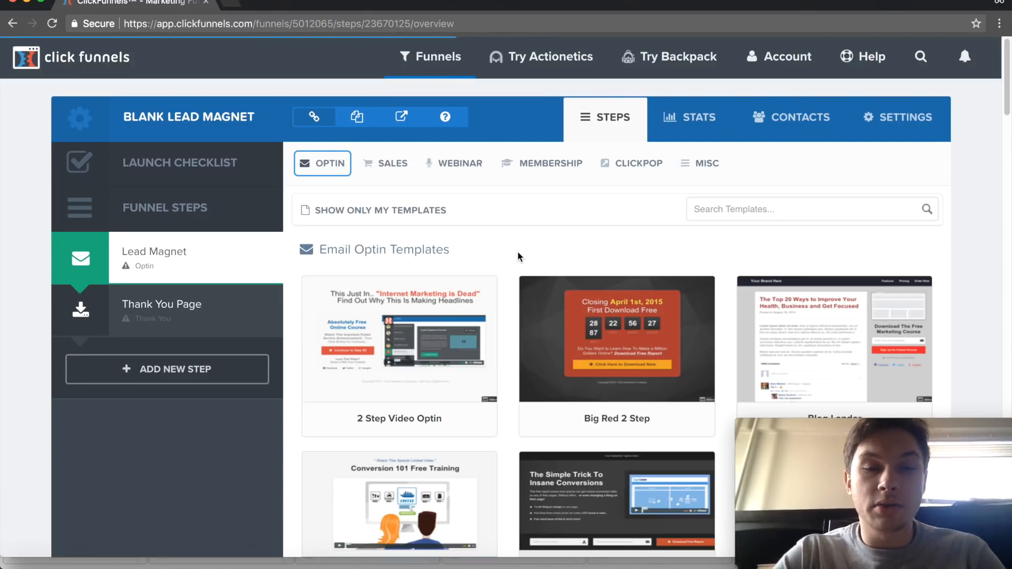
- Browse the email optin templates offered for the Lead Magnet step, down to the Long Sales Page Optin
scroll(518, 251, down, 3)
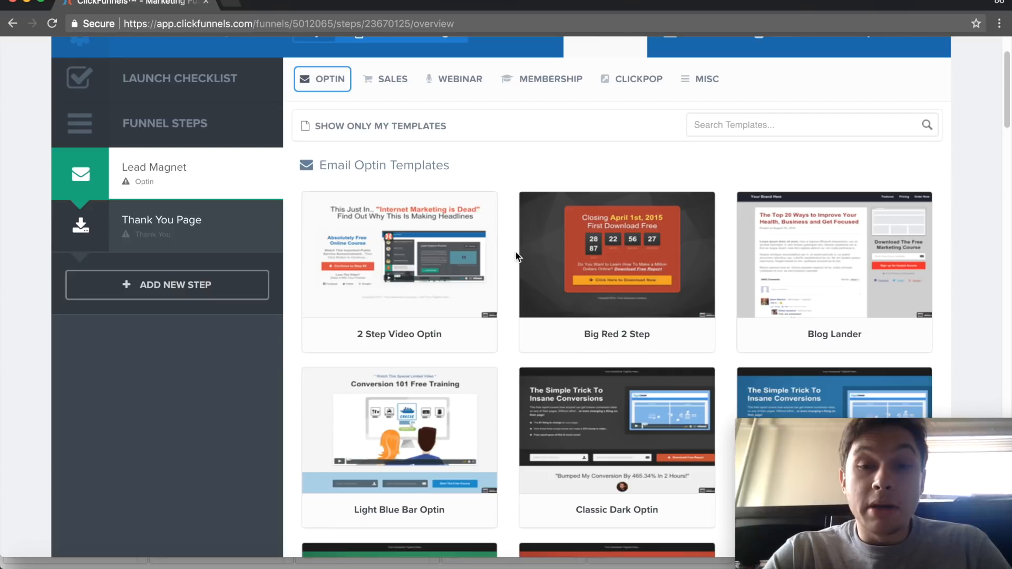
scroll(509, 249, down, 3)
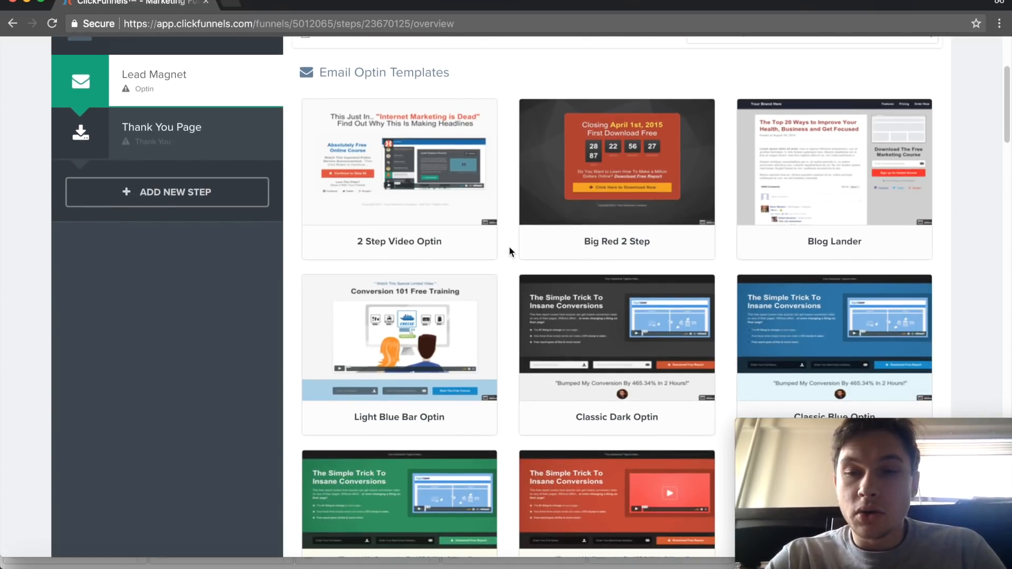
scroll(522, 85, down, 2)
scroll(523, 92, down, 14)
scroll(523, 95, down, 4)
scroll(504, 145, down, 8)
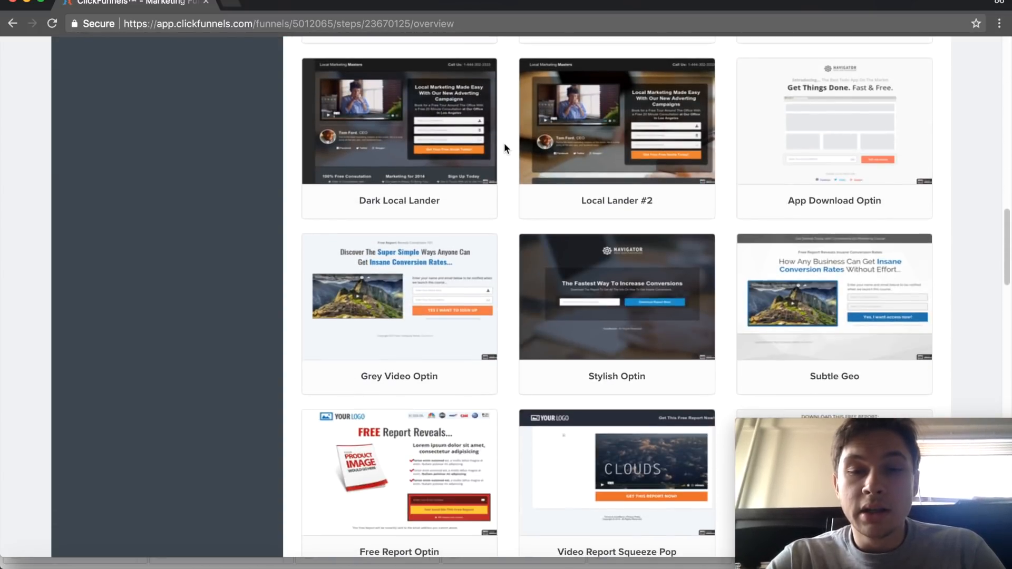
scroll(504, 147, down, 9)
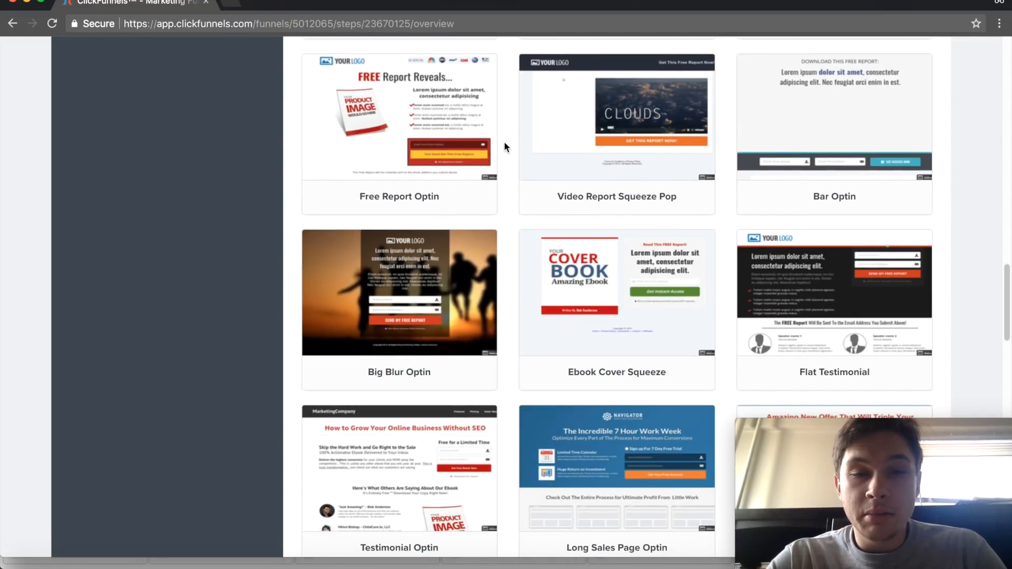
mouse_move(403, 98)
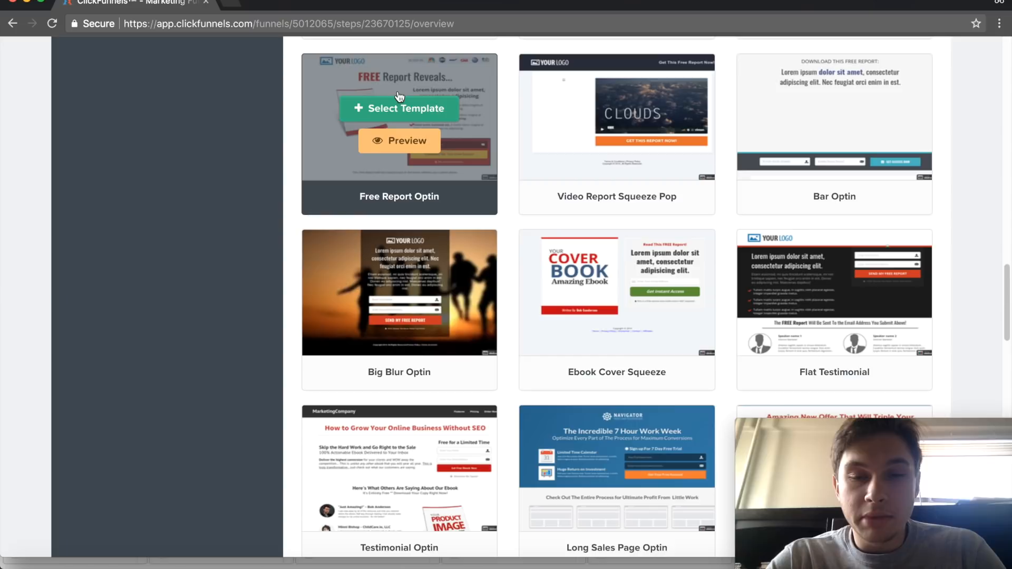
mouse_move(620, 270)
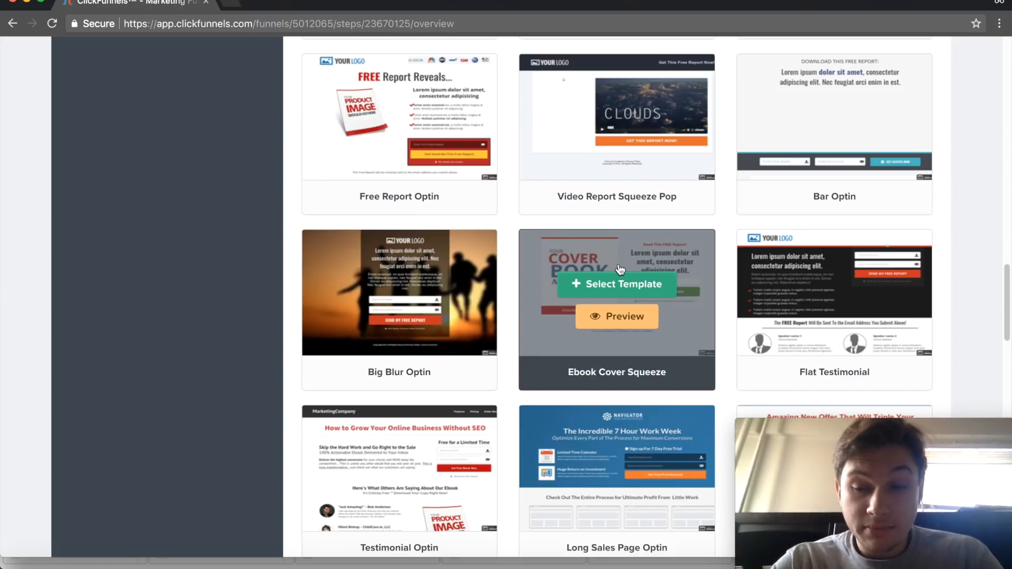
scroll(619, 270, down, 2)
mouse_move(624, 371)
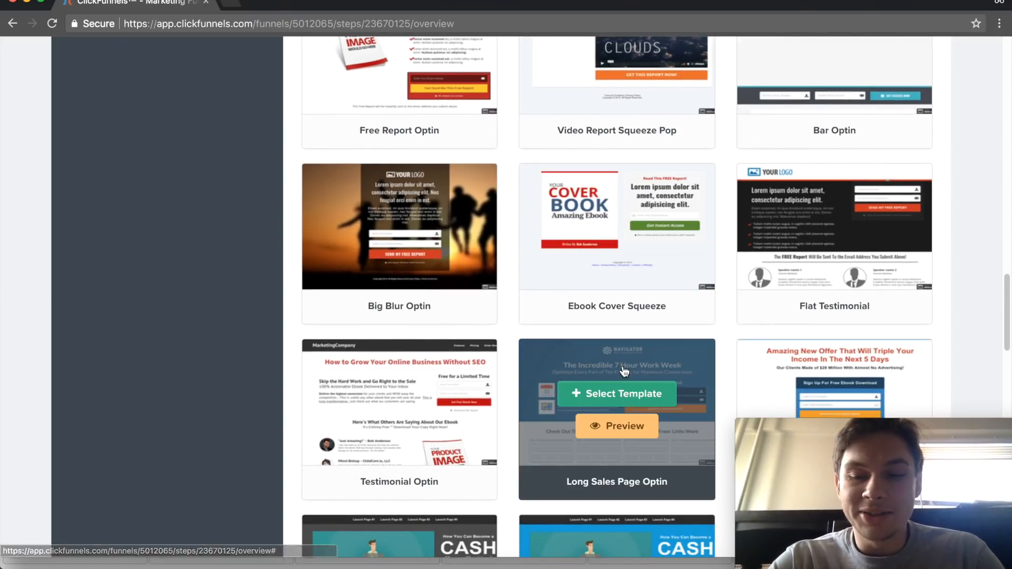
mouse_move(400, 43)
scroll(400, 141, up, 3)
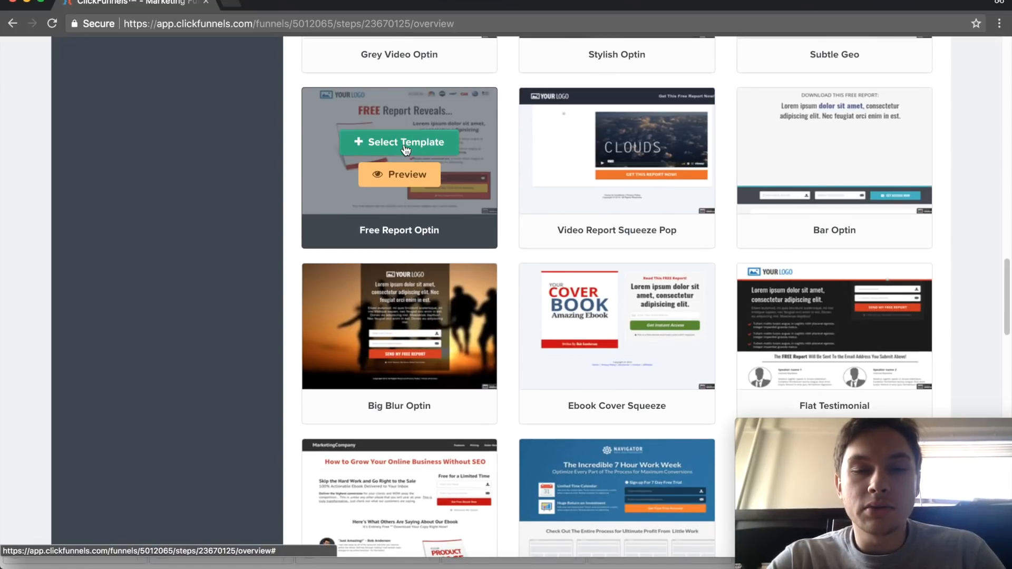
- Preview the Free Report Optin template, review its page from headline to email form, and close the preview
click(404, 177)
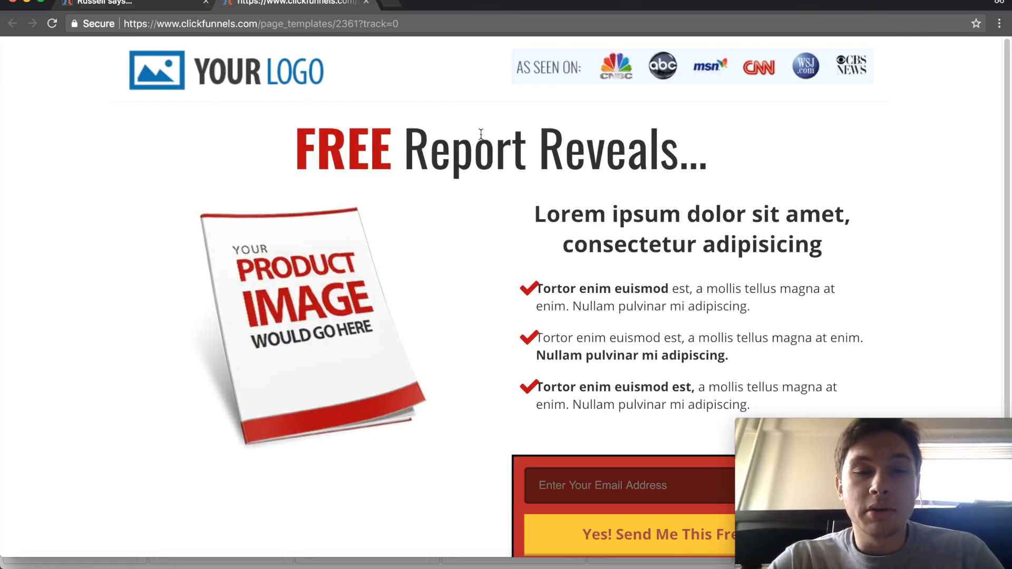
scroll(480, 134, down, 3)
scroll(438, 138, down, 2)
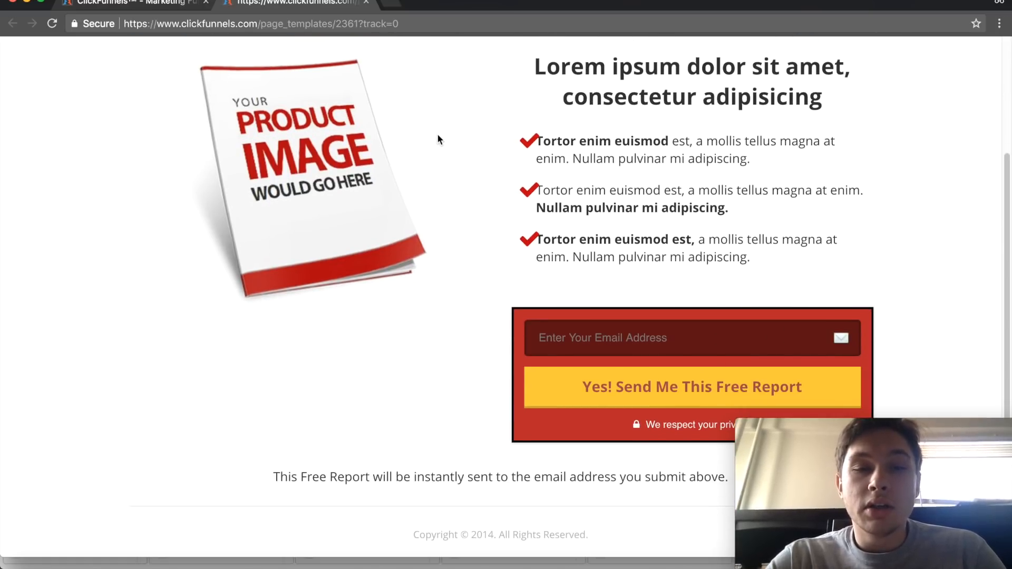
scroll(485, 258, up, 5)
scroll(431, 139, down, 3)
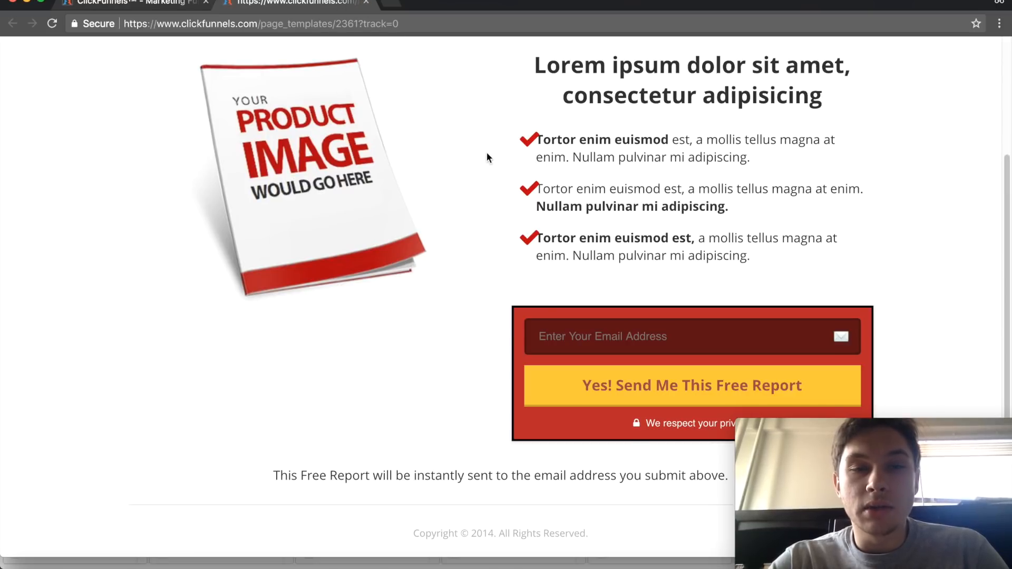
scroll(486, 152, up, 3)
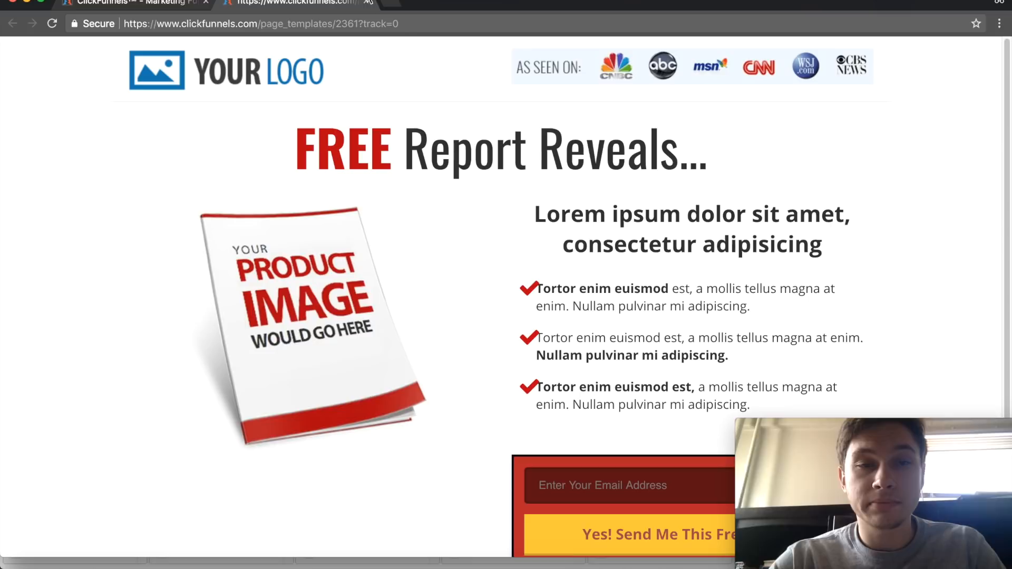
click(366, 3)
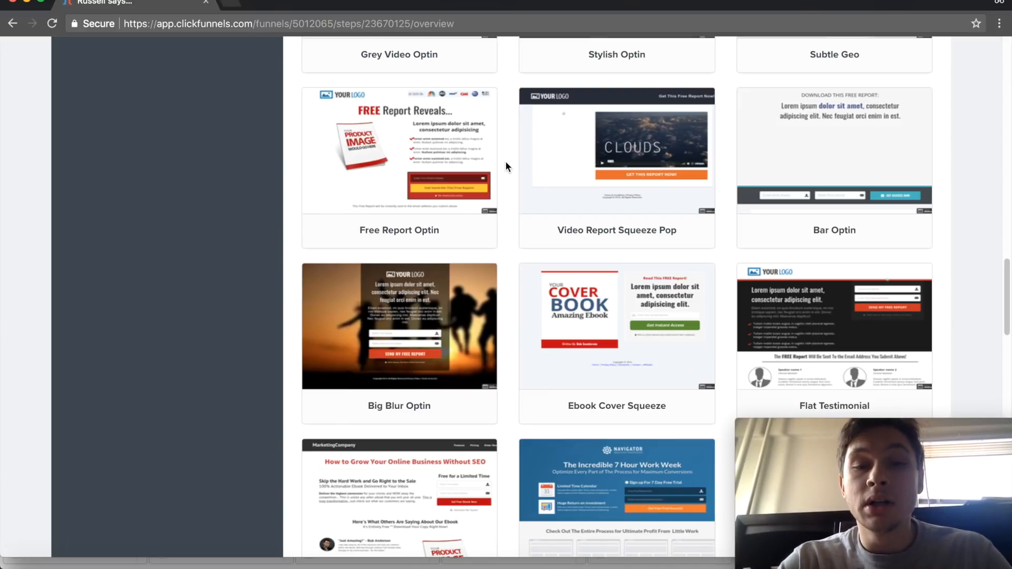
- Apply the Free Report Optin template to the Lead Magnet step and open its page for editing
scroll(505, 162, down, 1)
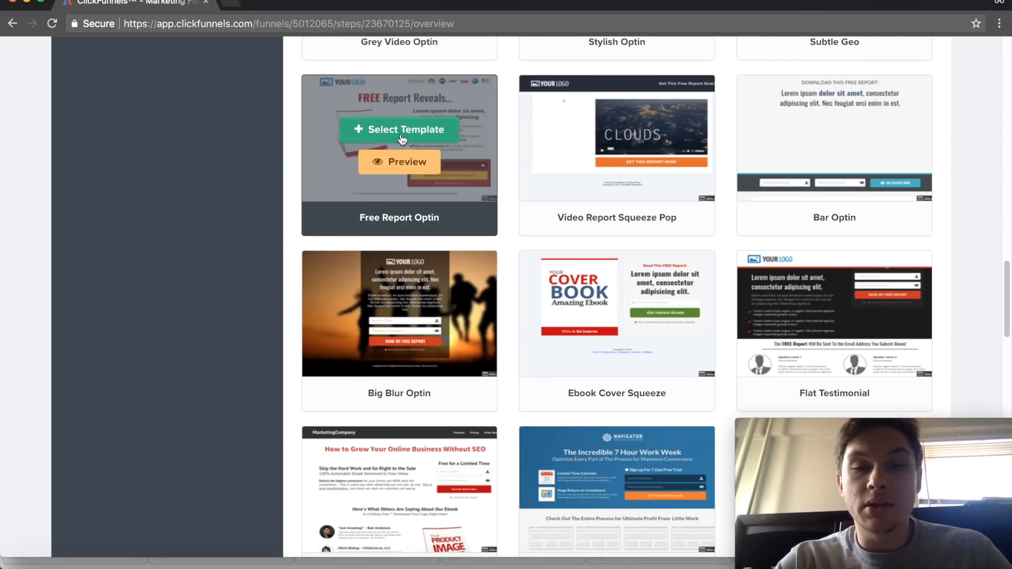
click(433, 135)
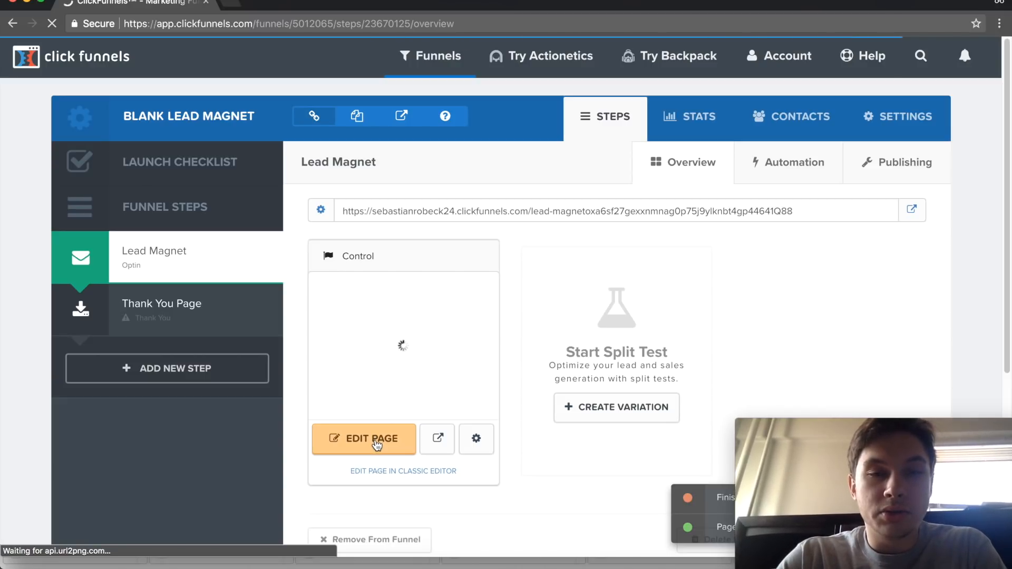
click(376, 445)
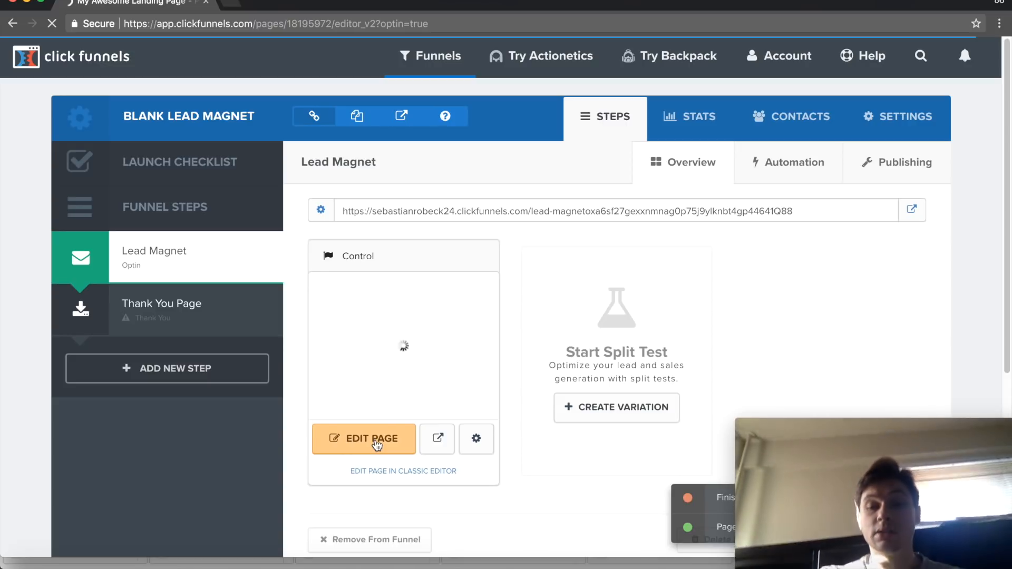
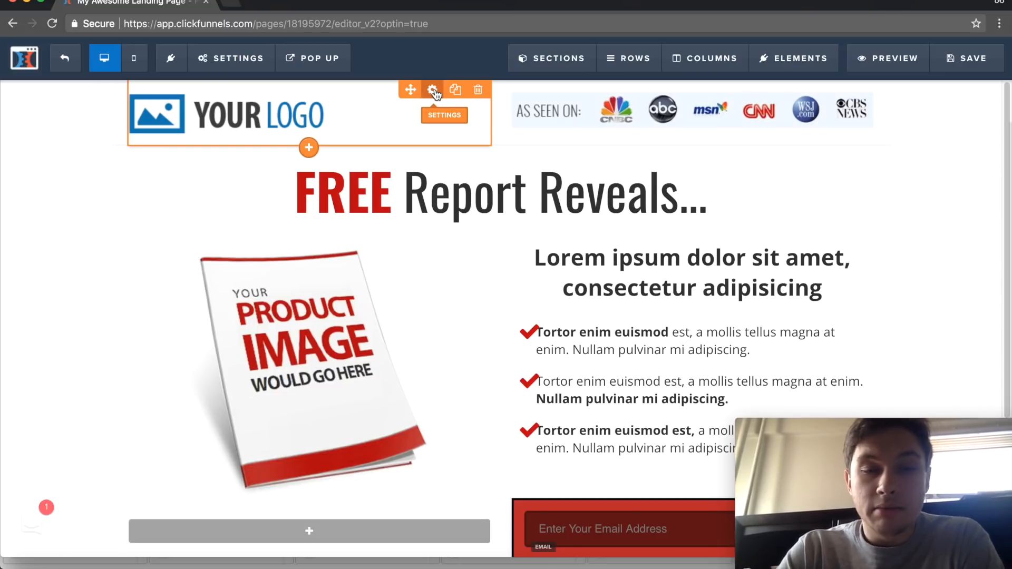
- Open the logo's image settings, look through the uploaded image library, and return to the page without choosing an image
click(433, 90)
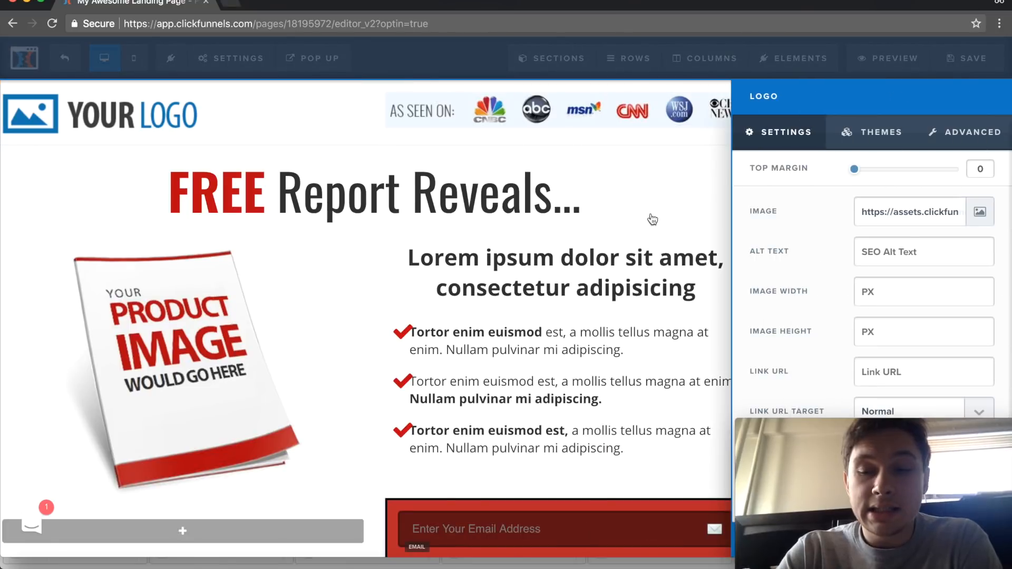
click(977, 211)
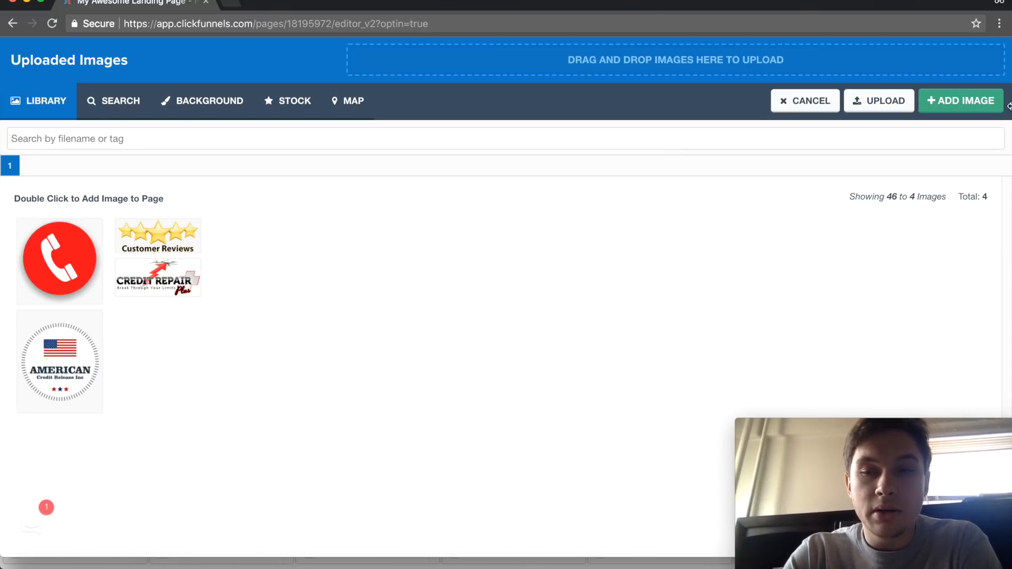
click(802, 117)
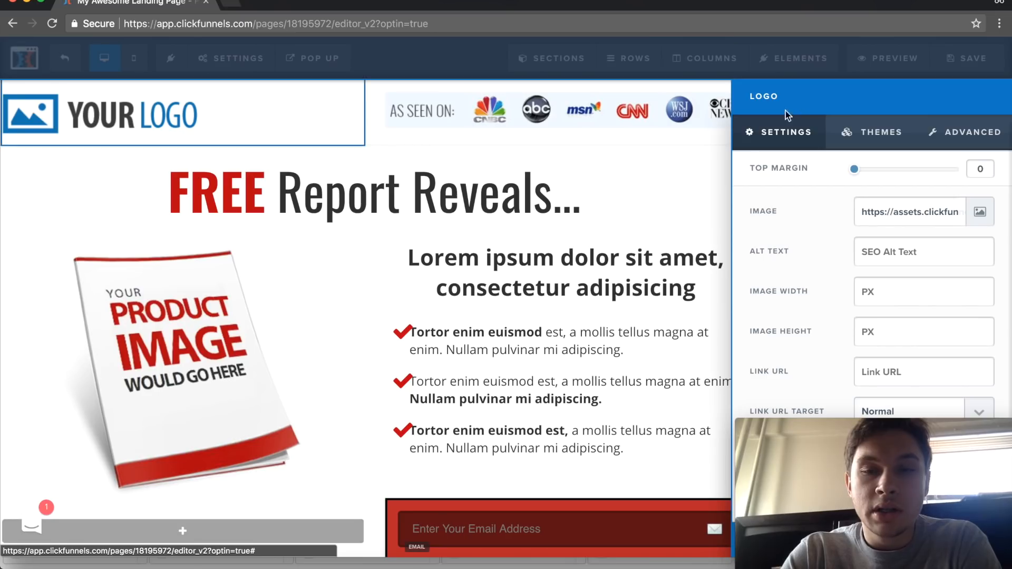
click(507, 177)
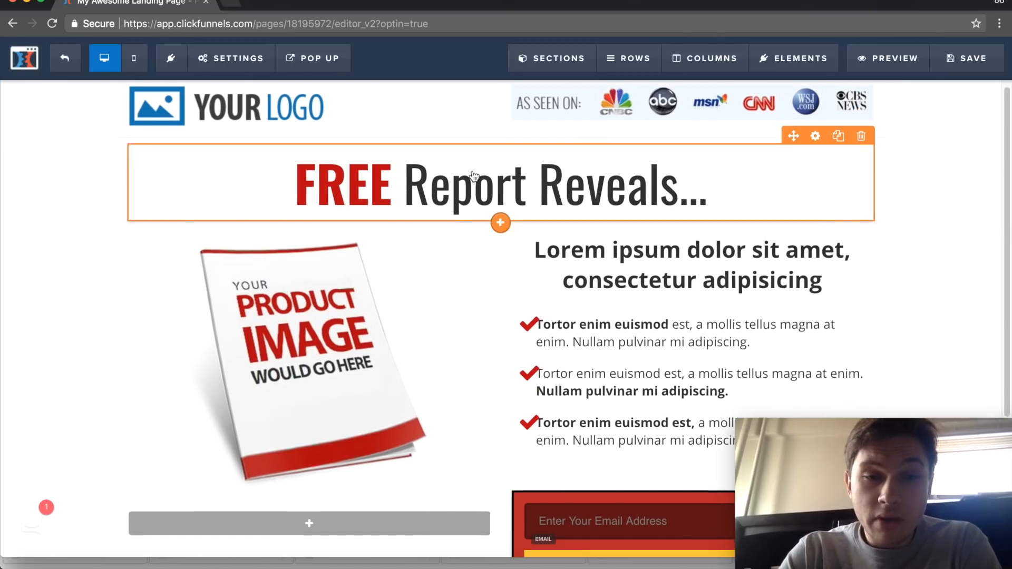
- Replace the page's main headline with "Get Your Free Credit Repair DIY Kit"
scroll(345, 203, down, 3)
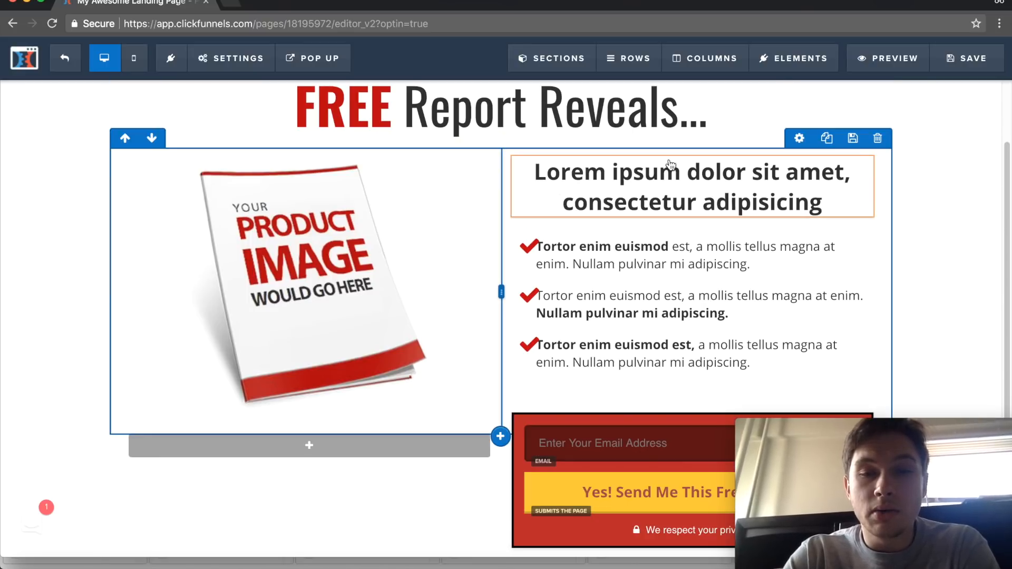
click(711, 119)
triple_click(712, 118)
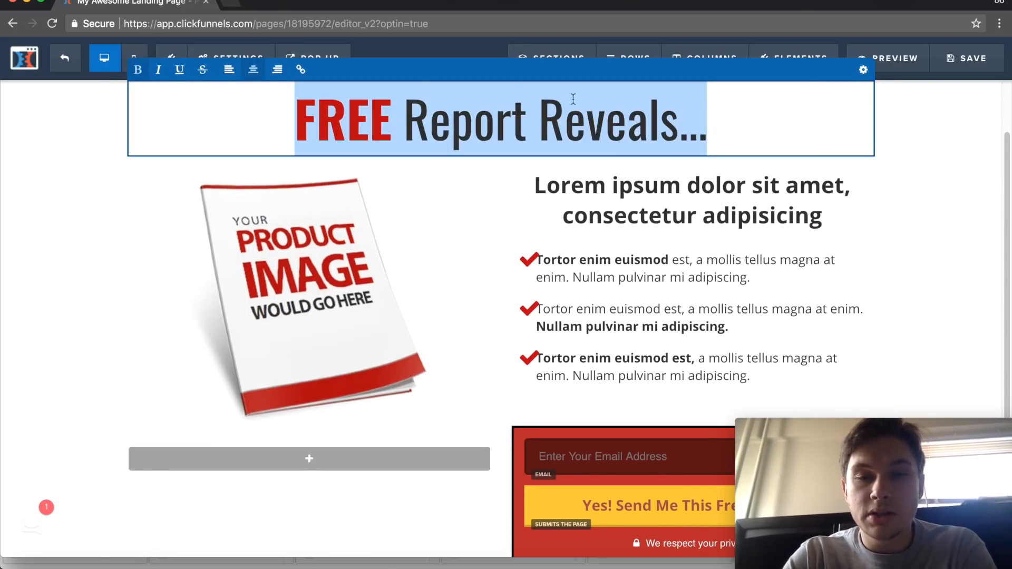
scroll(474, 105, up, 2)
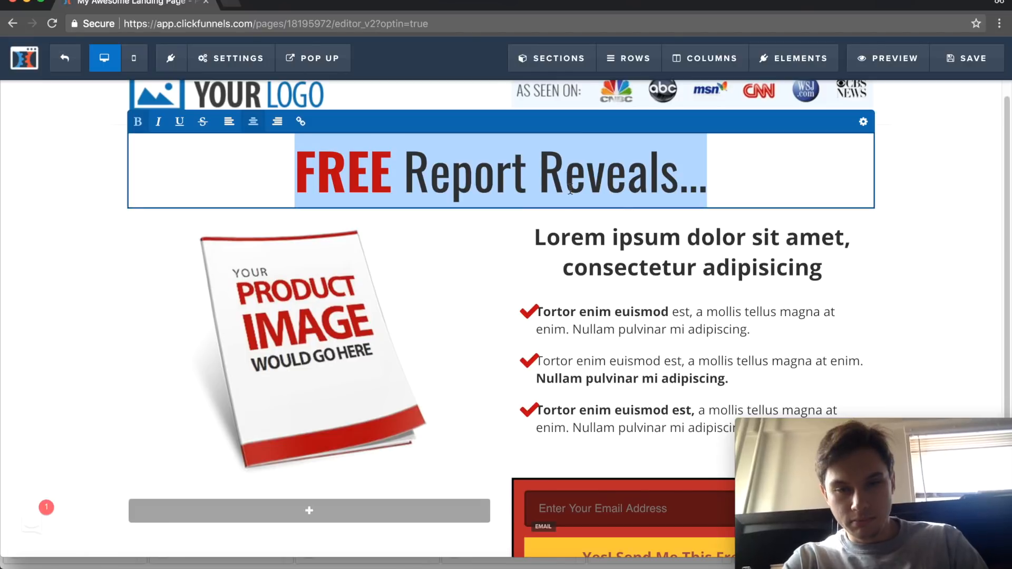
click(697, 182)
triple_click(697, 182)
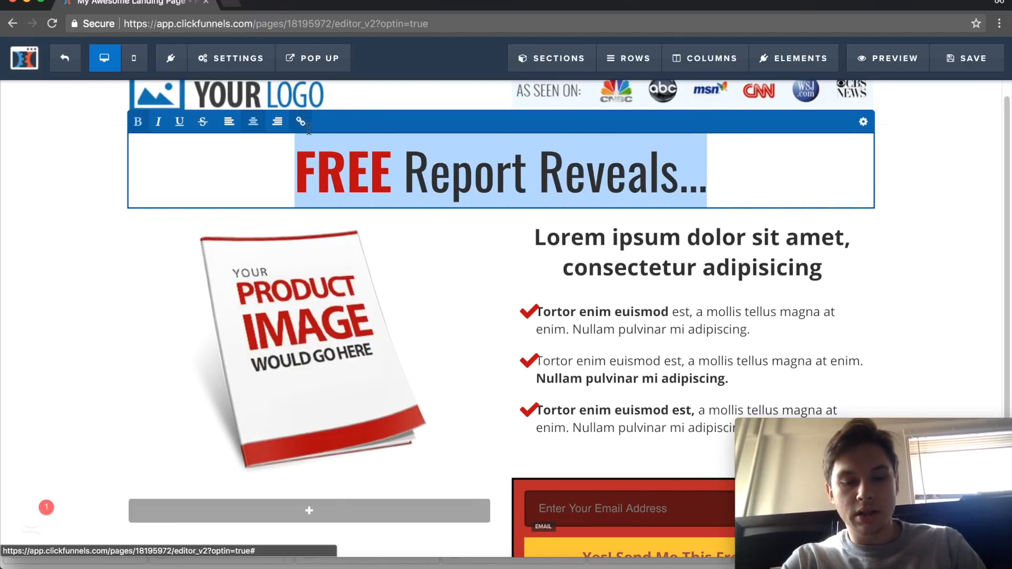
text(Get Yo)
text(ree)
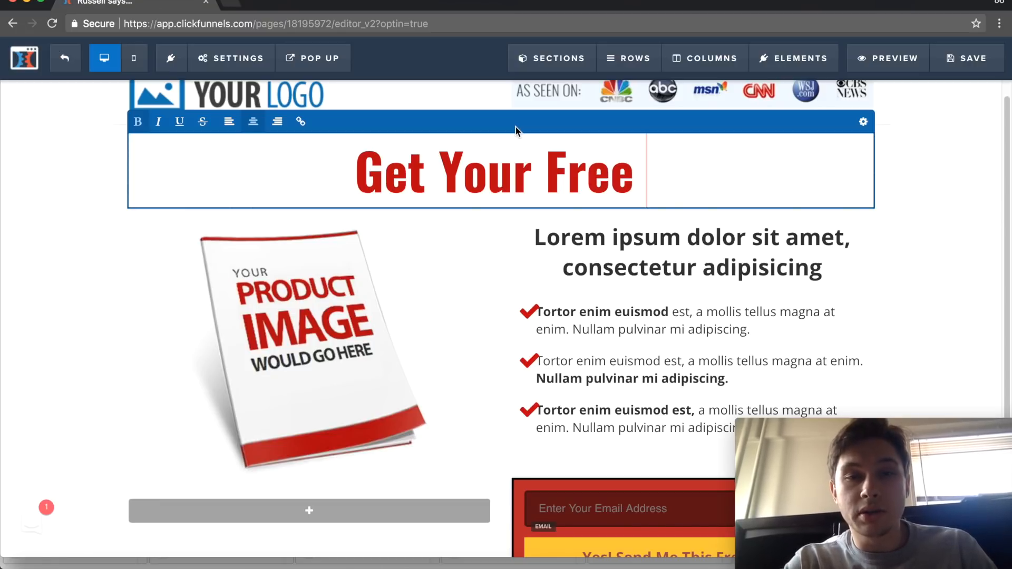
text(C)
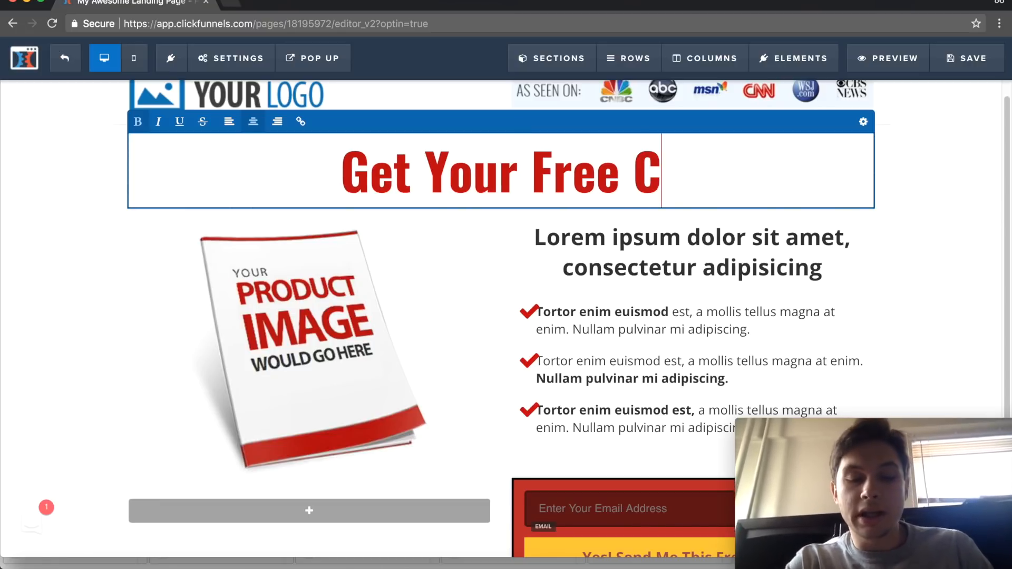
text(redit)
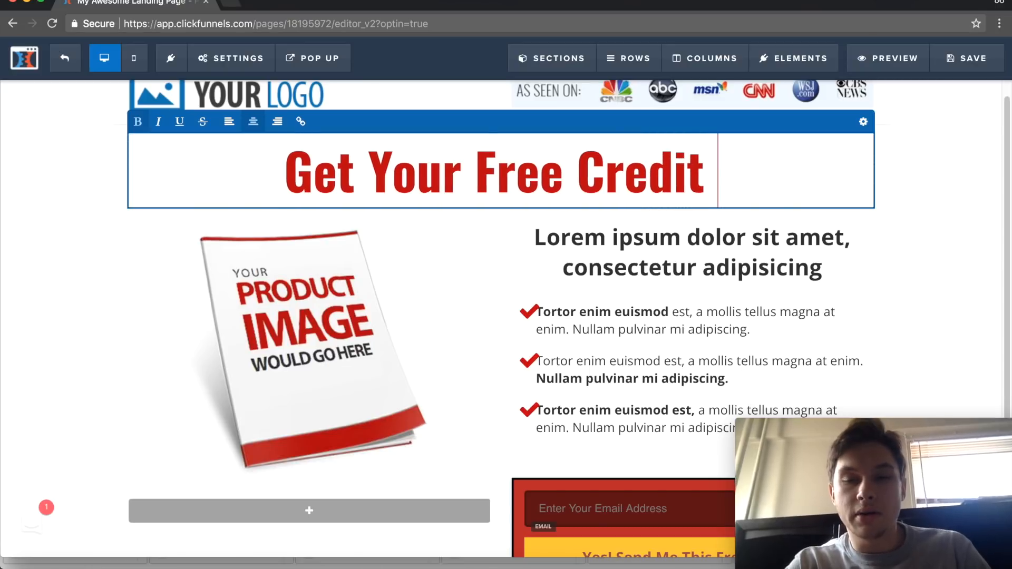
text( Repair)
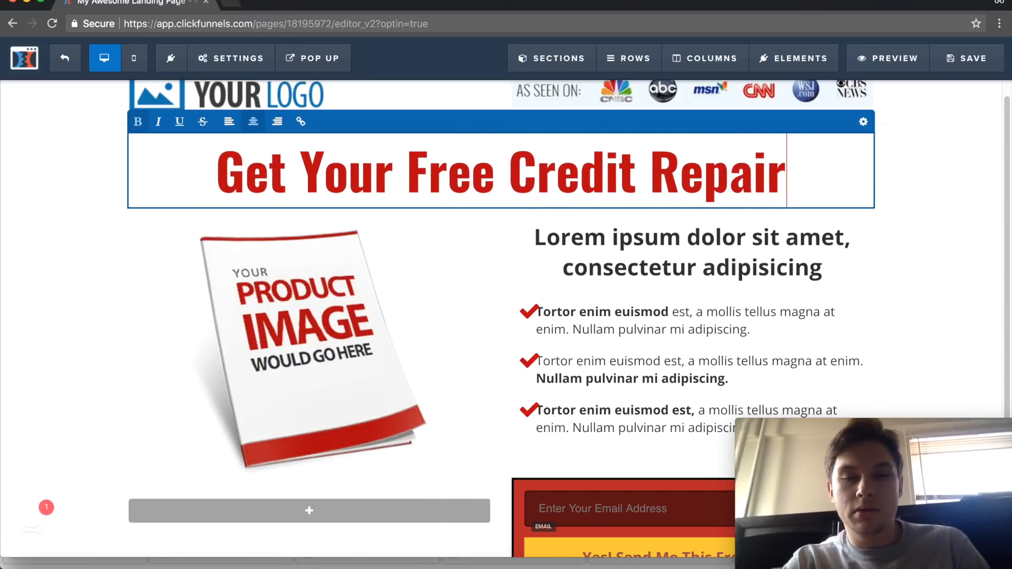
text( DIY Kry)
key(BackSpace)
key(BackSpace)
text(it)
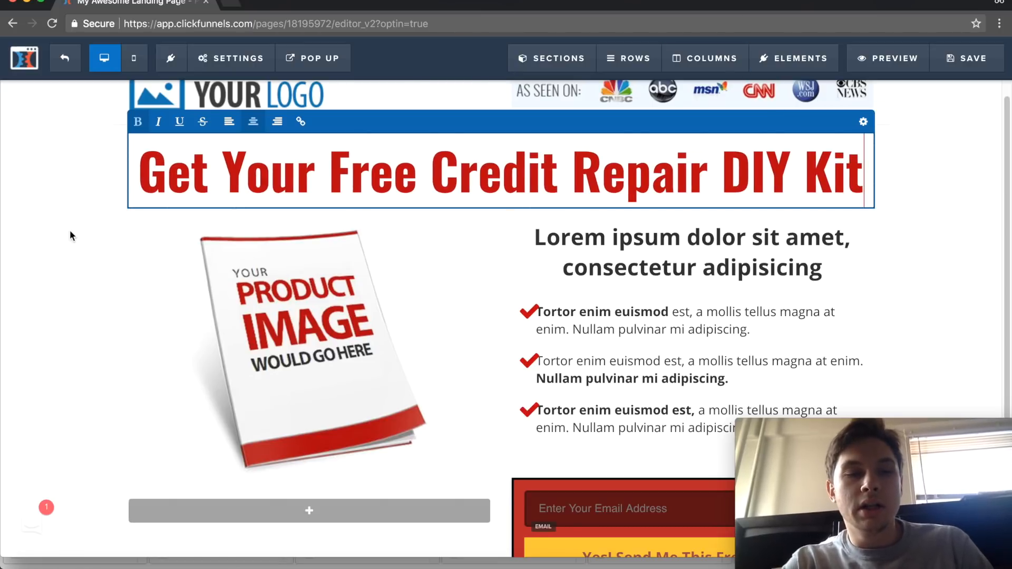
click(70, 235)
- Replace the placeholder subheadline above the checkmark list with "Start"
scroll(68, 232, down, 2)
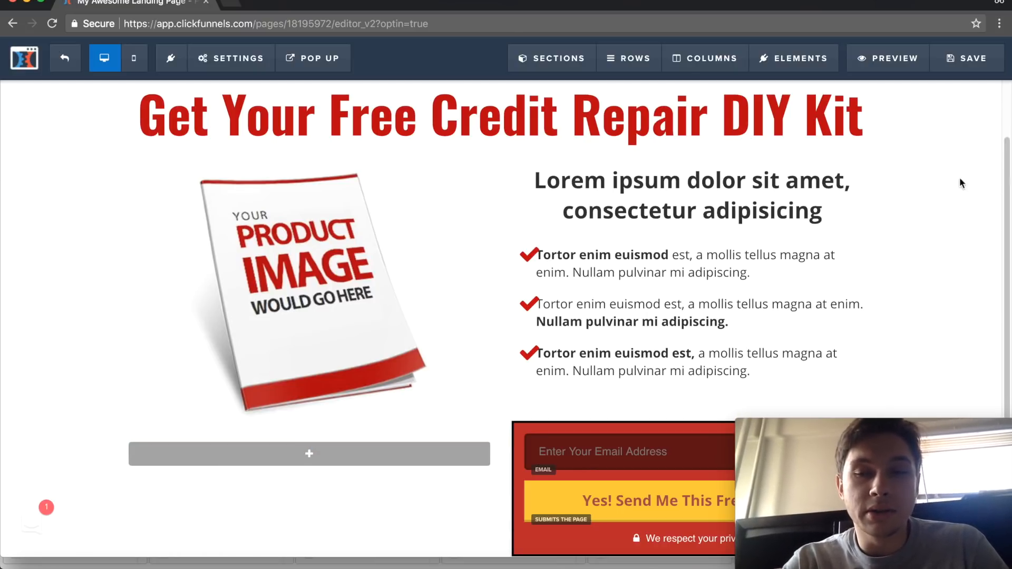
scroll(948, 190, down, 2)
click(825, 150)
drag(823, 148, 504, 119)
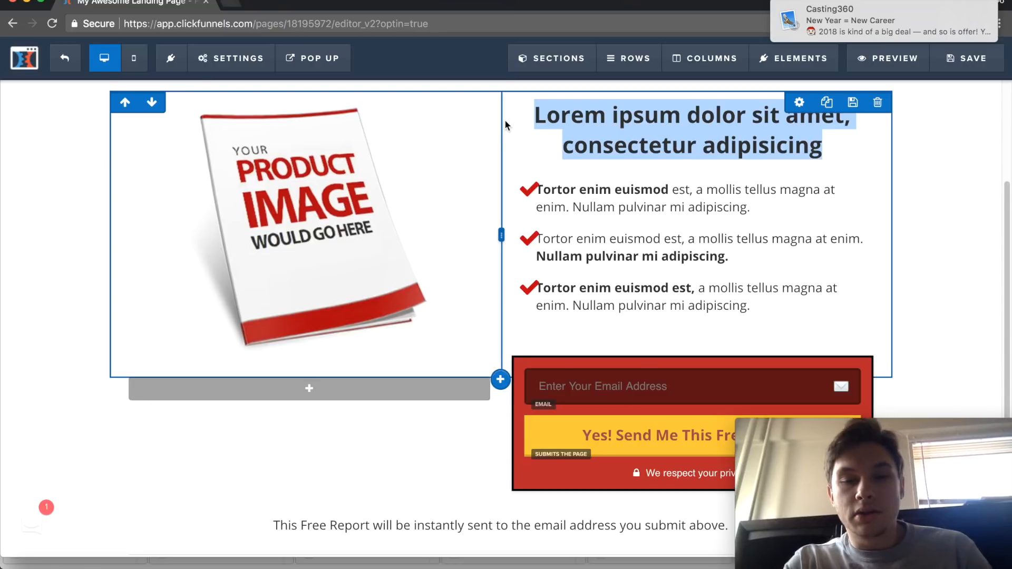
scroll(504, 120, down, 2)
scroll(847, 255, up, 4)
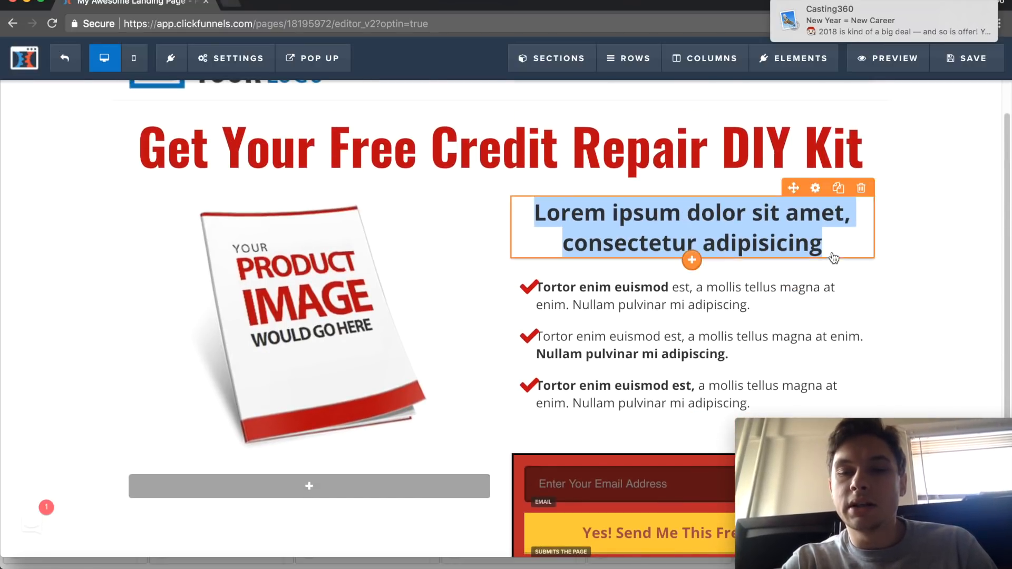
click(828, 243)
drag(827, 243, 551, 215)
text(Star)
key(BackSpace)
key(BackSpace)
key(BackSpace)
key(BackSpace)
key(BackSpace)
text(Start)
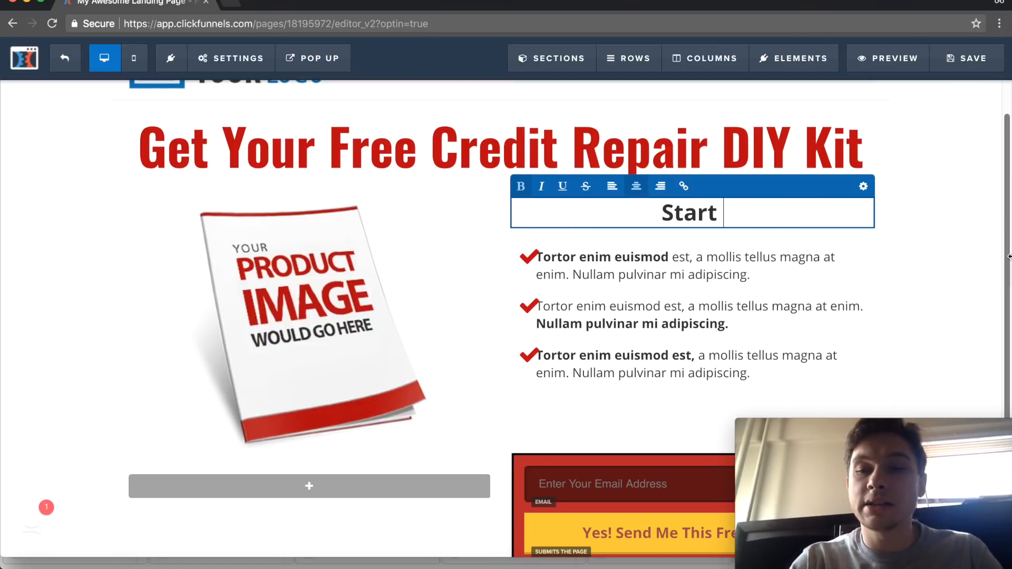
click(966, 154)
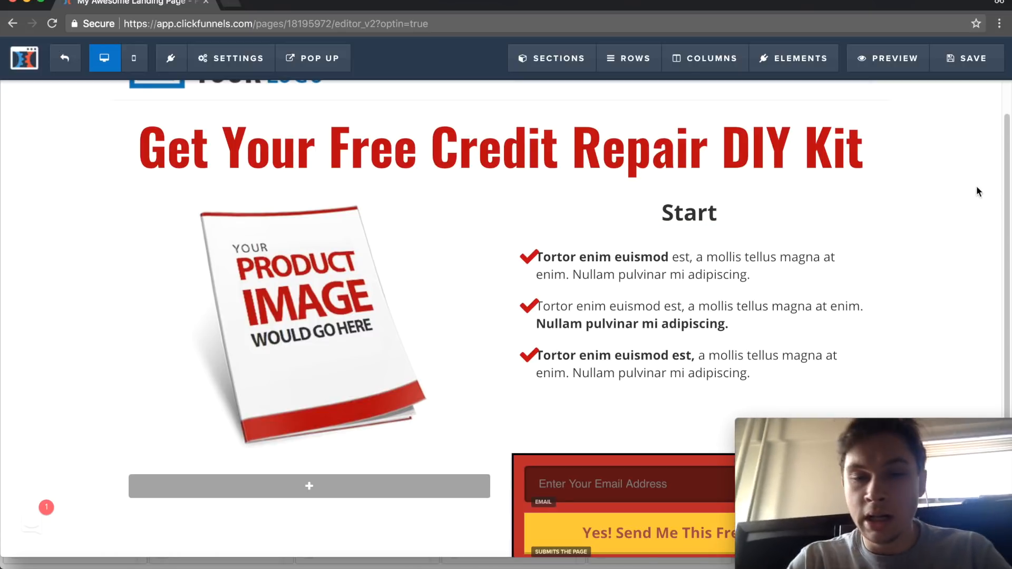
- Clear all text from the subheadline above the checkmark list
scroll(976, 185, down, 3)
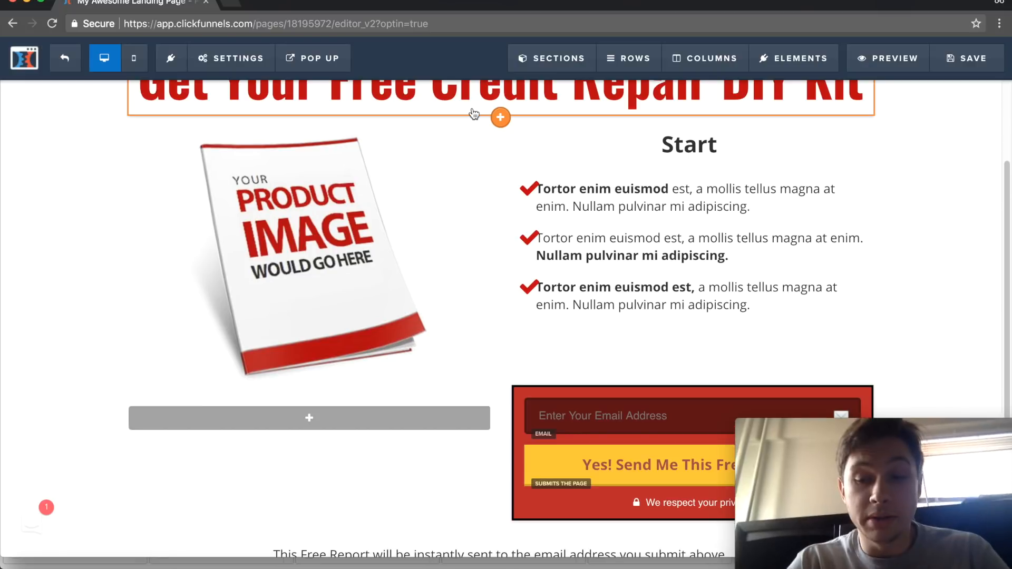
click(717, 144)
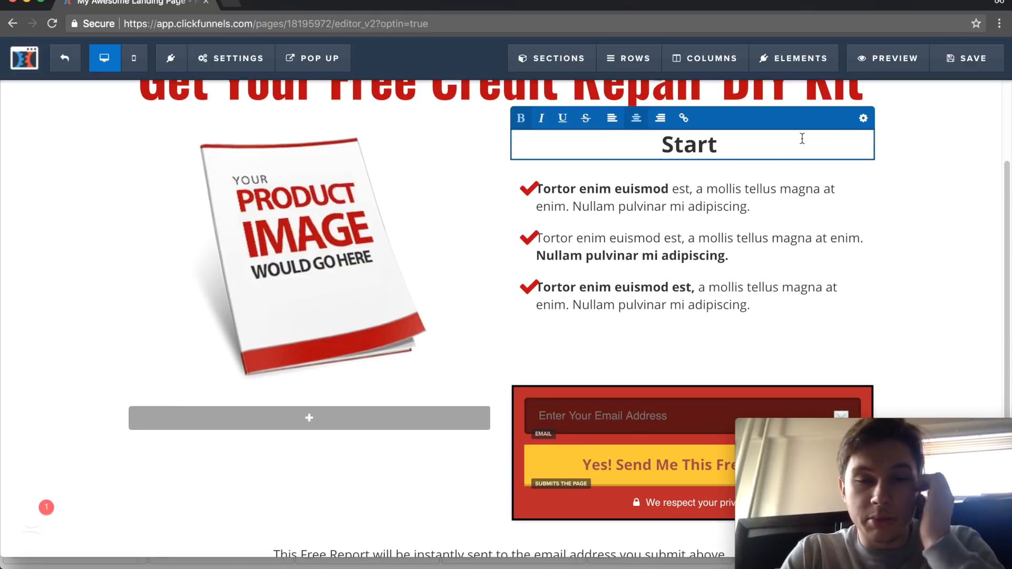
text(Your J)
key(BackSpace)
key(BackSpace)
key(BackSpace)
key(BackSpace)
key(BackSpace)
key(BackSpace)
key(BackSpace)
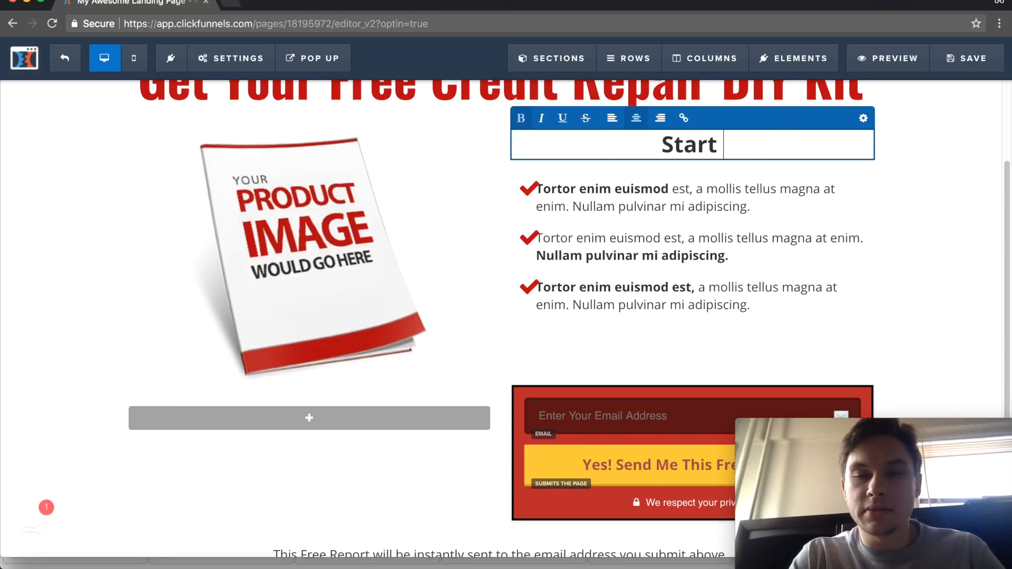
key(BackSpace)
key(BackSpace)
key(BackSpace)
key(BackSpace)
key(BackSpace)
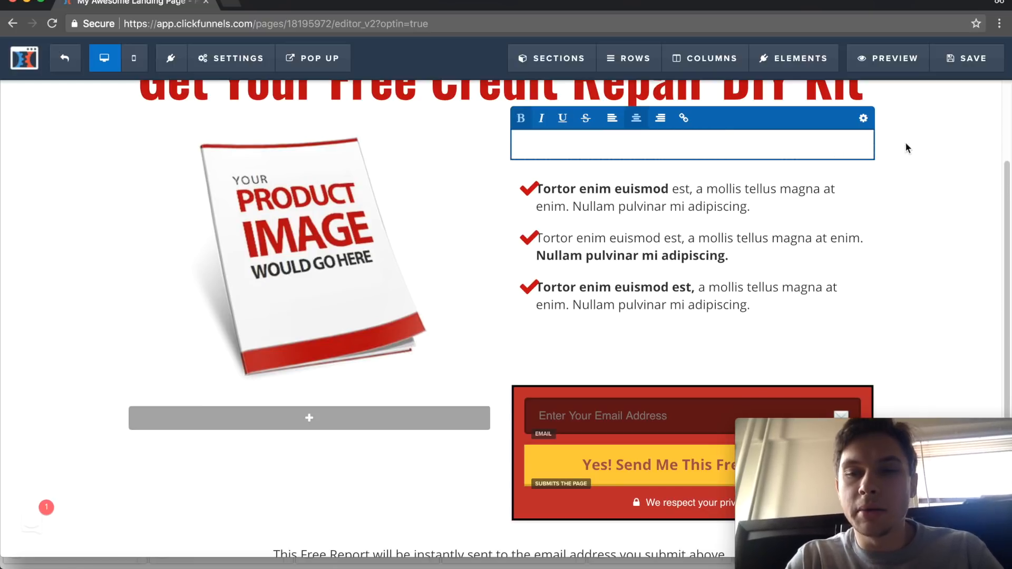
click(902, 150)
- Exit the page editor and leave without saving the changes, returning to the Blank Lead Magnet funnel
scroll(628, 264, down, 1)
scroll(629, 263, down, 2)
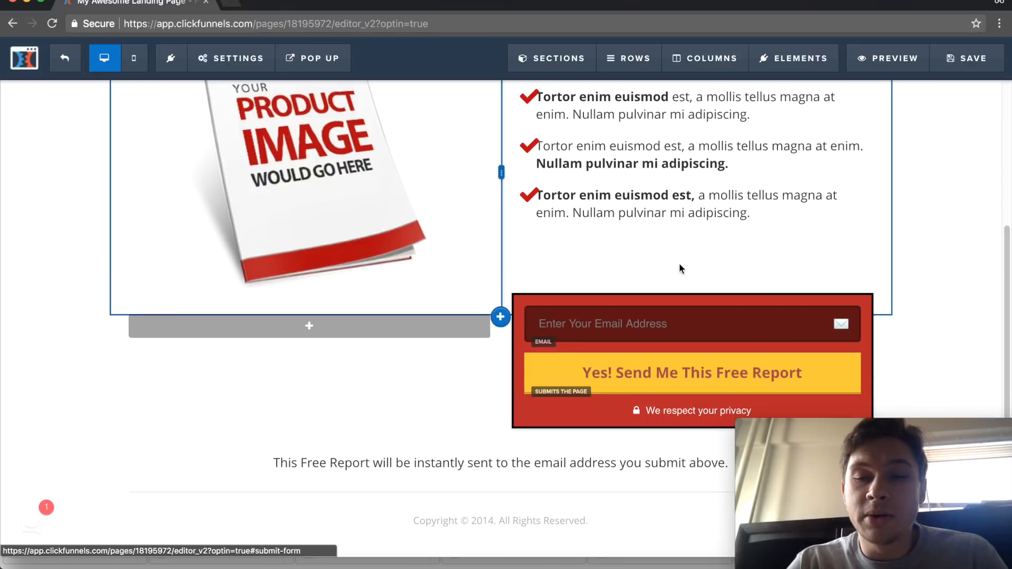
scroll(418, 283, up, 4)
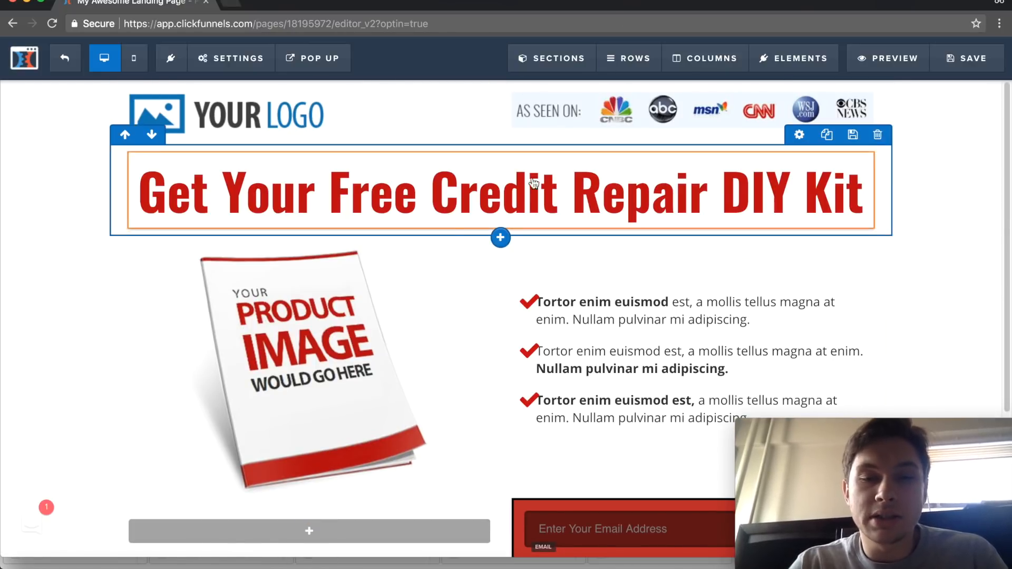
scroll(548, 192, down, 3)
scroll(548, 192, up, 3)
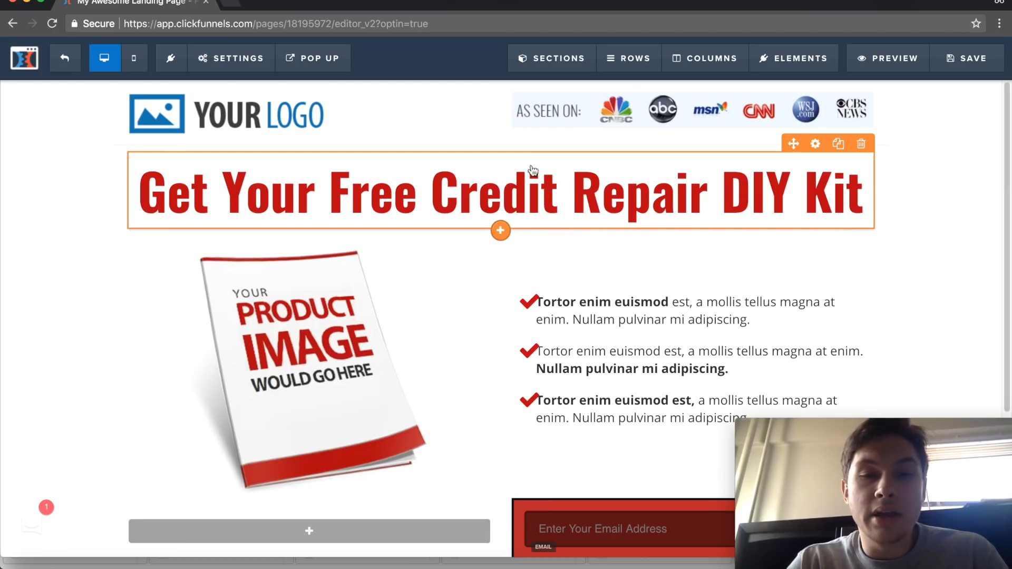
click(237, 59)
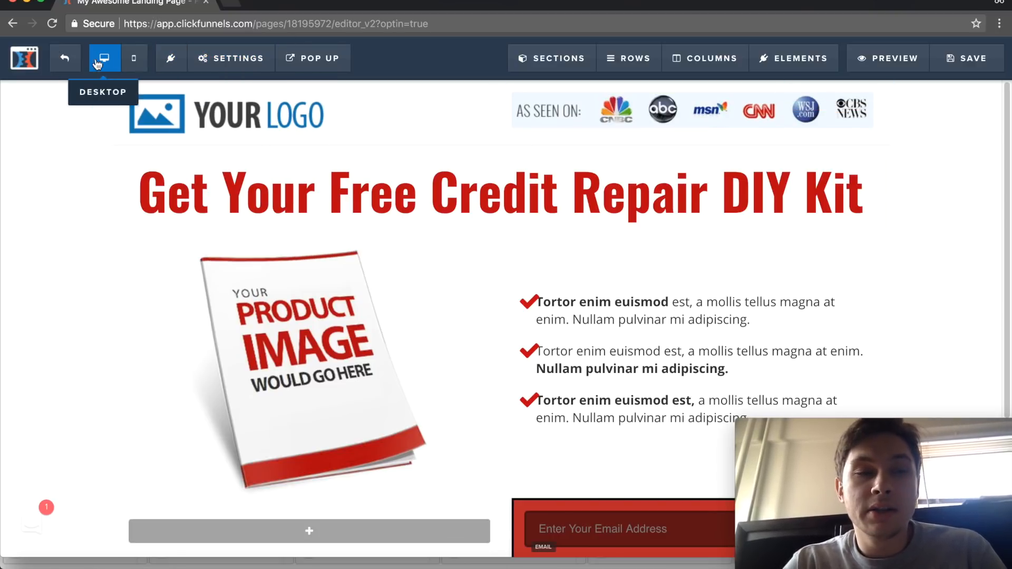
click(64, 63)
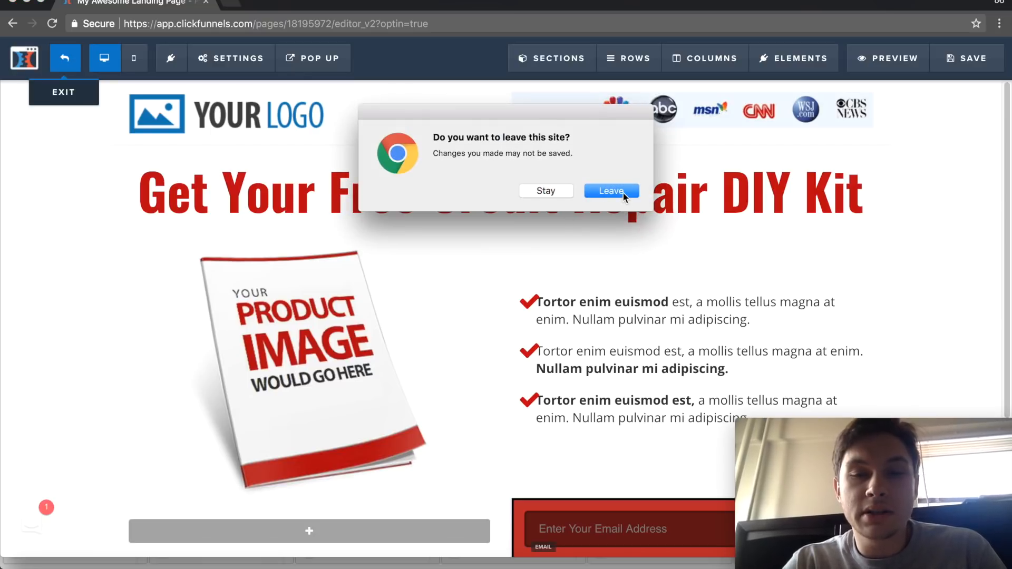
click(611, 191)
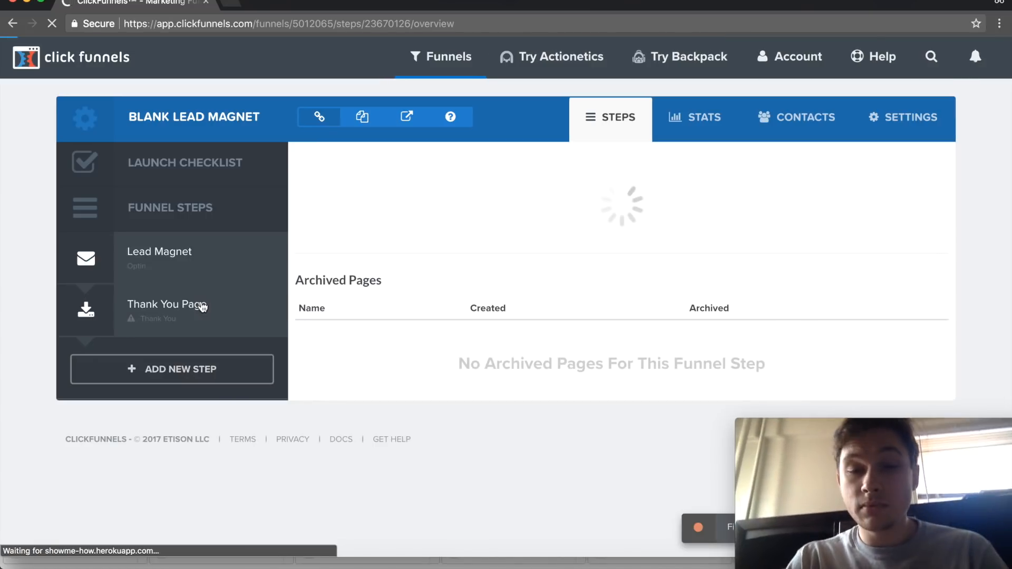
- Browse the Thank You templates for the Thank You Page step and return to the Lead Magnet step's overview
scroll(479, 219, down, 3)
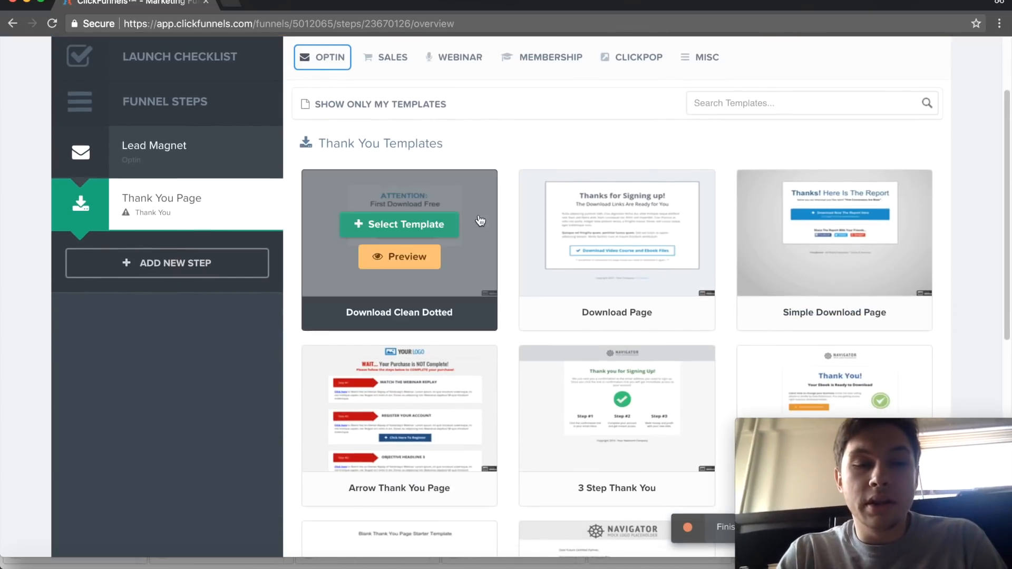
scroll(511, 199, down, 7)
scroll(511, 200, up, 10)
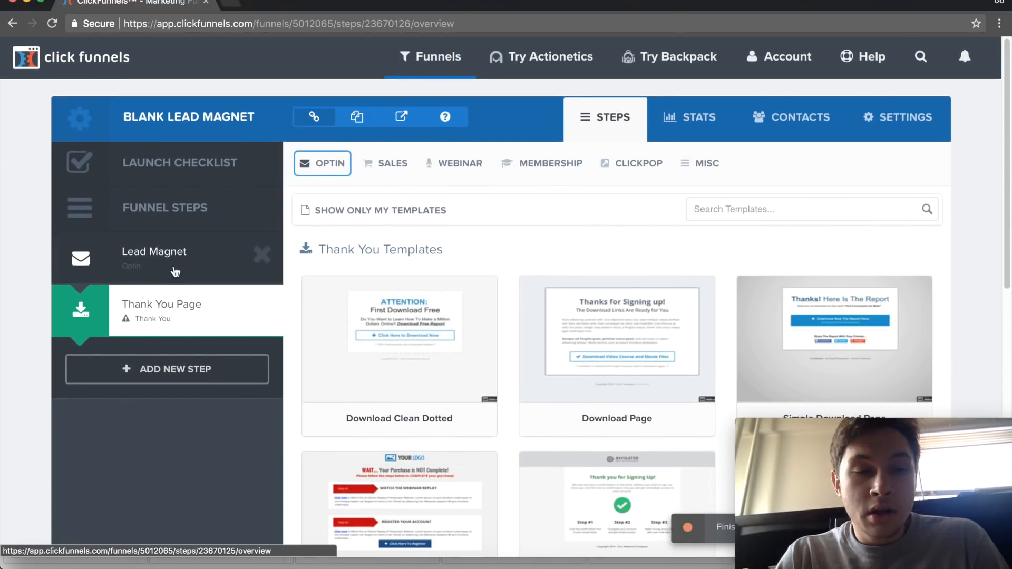
click(213, 263)
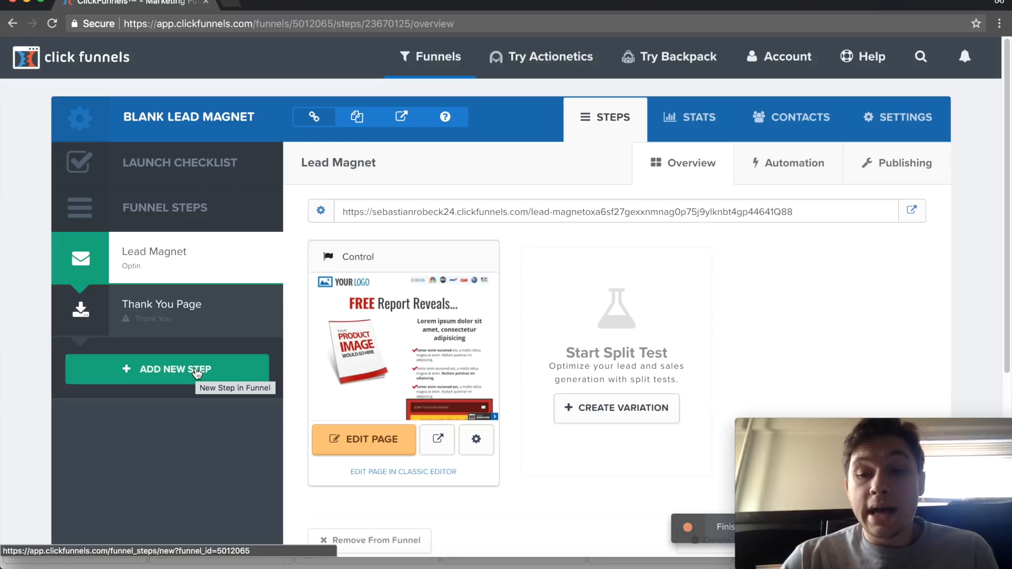
- Add a new funnel step named "Sales Page" with the path "uhdhfu"
click(196, 373)
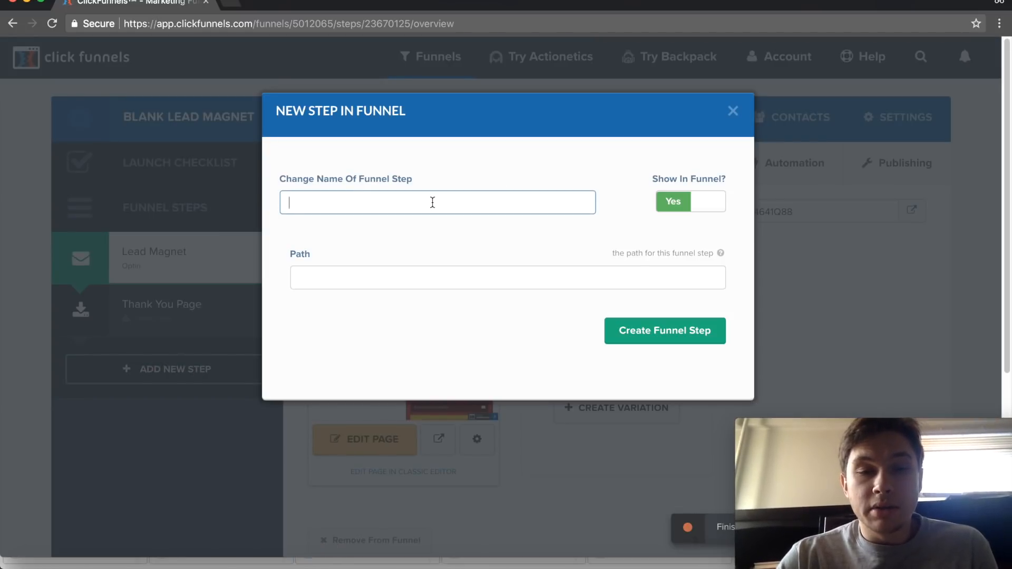
click(432, 203)
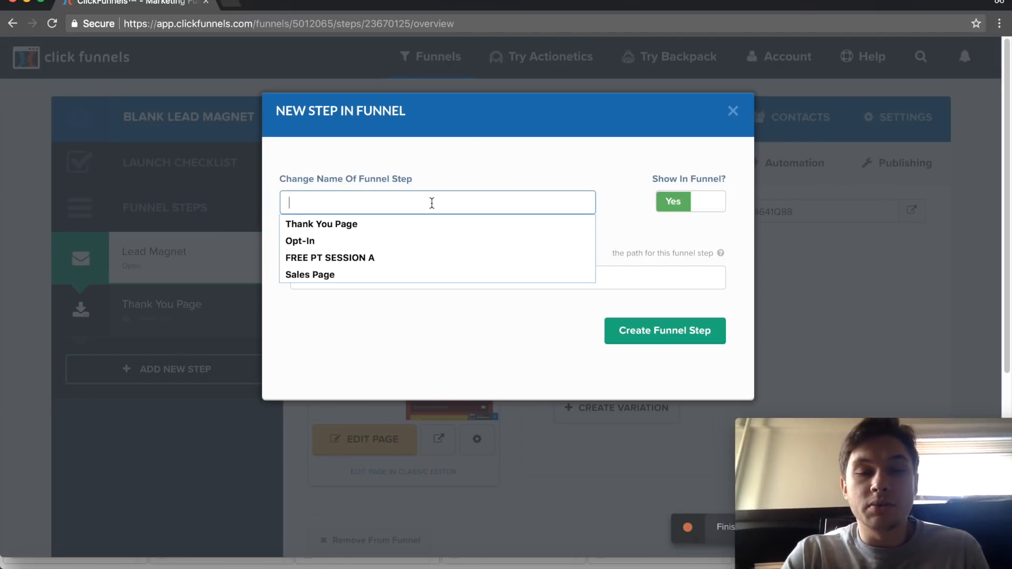
key(Down)
key(Down)
key(Down)
key(Down)
key(Return)
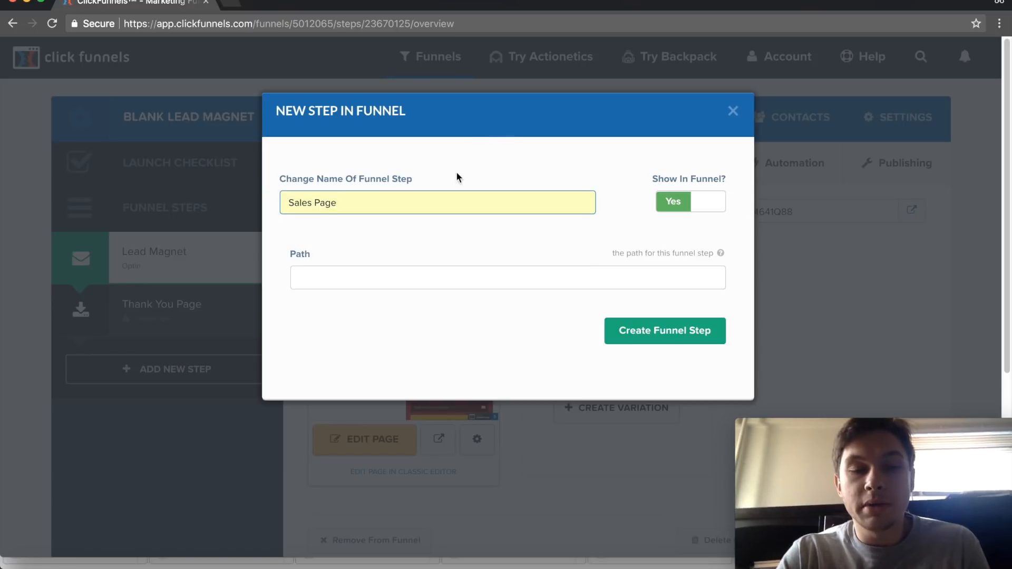
click(522, 278)
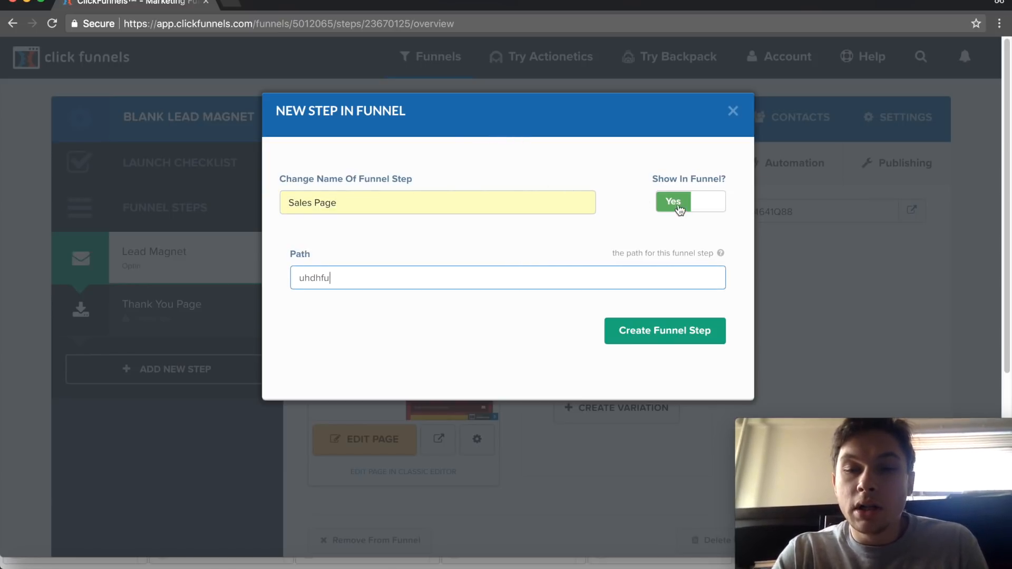
click(672, 326)
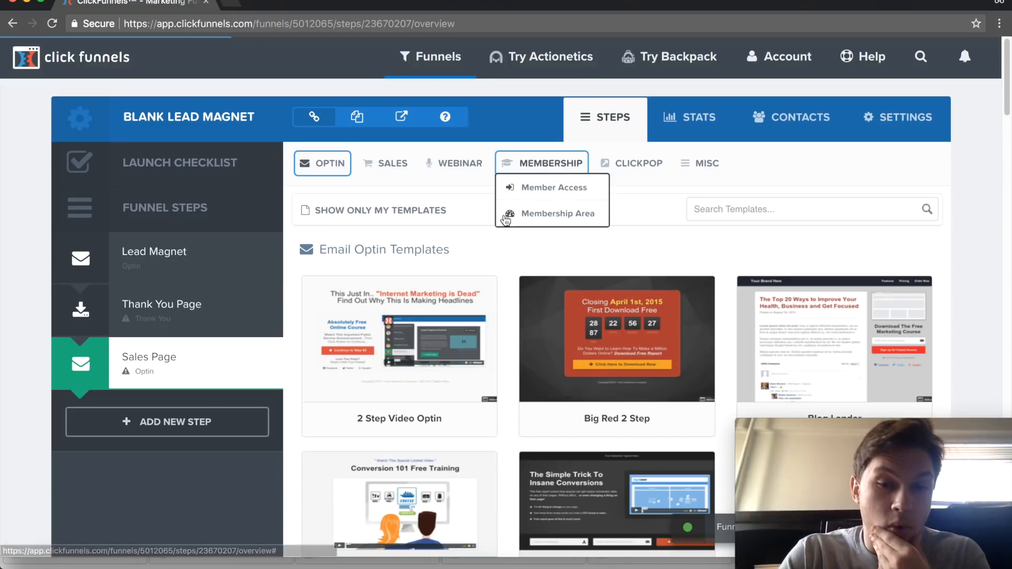
- Apply the Order Page v1 order form template to the Sales Page step and move the step above Thank You Page
mouse_move(383, 163)
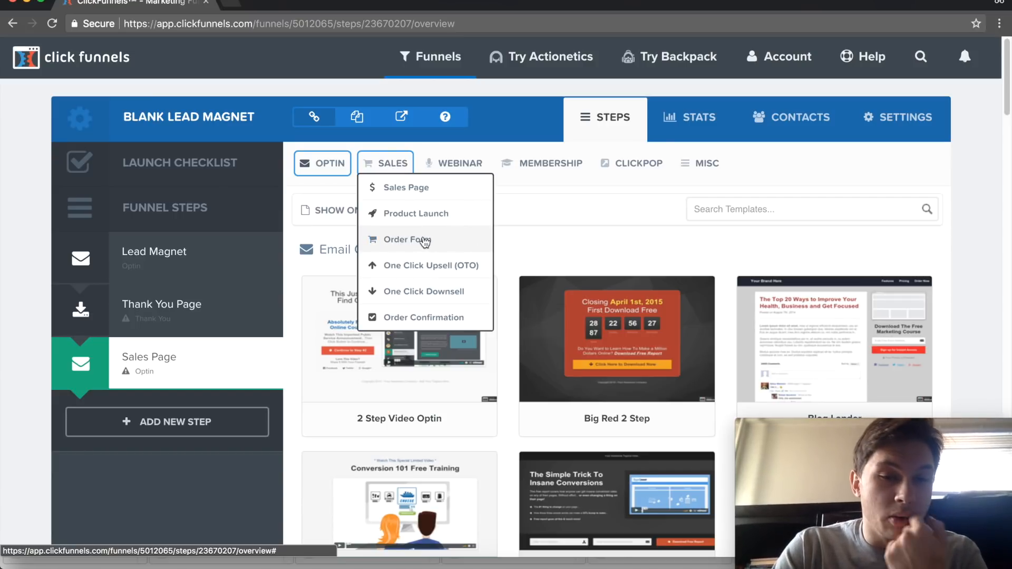
click(420, 239)
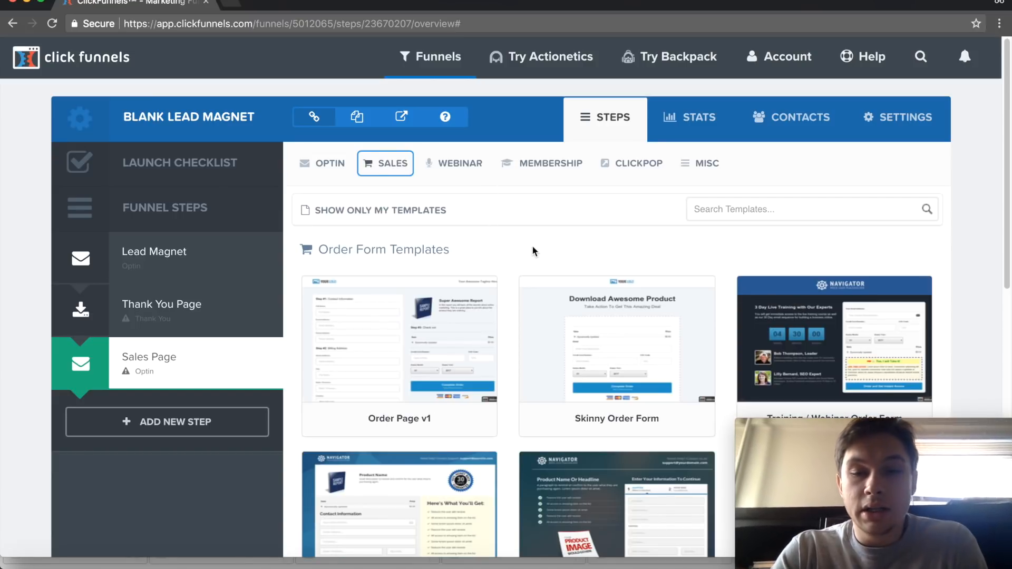
scroll(533, 251, down, 1)
scroll(505, 231, down, 3)
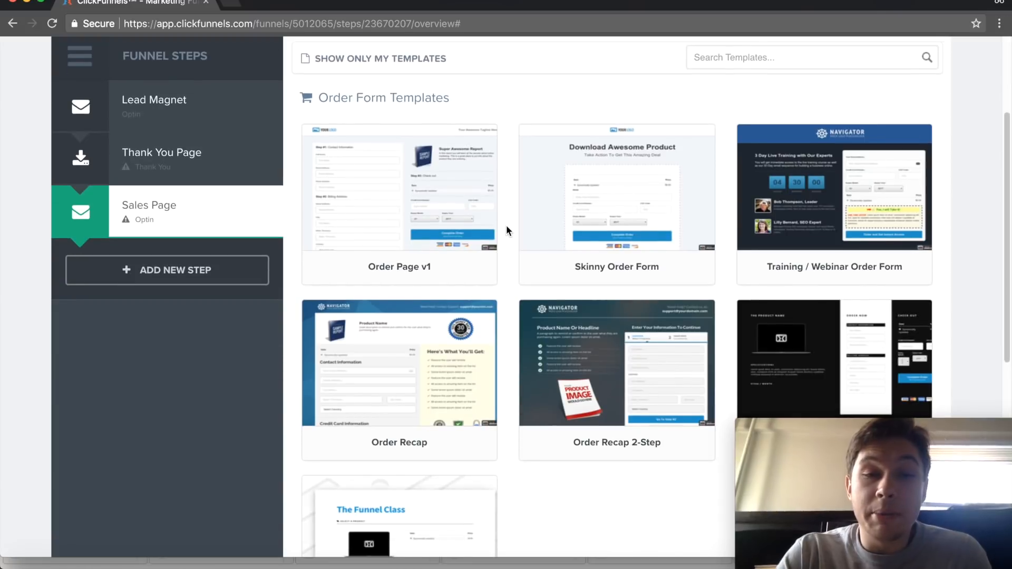
mouse_move(413, 189)
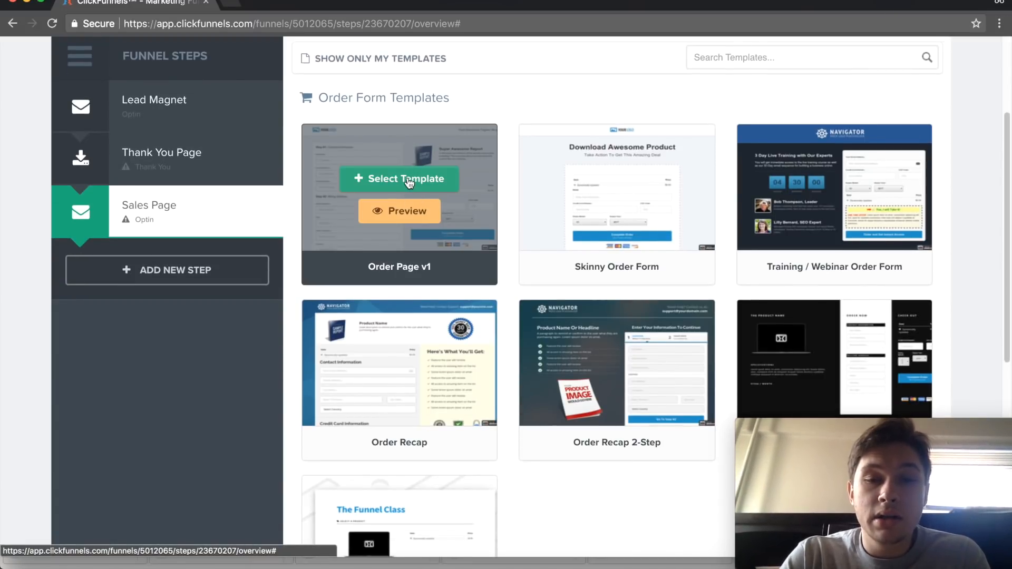
click(408, 180)
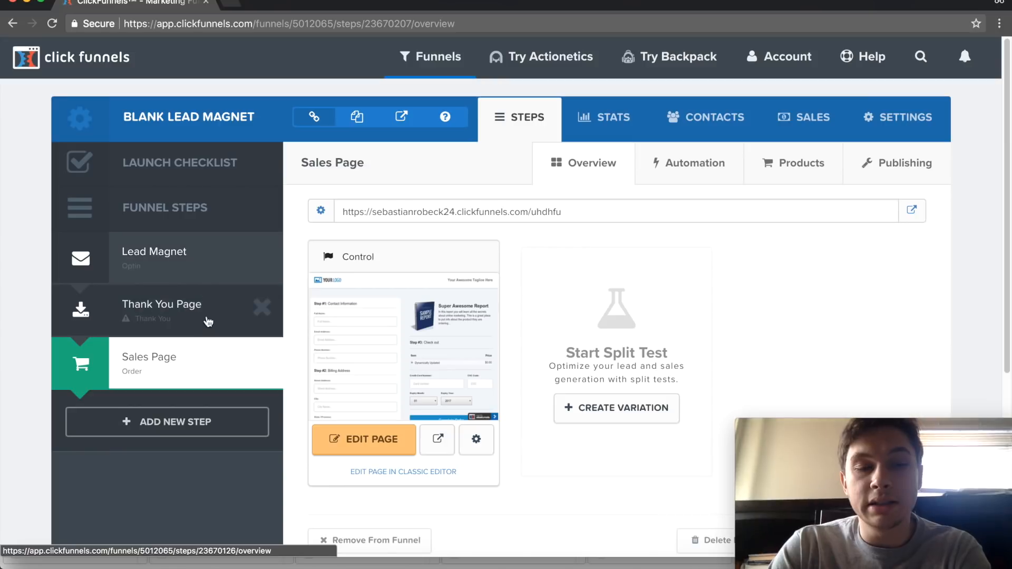
drag(174, 372, 185, 311)
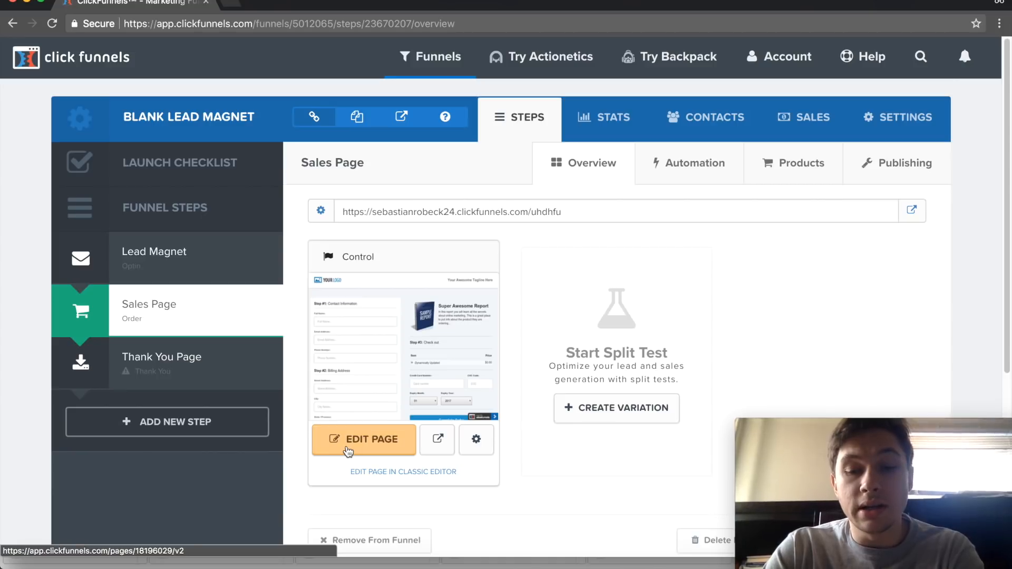
- Open the Sales Page in the page editor and examine its contact, billing, checkout and guarantee sections
click(348, 451)
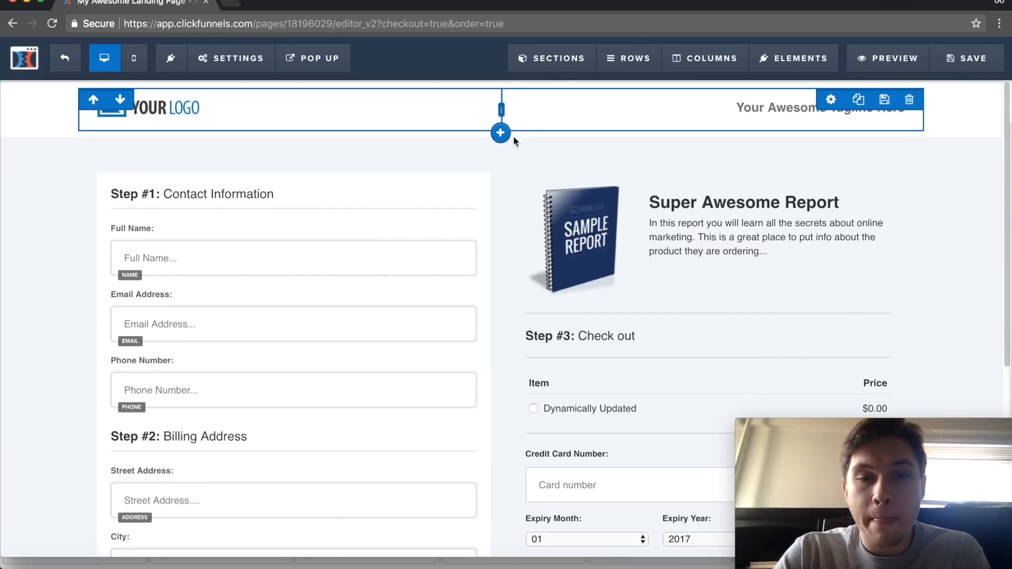
scroll(495, 140, down, 8)
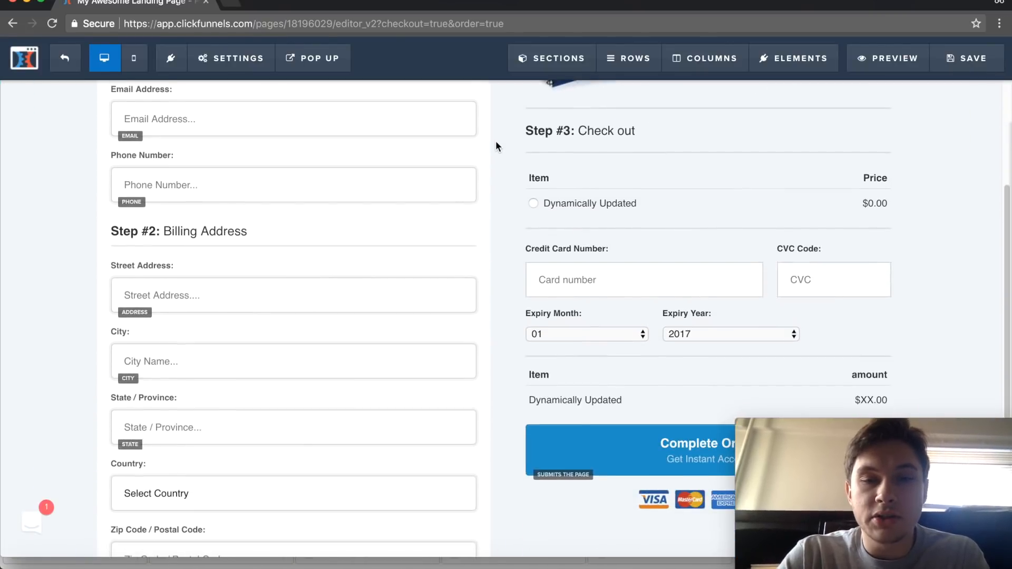
scroll(495, 141, down, 2)
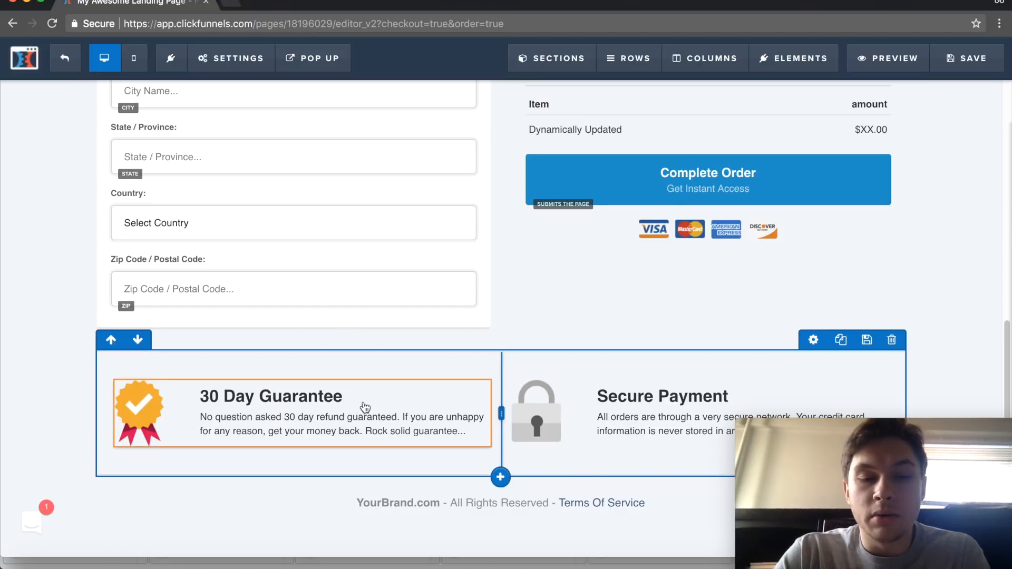
scroll(455, 347, up, 10)
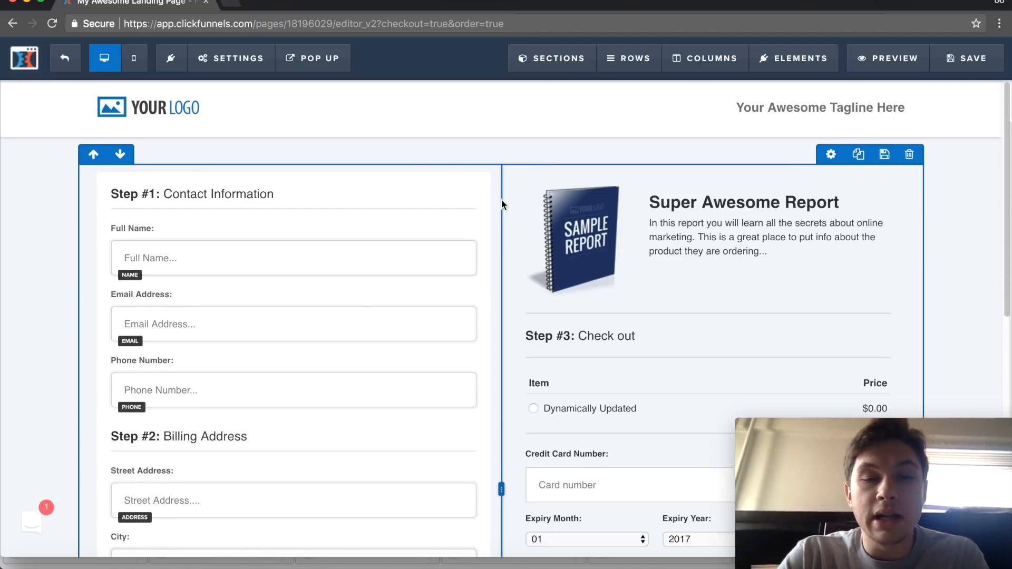
scroll(505, 210, down, 8)
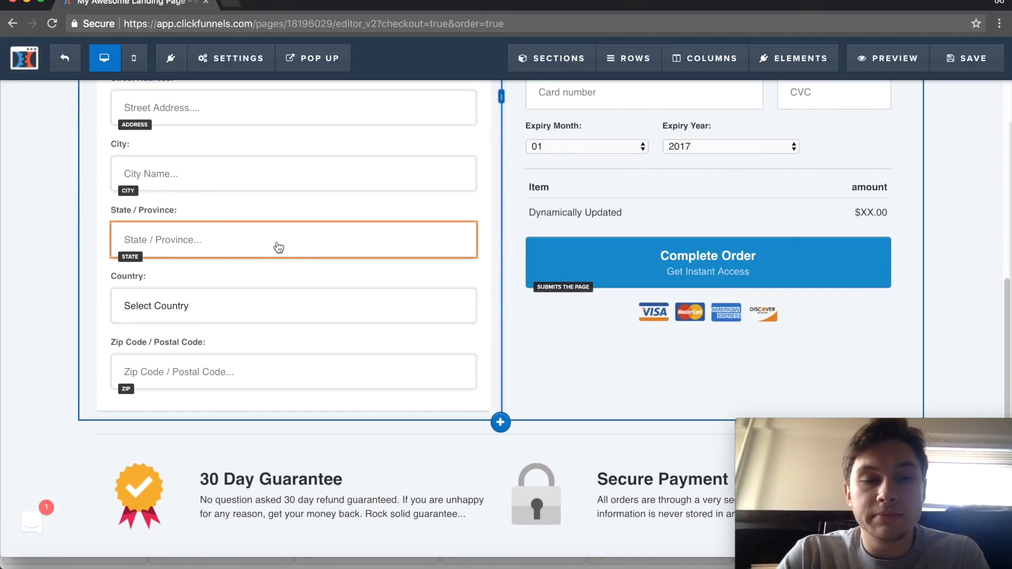
scroll(298, 334, up, 5)
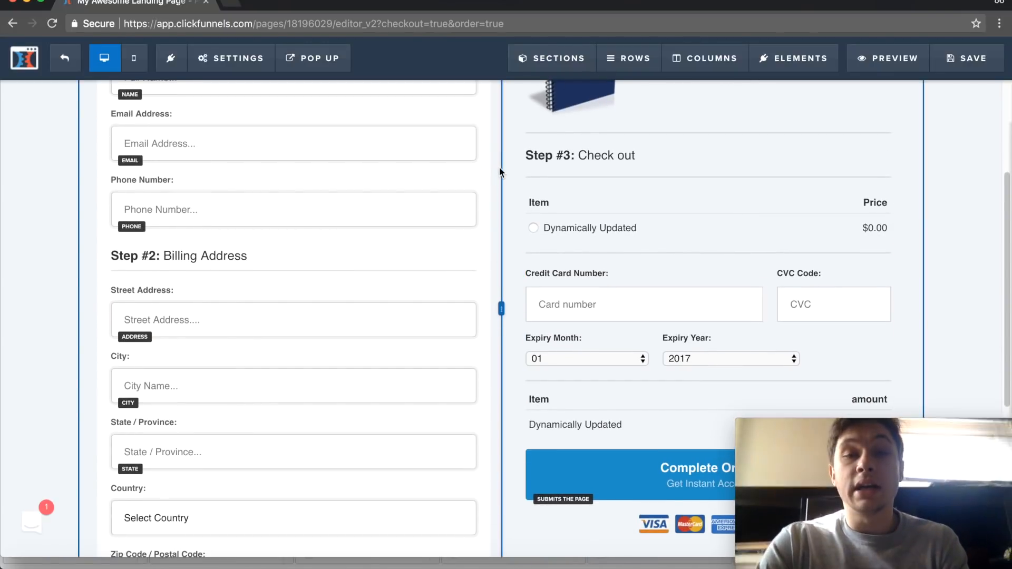
scroll(498, 167, down, 2)
scroll(498, 166, down, 1)
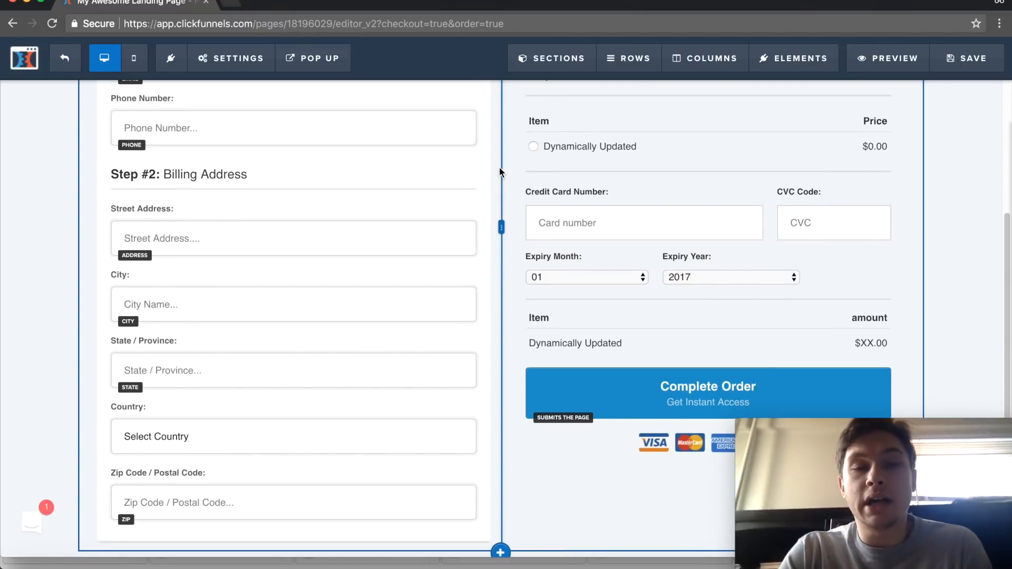
scroll(498, 166, down, 1)
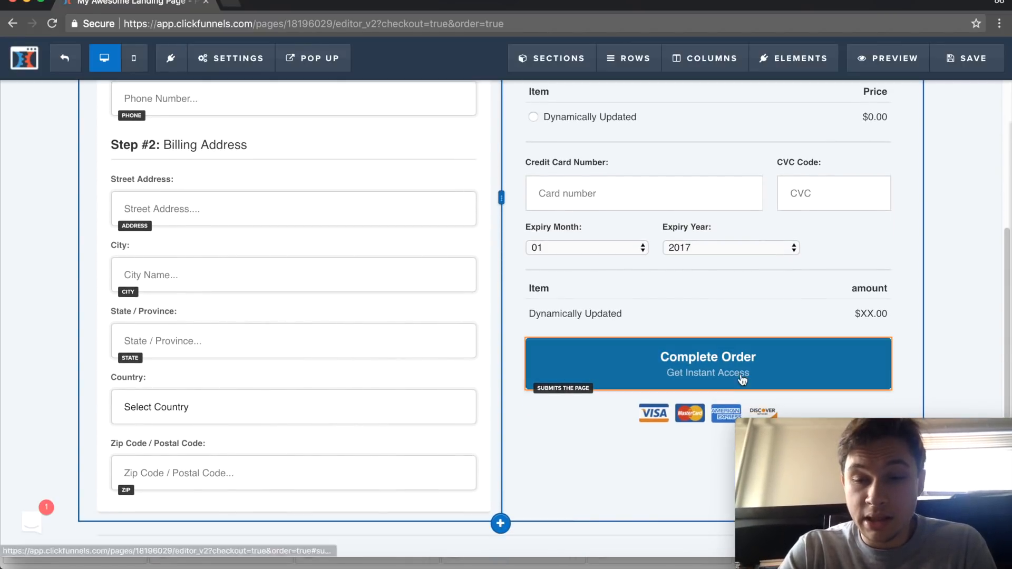
- Inspect the settings of the Complete Order button and close them without changes
click(710, 363)
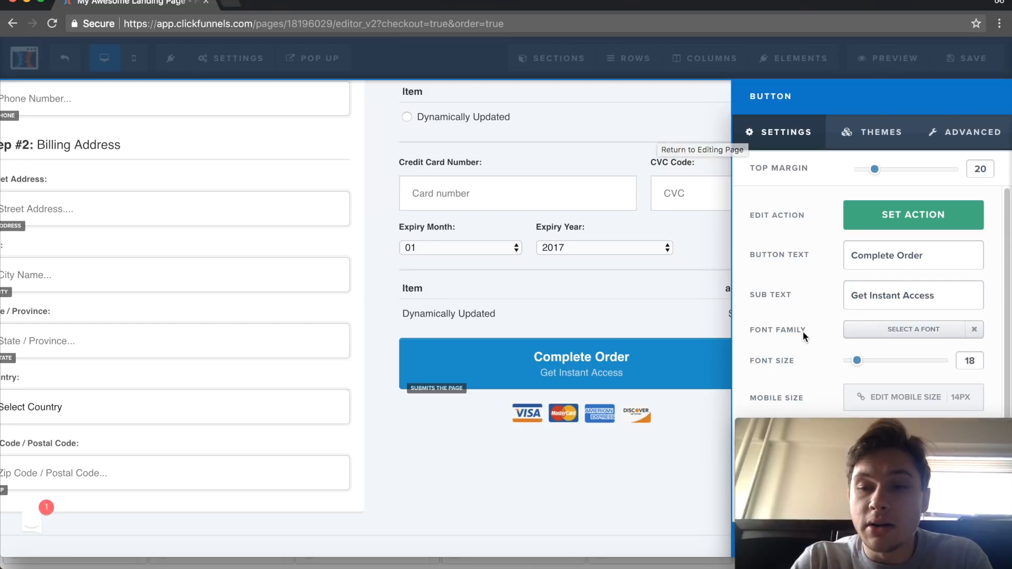
scroll(802, 331, down, 1)
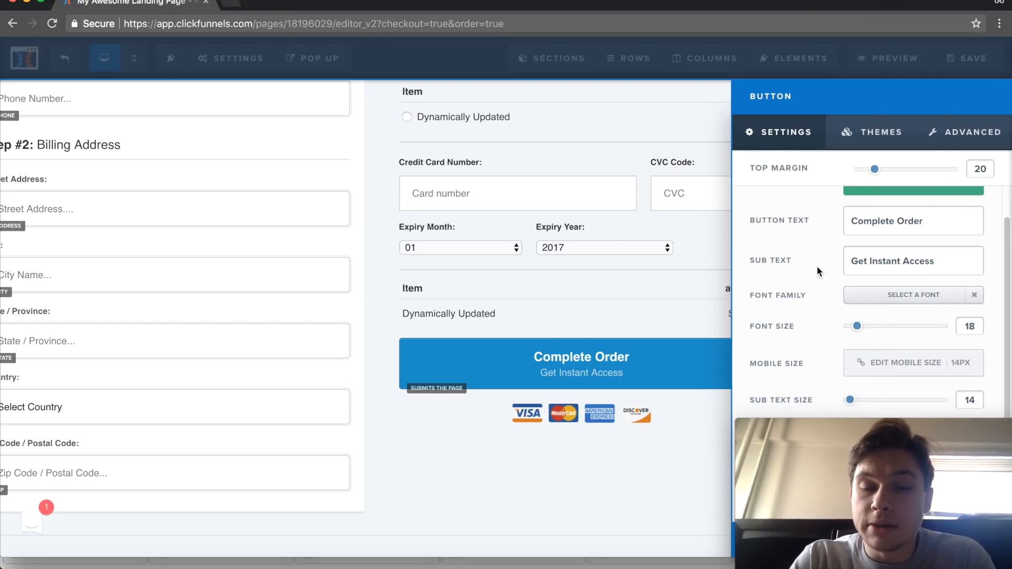
click(684, 140)
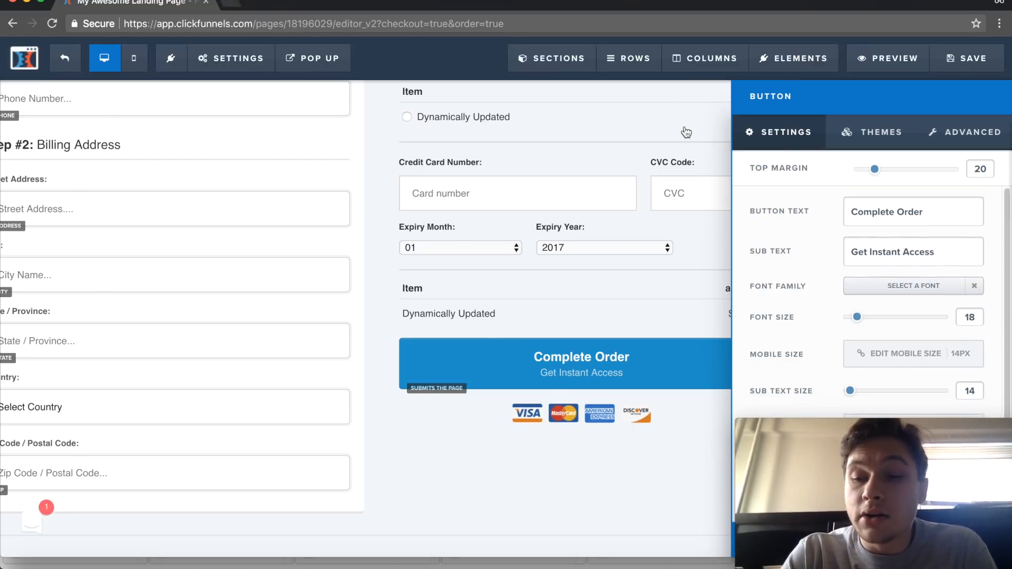
- Replace the "Super Awesome Report" heading beside the product image with "Guide to Baking"
scroll(358, 239, up, 5)
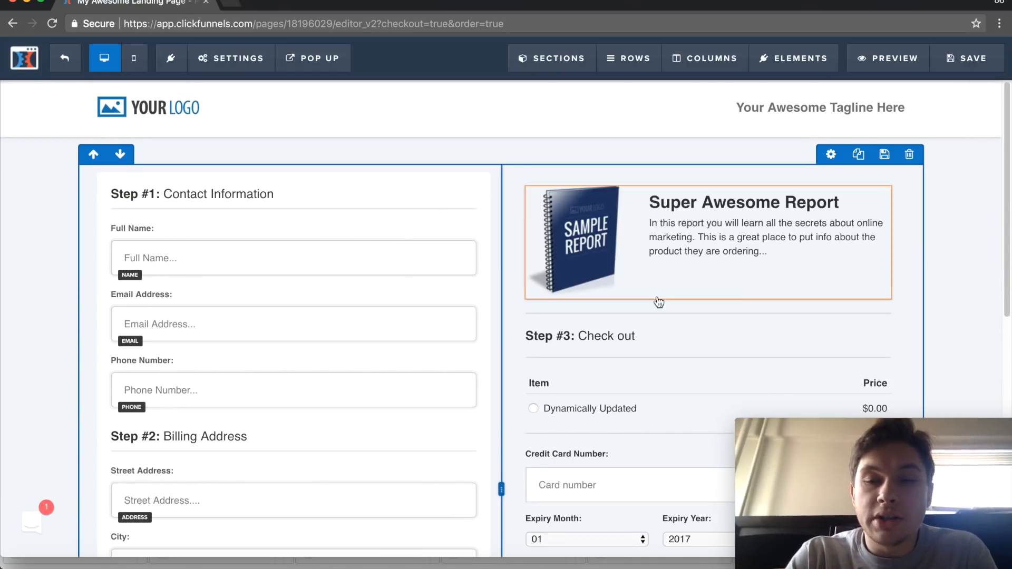
click(839, 204)
drag(840, 203, 551, 206)
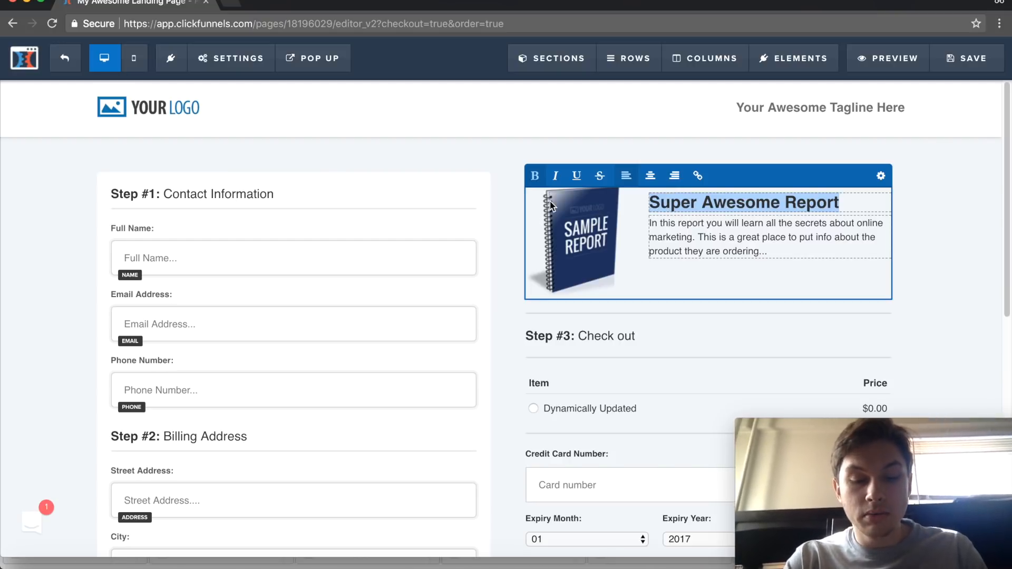
text(Guid eto)
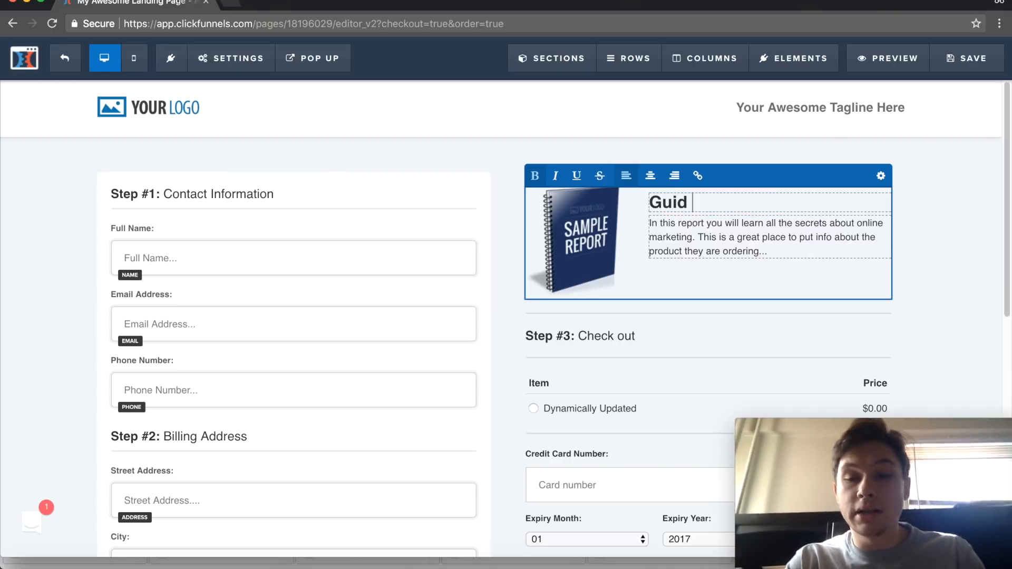
key(BackSpace)
key(BackSpace)
key(BackSpace)
key(BackSpace)
text(e to )
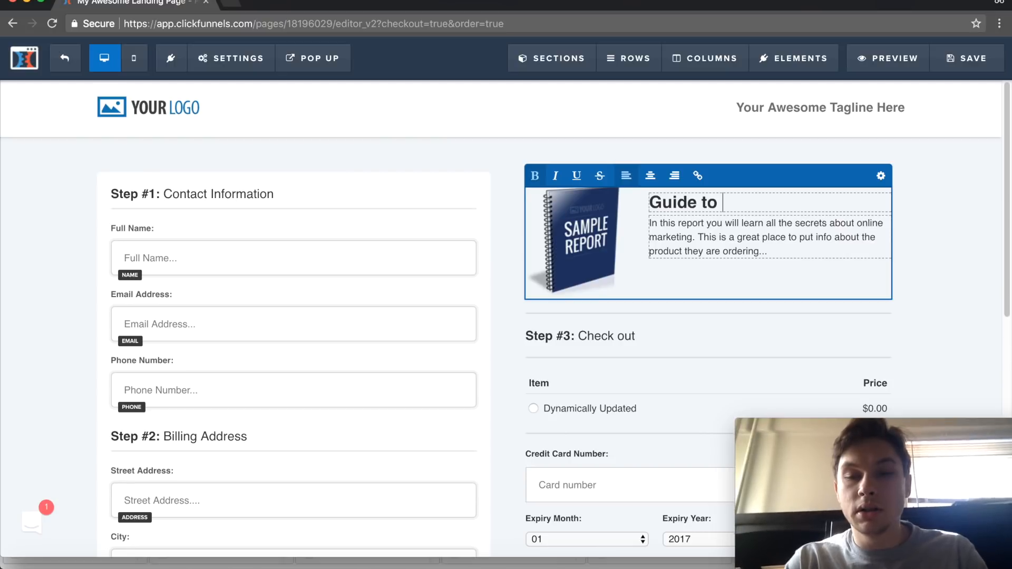
text(Baking)
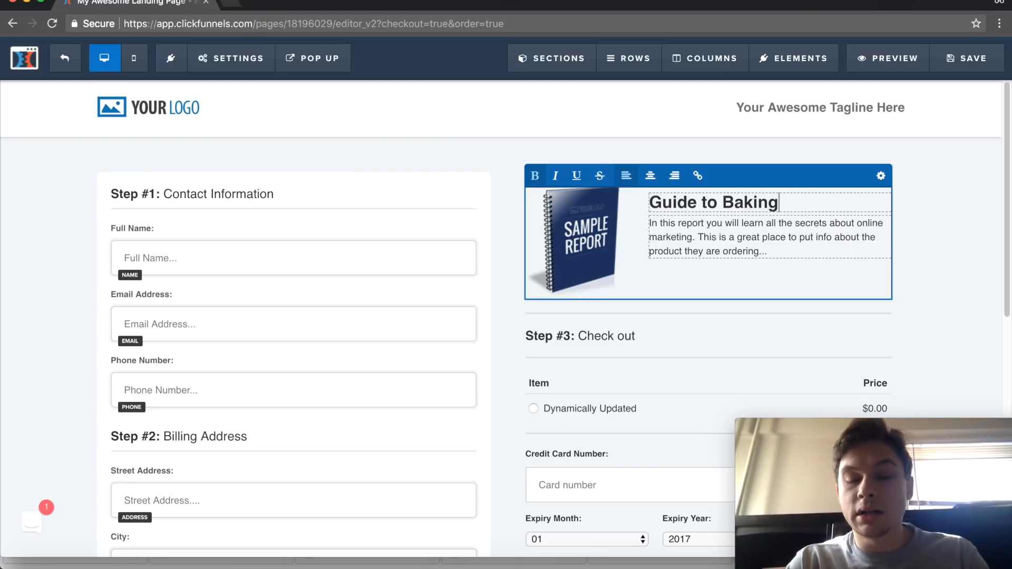
click(963, 240)
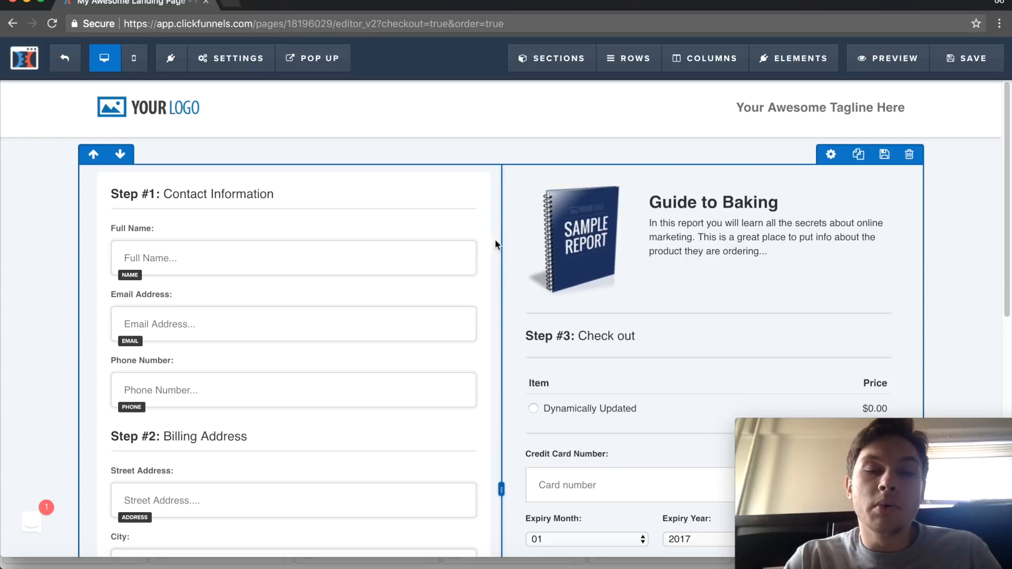
- Look over the order page once more and exit the page editor without saving the changes
scroll(410, 177, down, 9)
scroll(410, 177, up, 9)
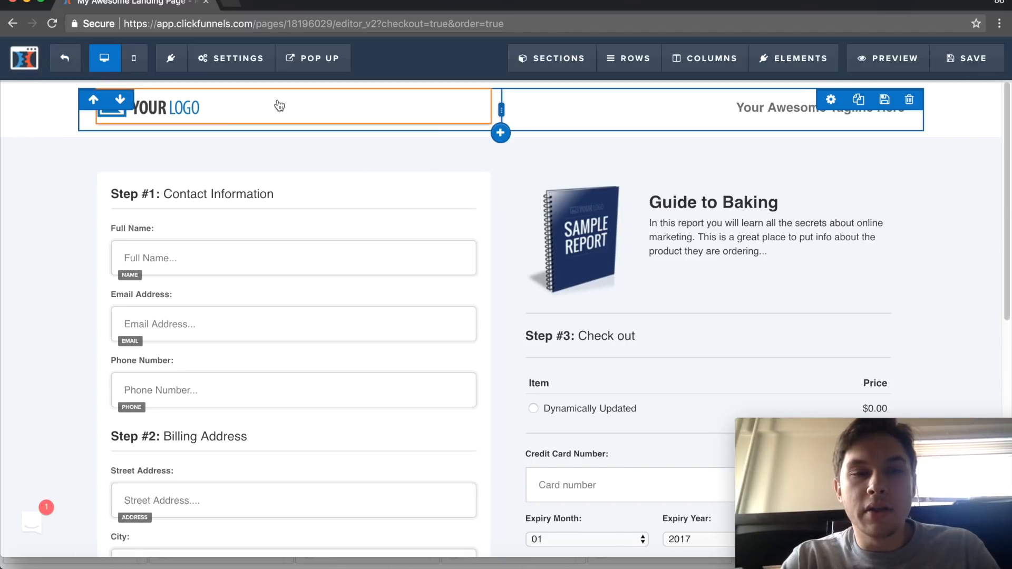
scroll(264, 181, down, 8)
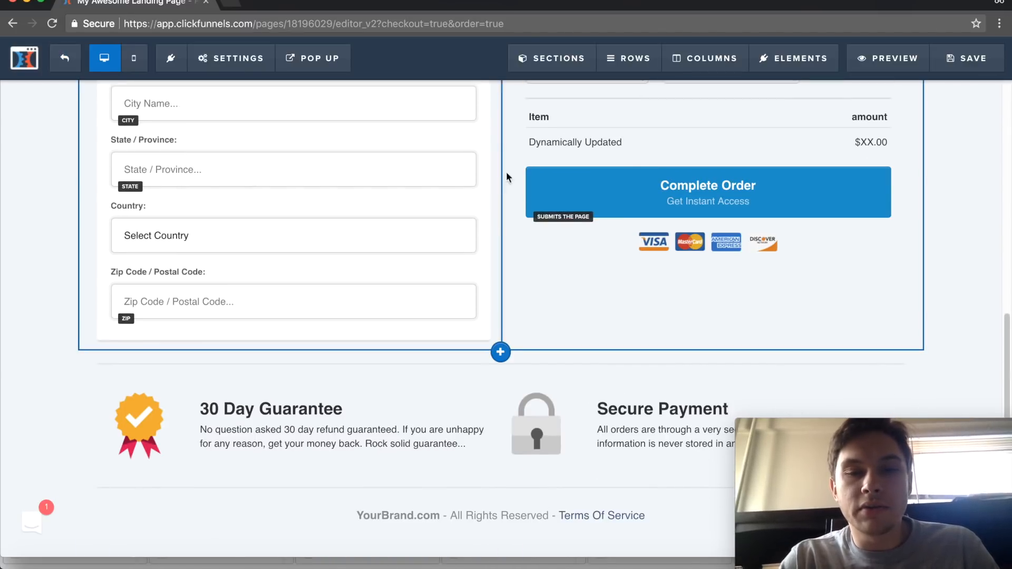
scroll(508, 174, up, 4)
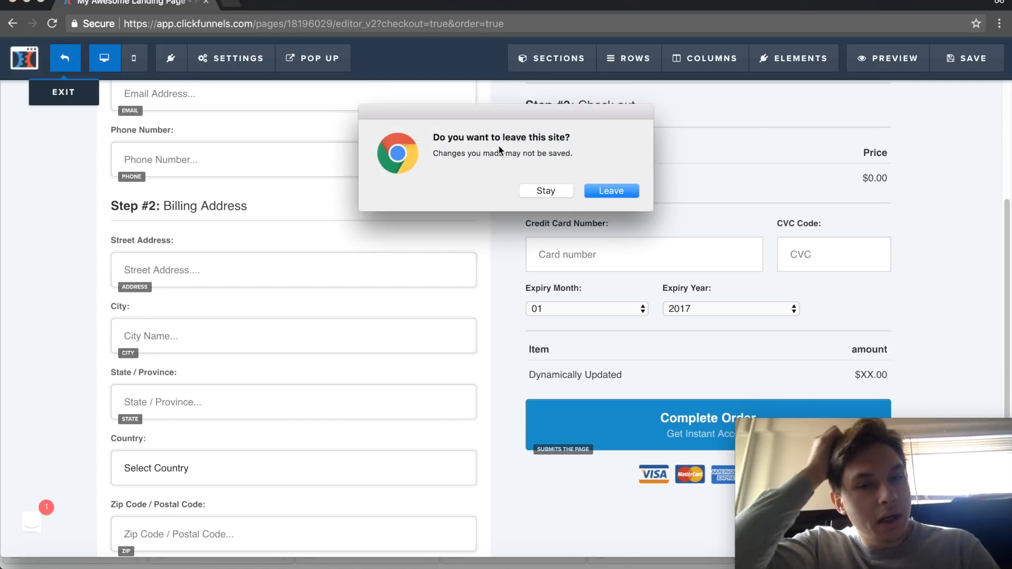
click(586, 189)
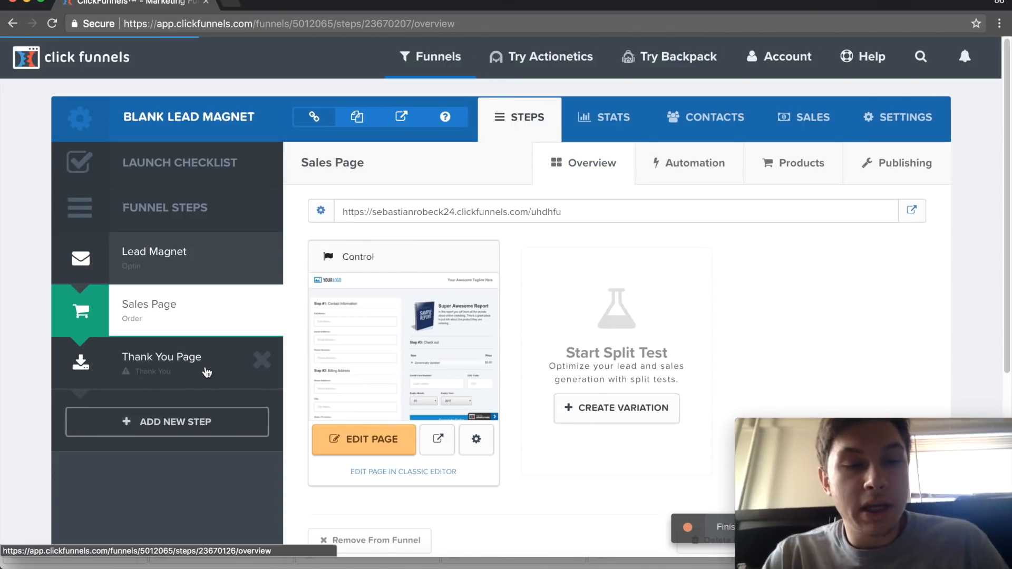
- Open the Thank You Page step and browse its Thank You templates
click(207, 373)
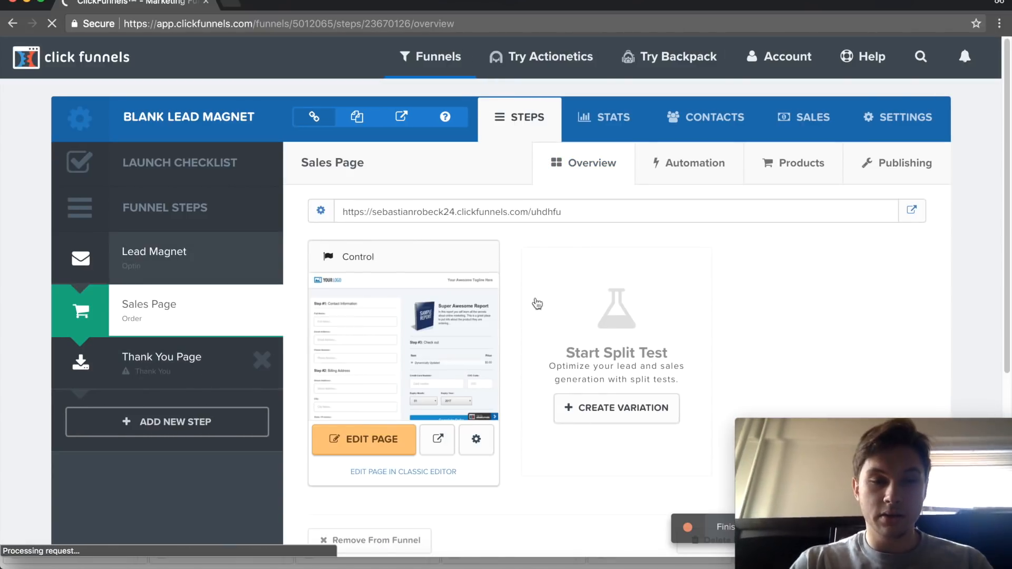
scroll(521, 212, down, 1)
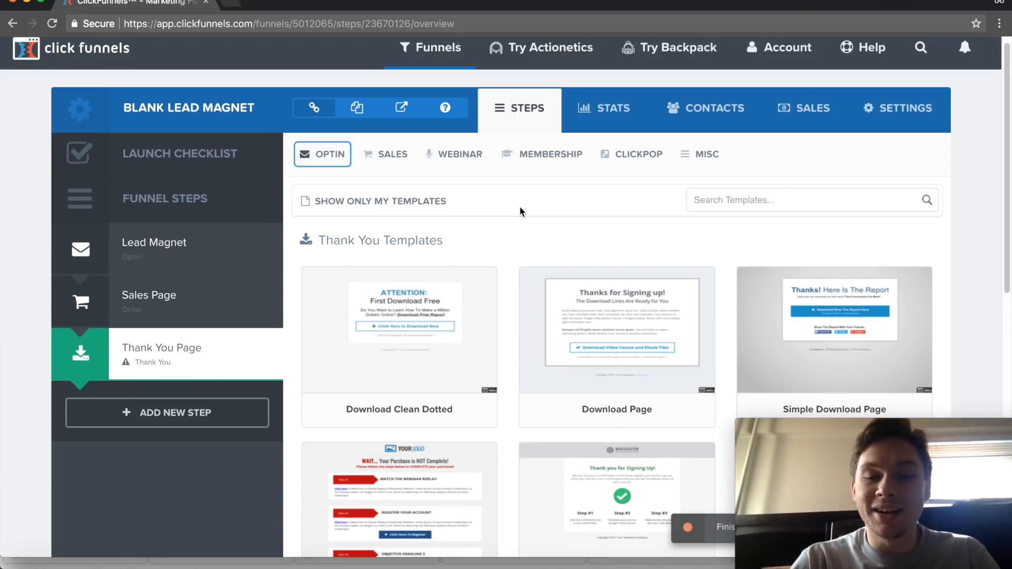
scroll(517, 211, down, 5)
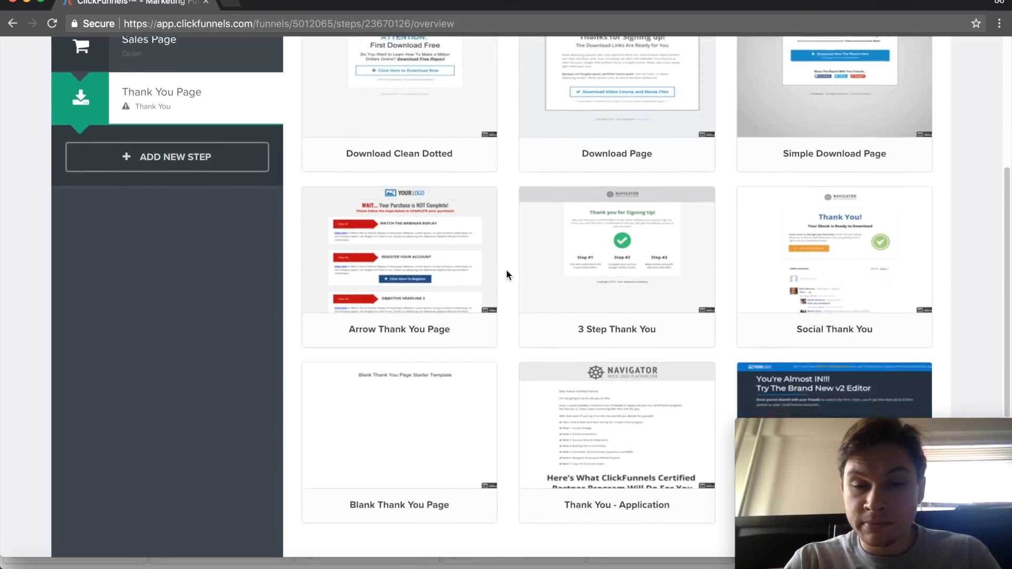
- Preview the 3 Step Thank You template, close its preview and return to the start of the Thank You templates
click(618, 256)
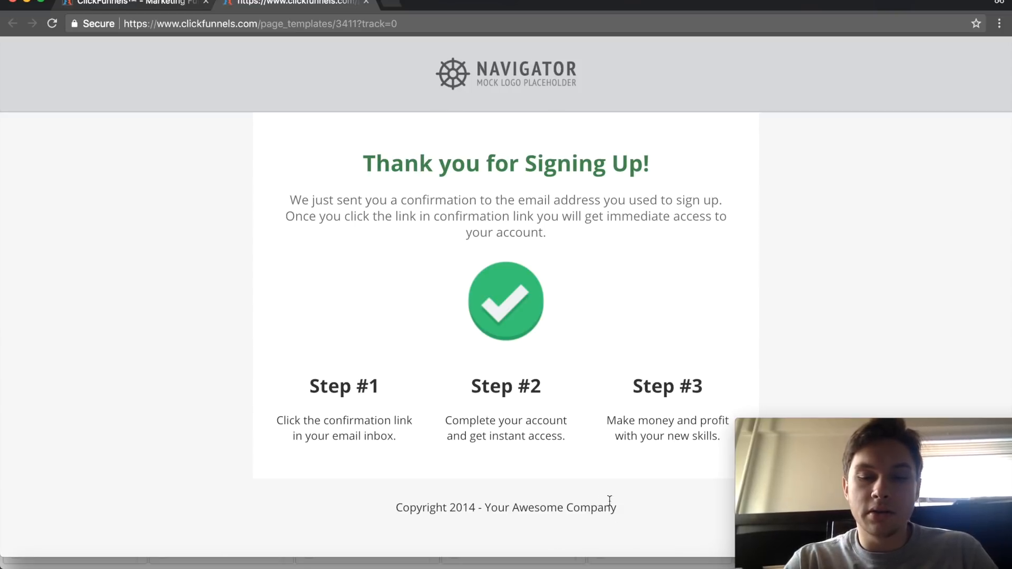
click(366, 2)
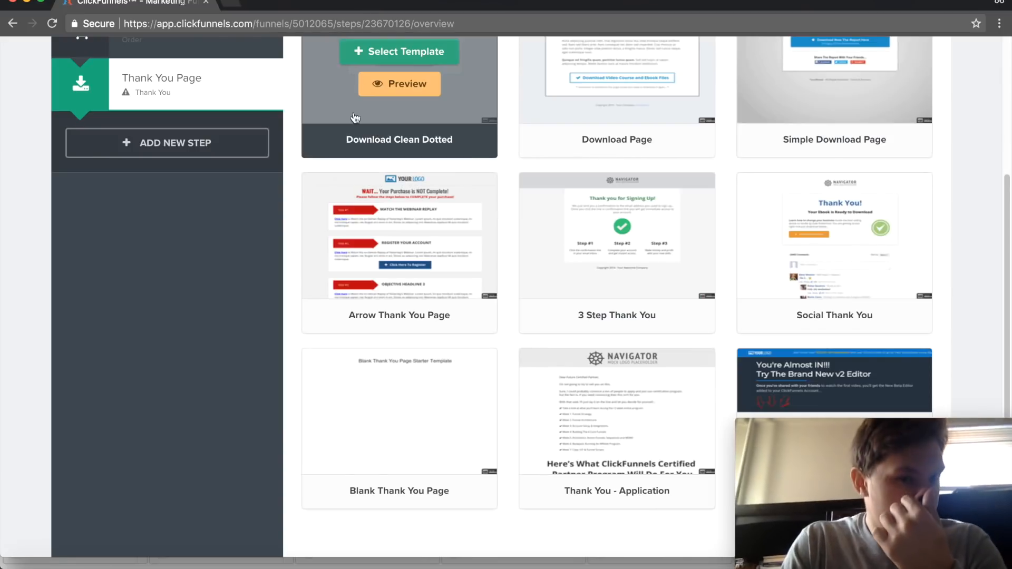
scroll(284, 445, up, 5)
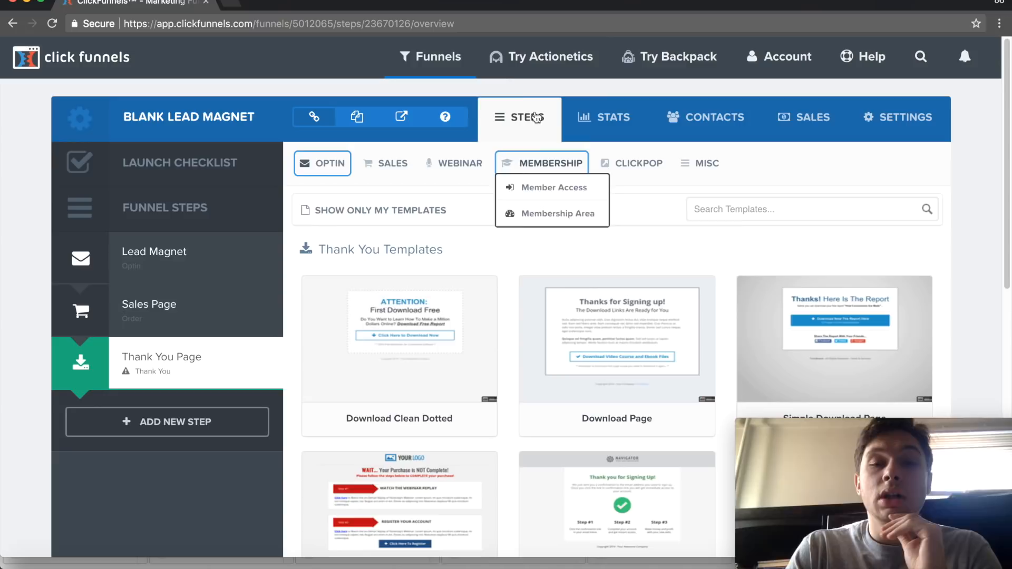
- Leave the Thank You Page step of the Blank Lead Magnet funnel and go to the ClickFunnels dashboard
mouse_move(453, 59)
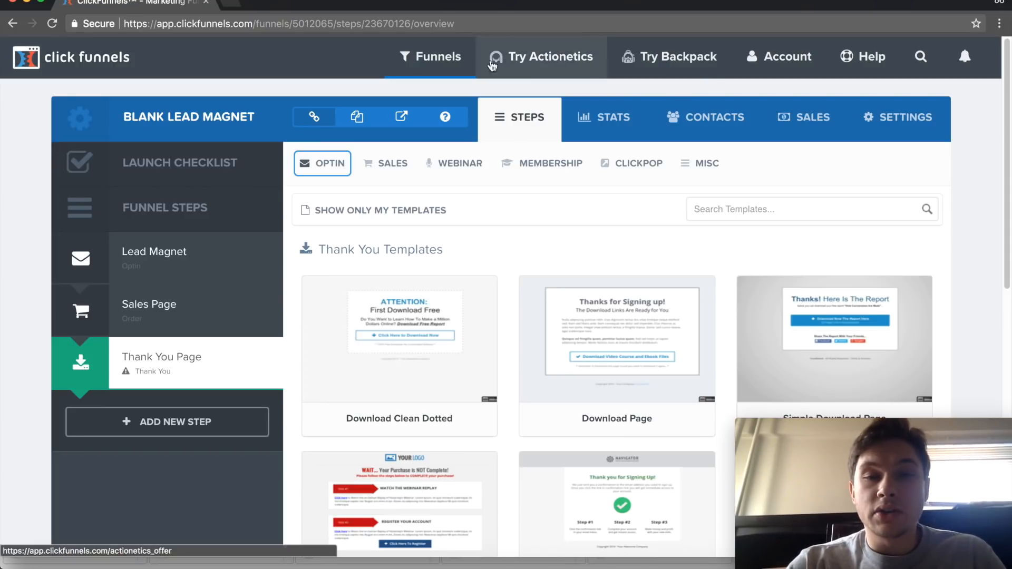
mouse_move(787, 56)
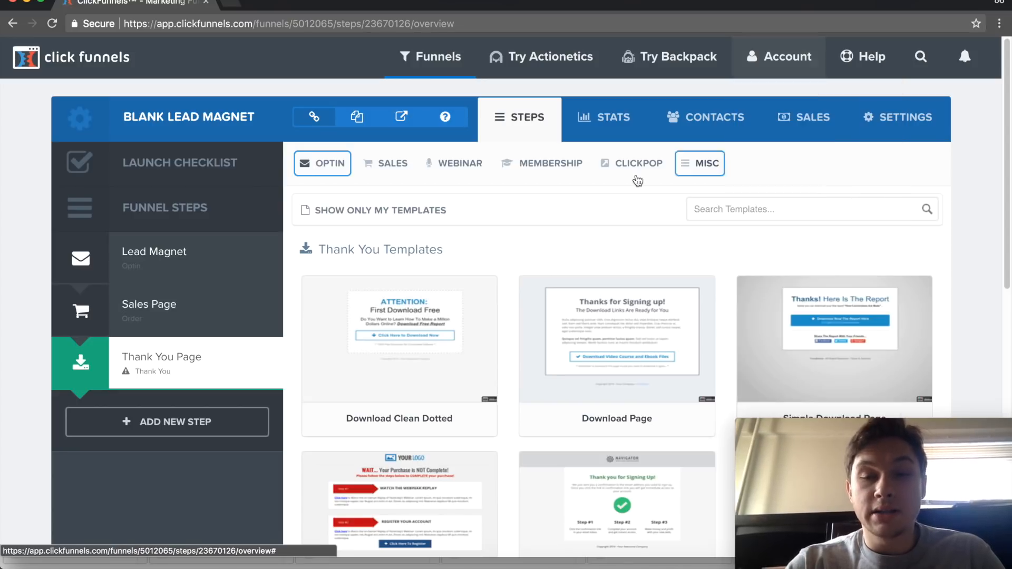
mouse_move(435, 52)
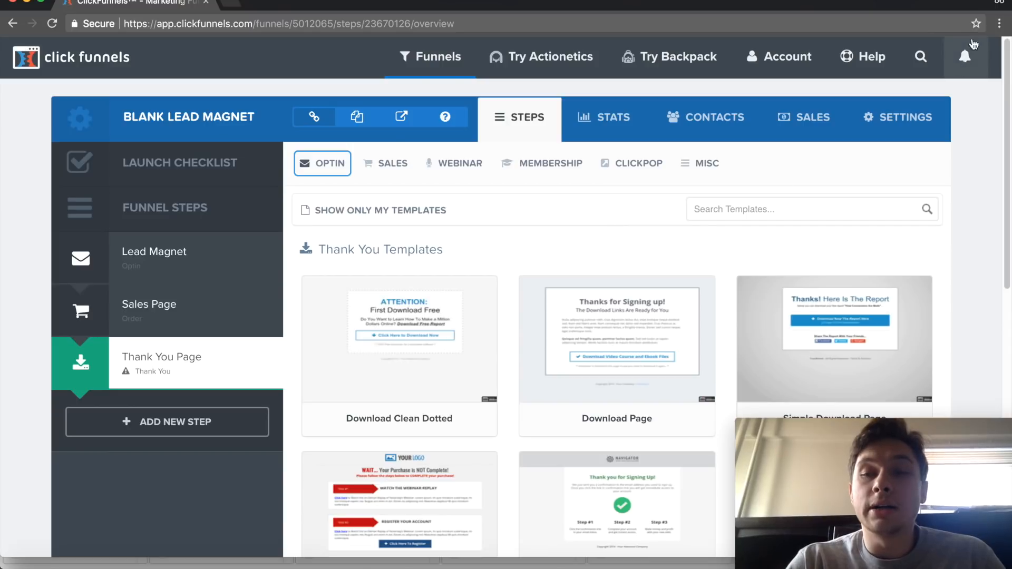
mouse_move(872, 75)
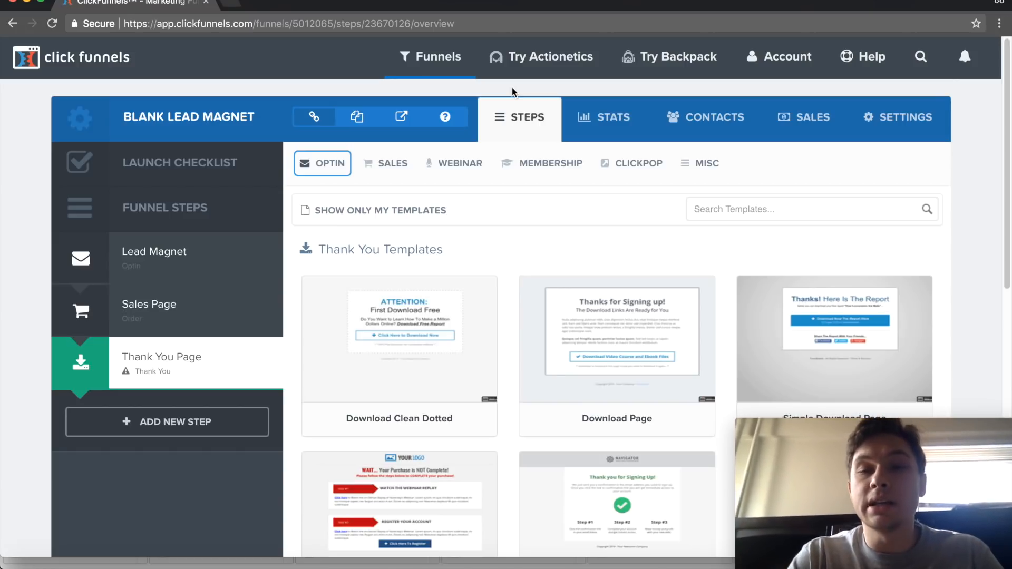
click(115, 60)
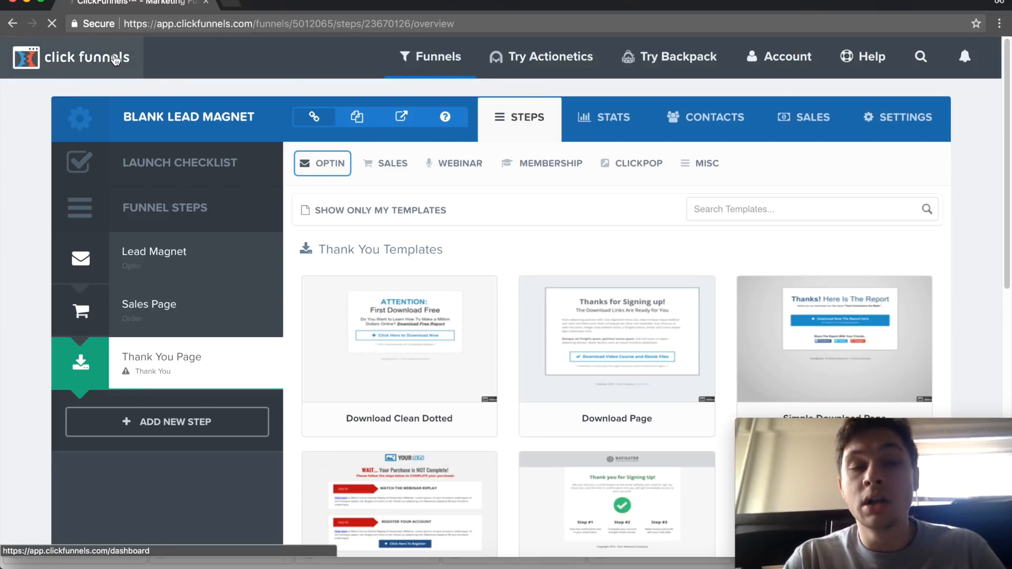